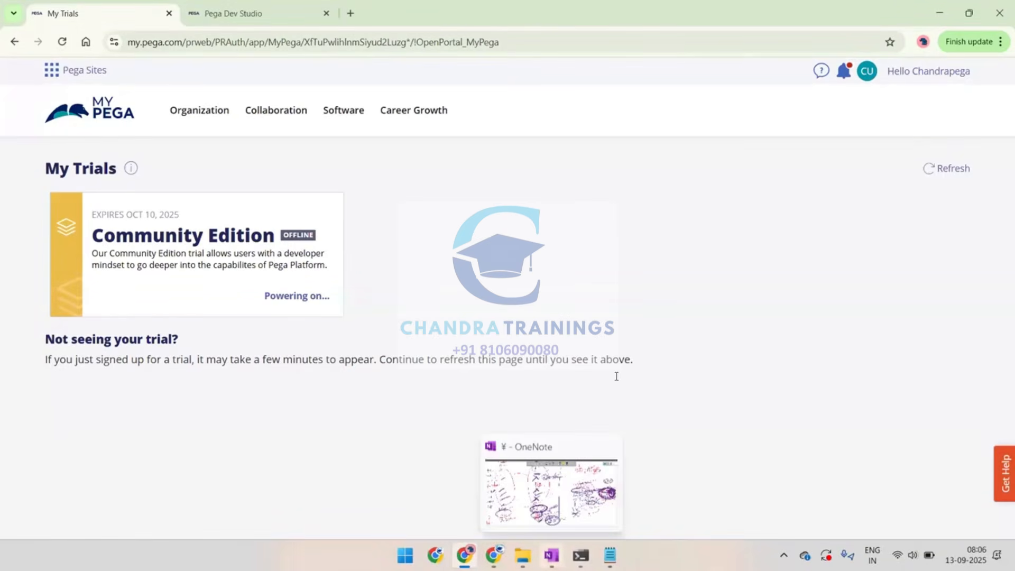
# Switch to OneNote and, in purple pen, draw a large rectangle and a "Data's Poly" heading with several short lines beneath it
pyautogui.hotkey('ctrl', 'pagedown')
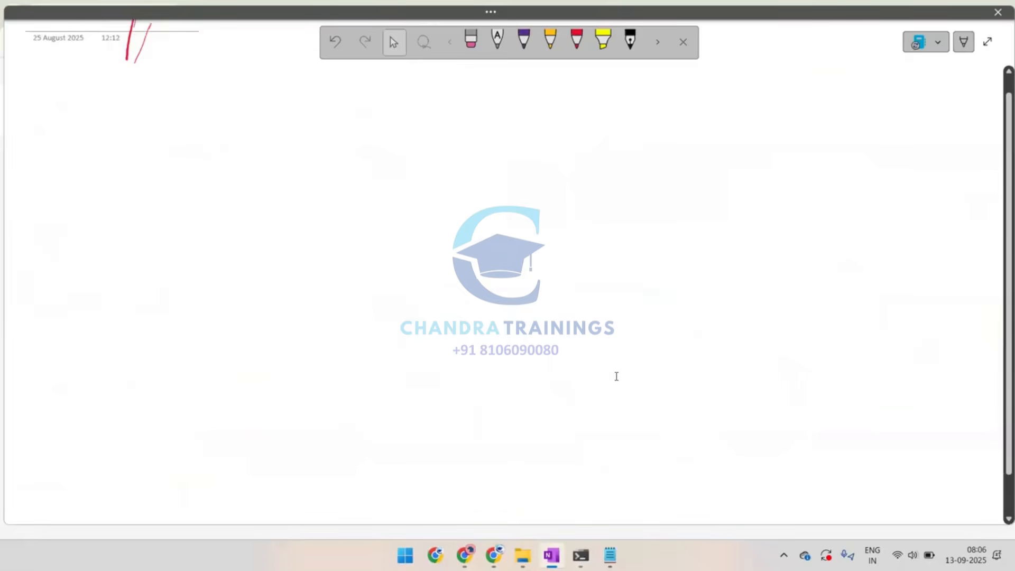
pyautogui.click(524, 40)
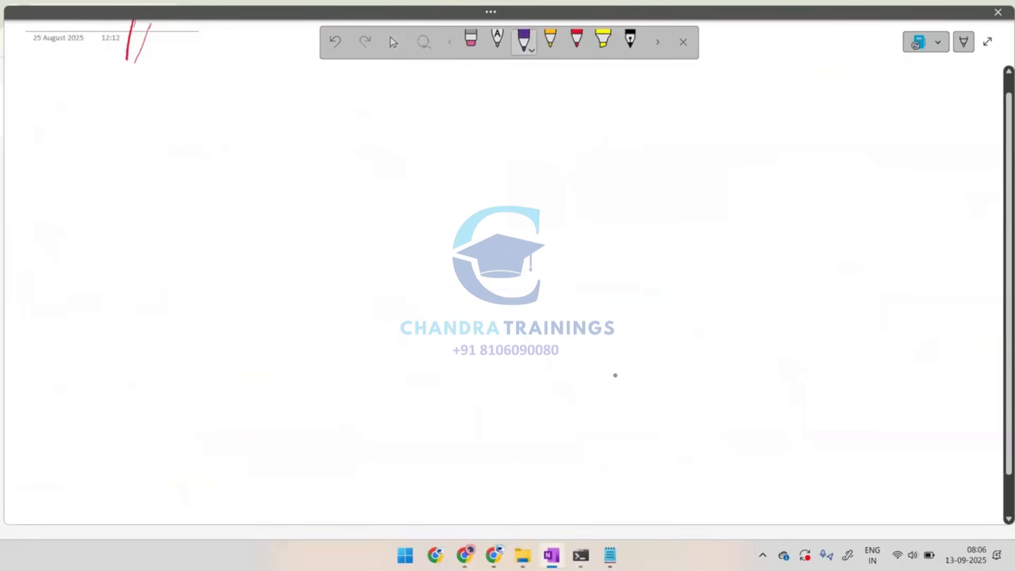
pyautogui.moveTo(239, 138)
pyautogui.mouseDown()
pyautogui.moveTo(418, 188)
pyautogui.moveTo(394, 310)
pyautogui.moveTo(168, 204)
pyautogui.moveTo(298, 132)
pyautogui.mouseUp()
pyautogui.moveTo(751, 36)
pyautogui.mouseDown()
pyautogui.moveTo(762, 46)
pyautogui.moveTo(775, 33)
pyautogui.moveTo(795, 39)
pyautogui.moveTo(797, 53)
pyautogui.moveTo(827, 36)
pyautogui.moveTo(834, 47)
pyautogui.mouseUp()
pyautogui.moveTo(844, 34)
pyautogui.mouseDown()
pyautogui.moveTo(846, 47)
pyautogui.moveTo(856, 43)
pyautogui.moveTo(785, 92)
pyautogui.mouseUp()
pyautogui.moveTo(811, 102)
pyautogui.mouseDown()
pyautogui.moveTo(783, 101)
pyautogui.moveTo(789, 110)
pyautogui.mouseUp()
pyautogui.moveTo(797, 117); pyautogui.dragTo(787, 120)
# Draw a table box labelled as the data type beside the short lines and divide it into columns with vertical strokes
pyautogui.moveTo(846, 89)
pyautogui.mouseDown()
pyautogui.moveTo(980, 93)
pyautogui.moveTo(951, 159)
pyautogui.moveTo(827, 100)
pyautogui.moveTo(886, 82)
pyautogui.mouseUp()
pyautogui.moveTo(888, 77); pyautogui.dragTo(861, 145)
pyautogui.moveTo(889, 94)
pyautogui.mouseDown()
pyautogui.moveTo(886, 147)
pyautogui.moveTo(907, 149)
pyautogui.mouseUp()
pyautogui.moveTo(941, 94)
pyautogui.mouseDown()
pyautogui.moveTo(933, 149)
pyautogui.moveTo(961, 142)
pyautogui.mouseUp()
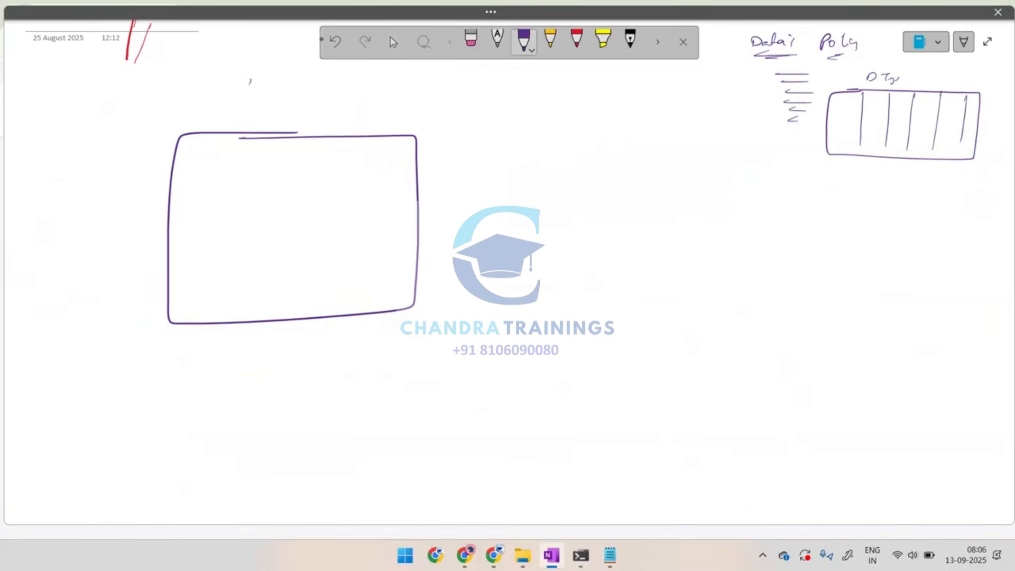
# Draw an inner box inside the large purple rectangle, fill it with row lines and add a plus sign beneath
pyautogui.moveTo(213, 173)
pyautogui.mouseDown()
pyautogui.moveTo(399, 166)
pyautogui.moveTo(391, 268)
pyautogui.moveTo(210, 269)
pyautogui.moveTo(213, 173)
pyautogui.moveTo(342, 190)
pyautogui.mouseUp()
pyautogui.moveTo(244, 213)
pyautogui.mouseDown()
pyautogui.moveTo(345, 206)
pyautogui.moveTo(351, 221)
pyautogui.mouseUp()
pyautogui.moveTo(256, 242); pyautogui.dragTo(341, 235)
pyautogui.moveTo(271, 251); pyautogui.dragTo(318, 249)
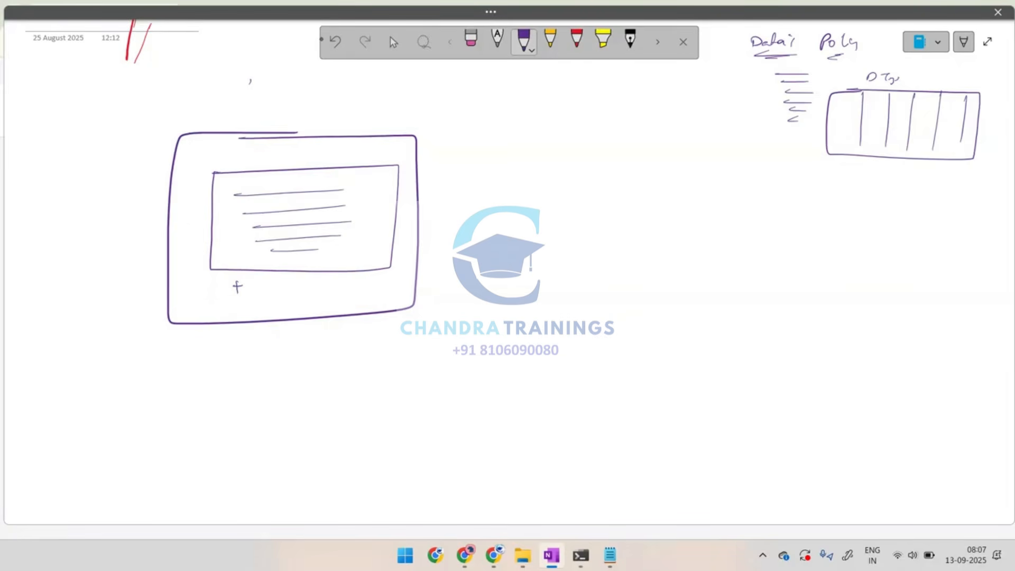
# Draw an upward arrow at the purple rectangle's corner and connect the corner to an underlined "Act" label
pyautogui.moveTo(401, 299)
pyautogui.mouseDown()
pyautogui.moveTo(401, 327)
pyautogui.moveTo(409, 310)
pyautogui.moveTo(491, 352)
pyautogui.moveTo(512, 338)
pyautogui.moveTo(517, 349)
pyautogui.mouseUp()
pyautogui.moveTo(524, 340); pyautogui.dragTo(523, 348)
pyautogui.moveTo(535, 337)
pyautogui.mouseDown()
pyautogui.moveTo(527, 355)
pyautogui.moveTo(547, 353)
pyautogui.mouseUp()
pyautogui.moveTo(517, 359); pyautogui.dragTo(547, 359)
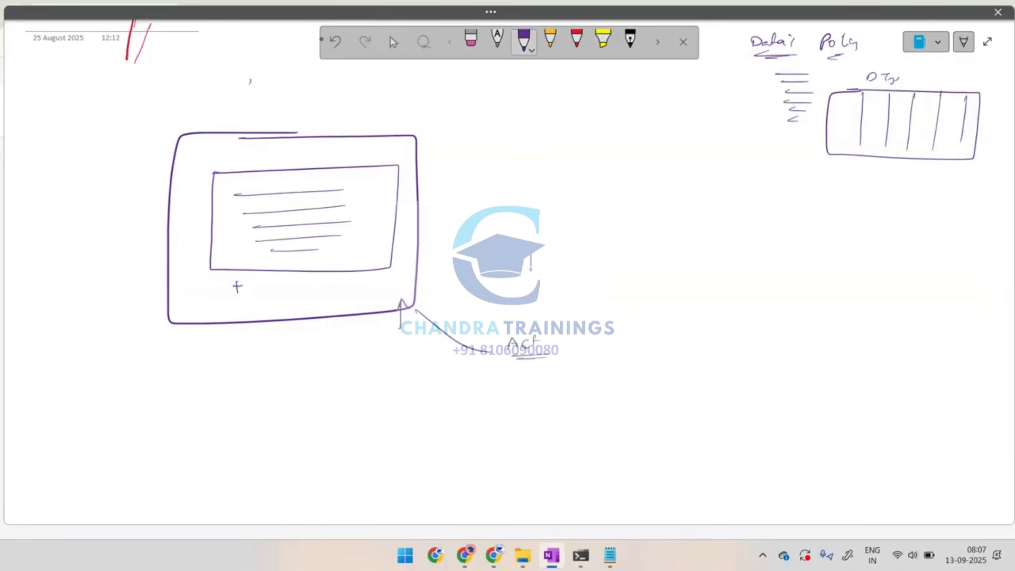
# Write step (1) "loop" and an obj-save note under "Act", bracket the inner box's rows, and circle the activity notes
pyautogui.moveTo(488, 382); pyautogui.dragTo(487, 392)
pyautogui.moveTo(492, 383); pyautogui.dragTo(504, 394)
pyautogui.moveTo(389, 164); pyautogui.dragTo(401, 282)
pyautogui.moveTo(531, 381); pyautogui.dragTo(533, 391)
pyautogui.moveTo(539, 385); pyautogui.dragTo(551, 393)
pyautogui.moveTo(566, 388)
pyautogui.mouseDown()
pyautogui.moveTo(587, 384)
pyautogui.moveTo(548, 412)
pyautogui.mouseUp()
pyautogui.moveTo(555, 409)
pyautogui.mouseDown()
pyautogui.moveTo(565, 422)
pyautogui.moveTo(588, 416)
pyautogui.mouseUp()
pyautogui.moveTo(575, 351)
pyautogui.mouseDown()
pyautogui.moveTo(612, 386)
pyautogui.moveTo(542, 335)
pyautogui.mouseUp()
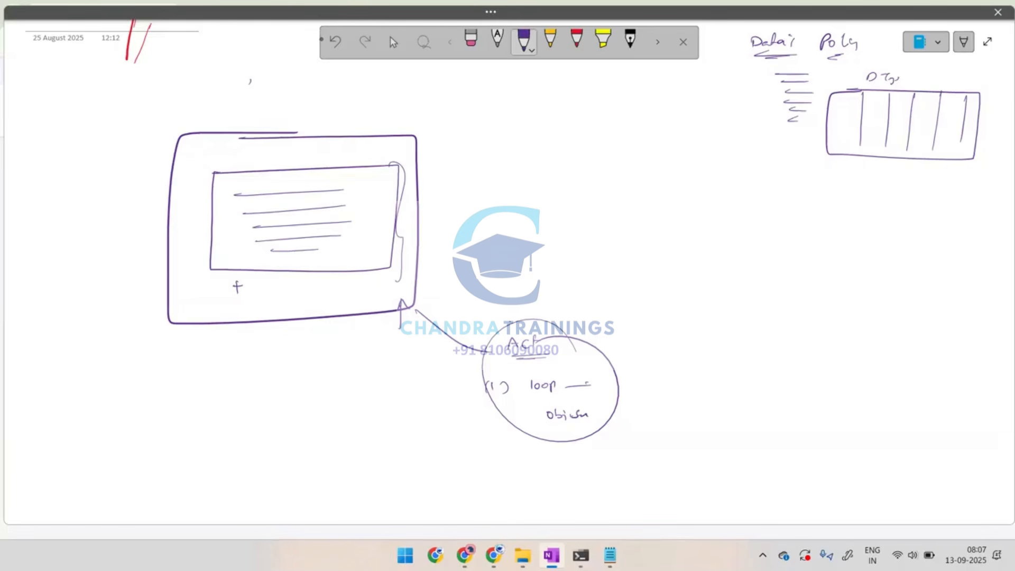
# In red pen, draw a second rectangle beside the purple one and a long dividing line next to the data type table
pyautogui.click(576, 39)
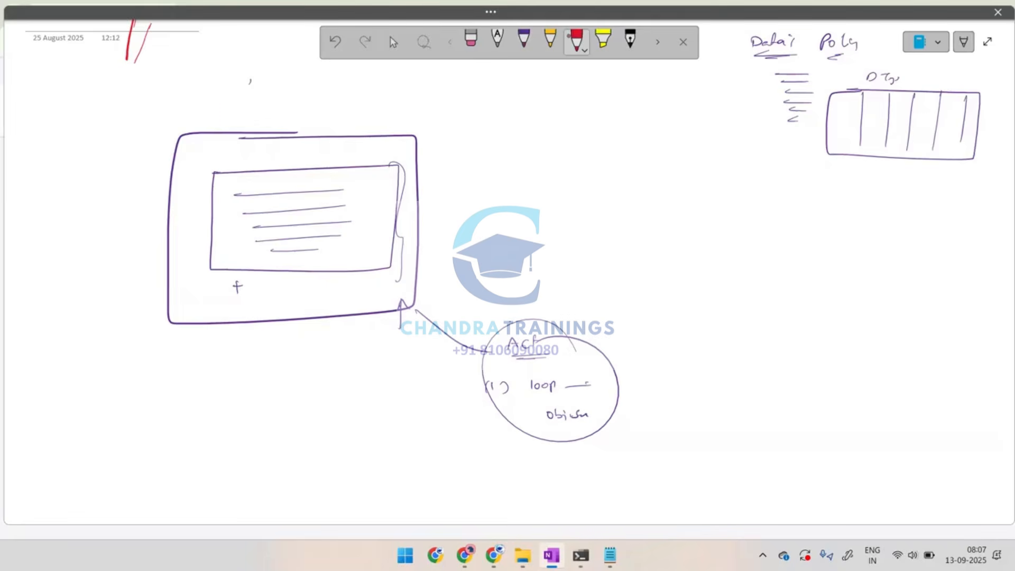
pyautogui.moveTo(583, 138)
pyautogui.mouseDown()
pyautogui.moveTo(759, 136)
pyautogui.moveTo(633, 264)
pyautogui.moveTo(561, 138)
pyautogui.moveTo(616, 136)
pyautogui.mouseUp()
pyautogui.moveTo(804, 69); pyautogui.dragTo(769, 346)
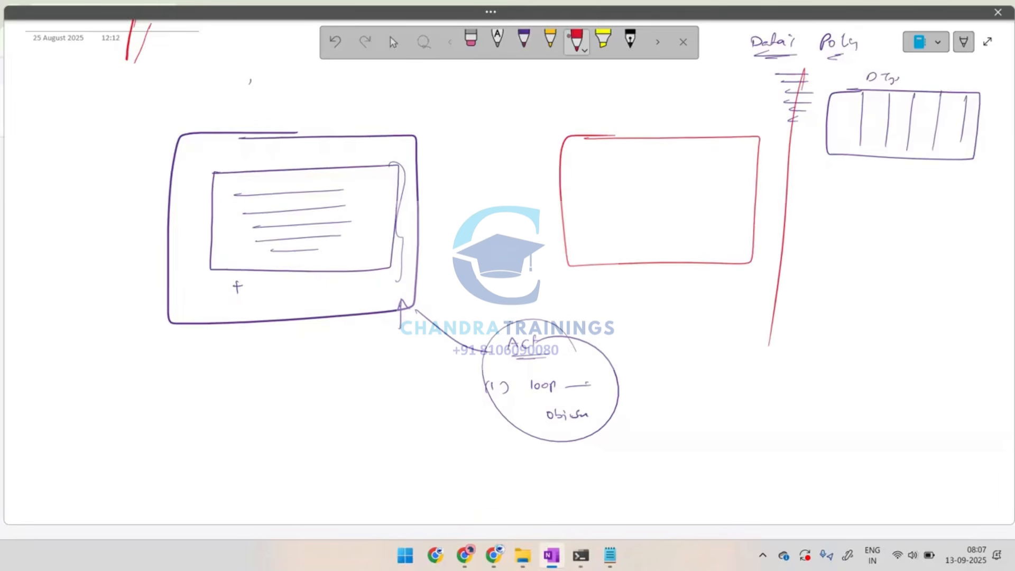
# Write an underlined "Case" label above the red rectangle and a circled "View" label beside it, with a brace inside the rectangle
pyautogui.moveTo(537, 79)
pyautogui.mouseDown()
pyautogui.moveTo(543, 89)
pyautogui.moveTo(563, 80)
pyautogui.mouseUp()
pyautogui.moveTo(535, 100); pyautogui.dragTo(556, 100)
pyautogui.moveTo(593, 157); pyautogui.dragTo(593, 222)
pyautogui.moveTo(516, 182)
pyautogui.mouseDown()
pyautogui.moveTo(556, 185)
pyautogui.moveTo(511, 179)
pyautogui.mouseUp()
pyautogui.moveTo(540, 204)
pyautogui.mouseDown()
pyautogui.moveTo(516, 212)
pyautogui.moveTo(530, 212)
pyautogui.mouseUp()
pyautogui.moveTo(545, 176); pyautogui.dragTo(509, 177)
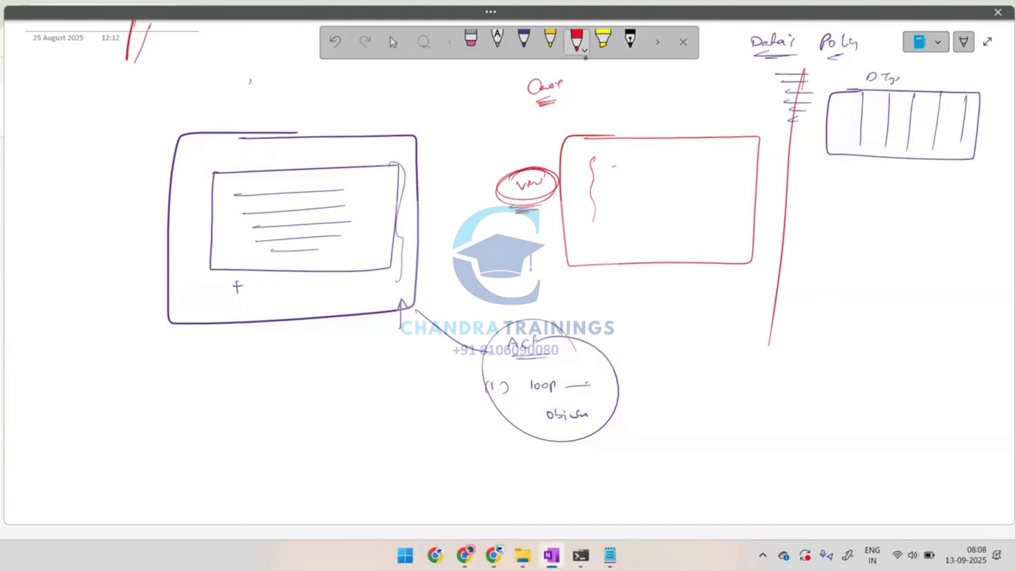
# Sketch field lines bracketed as a circled "form" and an inner box of rows labelled "List" in the red rectangle
pyautogui.moveTo(611, 167); pyautogui.dragTo(687, 165)
pyautogui.moveTo(710, 164)
pyautogui.mouseDown()
pyautogui.moveTo(730, 164)
pyautogui.moveTo(735, 186)
pyautogui.moveTo(724, 193)
pyautogui.moveTo(760, 182)
pyautogui.mouseUp()
pyautogui.moveTo(772, 173)
pyautogui.mouseDown()
pyautogui.moveTo(760, 196)
pyautogui.moveTo(772, 186)
pyautogui.mouseUp()
pyautogui.moveTo(777, 182); pyautogui.dragTo(804, 181)
pyautogui.moveTo(797, 171)
pyautogui.mouseDown()
pyautogui.moveTo(774, 171)
pyautogui.moveTo(808, 178)
pyautogui.mouseUp()
pyautogui.moveTo(609, 201)
pyautogui.mouseDown()
pyautogui.moveTo(720, 201)
pyautogui.moveTo(721, 241)
pyautogui.moveTo(600, 244)
pyautogui.moveTo(601, 206)
pyautogui.moveTo(584, 249)
pyautogui.moveTo(695, 211)
pyautogui.mouseUp()
pyautogui.moveTo(621, 224)
pyautogui.mouseDown()
pyautogui.moveTo(699, 218)
pyautogui.moveTo(698, 227)
pyautogui.mouseUp()
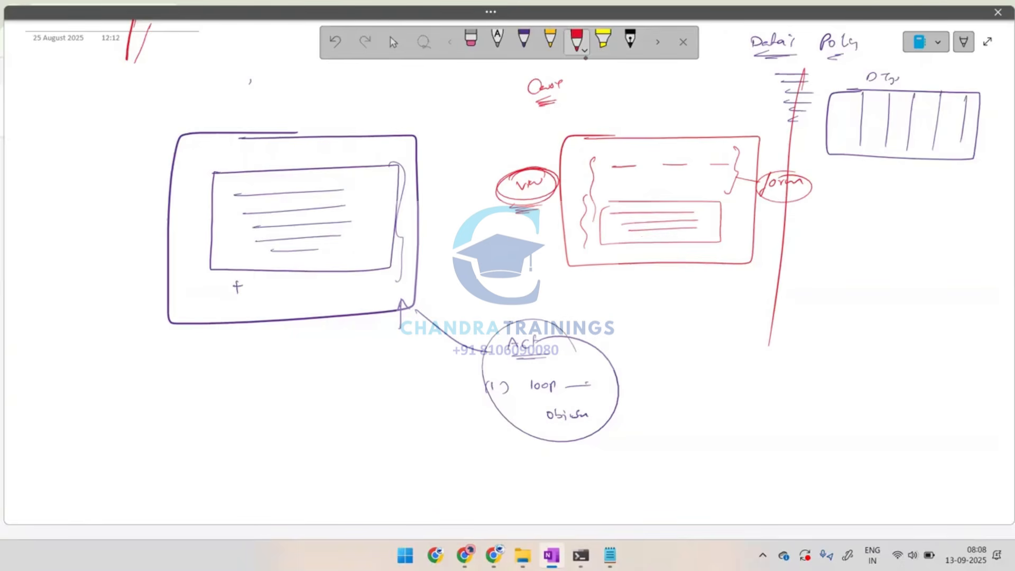
pyautogui.moveTo(638, 240)
pyautogui.mouseDown()
pyautogui.moveTo(689, 236)
pyautogui.moveTo(832, 263)
pyautogui.mouseUp()
pyautogui.moveTo(825, 264); pyautogui.dragTo(833, 264)
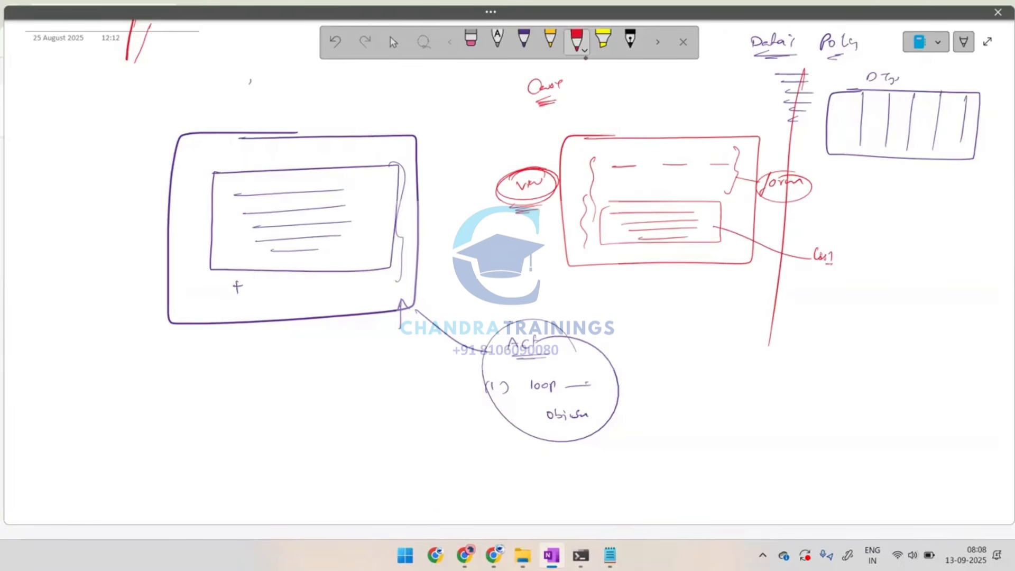
# Circle the "Case" label and connect it to a circled "List" page list note
pyautogui.moveTo(568, 72)
pyautogui.mouseDown()
pyautogui.moveTo(524, 75)
pyautogui.moveTo(581, 69)
pyautogui.moveTo(518, 71)
pyautogui.mouseUp()
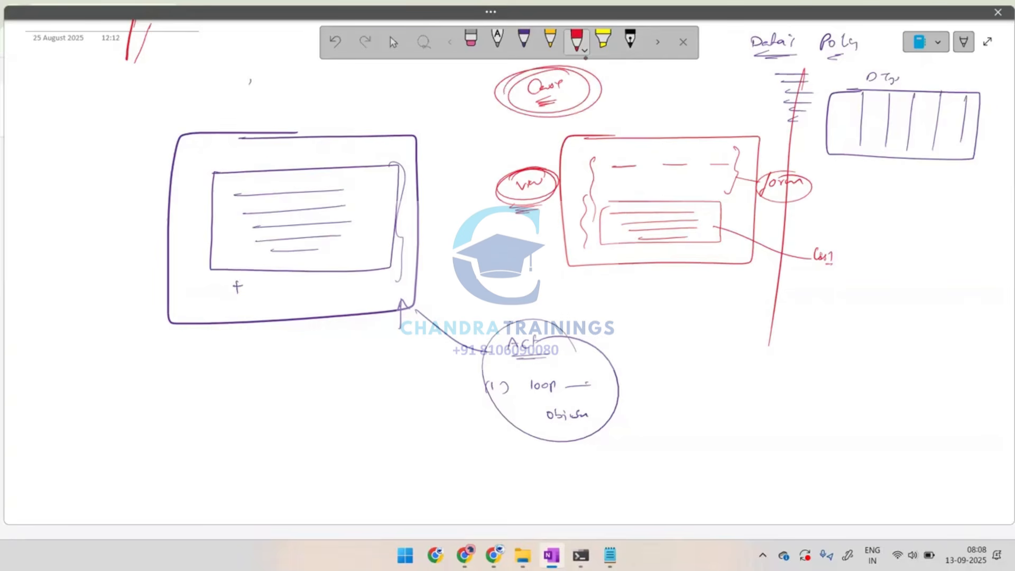
pyautogui.moveTo(590, 90); pyautogui.dragTo(678, 89)
pyautogui.moveTo(680, 78)
pyautogui.mouseDown()
pyautogui.moveTo(678, 97)
pyautogui.moveTo(687, 98)
pyautogui.moveTo(651, 75)
pyautogui.moveTo(735, 91)
pyautogui.moveTo(709, 113)
pyautogui.moveTo(651, 96)
pyautogui.moveTo(660, 85)
pyautogui.mouseUp()
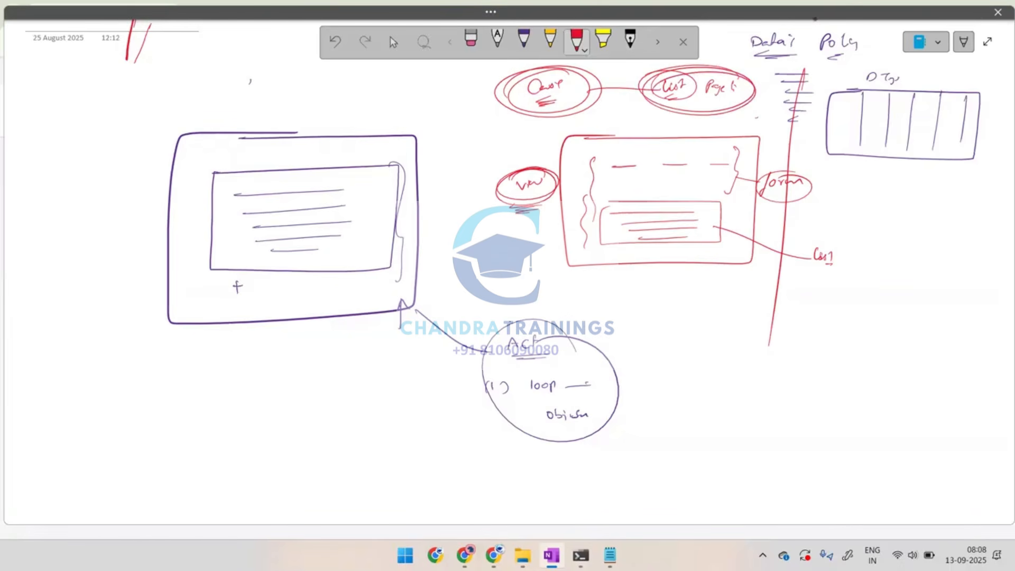
# Bracket the data type table, draw arrows into the red view's inner list, and circle that list
pyautogui.moveTo(683, 153); pyautogui.dragTo(666, 191)
pyautogui.moveTo(832, 79); pyautogui.dragTo(813, 175)
pyautogui.moveTo(812, 140); pyautogui.dragTo(668, 207)
pyautogui.moveTo(666, 200)
pyautogui.mouseDown()
pyautogui.moveTo(676, 208)
pyautogui.moveTo(570, 219)
pyautogui.moveTo(755, 193)
pyautogui.moveTo(613, 186)
pyautogui.mouseUp()
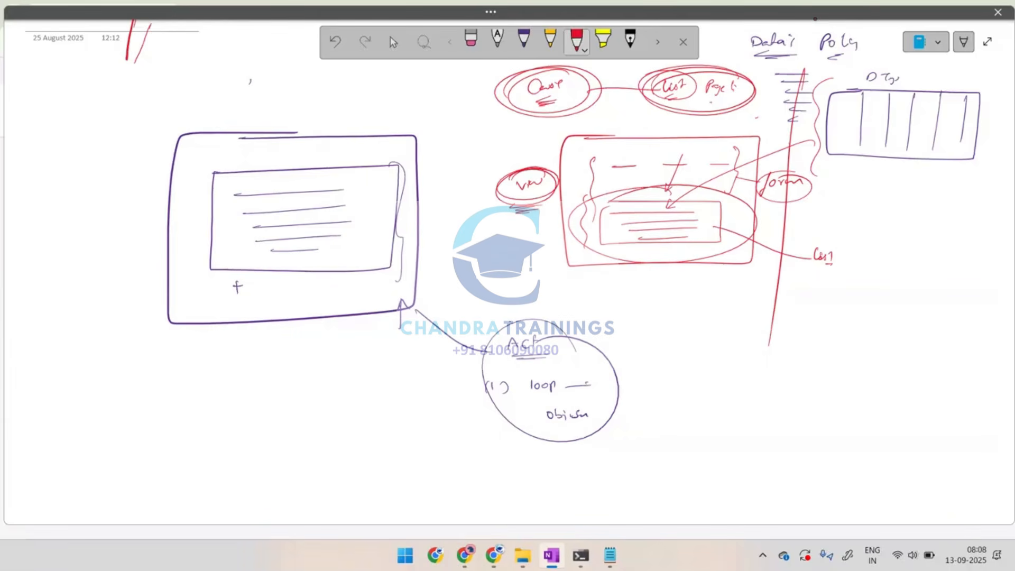
# Mark the inner list with plus and cross signs, circle it repeatedly, and draw a bold arrow to it from the data type table
pyautogui.moveTo(624, 245); pyautogui.dragTo(638, 245)
pyautogui.moveTo(704, 203); pyautogui.dragTo(697, 214)
pyautogui.moveTo(694, 212); pyautogui.dragTo(707, 222)
pyautogui.moveTo(707, 220)
pyautogui.mouseDown()
pyautogui.moveTo(701, 228)
pyautogui.moveTo(713, 219)
pyautogui.mouseUp()
pyautogui.moveTo(709, 223)
pyautogui.mouseDown()
pyautogui.moveTo(714, 230)
pyautogui.moveTo(563, 228)
pyautogui.moveTo(579, 235)
pyautogui.moveTo(772, 191)
pyautogui.moveTo(624, 275)
pyautogui.moveTo(565, 201)
pyautogui.mouseUp()
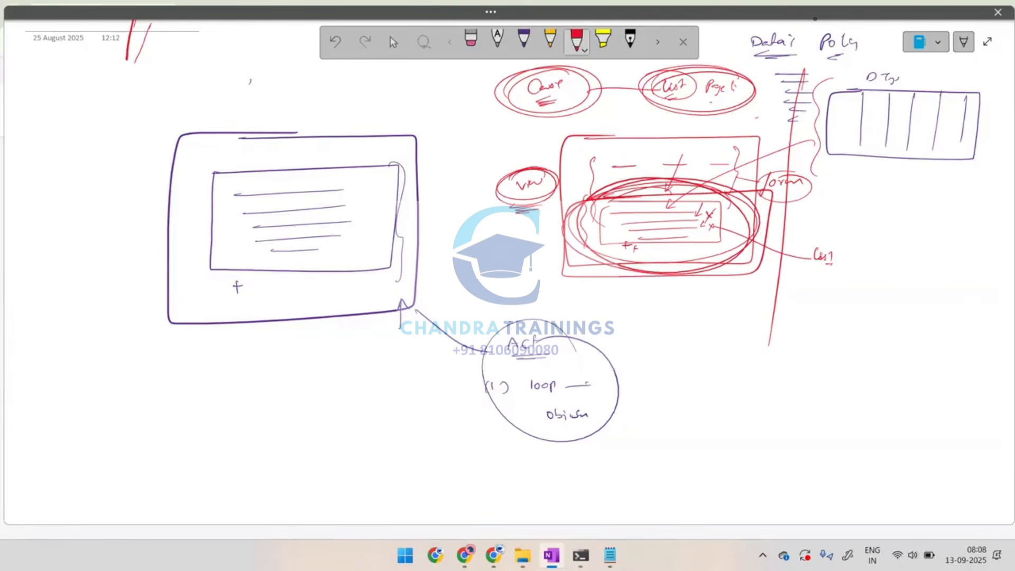
pyautogui.moveTo(658, 188)
pyautogui.mouseDown()
pyautogui.moveTo(609, 198)
pyautogui.moveTo(644, 272)
pyautogui.moveTo(620, 205)
pyautogui.mouseUp()
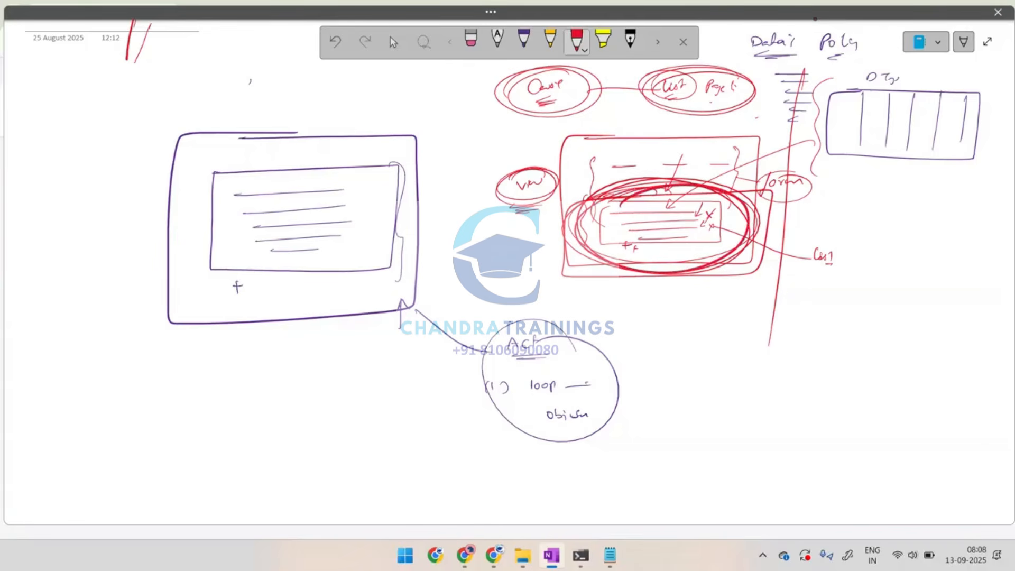
pyautogui.moveTo(822, 128)
pyautogui.mouseDown()
pyautogui.moveTo(750, 143)
pyautogui.moveTo(654, 215)
pyautogui.moveTo(671, 213)
pyautogui.mouseUp()
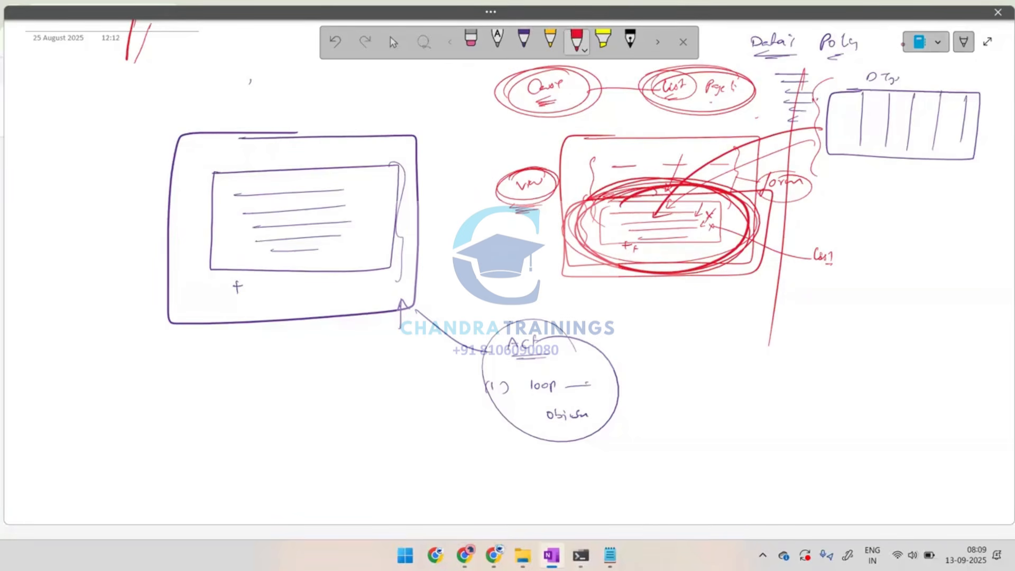
# Write a circled "100" beside the data type table and add another arrow from the table to the red view's list
pyautogui.moveTo(814, 97); pyautogui.dragTo(816, 103)
pyautogui.moveTo(819, 97); pyautogui.dragTo(820, 97)
pyautogui.moveTo(824, 97)
pyautogui.mouseDown()
pyautogui.moveTo(830, 105)
pyautogui.moveTo(816, 109)
pyautogui.mouseUp()
pyautogui.moveTo(613, 127); pyautogui.dragTo(641, 117)
pyautogui.moveTo(823, 128); pyautogui.dragTo(631, 229)
pyautogui.moveTo(585, 203)
pyautogui.mouseDown()
pyautogui.moveTo(752, 231)
pyautogui.moveTo(644, 261)
pyautogui.moveTo(600, 204)
pyautogui.mouseUp()
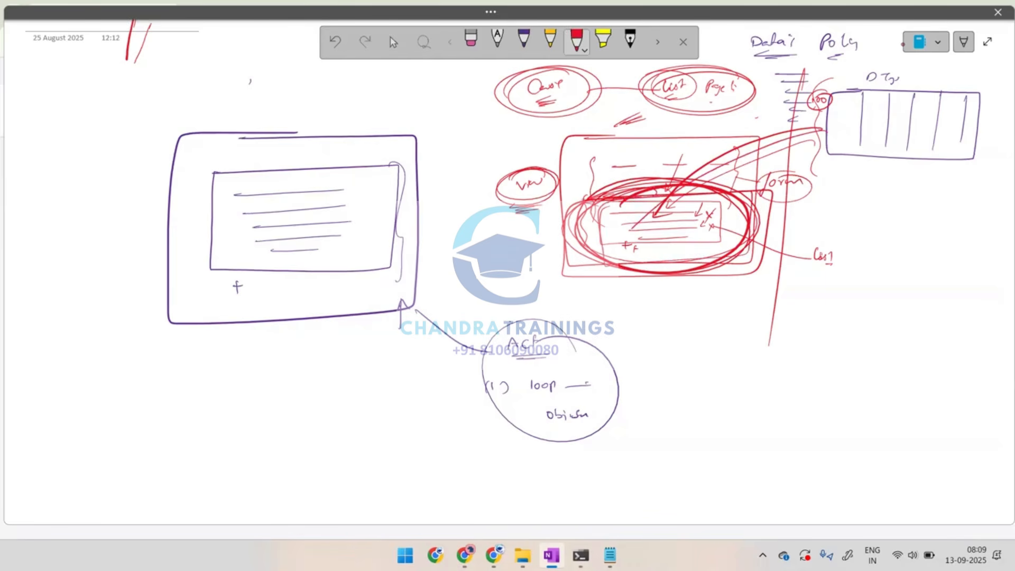
# Sketch circled numbers 1 and 2 beside the purple rectangle, each with a small box of rows, and an arrow into the first
pyautogui.moveTo(70, 104); pyautogui.dragTo(112, 100)
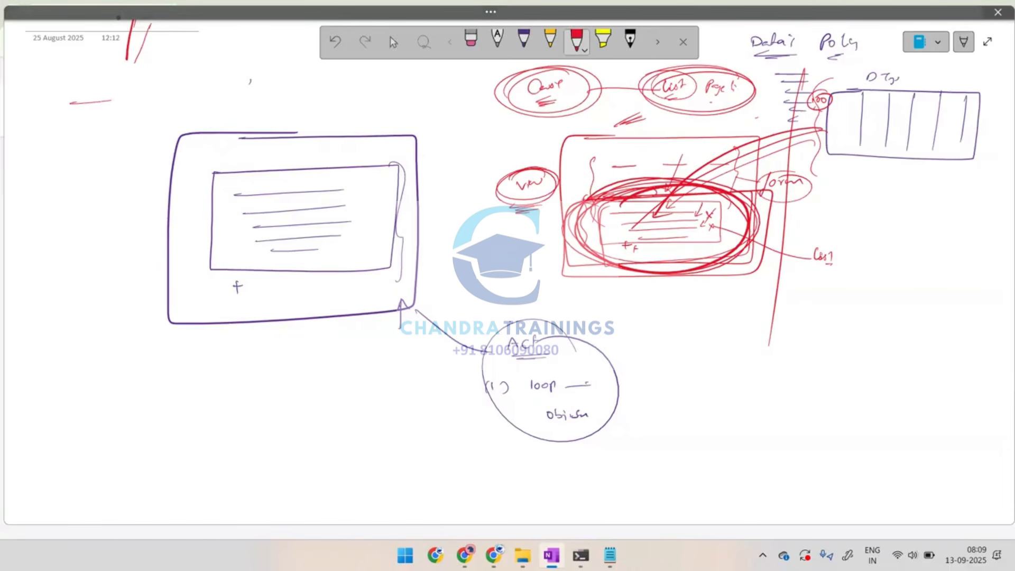
pyautogui.moveTo(26, 138)
pyautogui.mouseDown()
pyautogui.moveTo(30, 130)
pyautogui.moveTo(37, 153)
pyautogui.mouseUp()
pyautogui.moveTo(45, 136)
pyautogui.mouseDown()
pyautogui.moveTo(138, 106)
pyautogui.moveTo(79, 122)
pyautogui.moveTo(117, 129)
pyautogui.mouseUp()
pyautogui.moveTo(239, 56)
pyautogui.mouseDown()
pyautogui.moveTo(132, 90)
pyautogui.moveTo(109, 126)
pyautogui.moveTo(123, 122)
pyautogui.mouseUp()
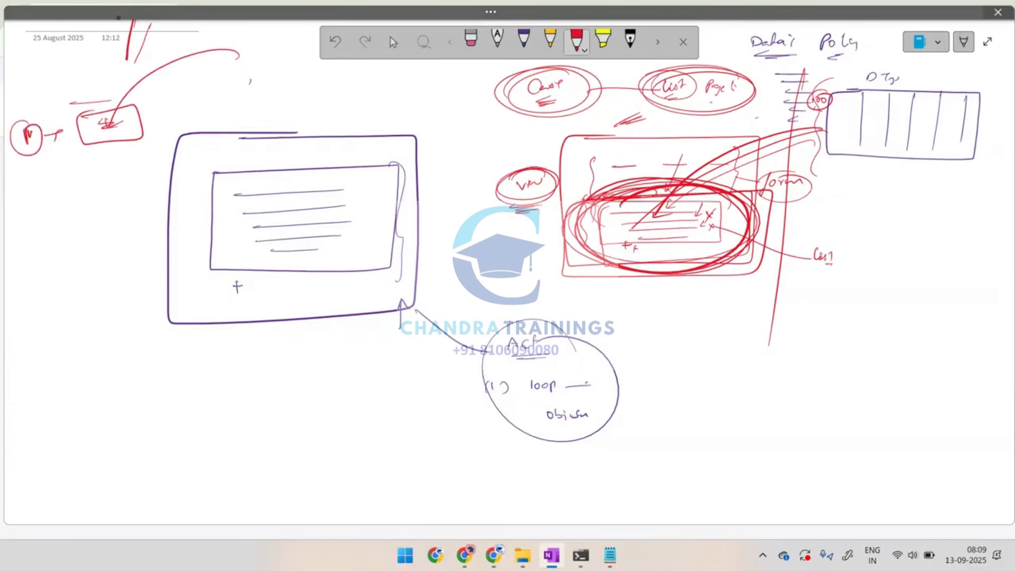
pyautogui.moveTo(29, 187)
pyautogui.mouseDown()
pyautogui.moveTo(41, 199)
pyautogui.moveTo(52, 196)
pyautogui.moveTo(32, 177)
pyautogui.moveTo(143, 165)
pyautogui.moveTo(151, 201)
pyautogui.mouseUp()
pyautogui.moveTo(150, 201)
pyautogui.mouseDown()
pyautogui.moveTo(82, 178)
pyautogui.moveTo(130, 185)
pyautogui.mouseUp()
pyautogui.moveTo(105, 196); pyautogui.dragTo(124, 191)
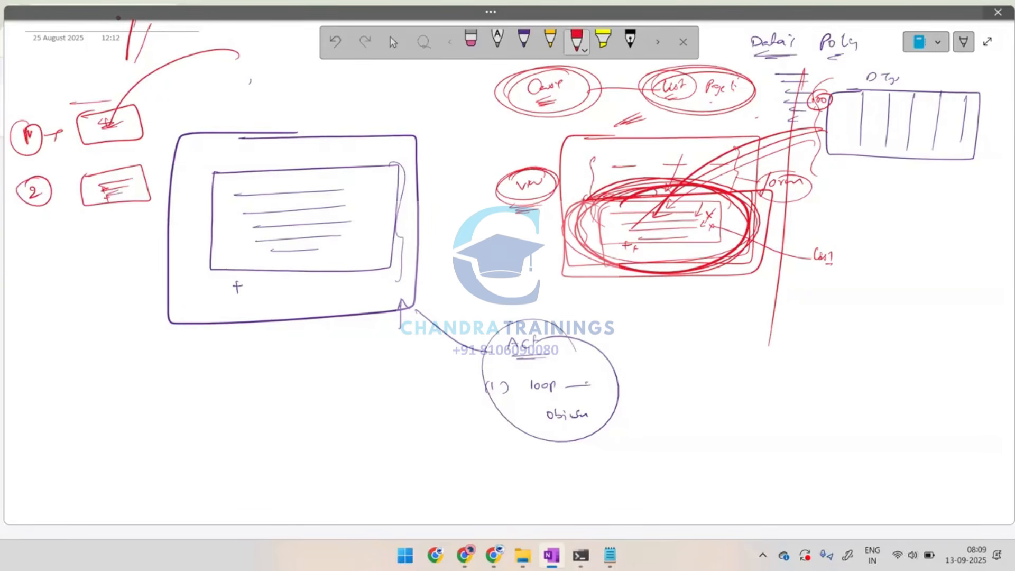
# Add a circled 3 linked to a separate small box, enclose and bracket the numbered items, and draw an arrow toward the red view
pyautogui.moveTo(43, 260)
pyautogui.mouseDown()
pyautogui.moveTo(44, 271)
pyautogui.moveTo(36, 253)
pyautogui.moveTo(55, 249)
pyautogui.mouseUp()
pyautogui.moveTo(155, 204); pyautogui.dragTo(160, 214)
pyautogui.moveTo(98, 253)
pyautogui.mouseDown()
pyautogui.moveTo(265, 81)
pyautogui.moveTo(309, 93)
pyautogui.mouseUp()
pyautogui.moveTo(254, 63)
pyautogui.mouseDown()
pyautogui.moveTo(293, 96)
pyautogui.moveTo(285, 84)
pyautogui.mouseUp()
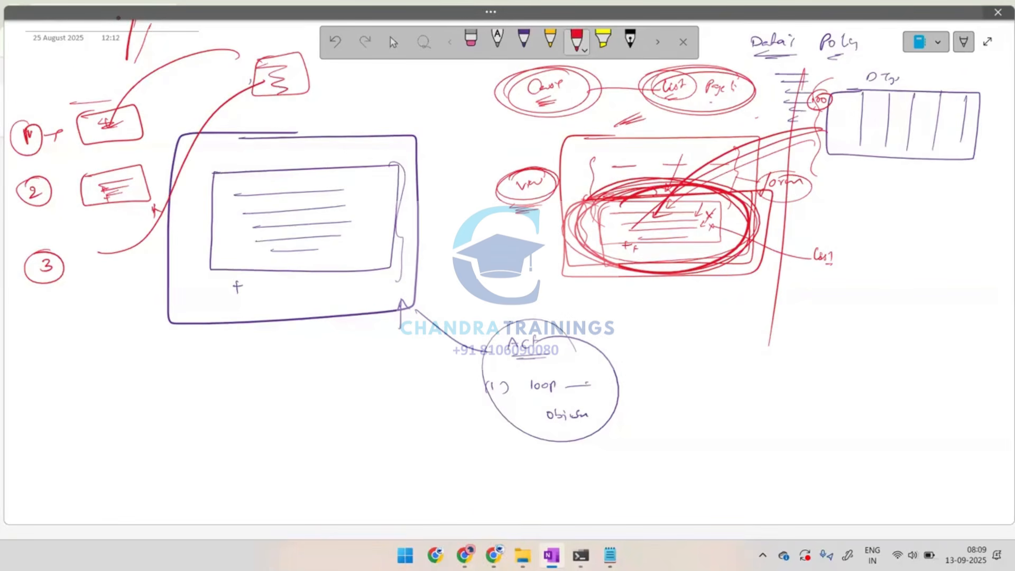
pyautogui.moveTo(112, 87)
pyautogui.mouseDown()
pyautogui.moveTo(6, 116)
pyautogui.moveTo(113, 76)
pyautogui.mouseUp()
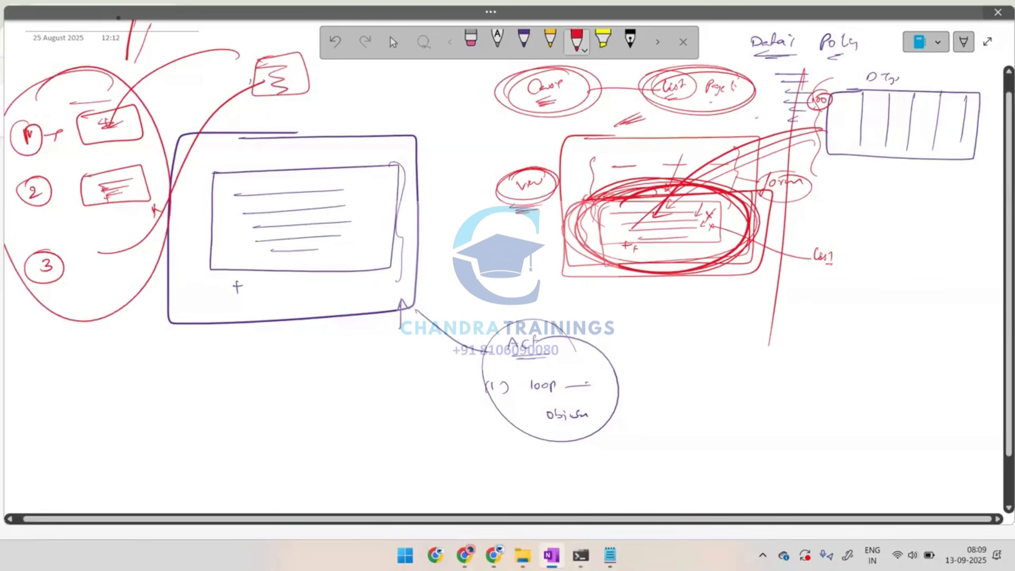
pyautogui.moveTo(168, 71)
pyautogui.mouseDown()
pyautogui.moveTo(178, 79)
pyautogui.moveTo(182, 221)
pyautogui.moveTo(127, 336)
pyautogui.mouseUp()
pyautogui.moveTo(203, 236)
pyautogui.mouseDown()
pyautogui.moveTo(520, 230)
pyautogui.moveTo(513, 242)
pyautogui.mouseUp()
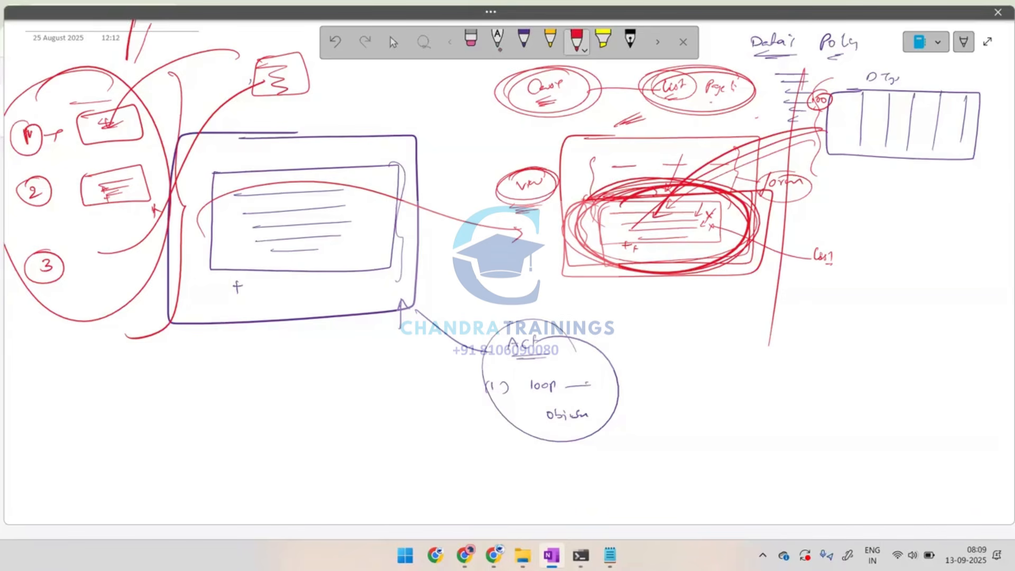
# Write a circled "List" label below the red view and draw an arrow toward a new rectangle containing an inner box
pyautogui.moveTo(668, 296)
pyautogui.mouseDown()
pyautogui.moveTo(671, 312)
pyautogui.moveTo(686, 300)
pyautogui.moveTo(690, 309)
pyautogui.mouseUp()
pyautogui.moveTo(688, 315)
pyautogui.mouseDown()
pyautogui.moveTo(674, 320)
pyautogui.moveTo(701, 332)
pyautogui.moveTo(685, 297)
pyautogui.mouseUp()
pyautogui.moveTo(718, 372)
pyautogui.mouseDown()
pyautogui.moveTo(880, 476)
pyautogui.moveTo(740, 390)
pyautogui.mouseUp()
pyautogui.moveTo(730, 279)
pyautogui.mouseDown()
pyautogui.moveTo(768, 322)
pyautogui.moveTo(770, 342)
pyautogui.mouseUp()
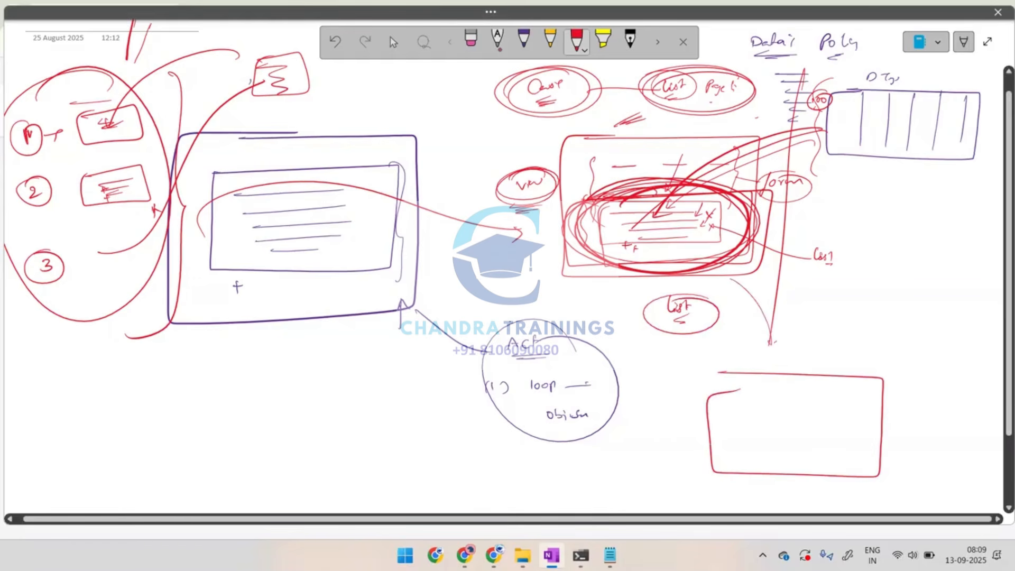
pyautogui.moveTo(731, 402)
pyautogui.mouseDown()
pyautogui.moveTo(866, 453)
pyautogui.moveTo(748, 400)
pyautogui.moveTo(765, 401)
pyautogui.mouseUp()
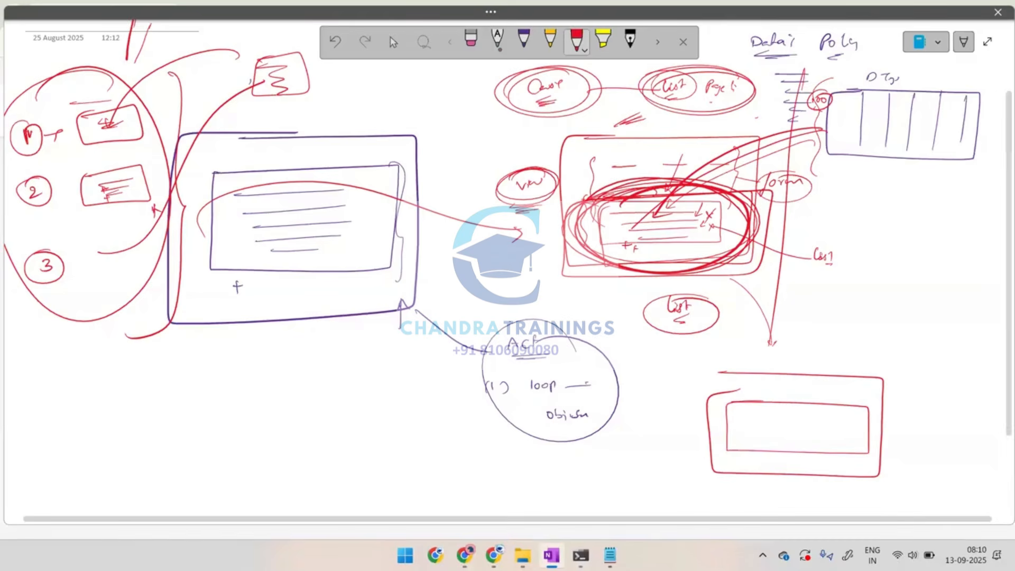
# Draw an arrow from the data type table to the new inner box, fill the box with rows, and add a small circled note beneath
pyautogui.moveTo(903, 165)
pyautogui.mouseDown()
pyautogui.moveTo(787, 408)
pyautogui.moveTo(767, 417)
pyautogui.moveTo(846, 415)
pyautogui.mouseUp()
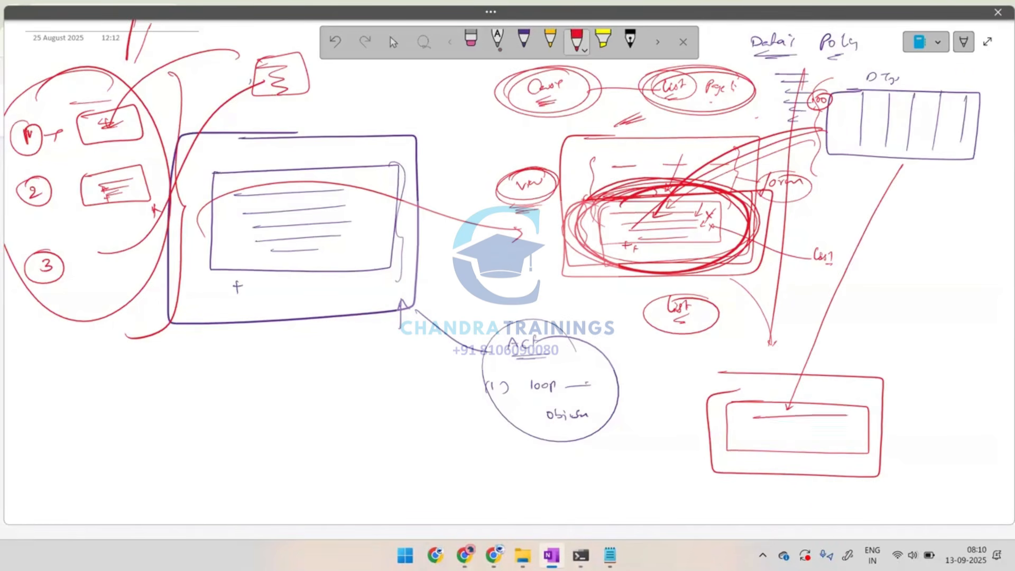
pyautogui.moveTo(765, 425); pyautogui.dragTo(841, 425)
pyautogui.moveTo(771, 432)
pyautogui.mouseDown()
pyautogui.moveTo(838, 434)
pyautogui.moveTo(826, 440)
pyautogui.mouseUp()
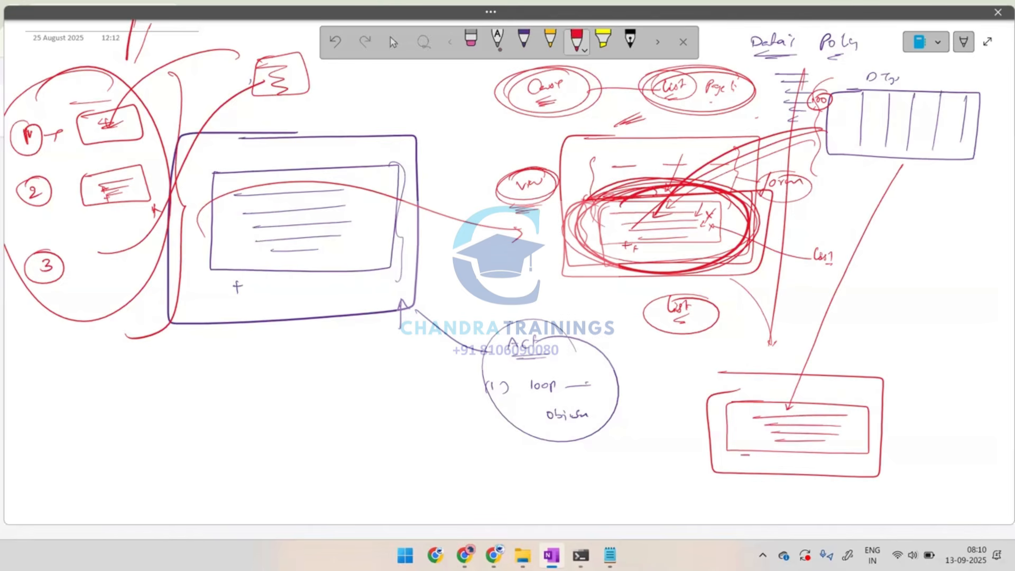
pyautogui.moveTo(752, 452); pyautogui.dragTo(812, 455)
pyautogui.moveTo(747, 459); pyautogui.dragTo(753, 464)
pyautogui.moveTo(766, 458)
pyautogui.mouseDown()
pyautogui.moveTo(744, 456)
pyautogui.moveTo(764, 460)
pyautogui.mouseUp()
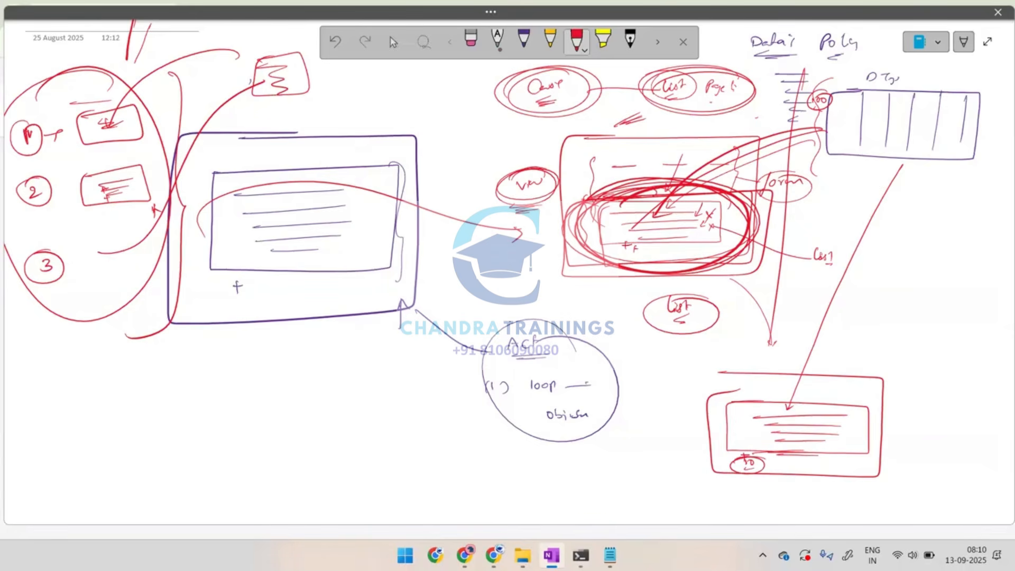
# Mark the data type table with an arrow above its label and add horizontal row lines across and below its lower edge
pyautogui.moveTo(882, 42)
pyautogui.mouseDown()
pyautogui.moveTo(876, 62)
pyautogui.moveTo(887, 67)
pyautogui.mouseUp()
pyautogui.moveTo(847, 140); pyautogui.dragTo(969, 140)
pyautogui.moveTo(863, 148); pyautogui.dragTo(964, 152)
pyautogui.moveTo(861, 158); pyautogui.dragTo(963, 161)
pyautogui.moveTo(859, 168); pyautogui.dragTo(937, 169)
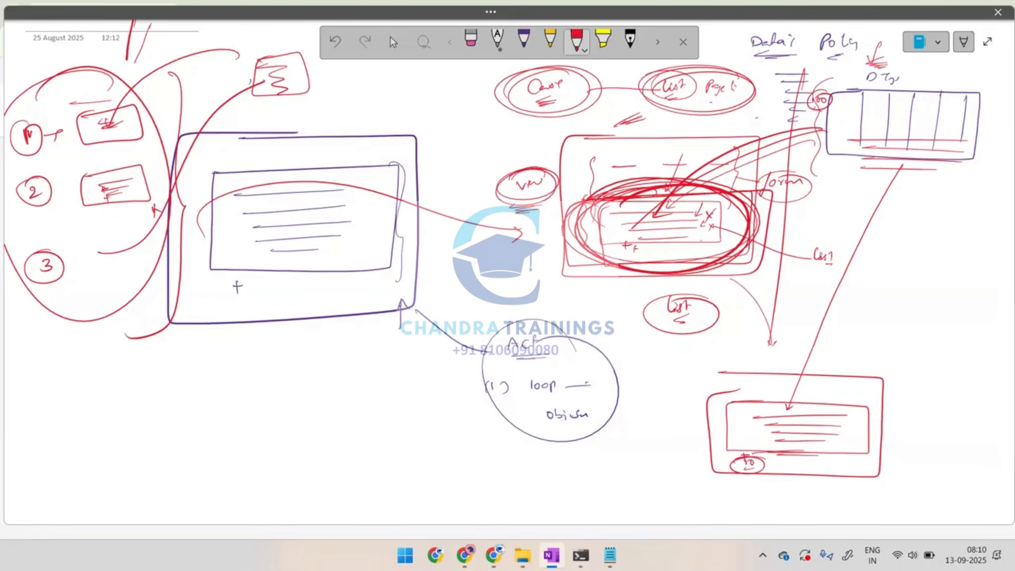
# Add crosses to the lower list's rows, emphasise its first row and a matching table record, and circle the whole lower list
pyautogui.moveTo(855, 416); pyautogui.dragTo(861, 425)
pyautogui.moveTo(769, 398)
pyautogui.mouseDown()
pyautogui.moveTo(769, 413)
pyautogui.moveTo(799, 423)
pyautogui.mouseUp()
pyautogui.moveTo(800, 409)
pyautogui.mouseDown()
pyautogui.moveTo(774, 439)
pyautogui.moveTo(793, 408)
pyautogui.mouseUp()
pyautogui.moveTo(870, 115)
pyautogui.mouseDown()
pyautogui.moveTo(916, 113)
pyautogui.moveTo(874, 105)
pyautogui.mouseUp()
pyautogui.moveTo(830, 376)
pyautogui.mouseDown()
pyautogui.moveTo(764, 485)
pyautogui.moveTo(840, 478)
pyautogui.moveTo(693, 455)
pyautogui.moveTo(740, 352)
pyautogui.mouseUp()
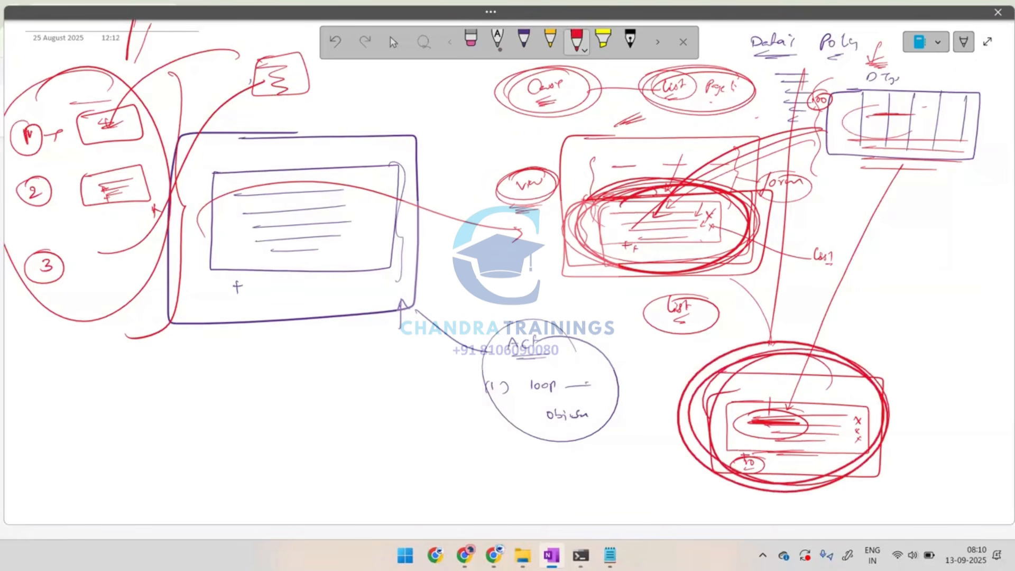
# Circle the data type table, connect it to the lower list with another line, and bracket the side of the list
pyautogui.moveTo(925, 70)
pyautogui.mouseDown()
pyautogui.moveTo(962, 169)
pyautogui.moveTo(899, 175)
pyautogui.moveTo(930, 68)
pyautogui.mouseUp()
pyautogui.moveTo(875, 181); pyautogui.dragTo(801, 280)
pyautogui.moveTo(653, 363); pyautogui.dragTo(639, 458)
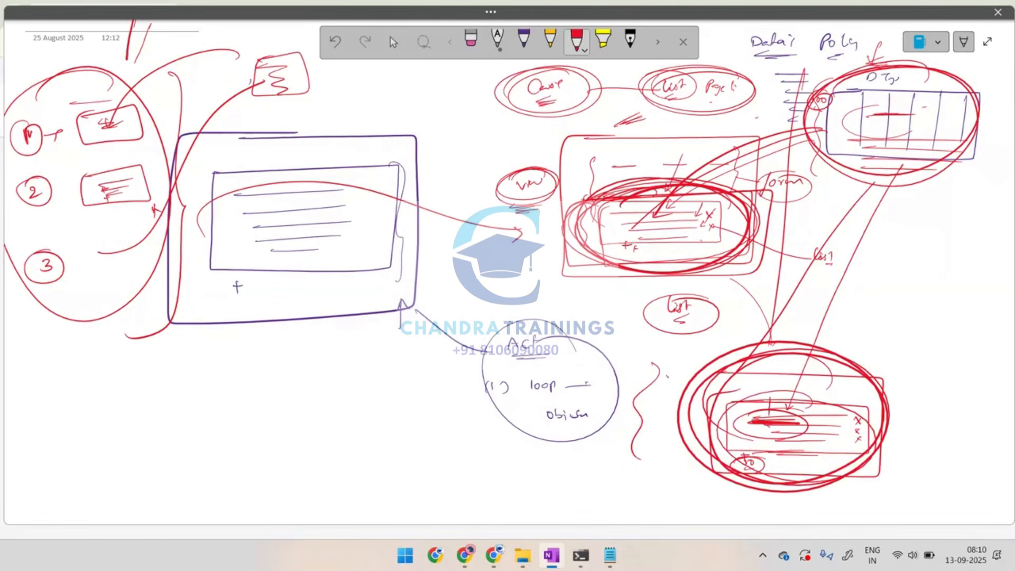
# Draw arrows into each of the three numbered items and circle the group again
pyautogui.moveTo(103, 131); pyautogui.dragTo(156, 98)
pyautogui.moveTo(107, 200); pyautogui.dragTo(152, 161)
pyautogui.moveTo(103, 259); pyautogui.dragTo(153, 222)
pyautogui.moveTo(17, 98)
pyautogui.mouseDown()
pyautogui.moveTo(125, 48)
pyautogui.moveTo(111, 323)
pyautogui.moveTo(170, 92)
pyautogui.mouseUp()
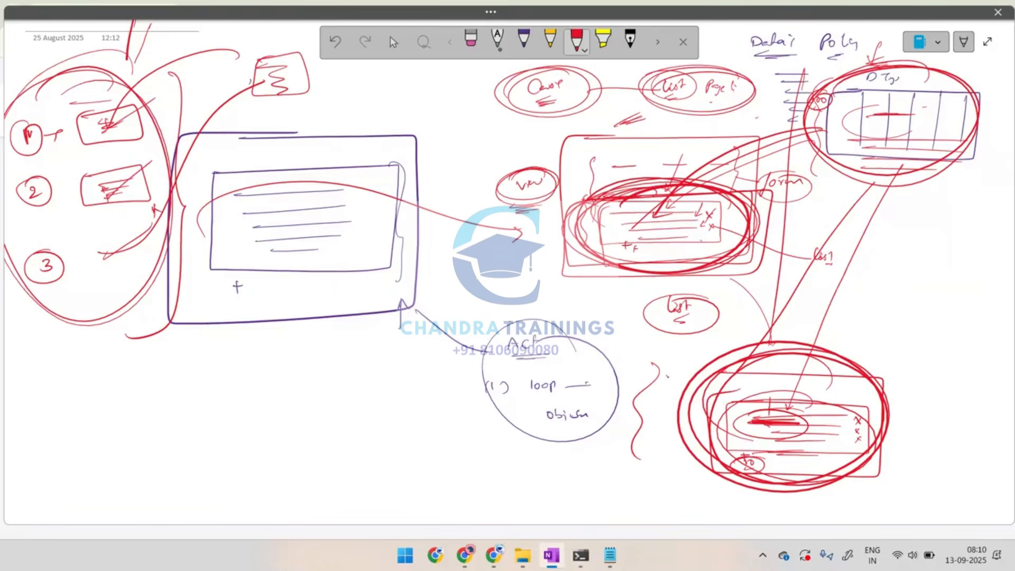
# Switch to the browser, bring up the Pega Dev Studio page and reload it
pyautogui.hotkey('alt', 'Tab')
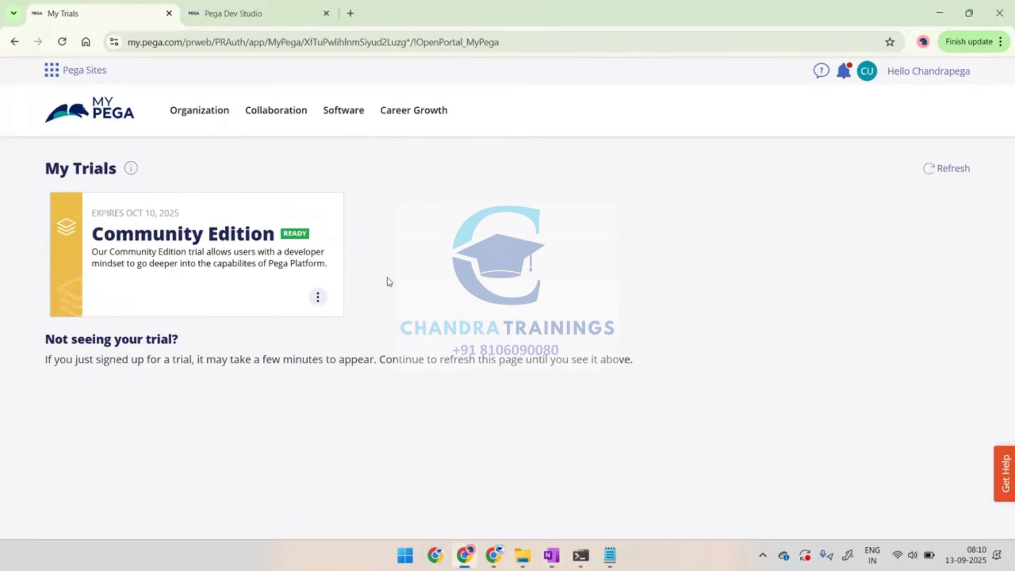
pyautogui.click(318, 300)
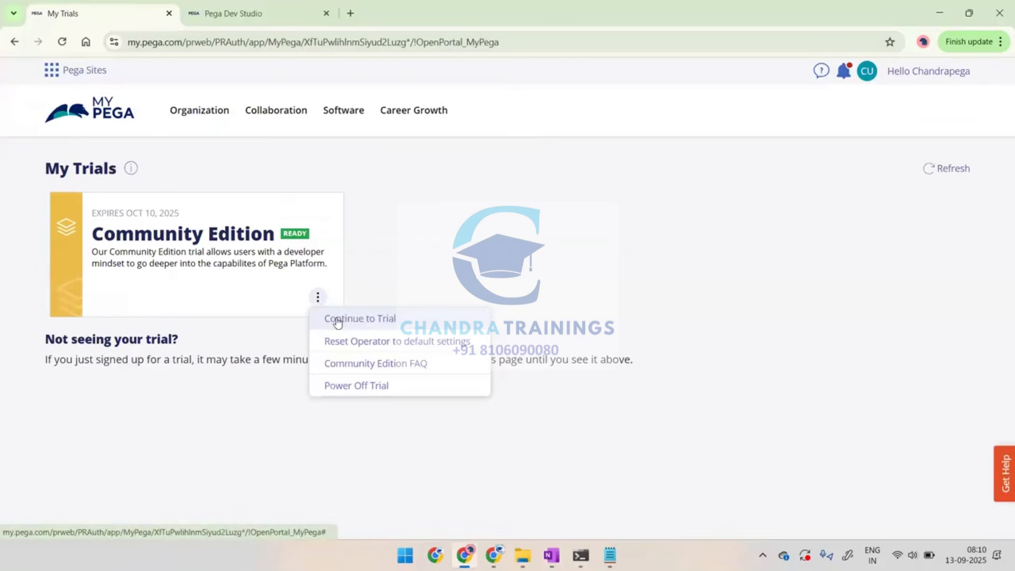
pyautogui.click(268, 11)
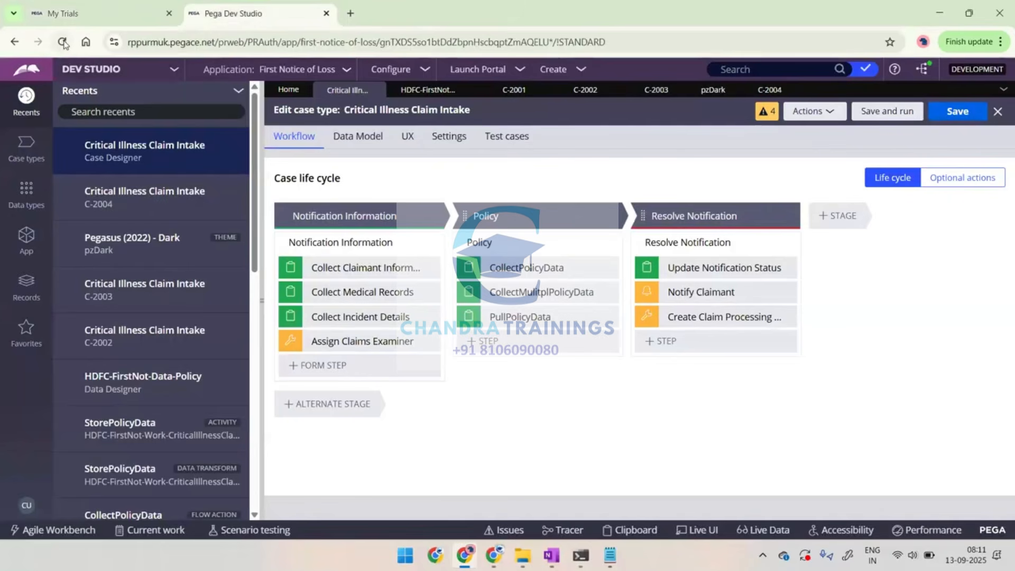
pyautogui.click(62, 42)
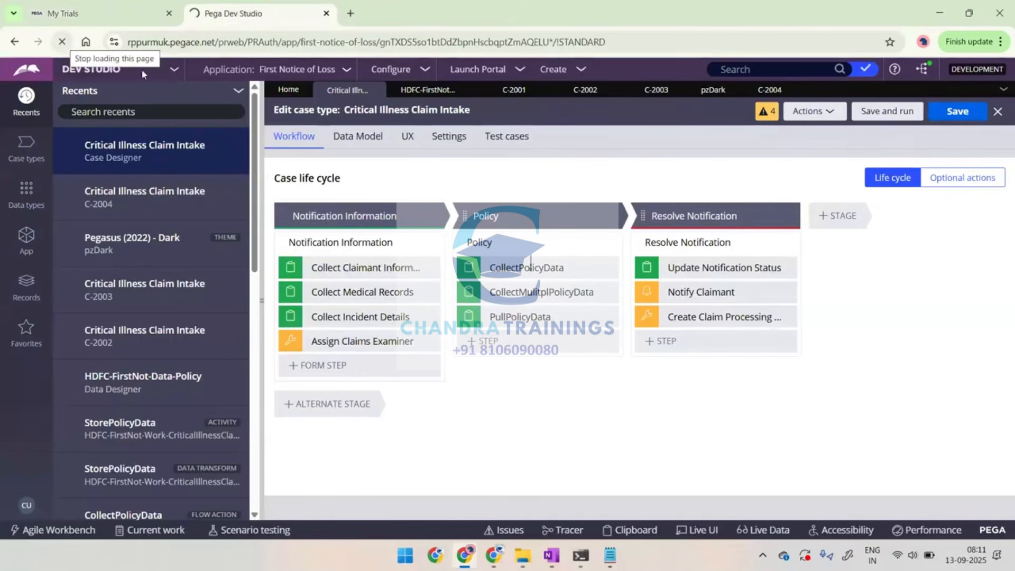
# Open Word with a blank document for notes
pyautogui.press('super')
pyautogui.write('word')
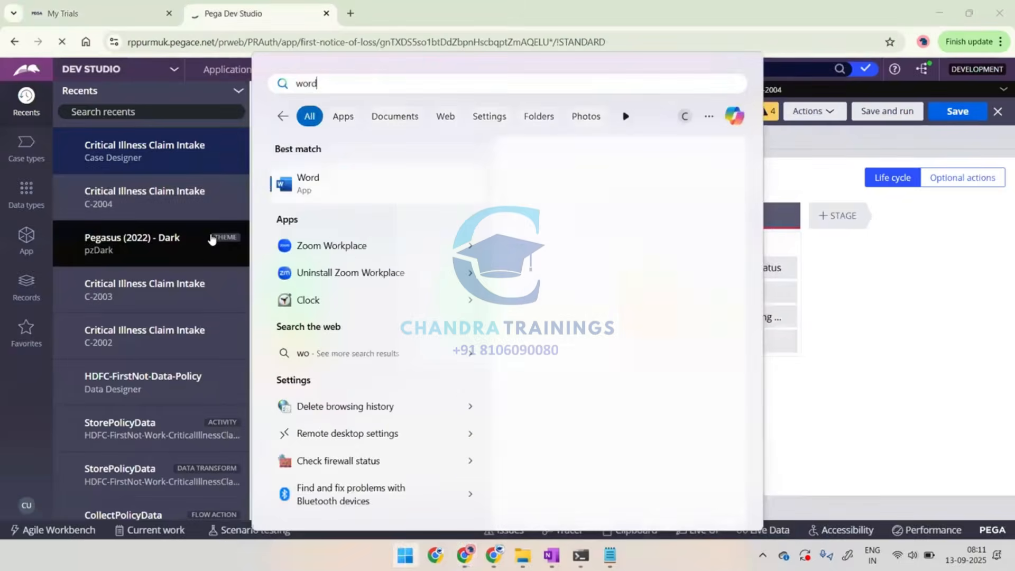
pyautogui.press('Return')
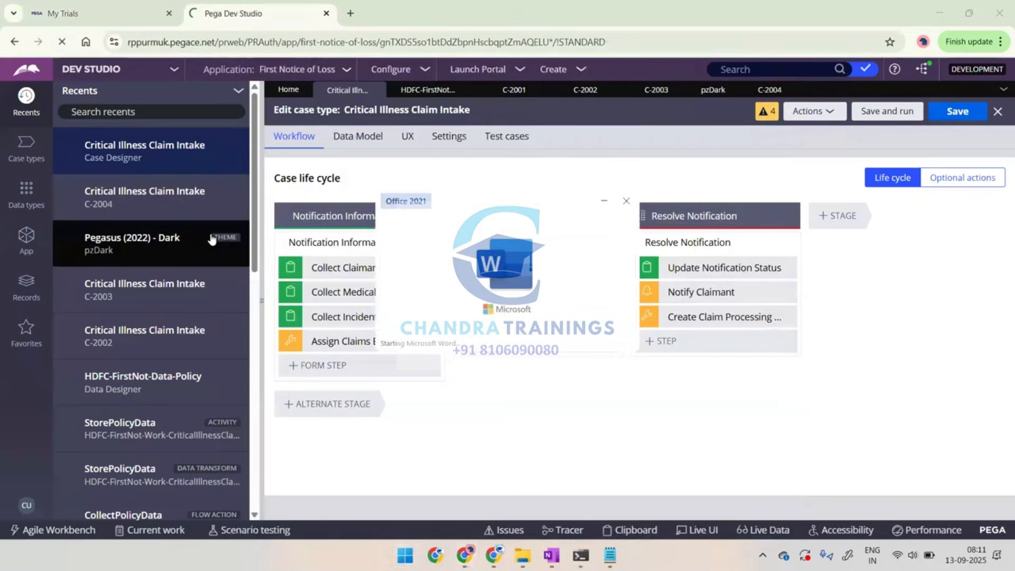
pyautogui.press('Escape')
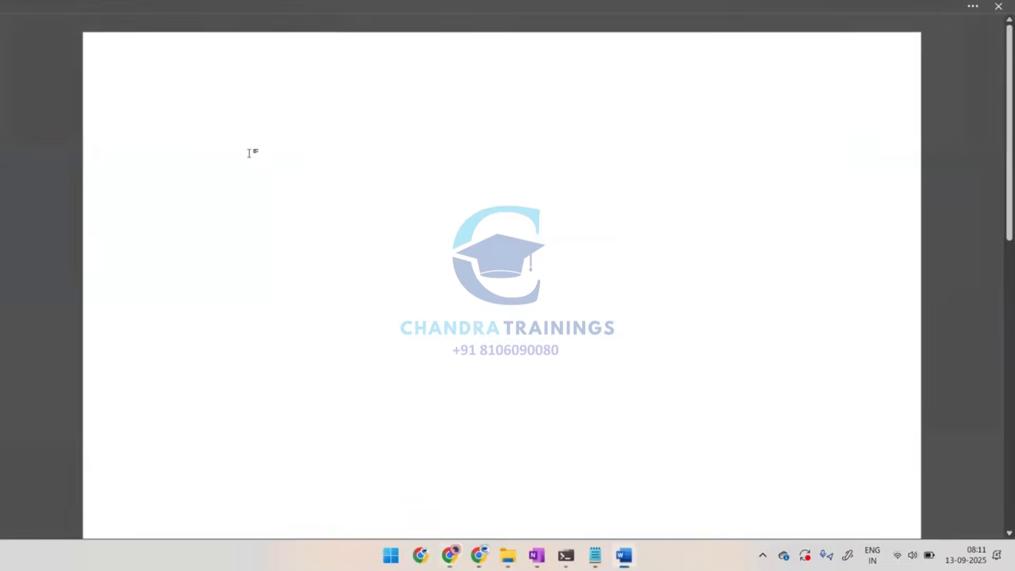
# Write the line "Configure a view in case type Class to Add/Delete/modify/Pull Policy Data" in the blank document
pyautogui.write('COn')
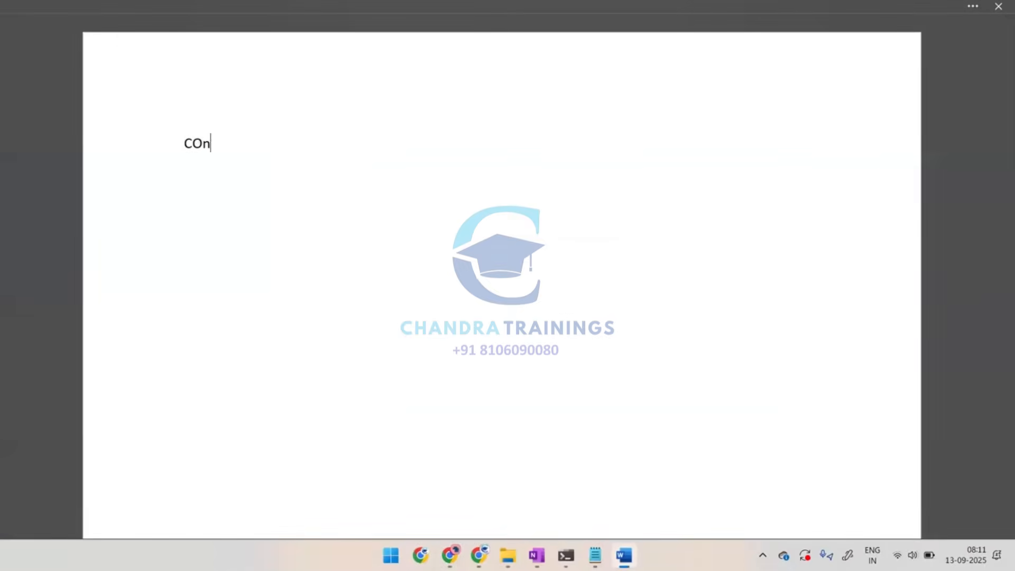
pyautogui.write('figure a view ')
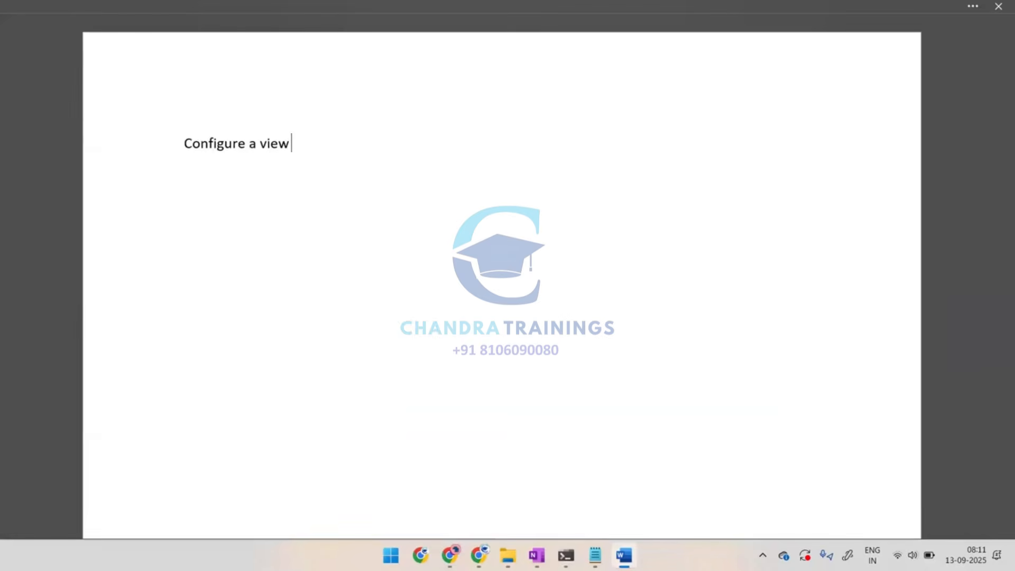
pyautogui.write('in case type Class tp')
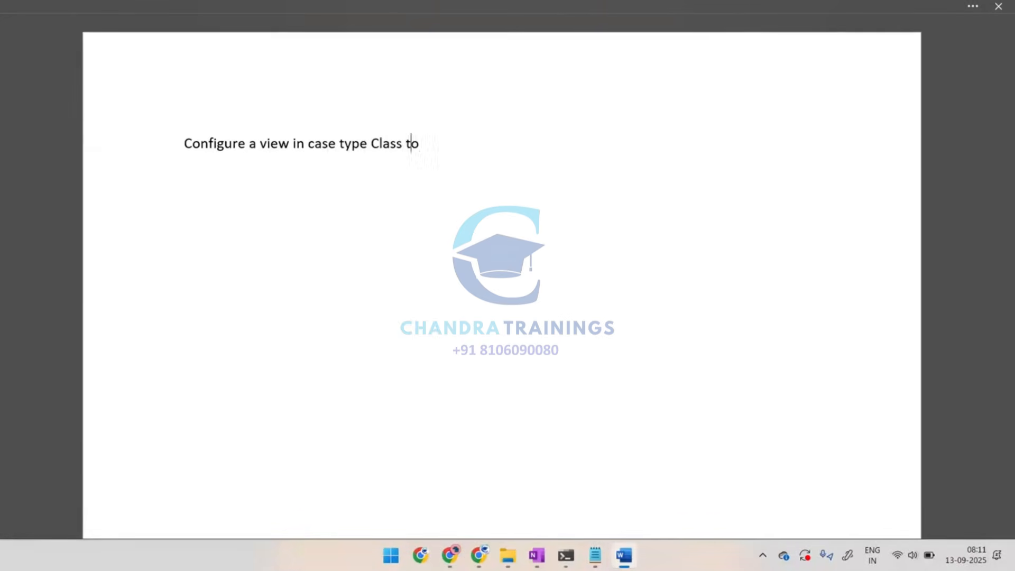
pyautogui.press('BackSpace')
pyautogui.write('o Add/Delete/modify')
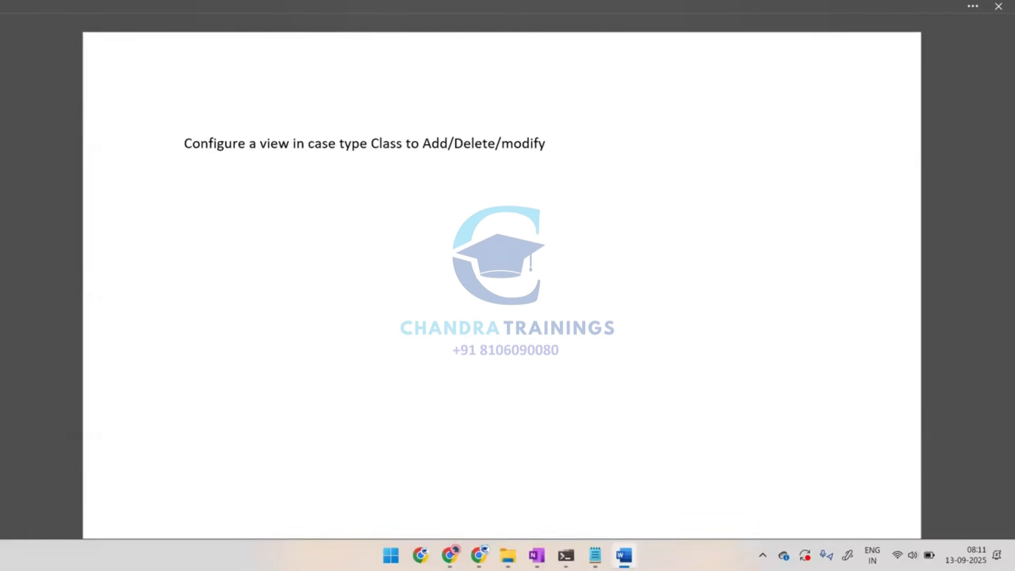
pyautogui.write('/Pull Policy Data')
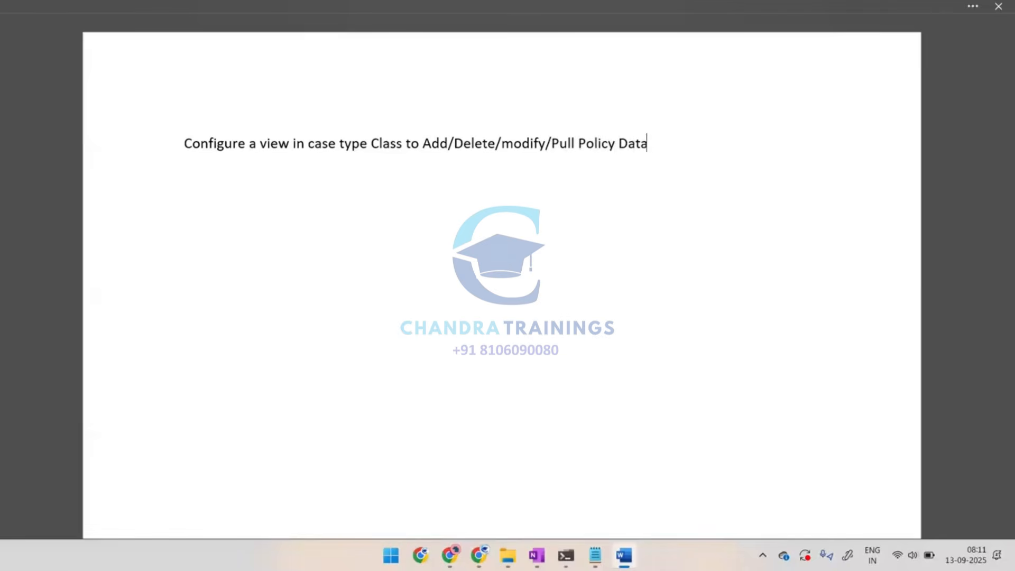
# Return to the browser, change the Pega workspace to Dev Studio and open the Policy data type
pyautogui.hotkey('alt', 'Tab')
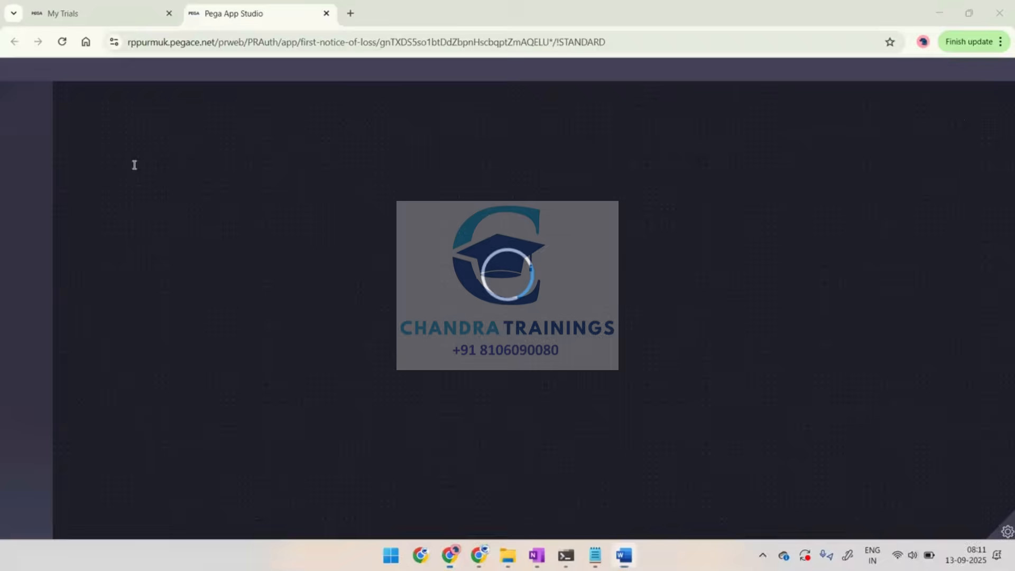
pyautogui.click(113, 73)
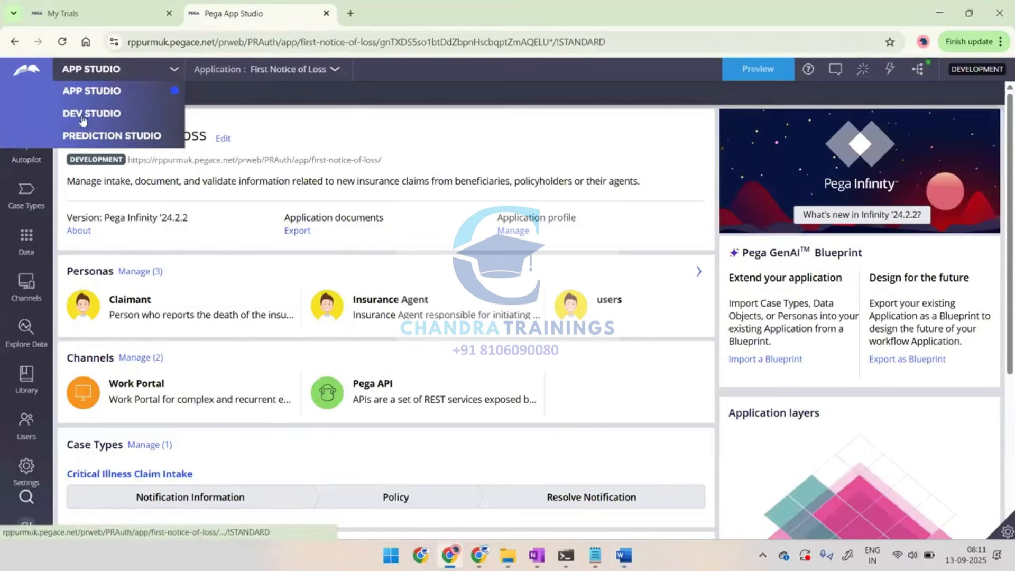
pyautogui.click(74, 115)
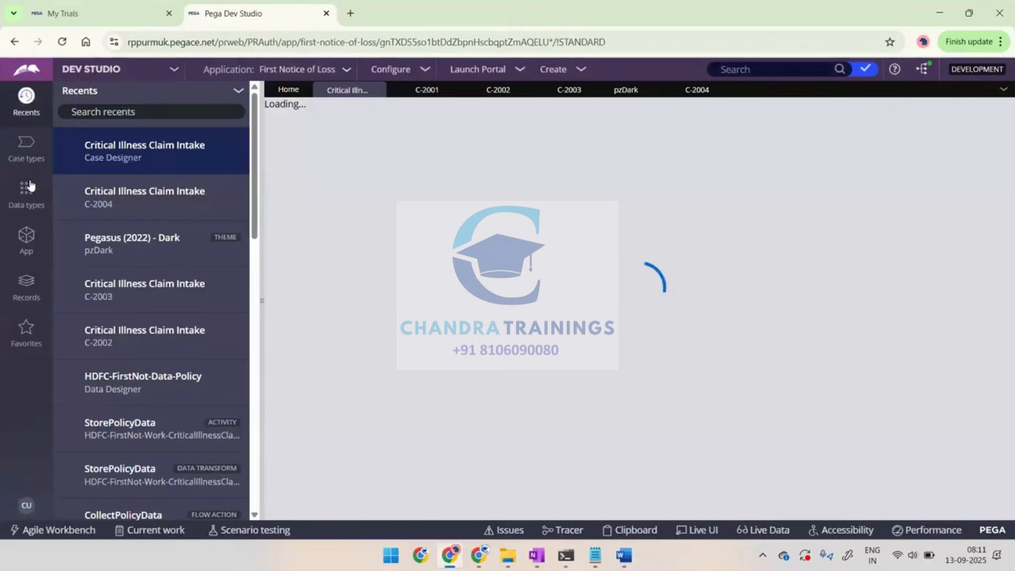
pyautogui.click(26, 200)
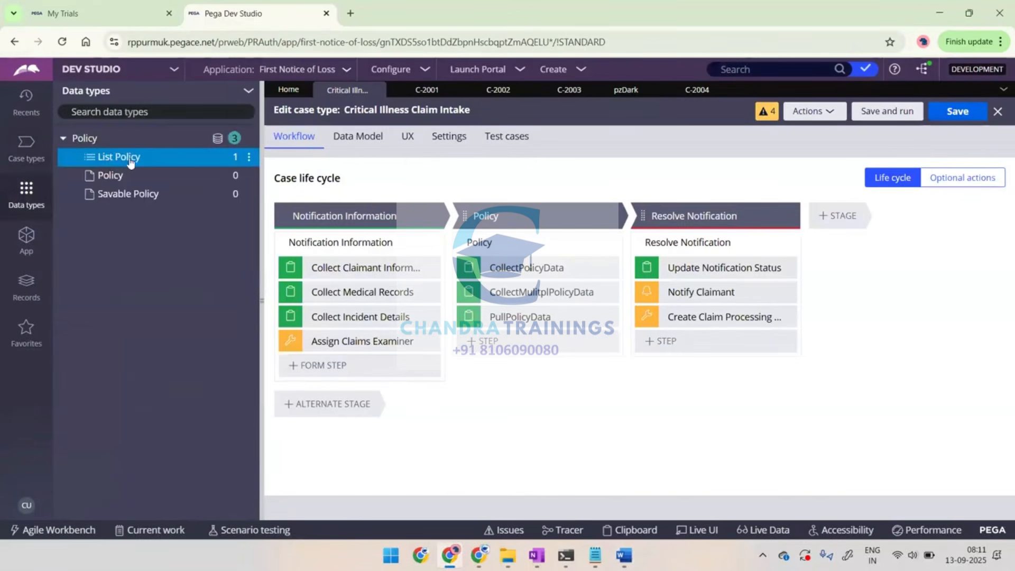
pyautogui.click(76, 138)
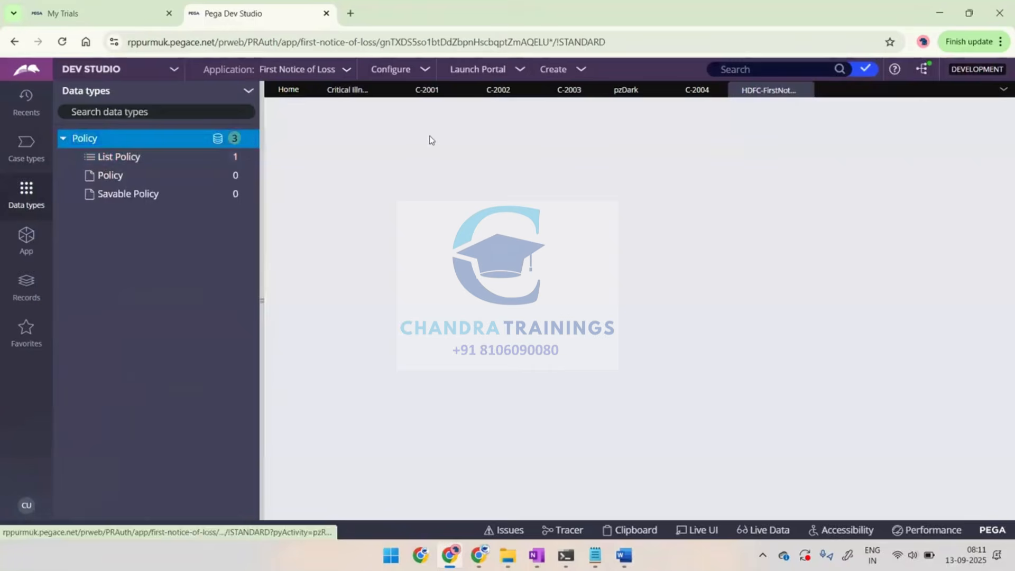
# Close the open pzDark item and the cases C-2001, C-2002, C-2003 and C-2004
pyautogui.click(648, 91)
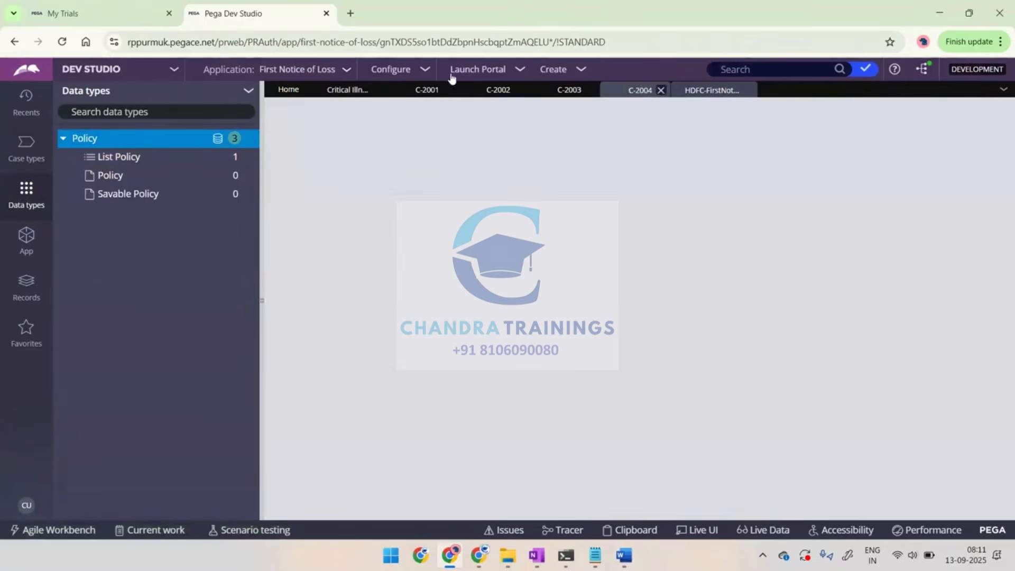
pyautogui.click(447, 90)
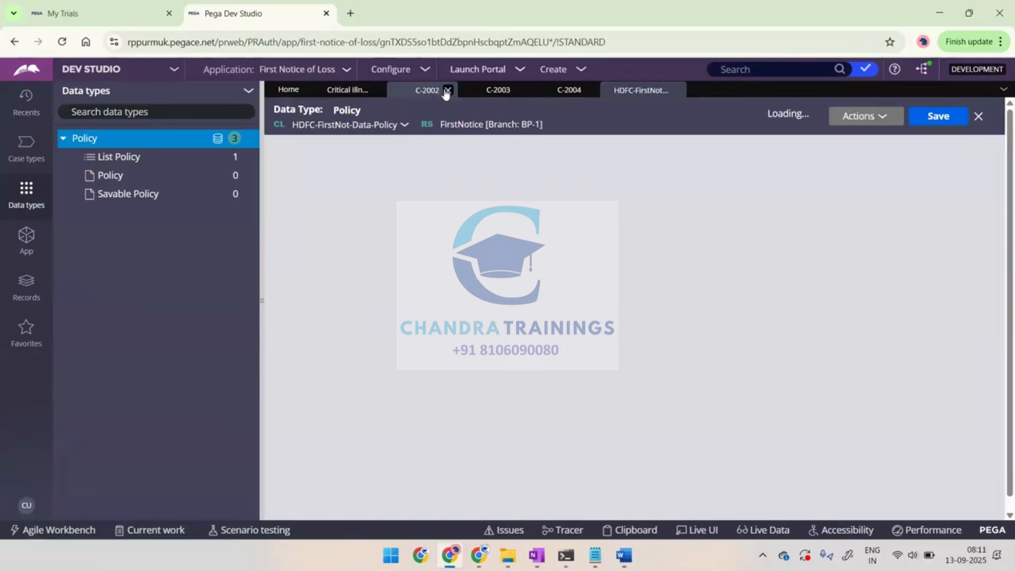
pyautogui.click(447, 91)
pyautogui.click(447, 91)
pyautogui.click(447, 91)
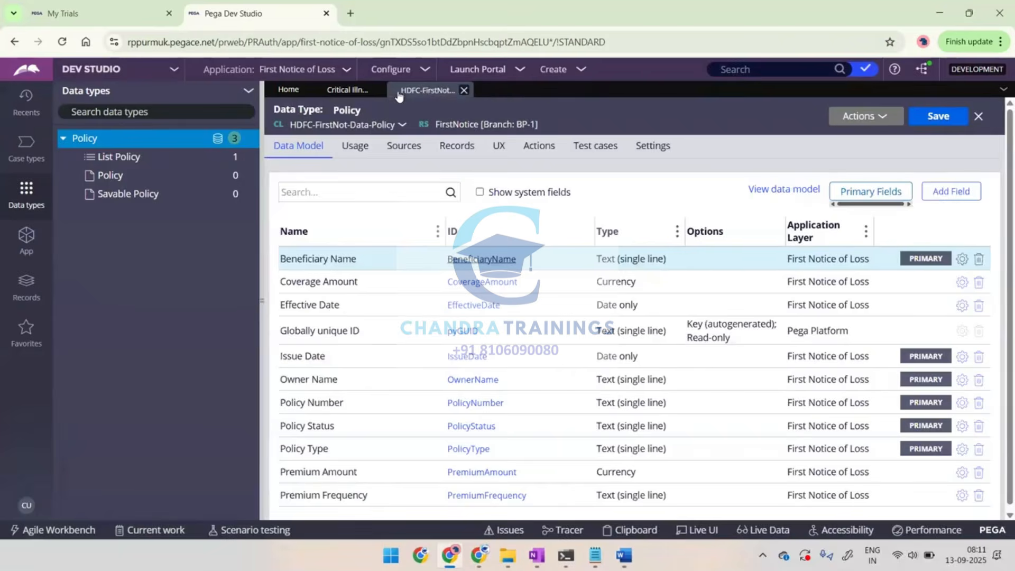
# Display the Policy data type's records and collapse the explorer to give the table the full width
pyautogui.click(338, 95)
pyautogui.click(425, 91)
pyautogui.click(458, 147)
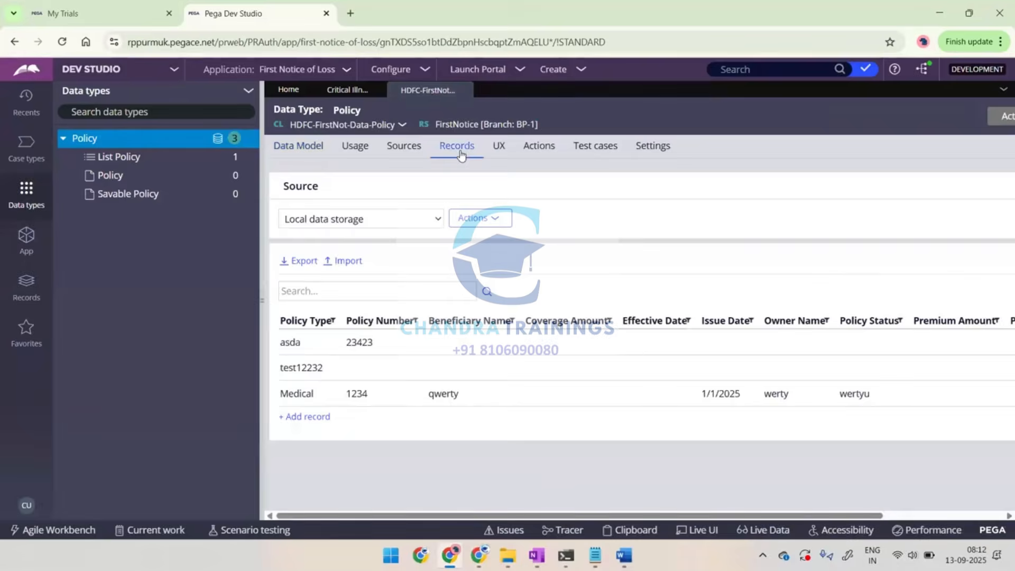
pyautogui.click(261, 123)
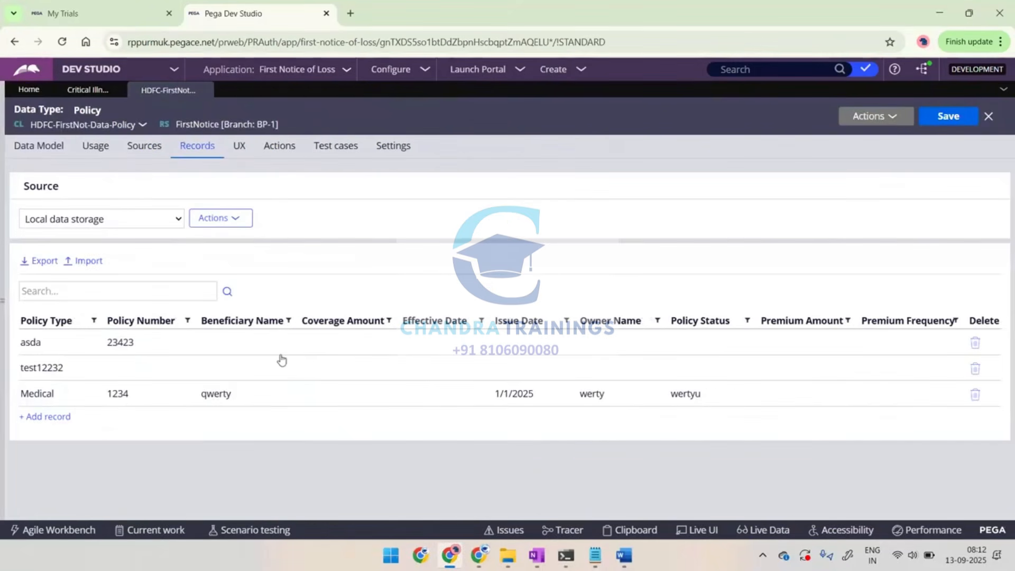
# Add a policy record with policy type ABC, a dummy policy number, beneficiary name ABC and coverage amount 11111
pyautogui.click(40, 417)
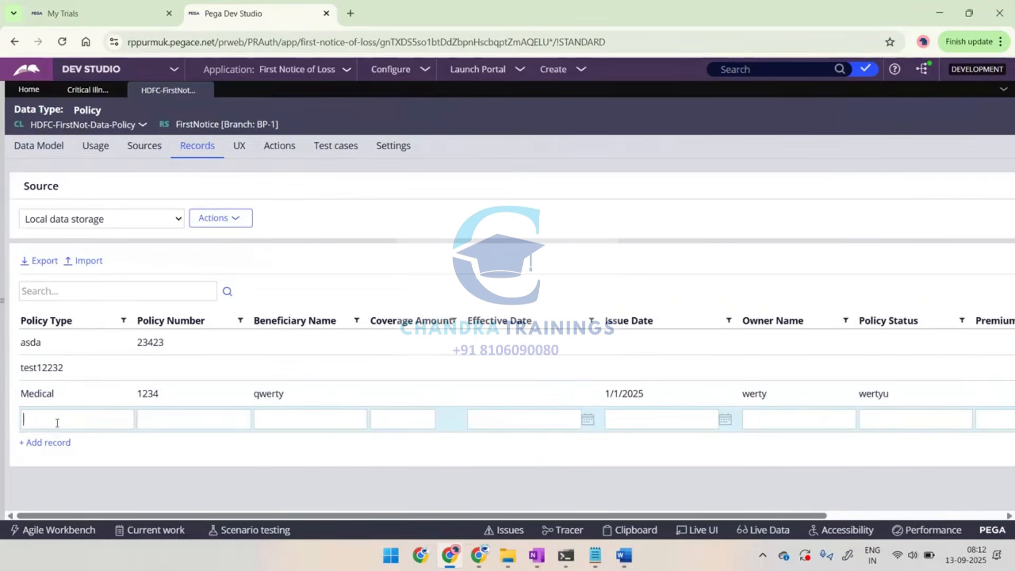
pyautogui.write('ABC')
pyautogui.press('Tab')
pyautogui.write('11111ABC')
pyautogui.press('Tab')
pyautogui.write('A')
pyautogui.press('BackSpace')
pyautogui.write('11111')
pyautogui.write('01/01/0')
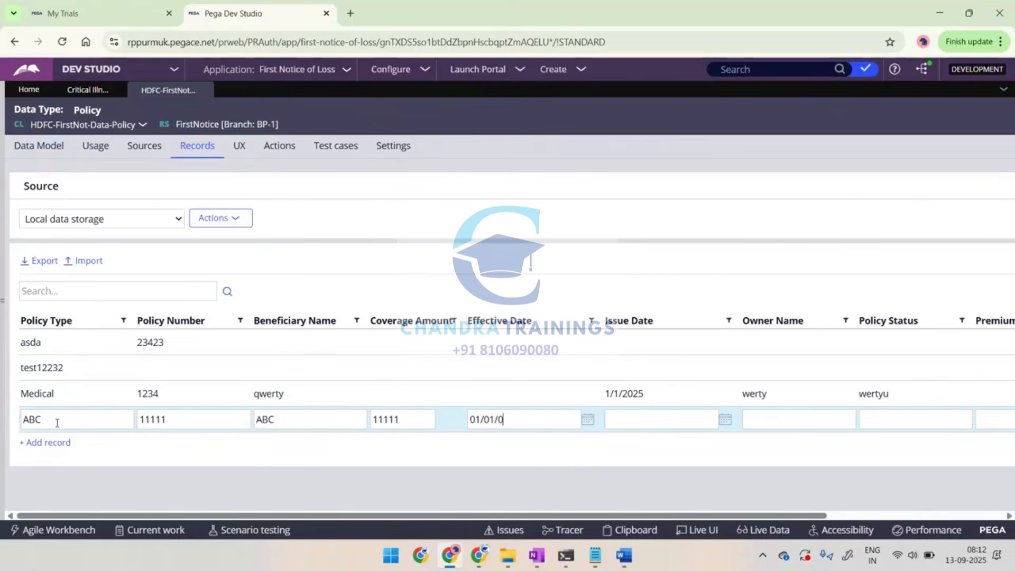
# Complete the ABC record with effective date 01/01/2011, owner name aaaaa and policy status aaa
pyautogui.press('BackSpace')
pyautogui.write('2011')
pyautogui.press('Tab')
pyautogui.press('Tab')
pyautogui.press('Tab')
pyautogui.write('aaaaa')
pyautogui.press('Tab')
pyautogui.write('aaa')
# Add another policy record with policy type XYZ, a dummy policy number, beneficiary name XYZ and coverage amount 22222
pyautogui.click(44, 443)
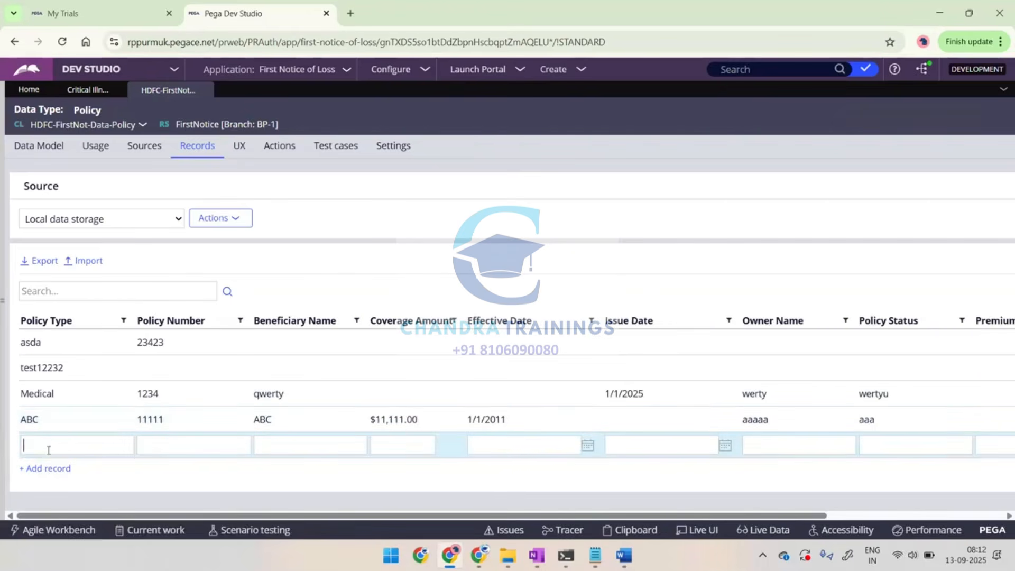
pyautogui.write('XYZ')
pyautogui.press('Tab')
pyautogui.write('22222')
pyautogui.press('Tab')
pyautogui.write('XYZ')
pyautogui.press('Tab')
pyautogui.write('22222')
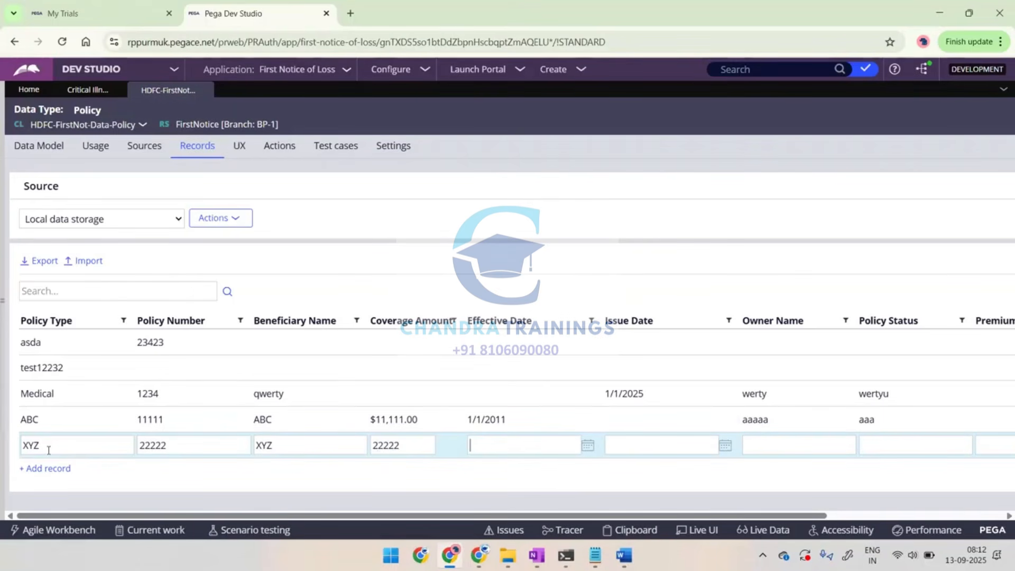
# Complete the XYZ record with effective date 02/02/2022 and owner name xyz, and save the Policy data type
pyautogui.press('Tab')
pyautogui.write('02')
pyautogui.write('022')
pyautogui.press('Tab')
pyautogui.press('Tab')
pyautogui.press('Tab')
pyautogui.press('Tab')
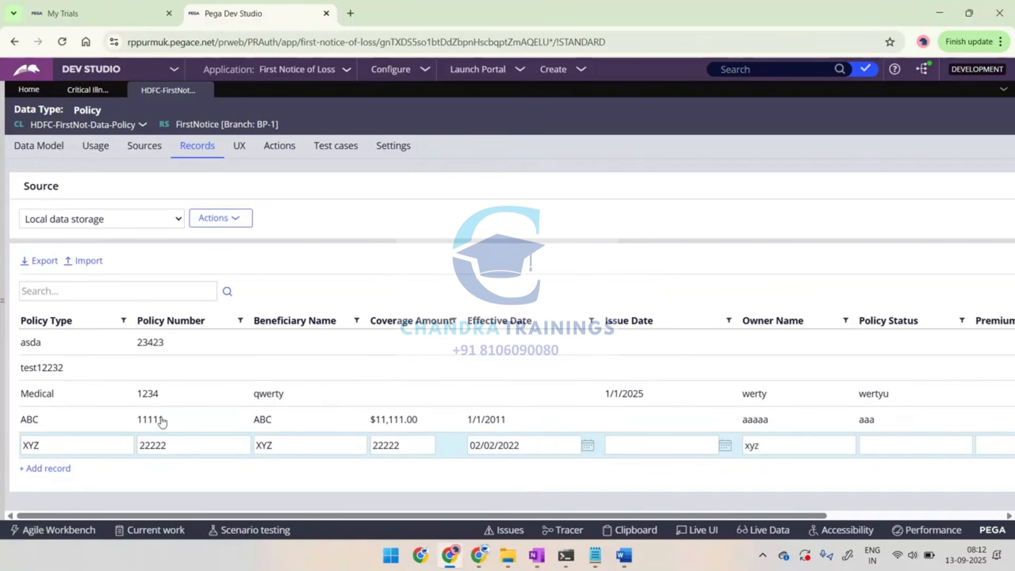
pyautogui.hscroll(4, 522, 250)
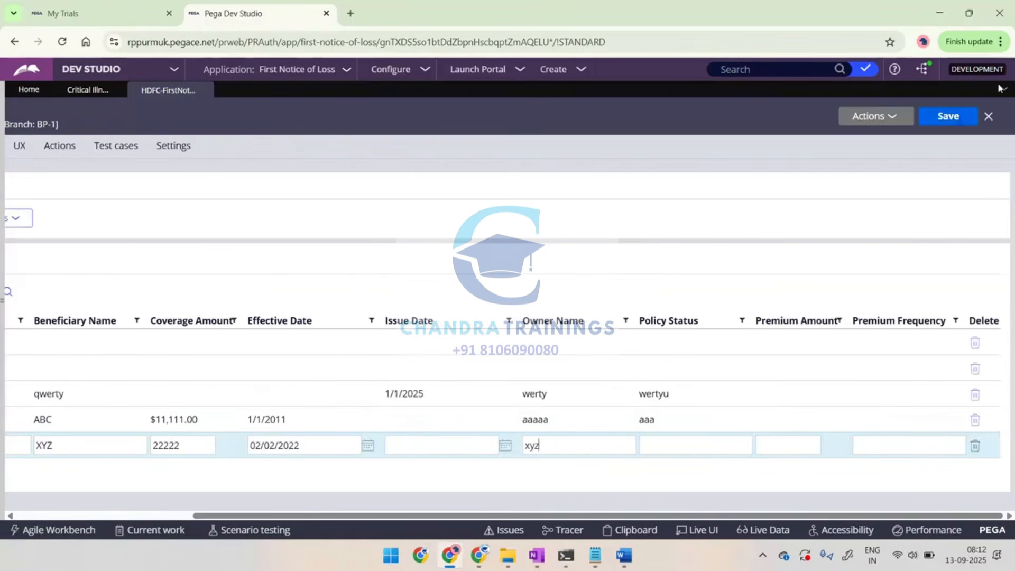
pyautogui.click(940, 116)
pyautogui.hscroll(-5, 492, 275)
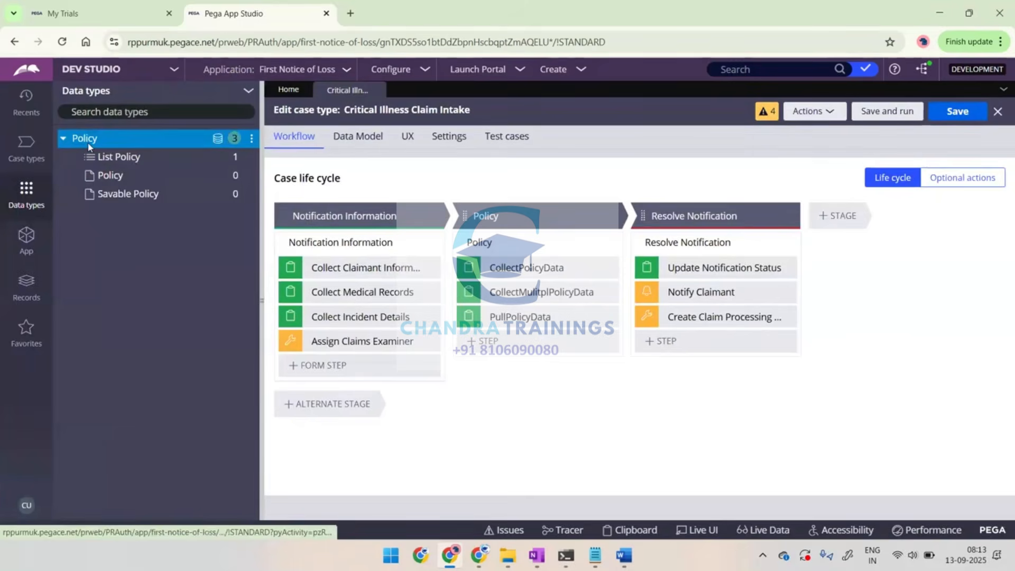
# Switch to the Word notes and add the second line "Add test data in policy table"
pyautogui.hotkey('alt', 'Tab')
pyautogui.write('Mo')
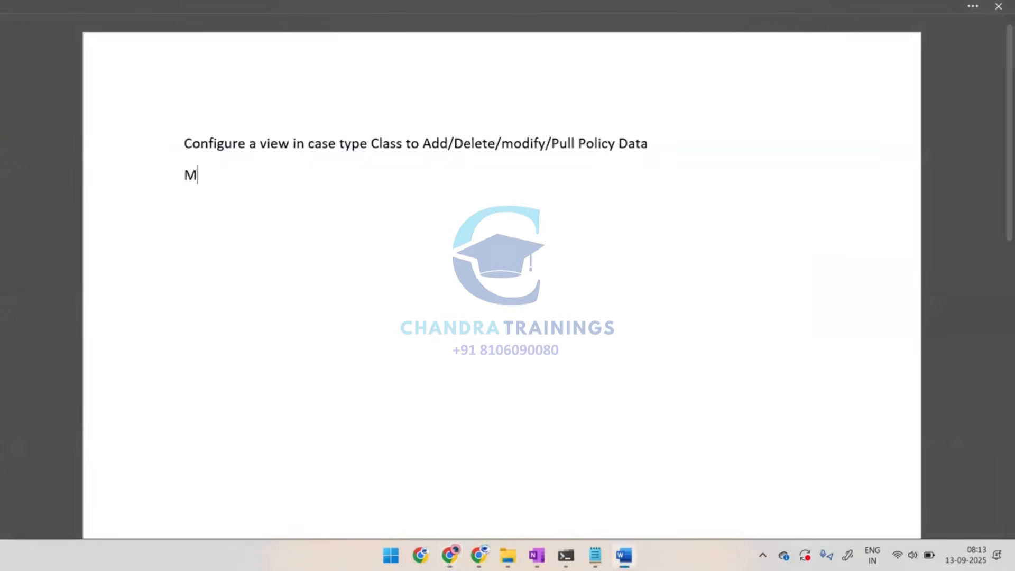
pyautogui.press('BackSpace')
pyautogui.press('BackSpace')
pyautogui.write('Add ')
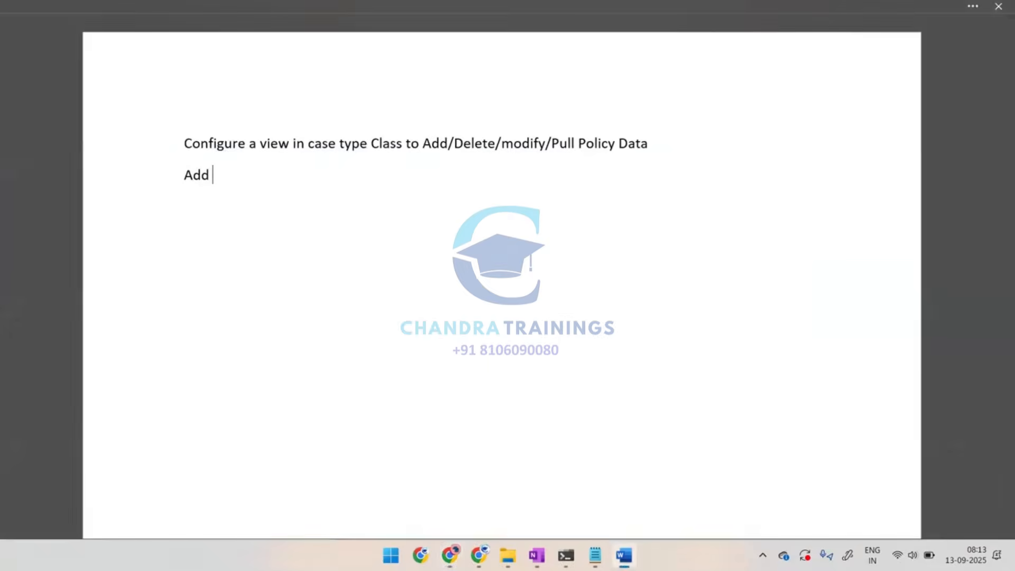
pyautogui.write('test data')
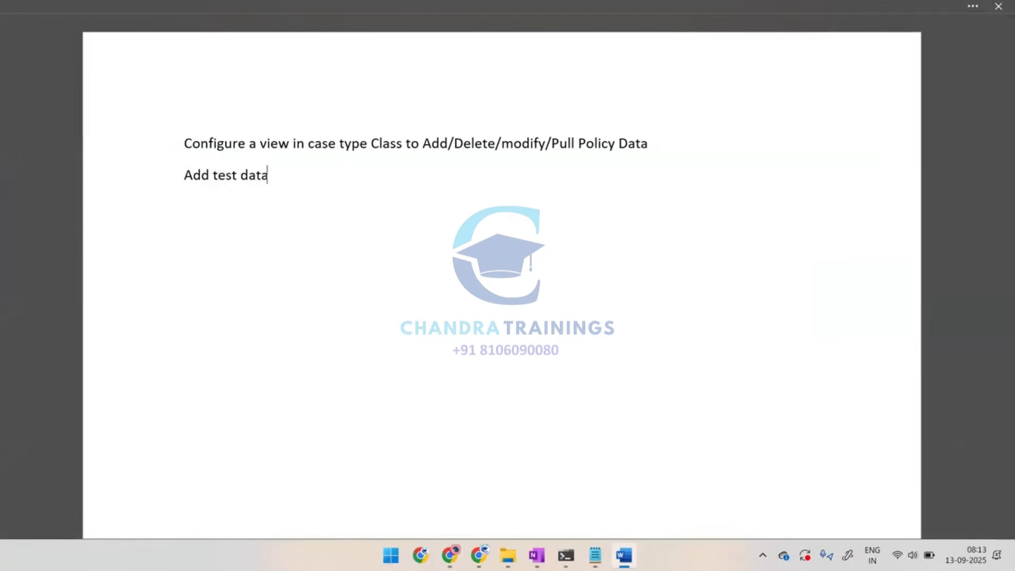
pyautogui.write(' in policy table')
pyautogui.press('Return')
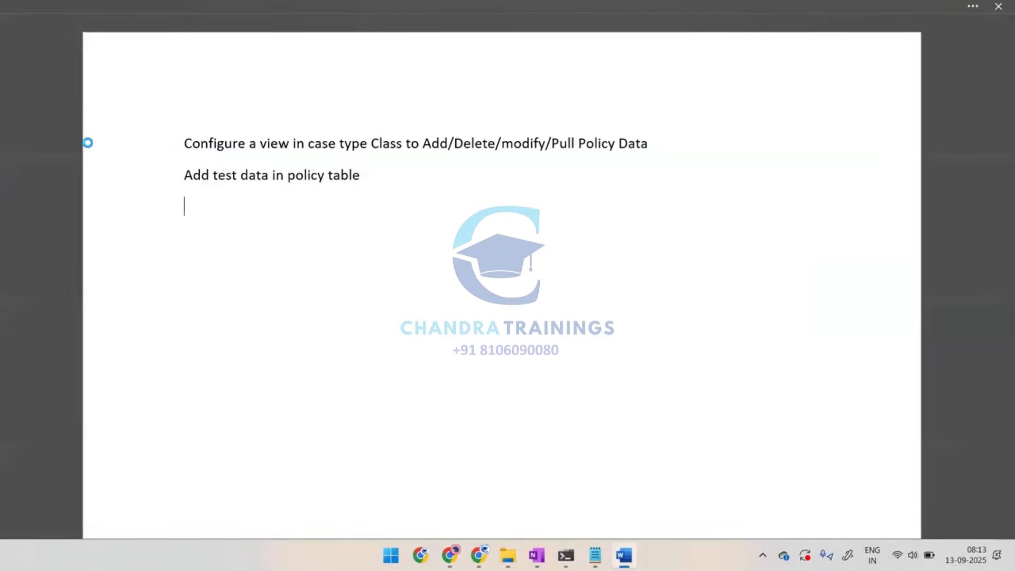
pyautogui.press('Return')
pyautogui.hotkey('ctrl', 'z')
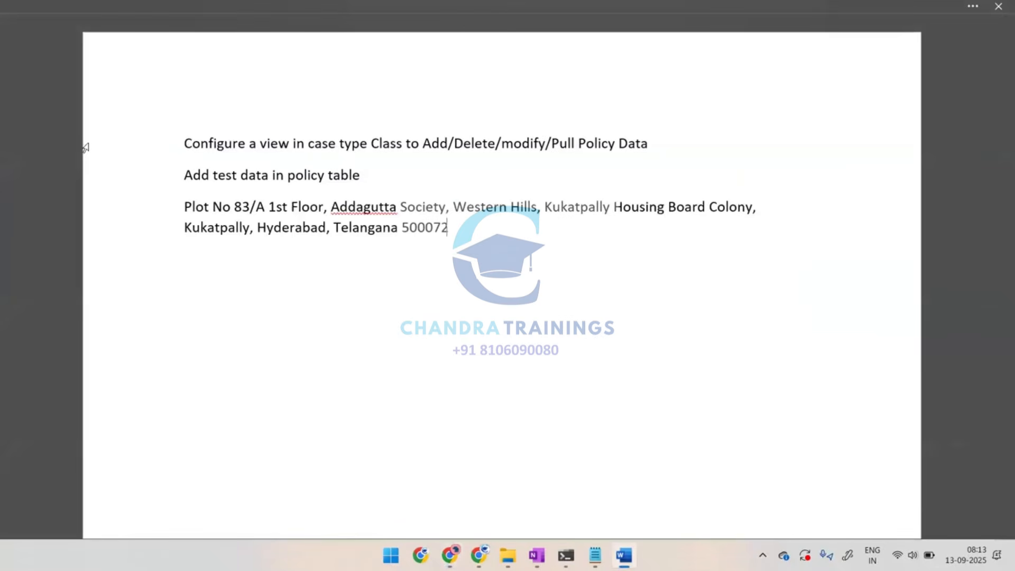
pyautogui.hotkey('ctrl', 'z')
pyautogui.press('fn+Escape')
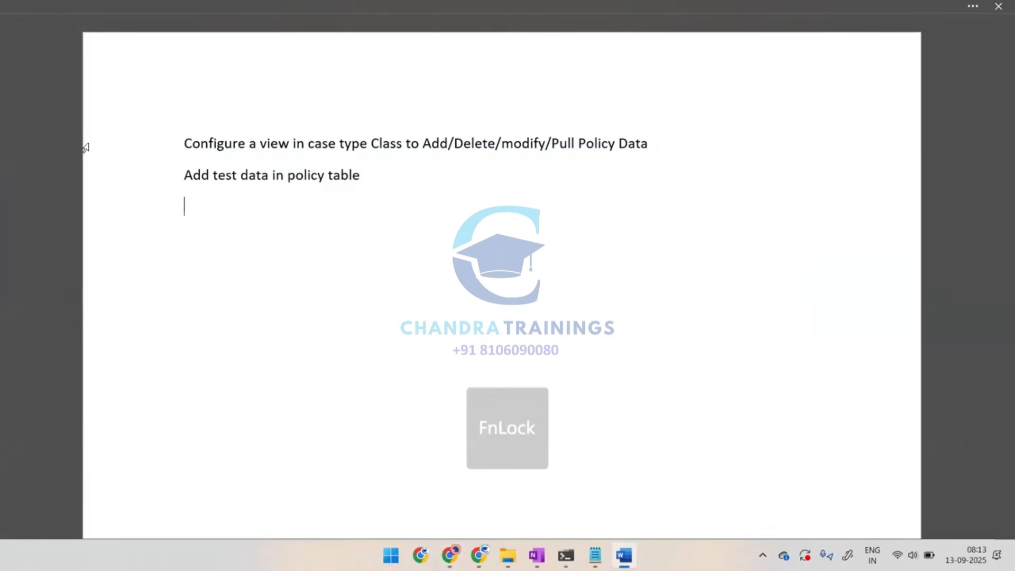
# Capture the records of the Policy data type in Dev Studio and paste the screenshot below the second line of the Word notes
pyautogui.hotkey('alt', 'Tab')
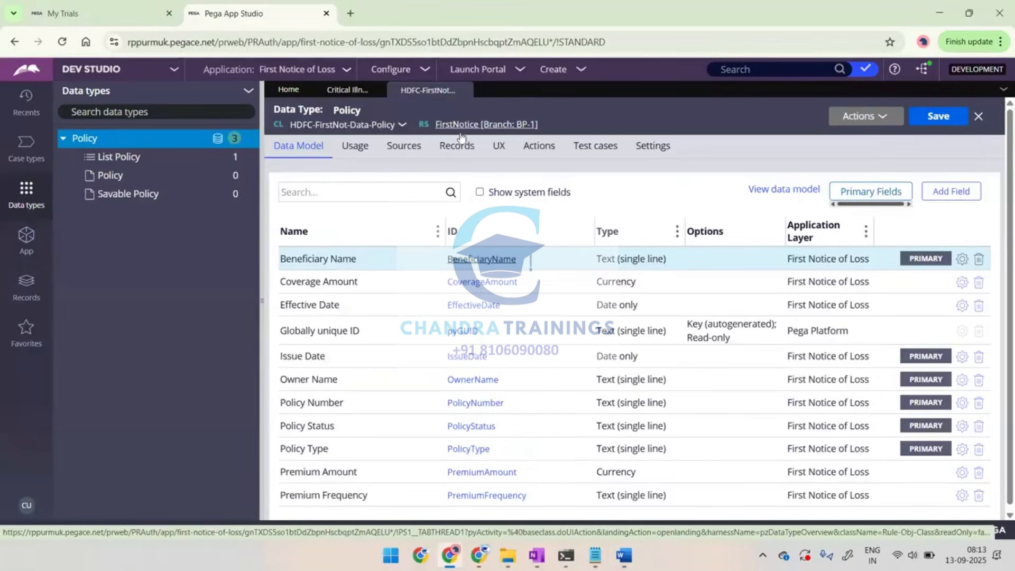
pyautogui.click(458, 158)
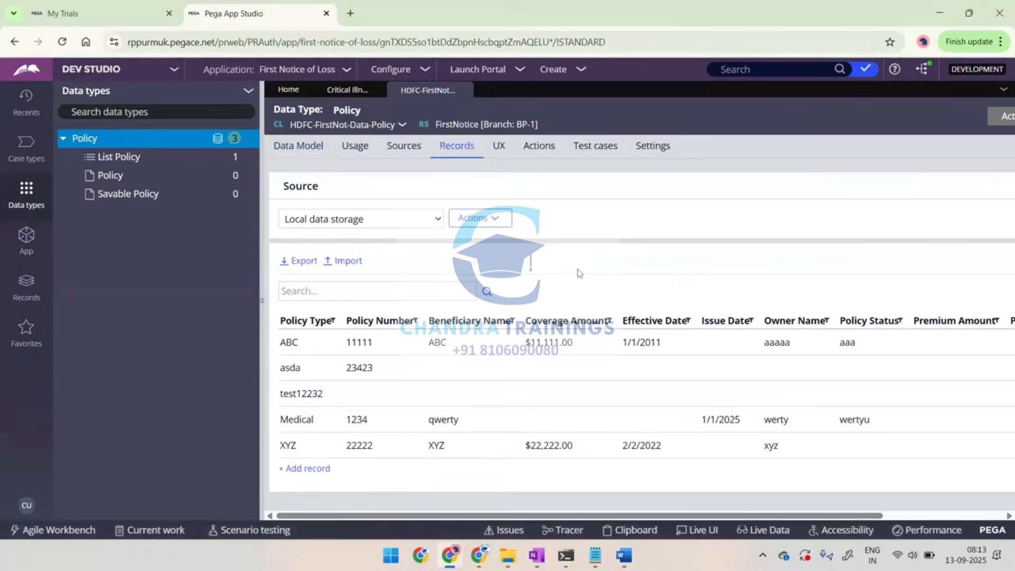
pyautogui.hotkey('alt', 'Tab')
pyautogui.hotkey('ctrl', 'v')
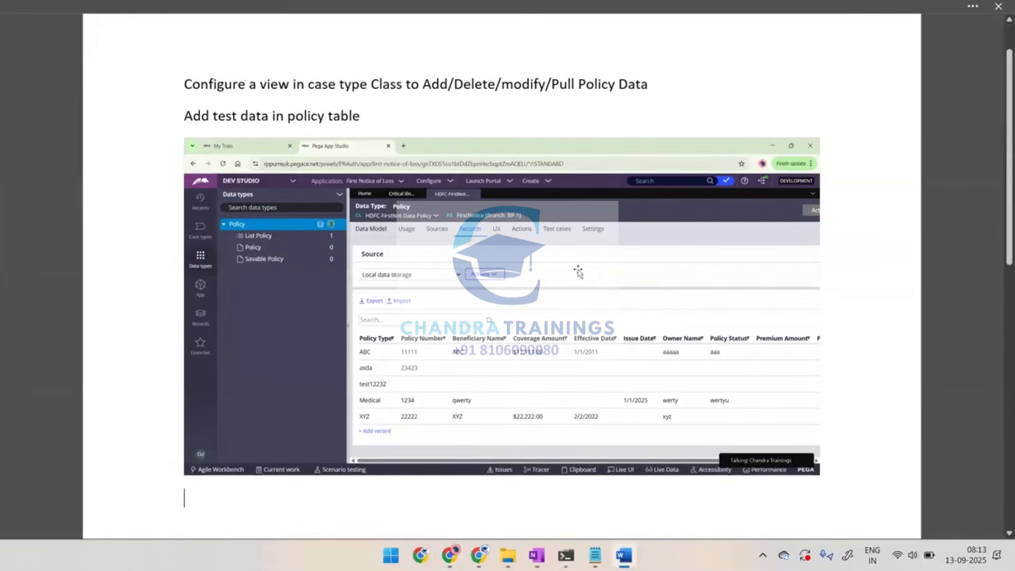
pyautogui.press('Return')
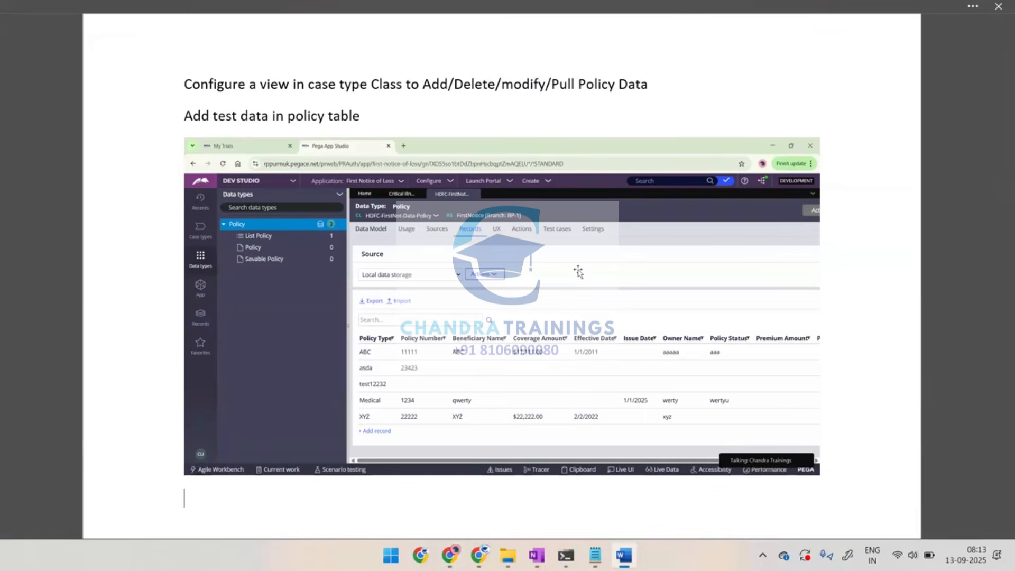
# Add the line "Open case types" below the pasted screenshot in the notes
pyautogui.write('Open case types')
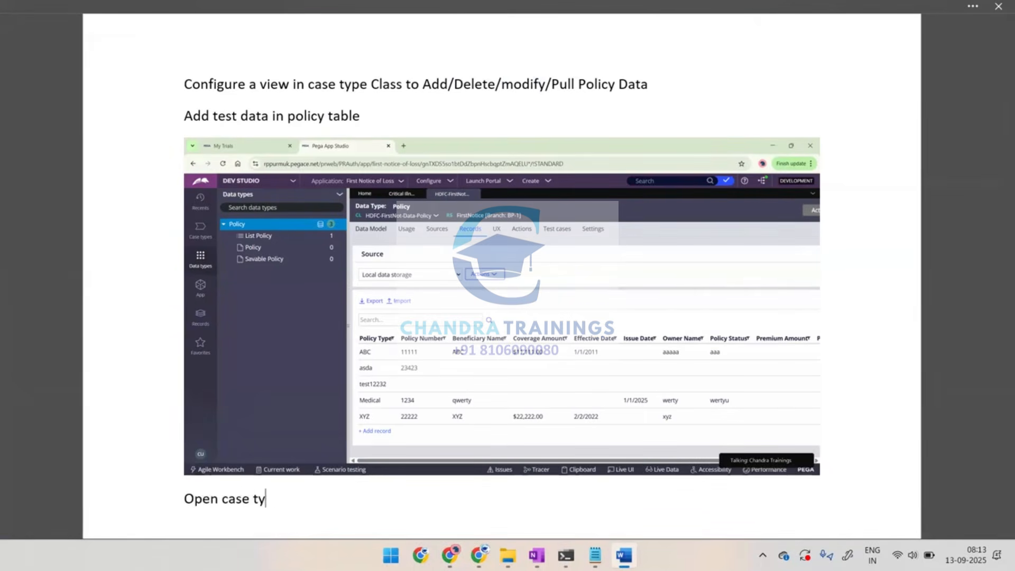
pyautogui.press('Return')
# Switch to Dev Studio, bring up the workflow of the Critical Illness Claim Intake case type and collapse the explorer
pyautogui.hotkey('alt', 'Tab')
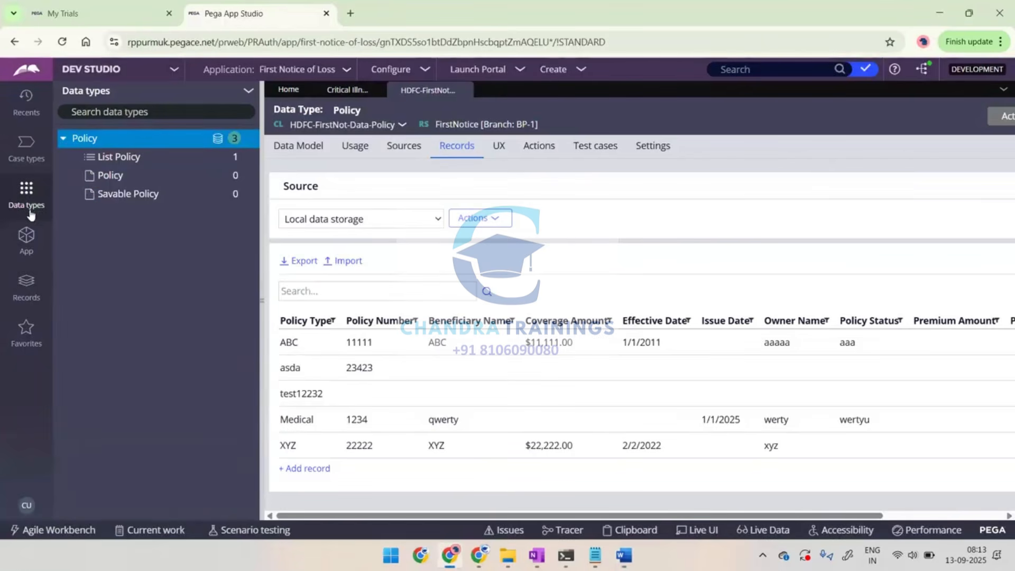
pyautogui.click(28, 148)
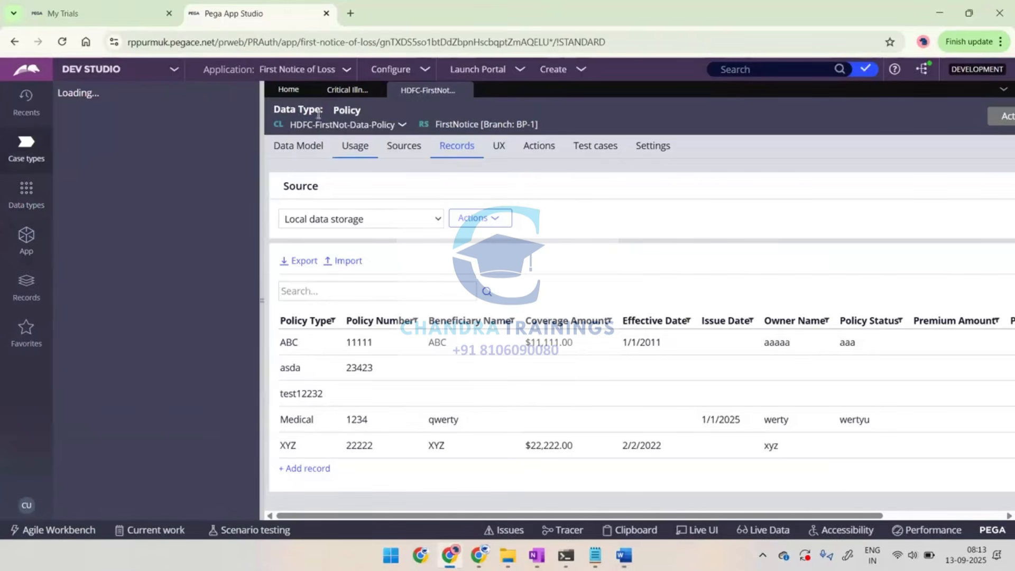
pyautogui.click(289, 90)
pyautogui.click(334, 92)
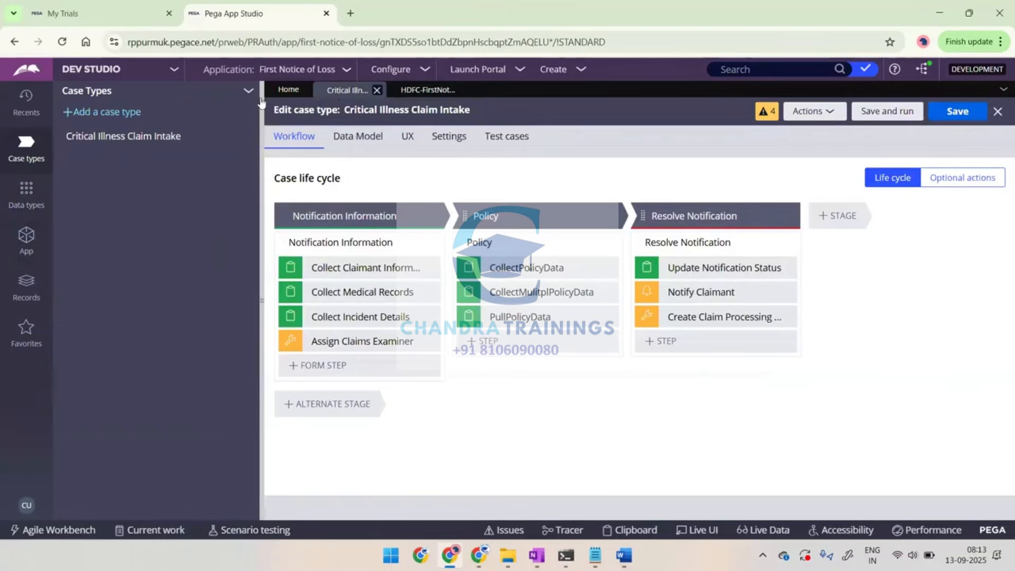
pyautogui.click(262, 102)
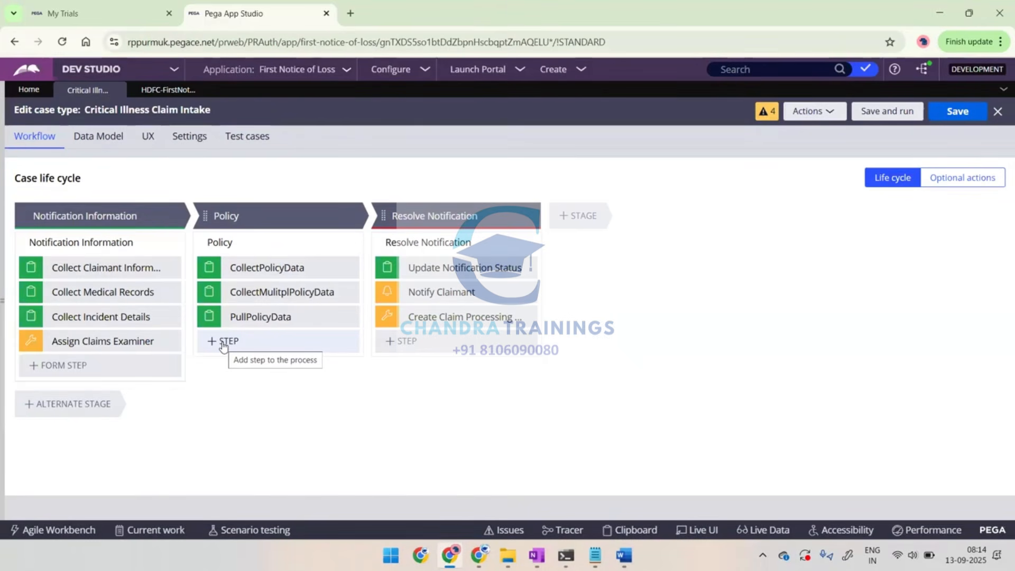
# Log in again when required and display the other views in the case type's UX, highlighting the option to create a list view
pyautogui.click(148, 139)
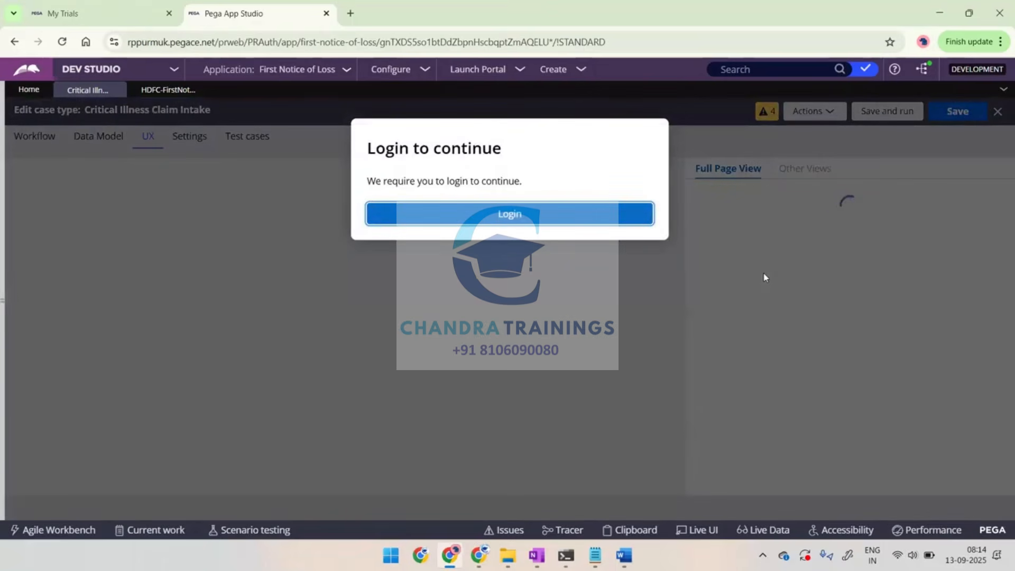
pyautogui.click(594, 225)
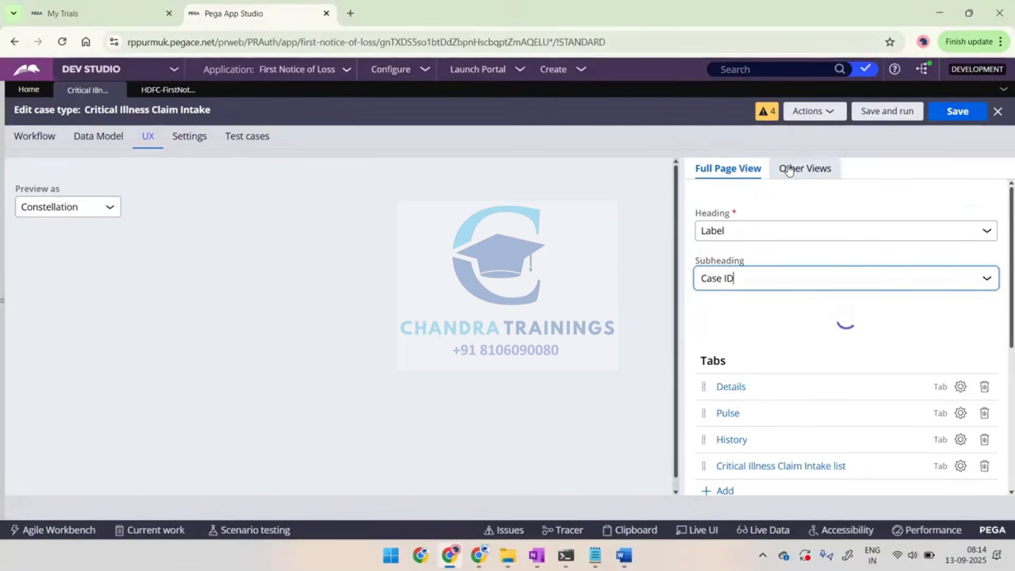
pyautogui.click(789, 169)
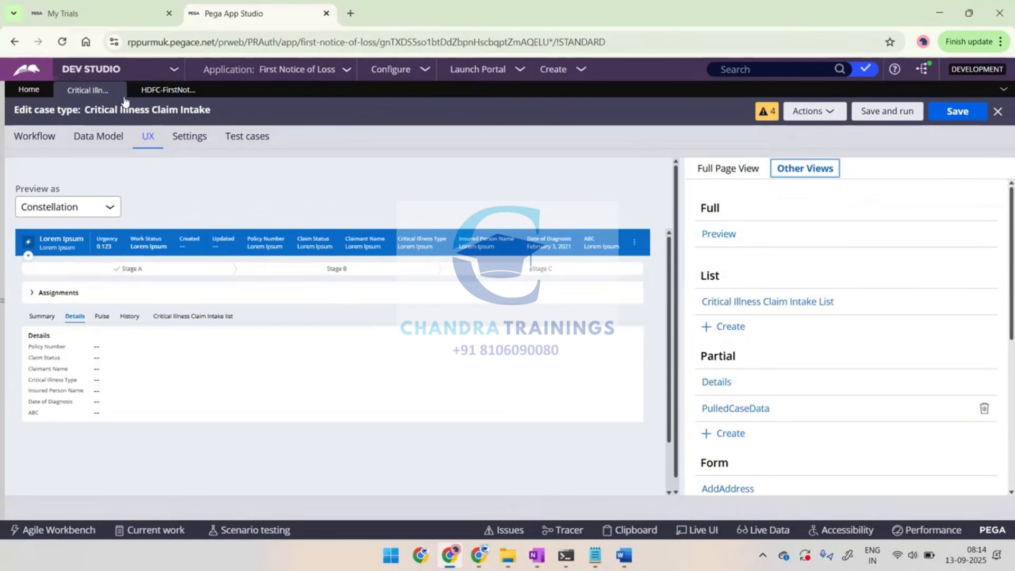
pyautogui.click(36, 135)
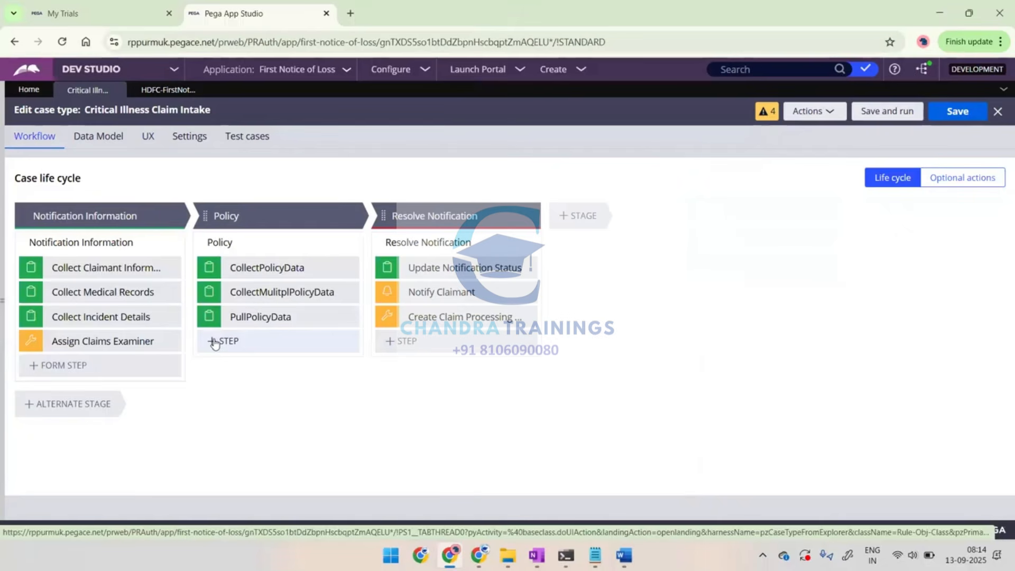
pyautogui.click(149, 138)
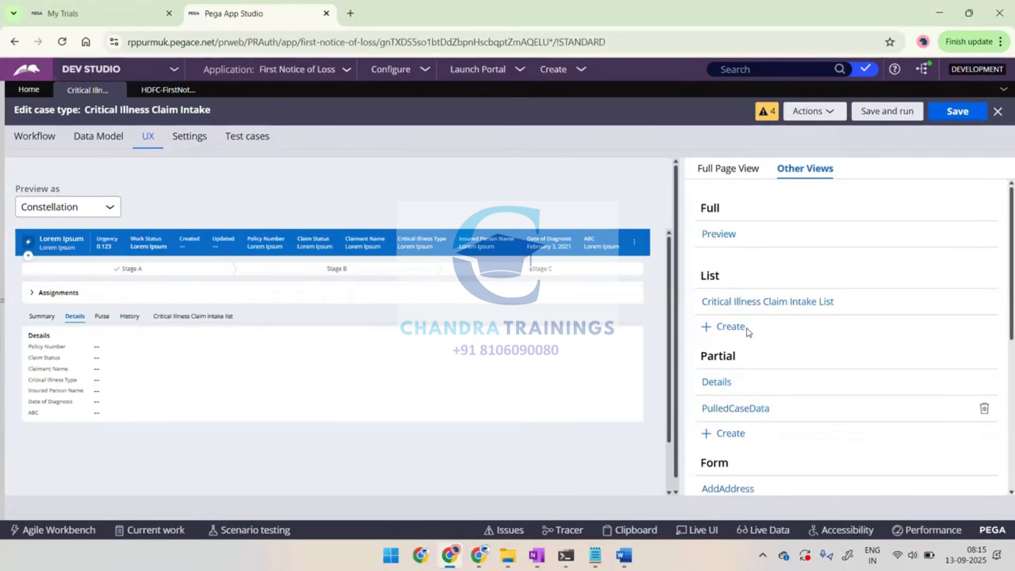
pyautogui.moveTo(746, 328); pyautogui.dragTo(699, 327)
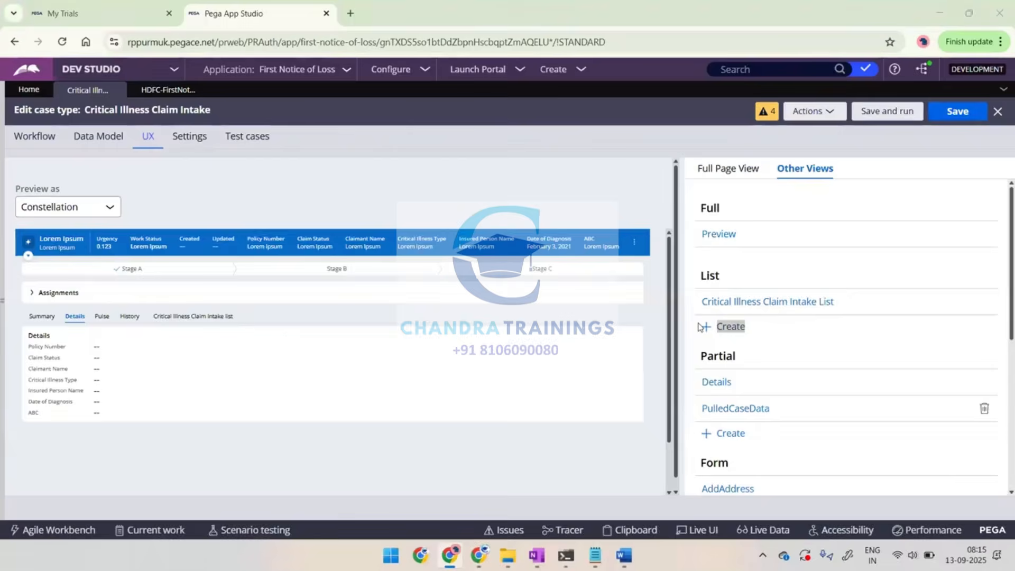
# Switch to the Word notes, add a line about adding a list view and paste the capture below it
pyautogui.hotkey('alt', 'Tab')
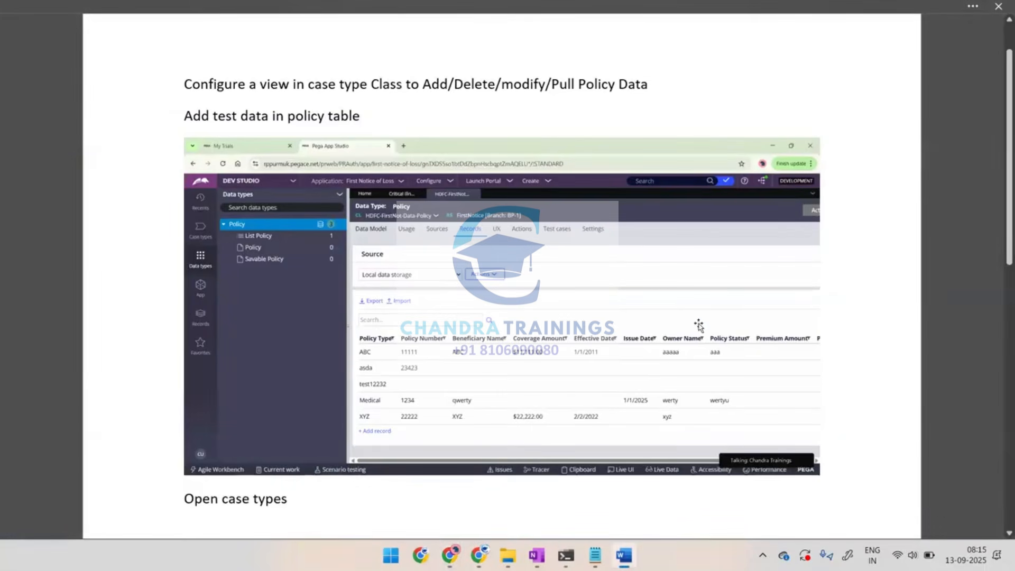
pyautogui.write('Add nlist')
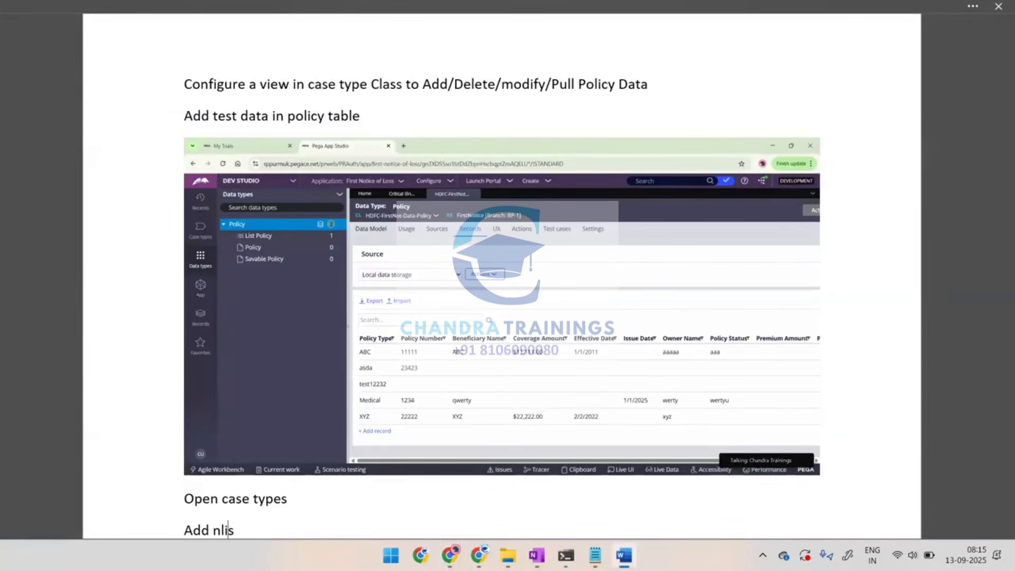
pyautogui.press('BackSpace')
pyautogui.press('BackSpace')
pyautogui.press('BackSpace')
pyautogui.press('BackSpace')
pyautogui.press('BackSpace')
pyautogui.write('list view')
pyautogui.press('Return')
pyautogui.hotkey('ctrl', 'v')
# Switch back to Dev Studio and look at the dialog for creating a new list view, then leave it without creating one
pyautogui.hotkey('alt', 'Tab')
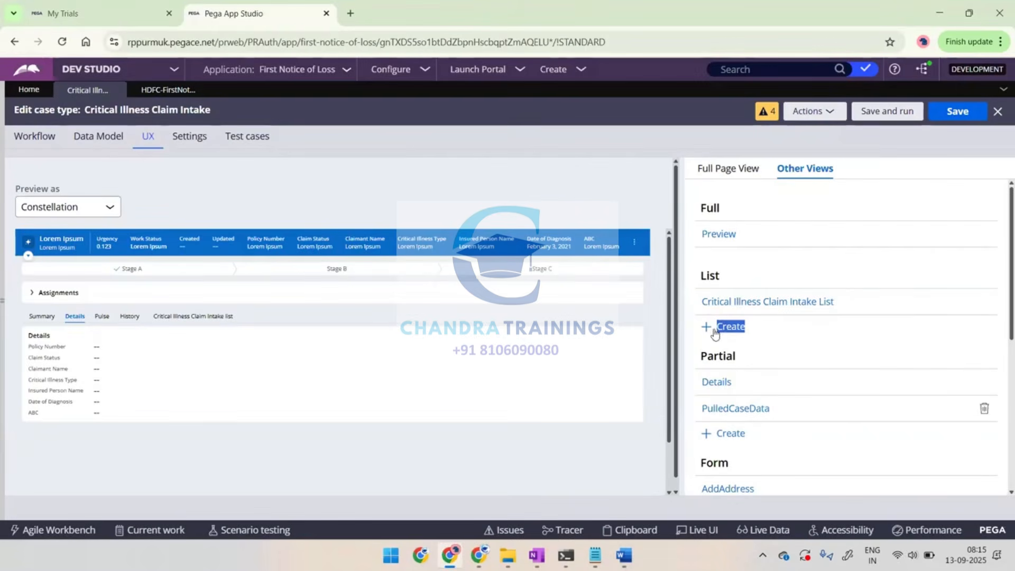
pyautogui.click(731, 328)
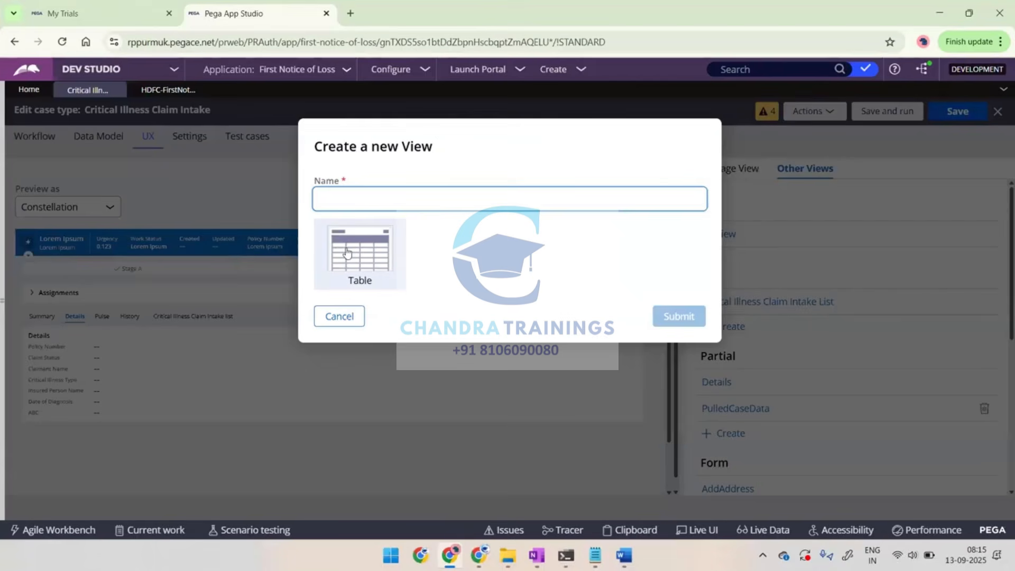
pyautogui.click(351, 315)
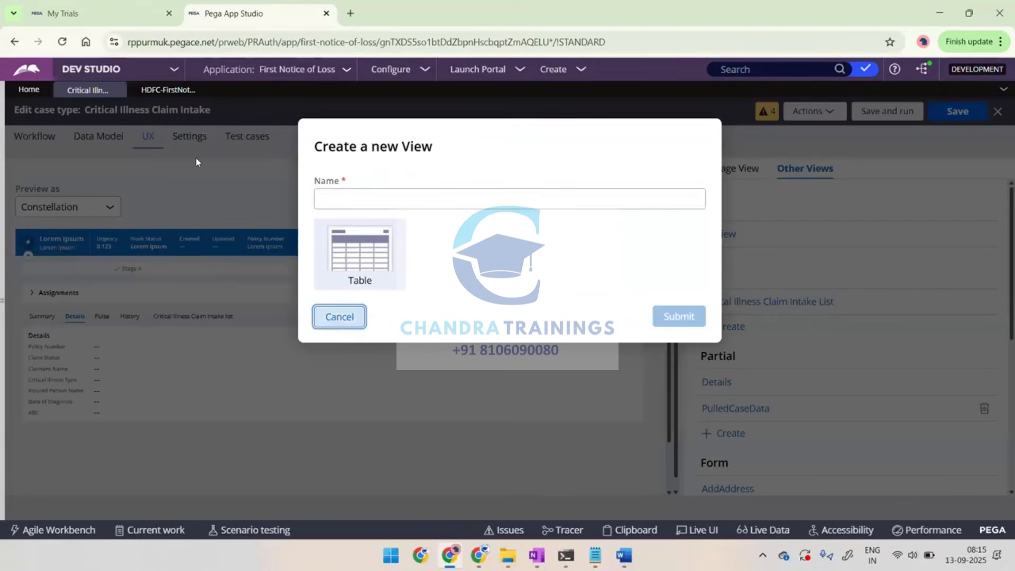
# Add a Collect information step named PullnModifyPolicyDetails at the end of the Policy process in the case life cycle
pyautogui.click(60, 140)
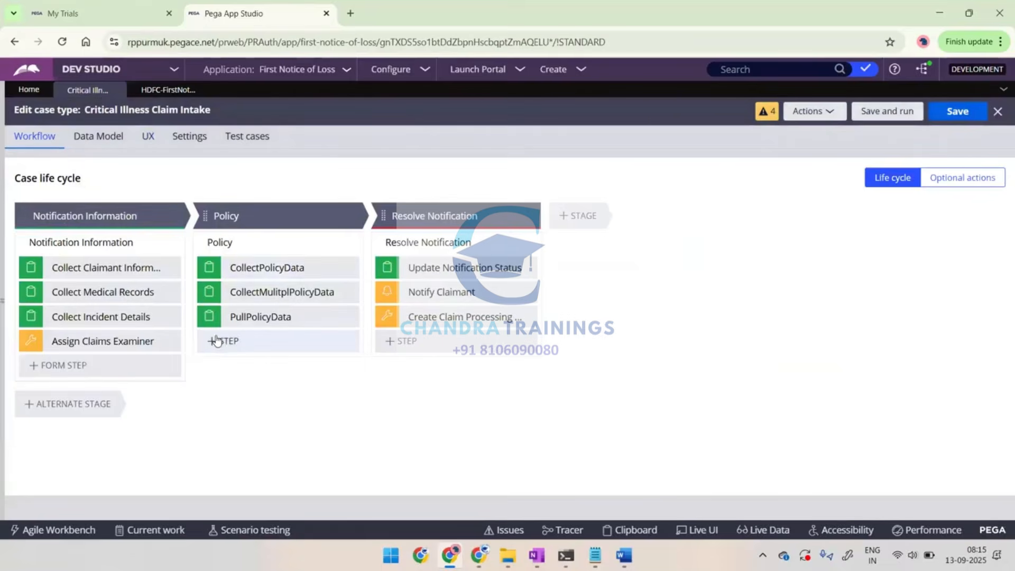
pyautogui.click(220, 342)
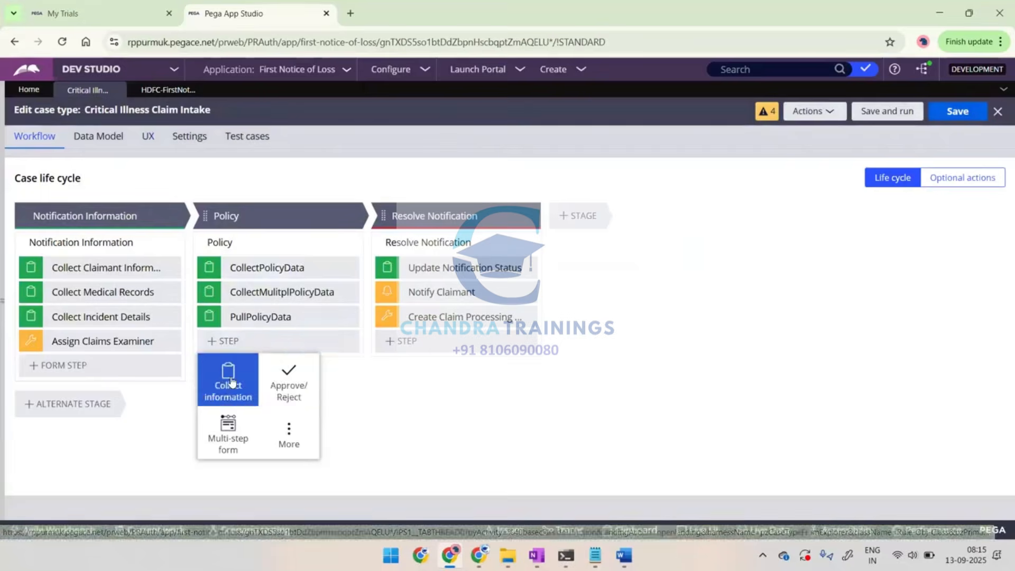
pyautogui.click(231, 381)
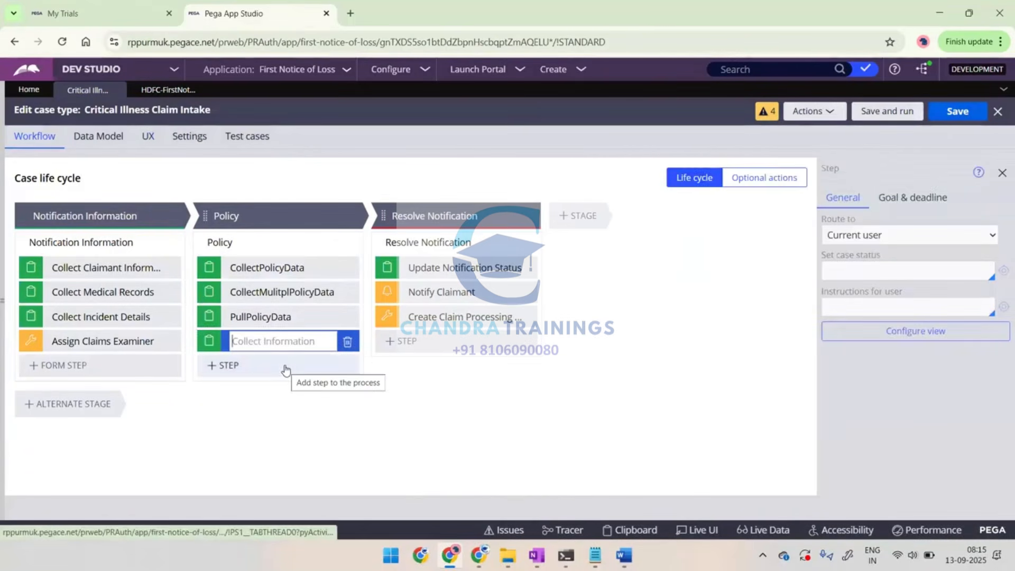
pyautogui.write('Col')
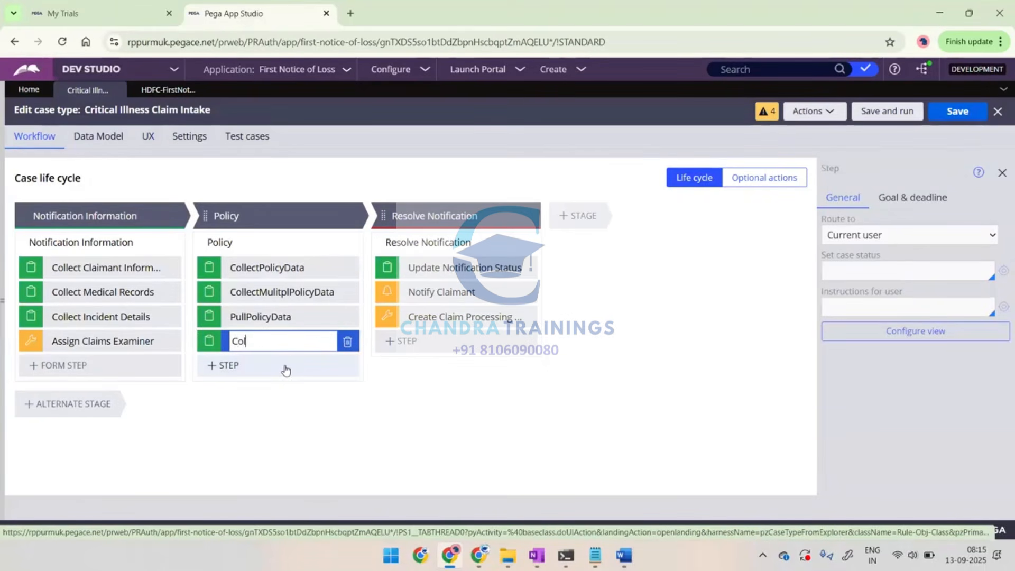
pyautogui.press('BackSpace')
pyautogui.write('ModifyPolicy')
pyautogui.press('Home')
pyautogui.write('Pulln')
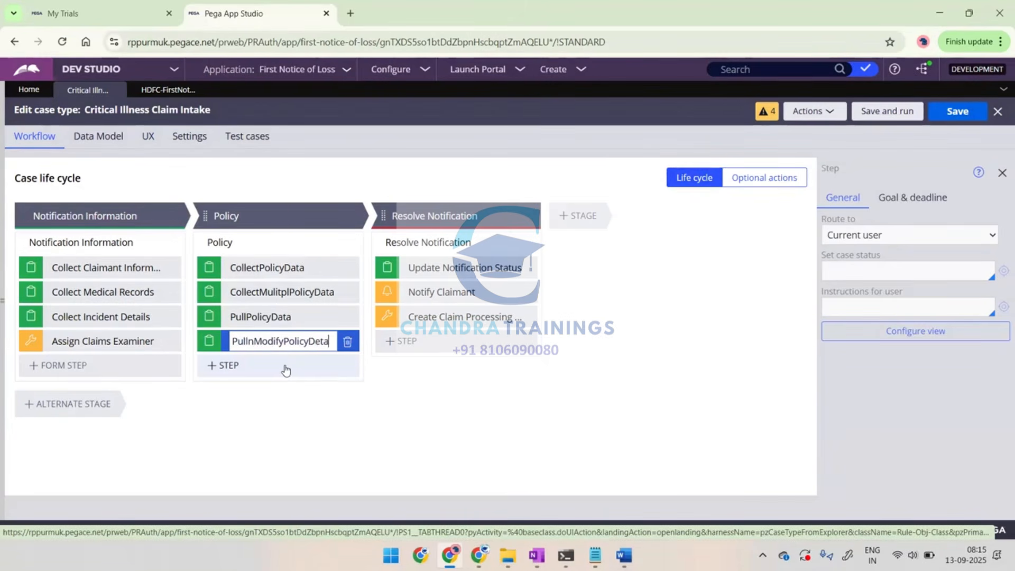
pyautogui.write('ils')
pyautogui.hotkey('ctrl', 'a')
pyautogui.hotkey('ctrl', 'c')
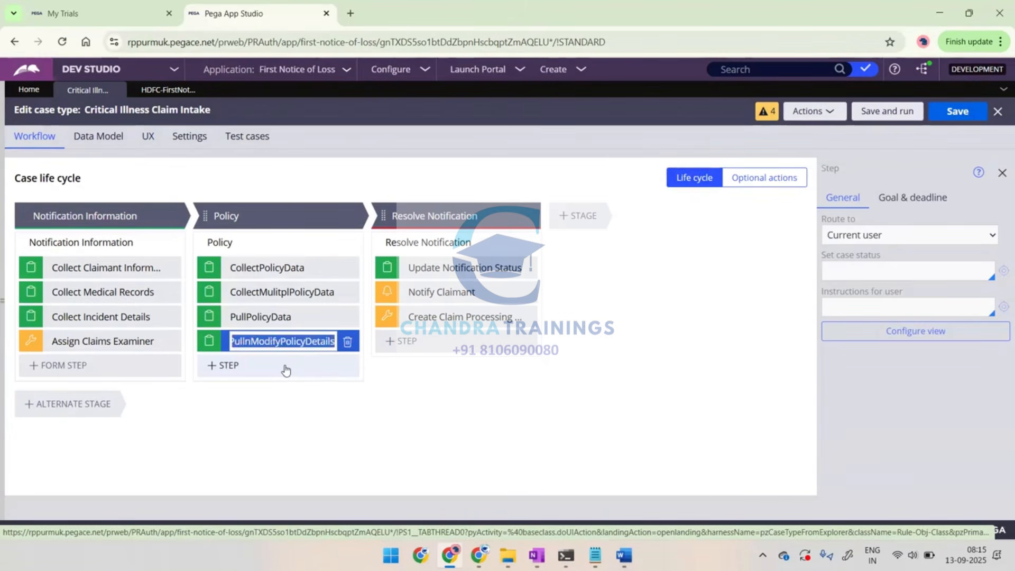
pyautogui.click(915, 341)
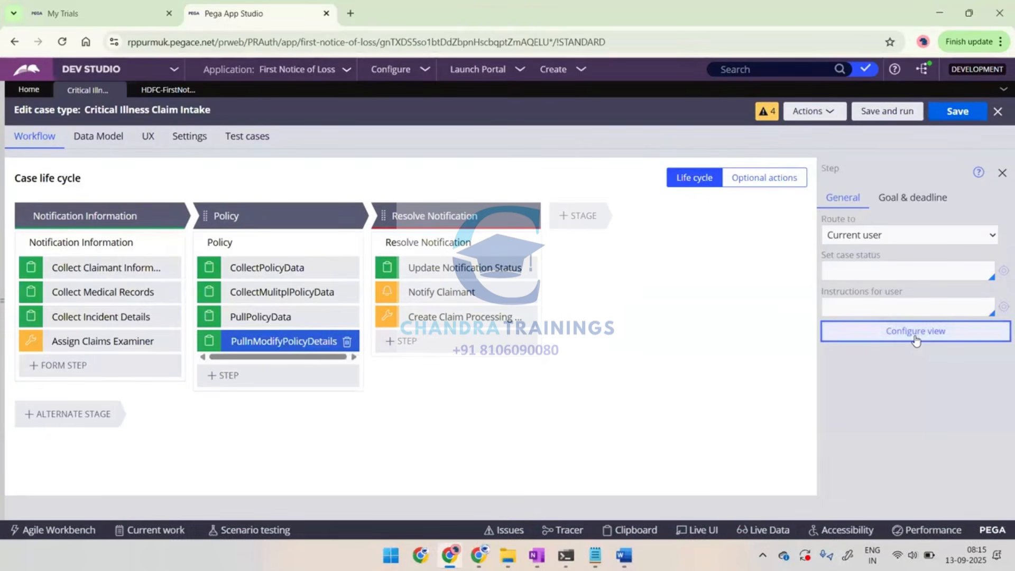
pyautogui.click(916, 340)
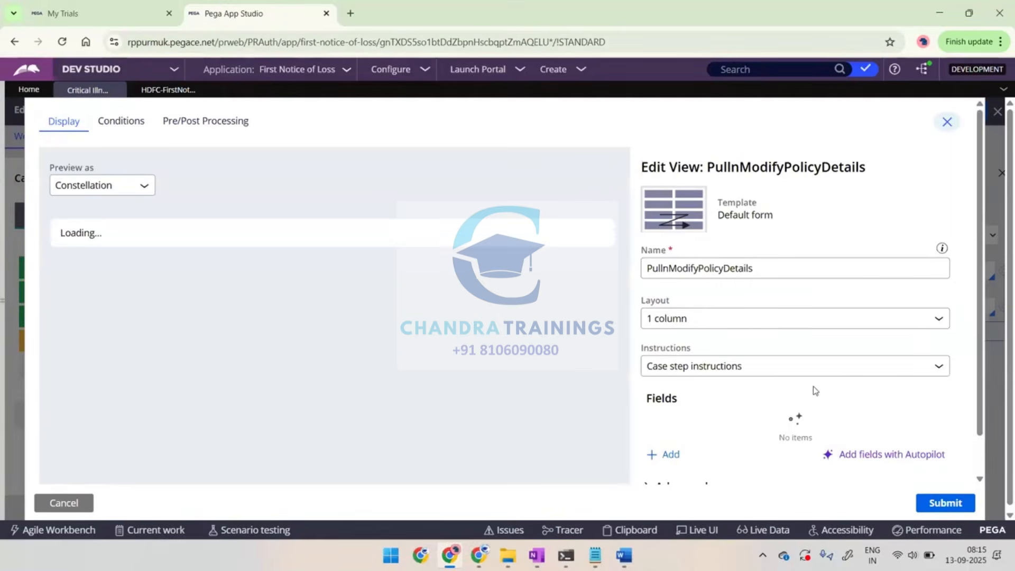
pyautogui.click(668, 412)
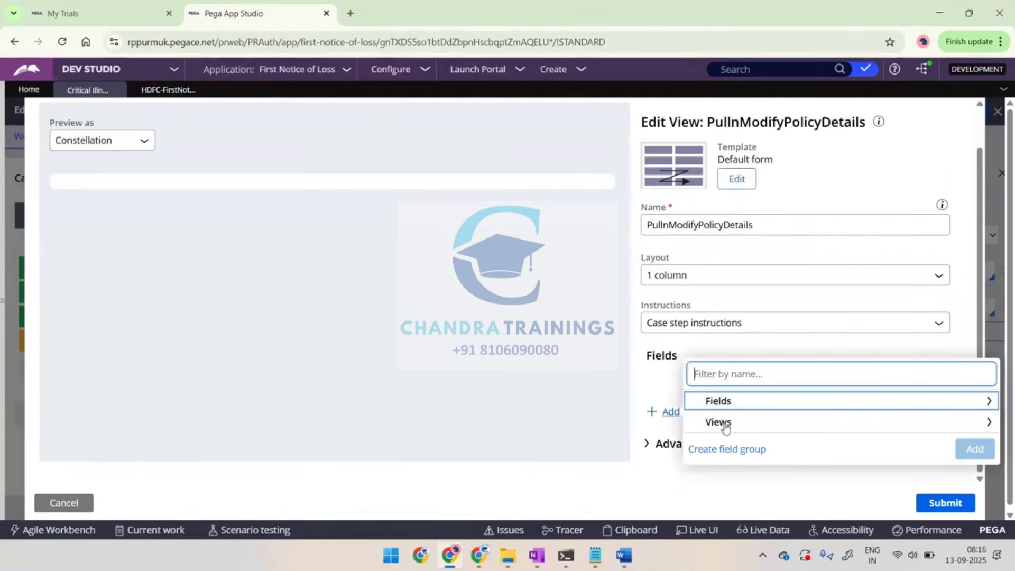
pyautogui.click(725, 426)
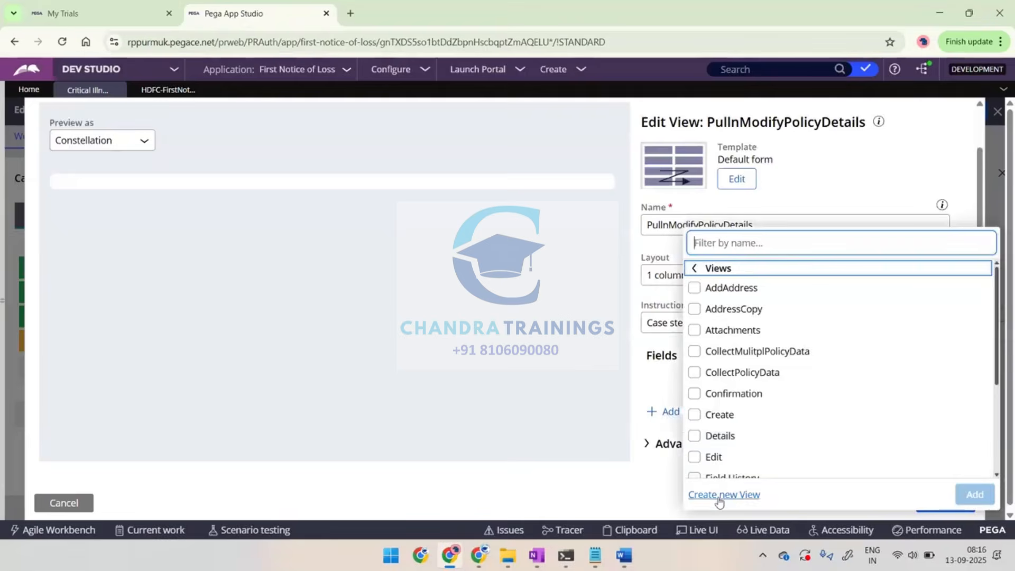
pyautogui.click(722, 495)
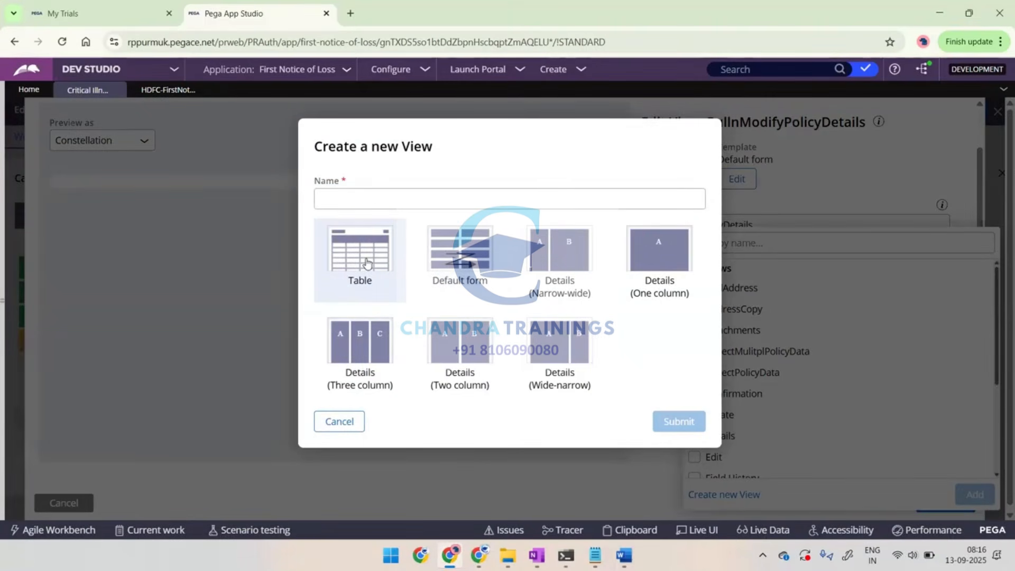
pyautogui.click(338, 421)
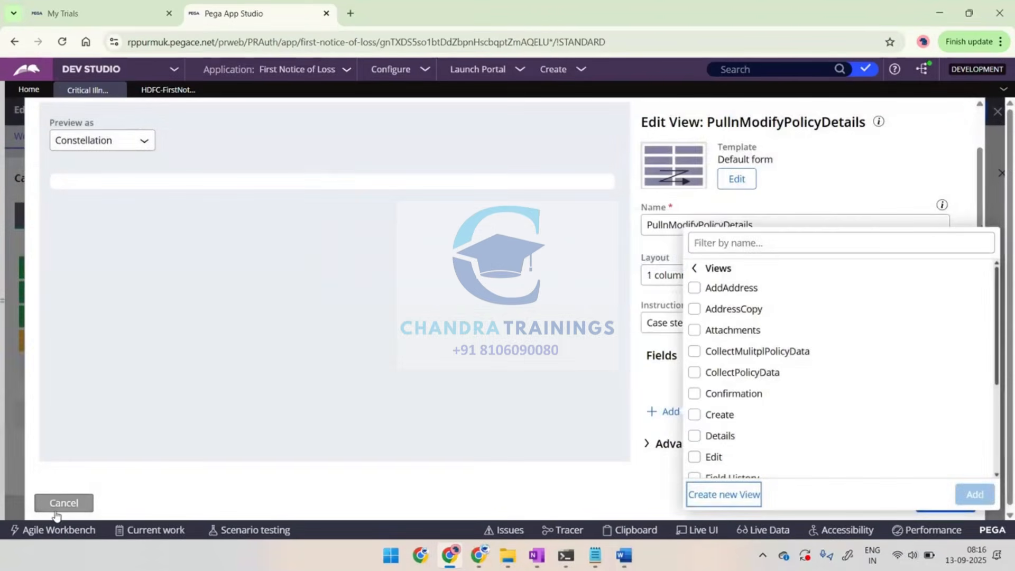
pyautogui.click(255, 209)
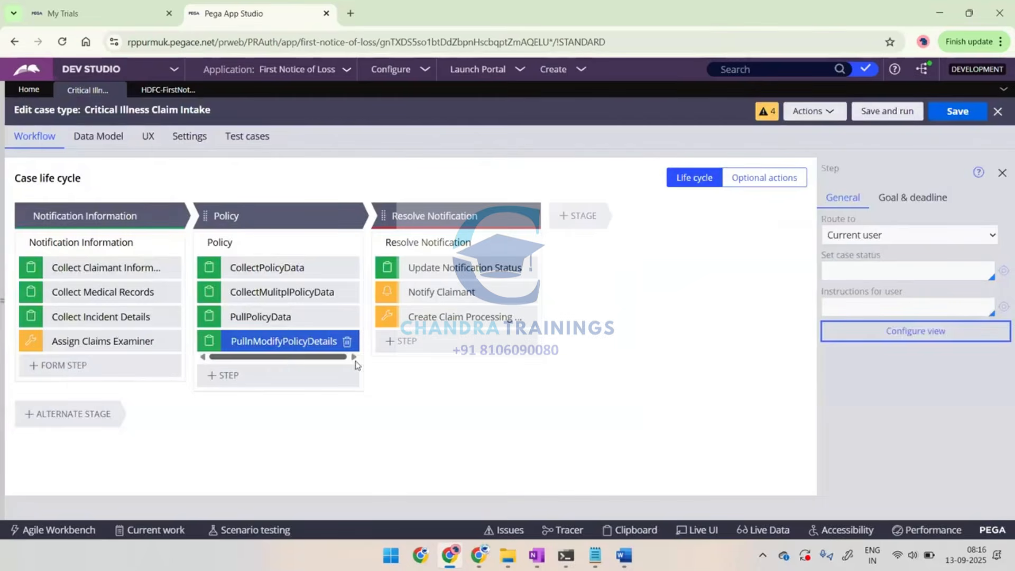
# Delete the PullnModifyPolicyDetails step from the Policy process and start a new table list view named PullnModifyPolicyDetails in the case type's UX
pyautogui.click(347, 342)
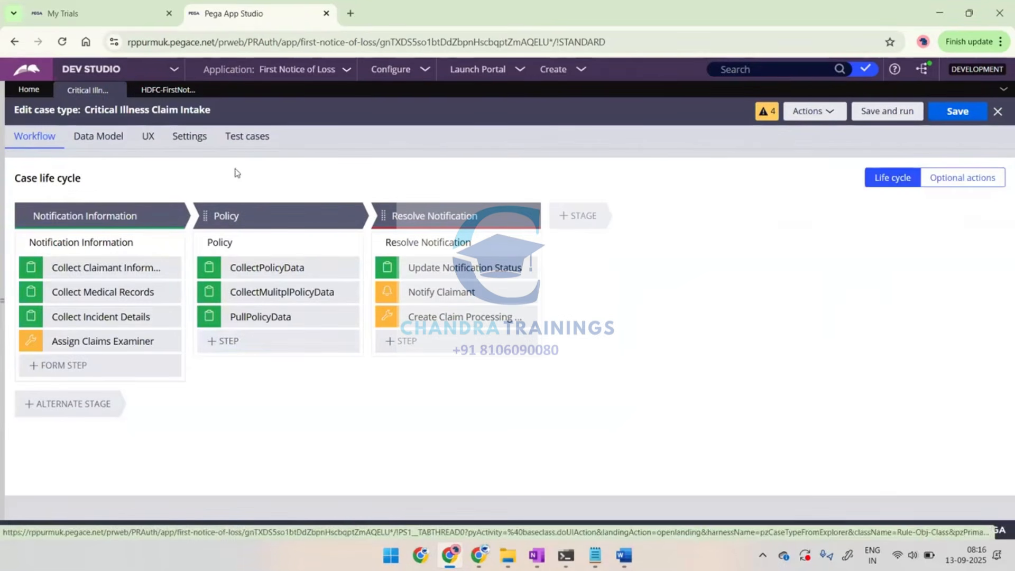
pyautogui.click(148, 137)
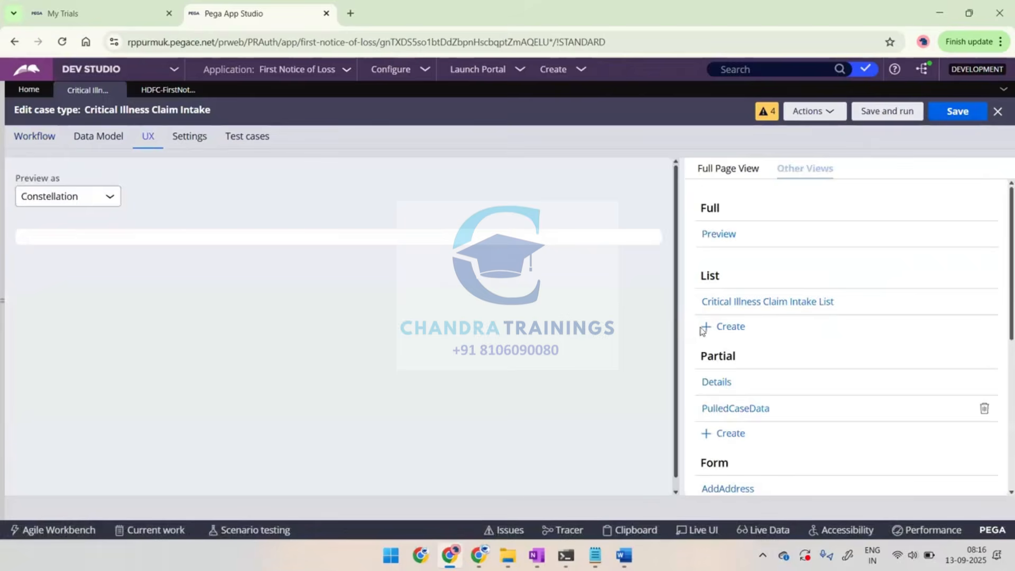
pyautogui.click(732, 326)
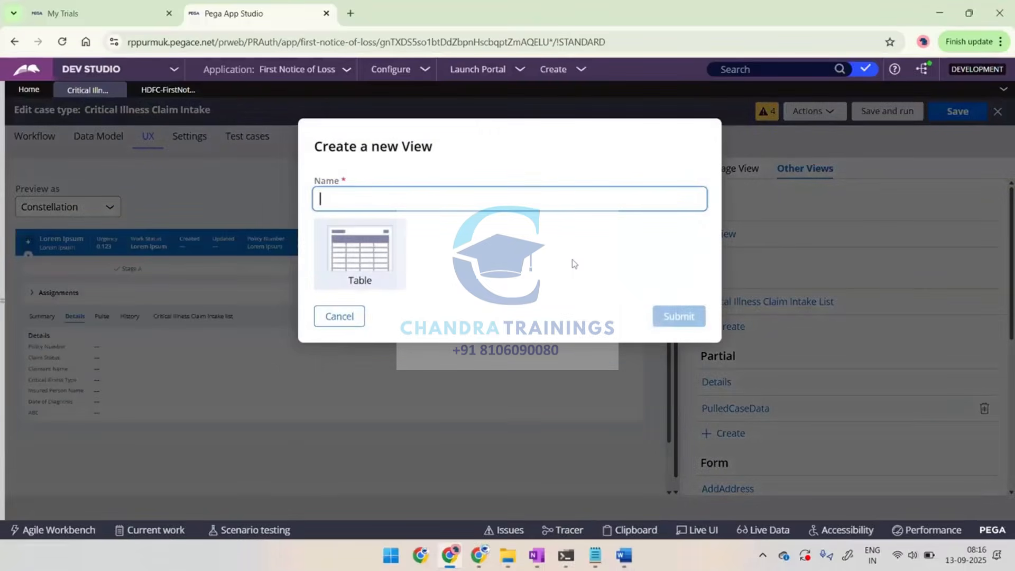
pyautogui.hotkey('ctrl', 'v')
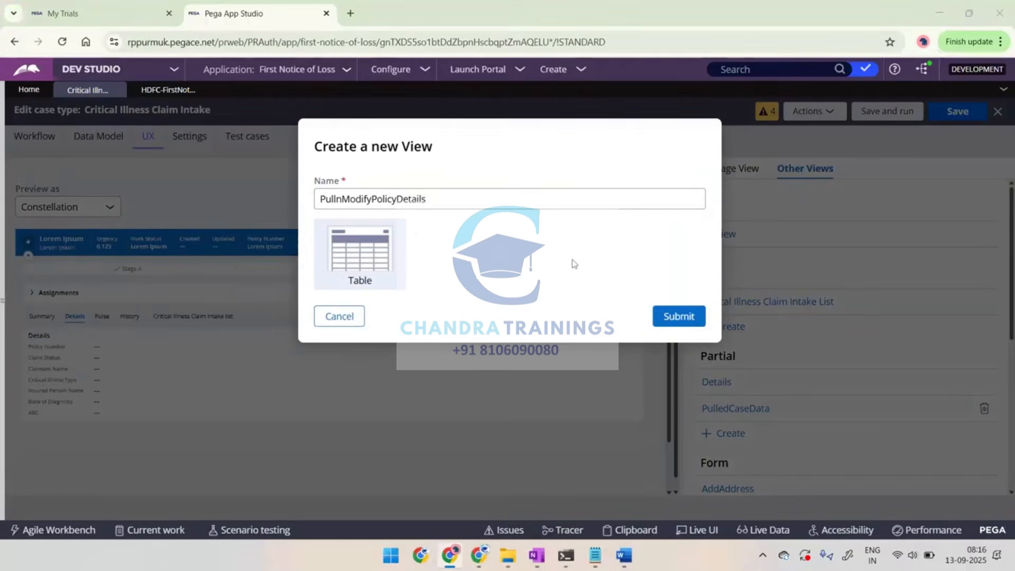
# Add the capture of the new view dialog to the Word notes, then switch back to Dev Studio and create the view
pyautogui.hotkey('alt', 'Tab')
pyautogui.scroll(-5, 508, 286)
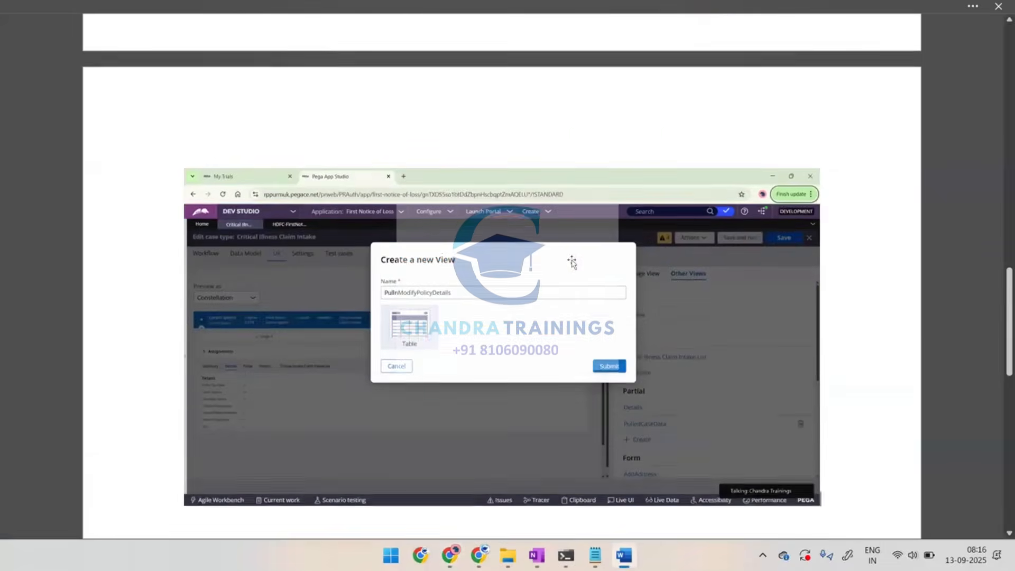
pyautogui.hotkey('alt', 'Tab')
pyautogui.click(688, 320)
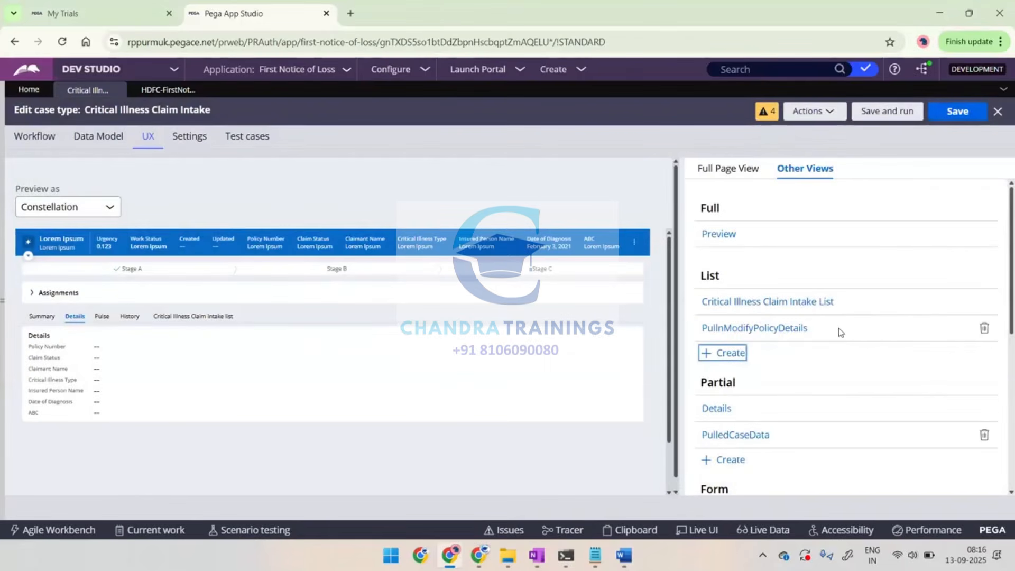
# Highlight the new PullnModifyPolicyDetails entry among the list views, open it for editing and review its heading, data page and display settings
pyautogui.moveTo(838, 328); pyautogui.dragTo(700, 337)
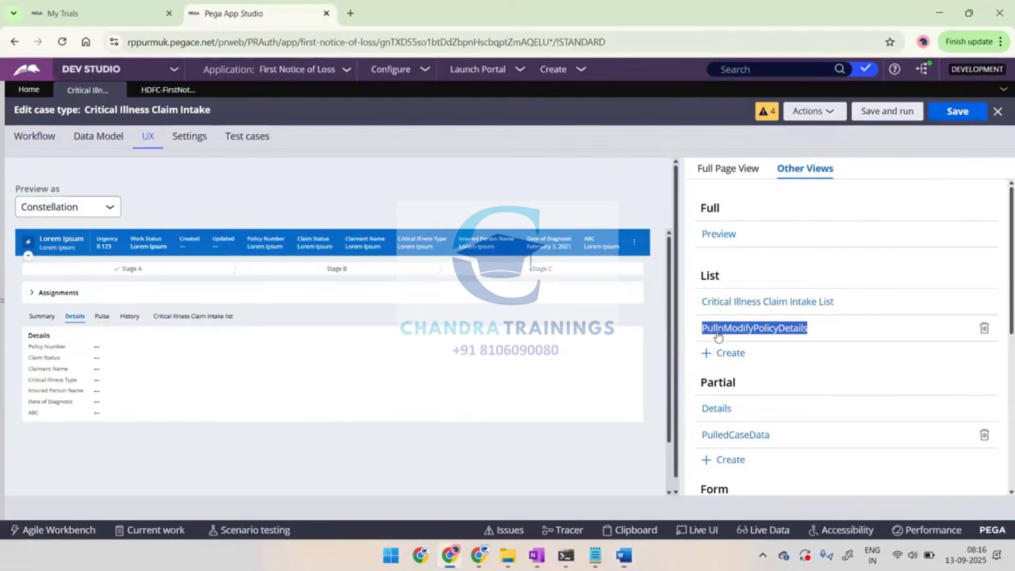
pyautogui.click(719, 333)
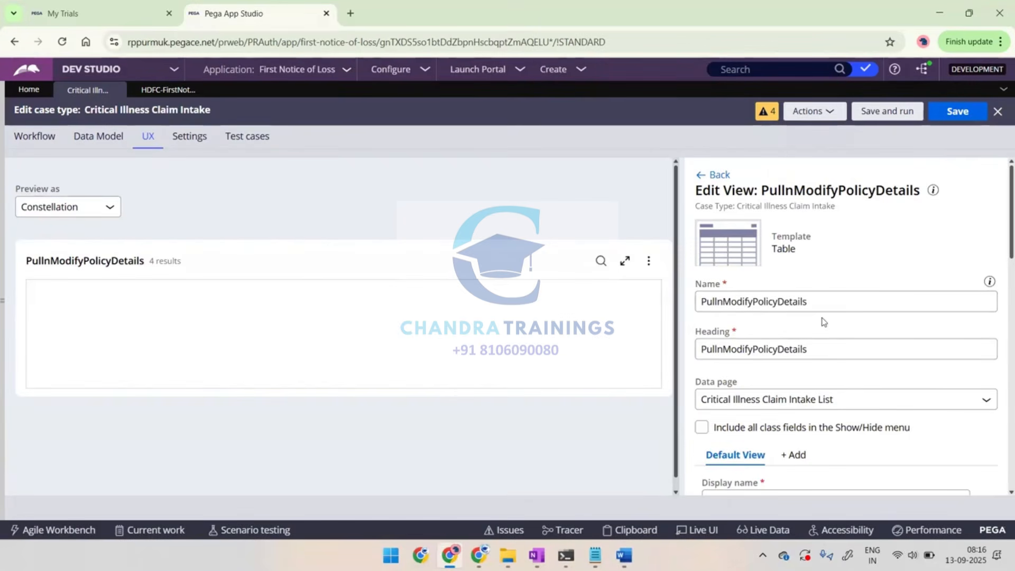
pyautogui.scroll(-1, 823, 322)
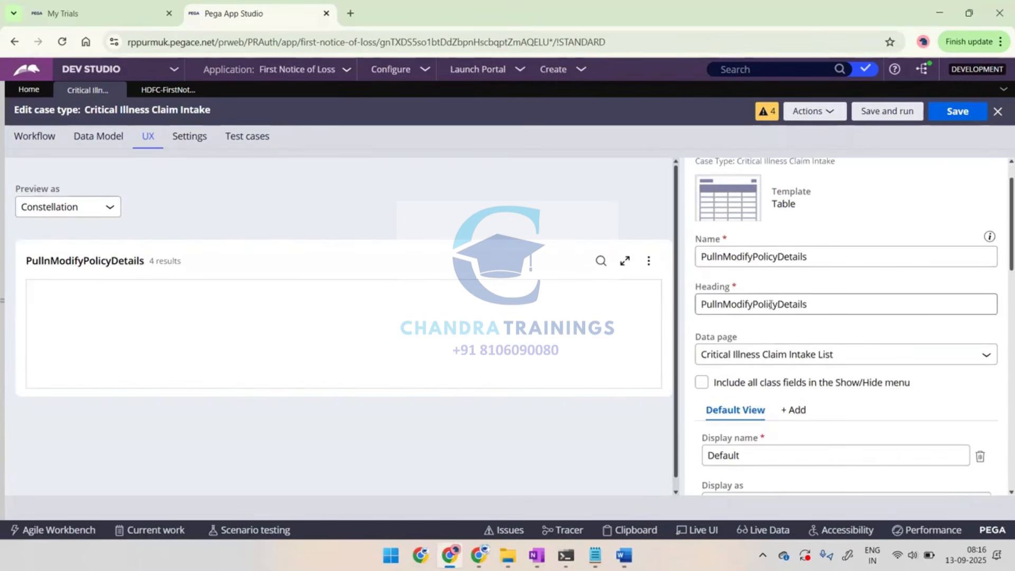
pyautogui.scroll(-1, 771, 304)
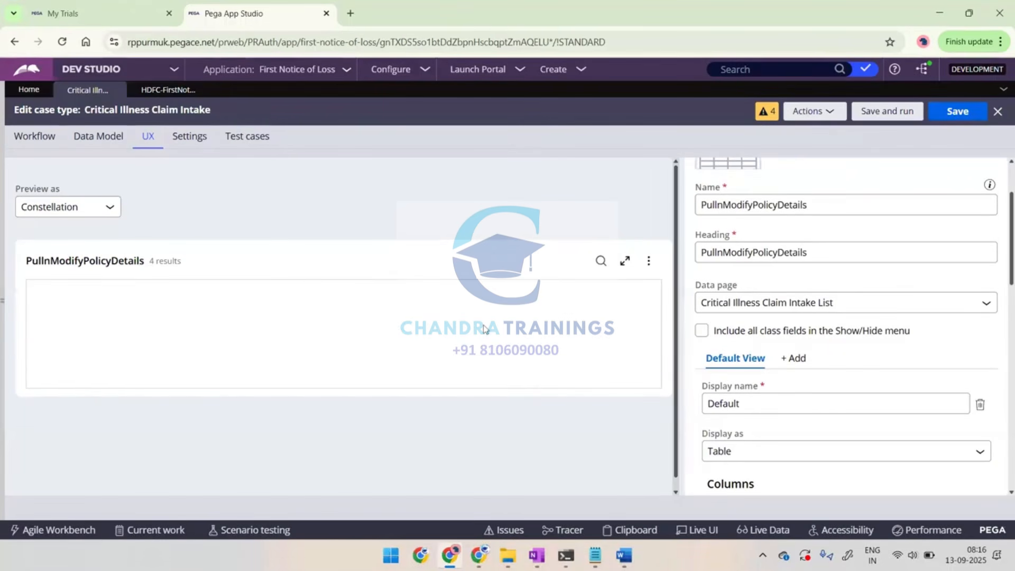
# Check the Policy data type's records and source data pages, then return to the PullnModifyPolicyDetails view settings
pyautogui.click(161, 90)
pyautogui.click(95, 92)
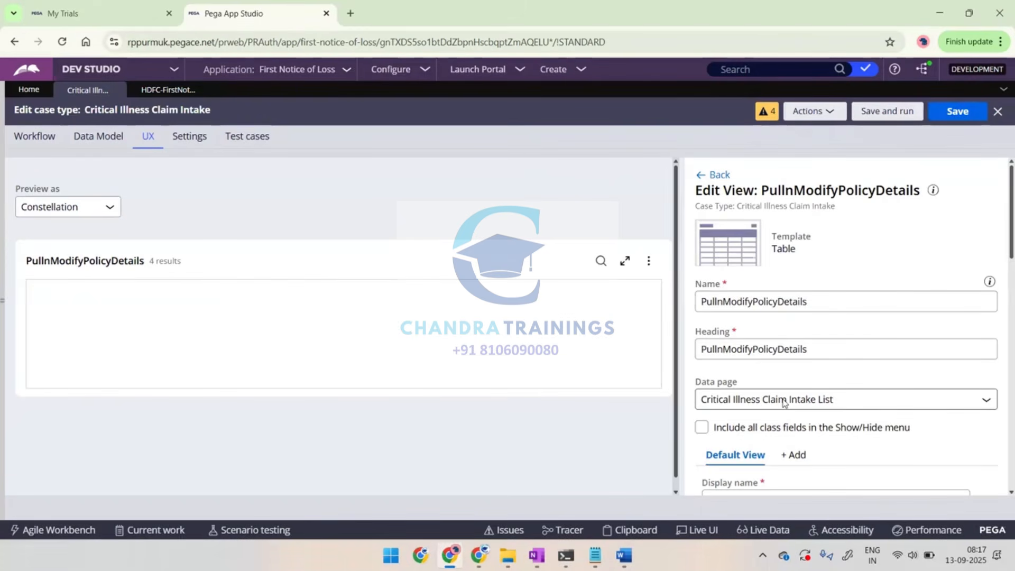
pyautogui.scroll(-3, 784, 402)
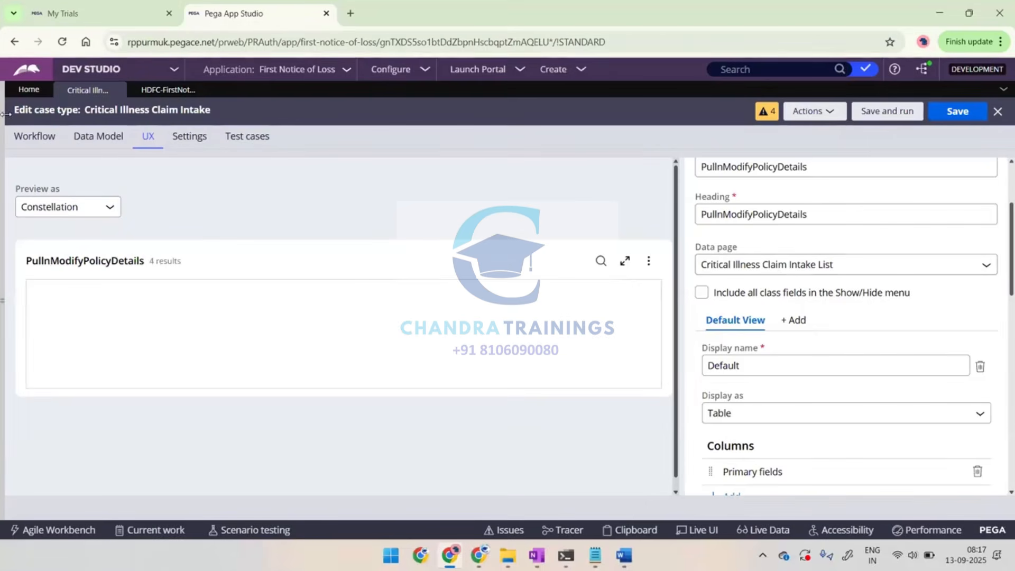
pyautogui.click(167, 93)
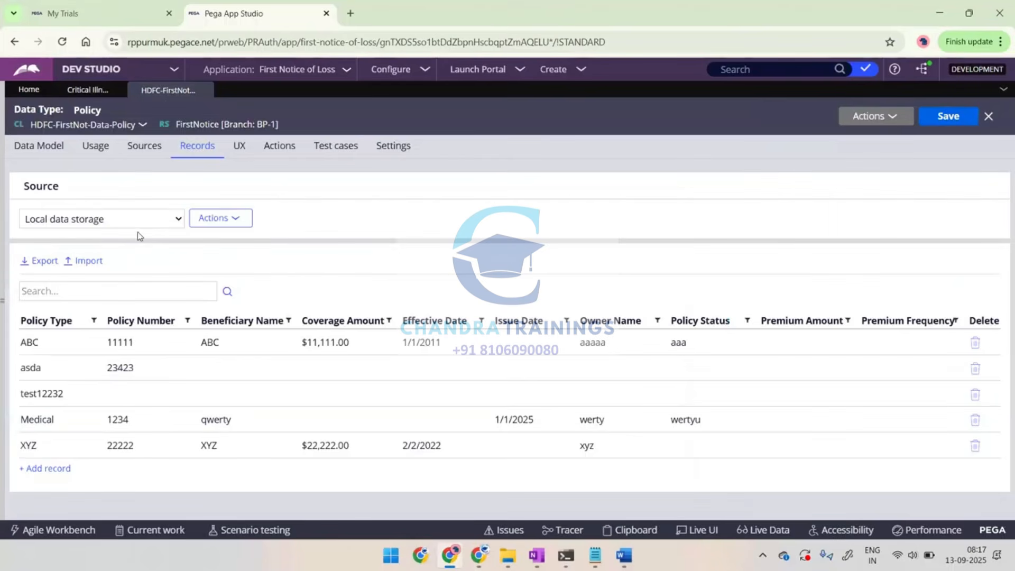
pyautogui.click(137, 153)
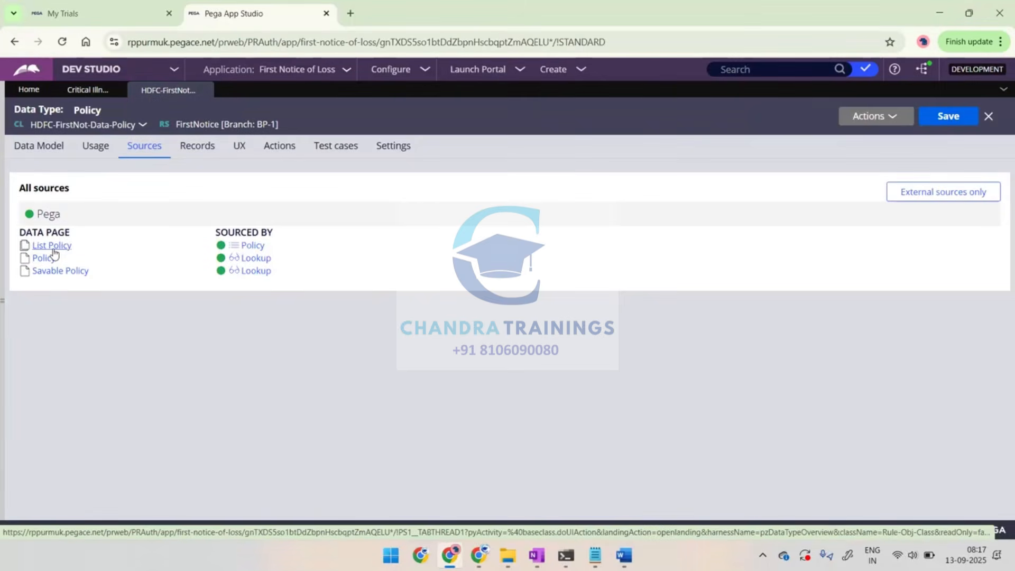
pyautogui.click(85, 89)
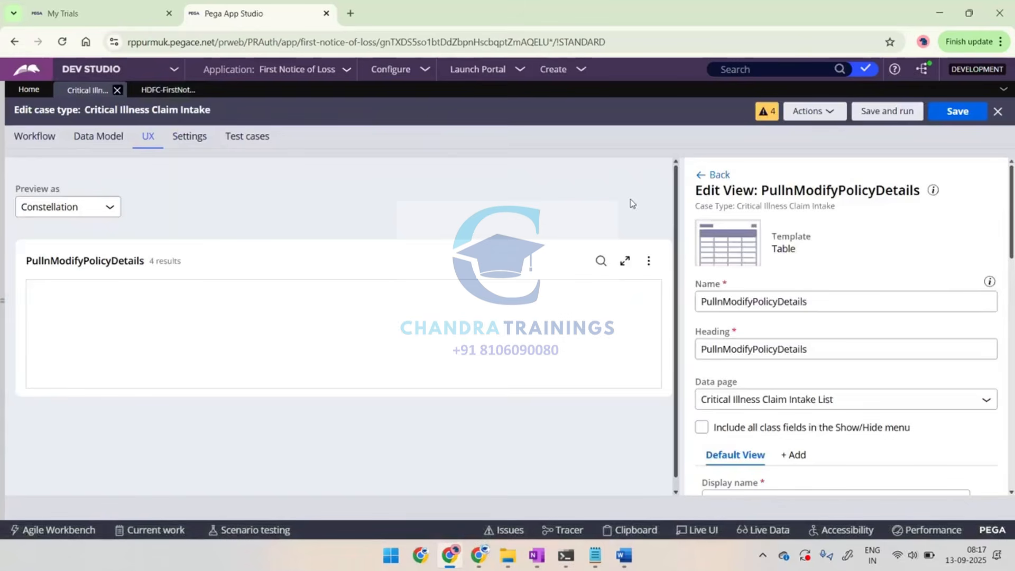
# Set the view's data page to List Policy, and add the highlighted list view capture to the Word notes before returning to Dev Studio
pyautogui.click(725, 398)
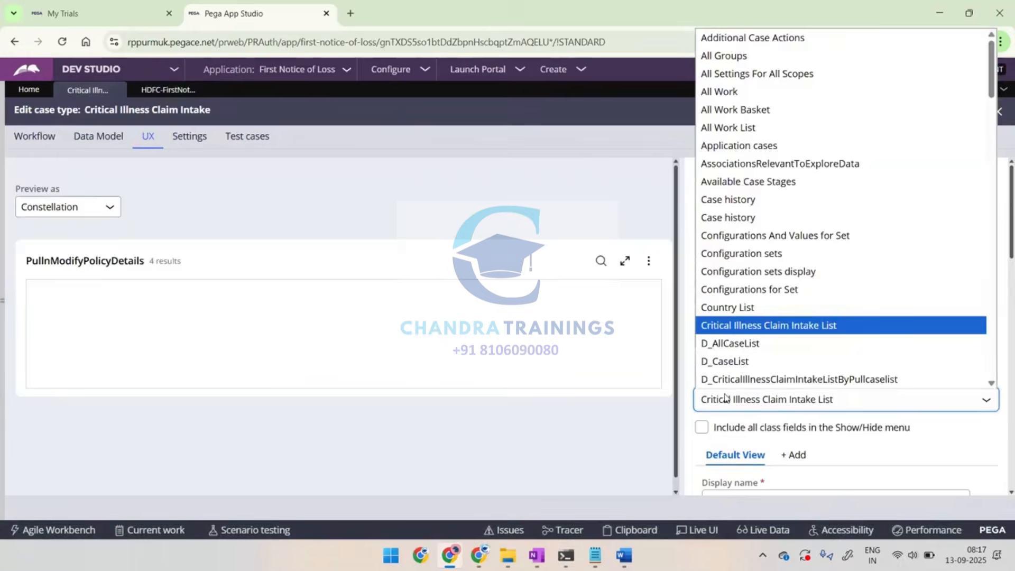
pyautogui.click(740, 391)
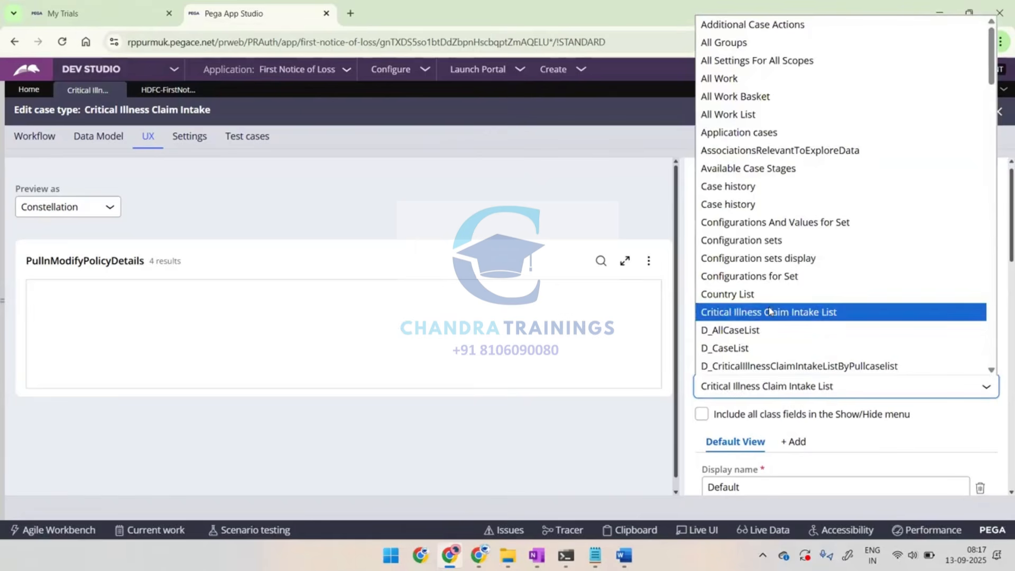
pyautogui.scroll(-7, 770, 311)
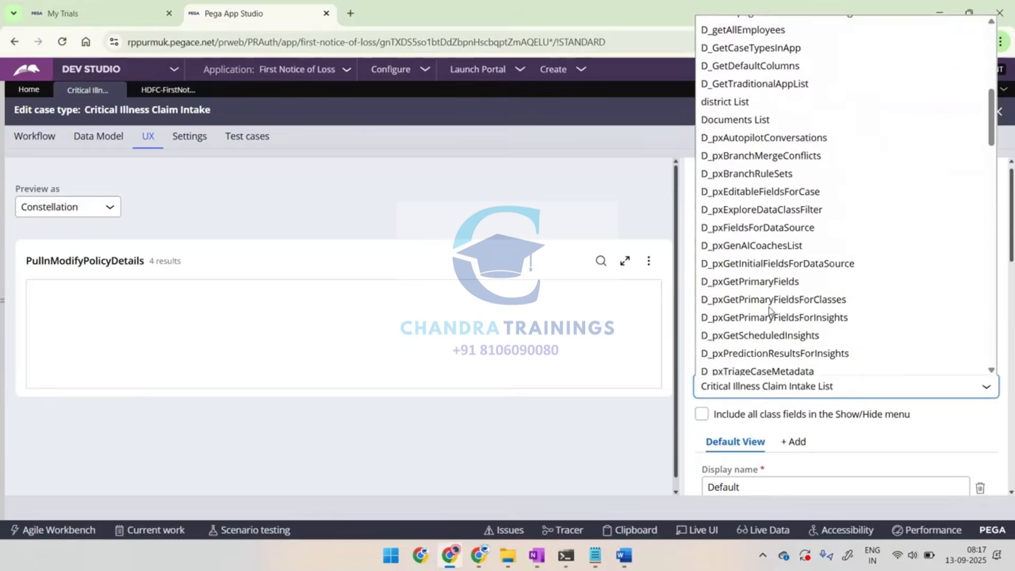
pyautogui.scroll(7, 769, 311)
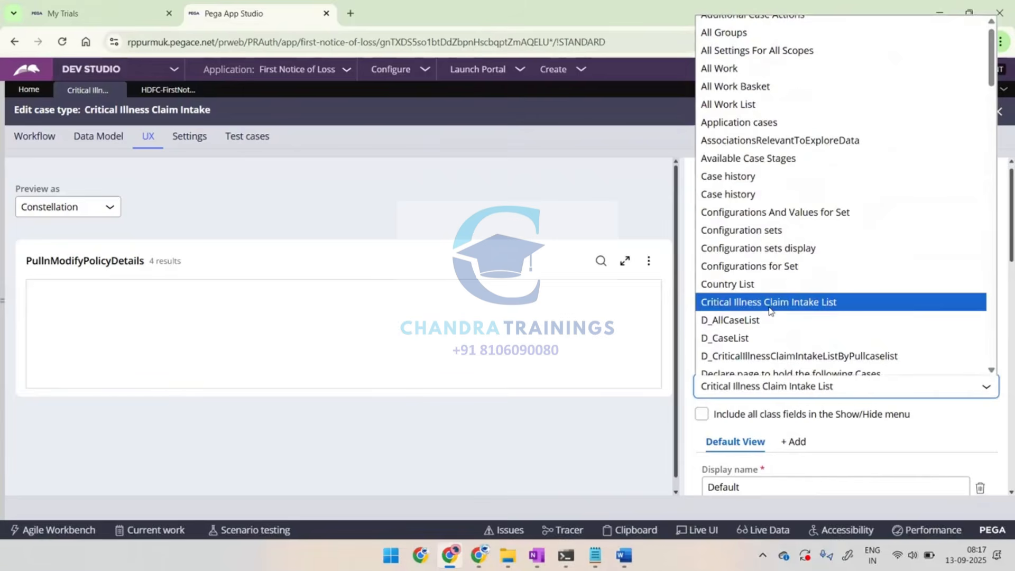
pyautogui.scroll(-1, 770, 311)
pyautogui.press('l')
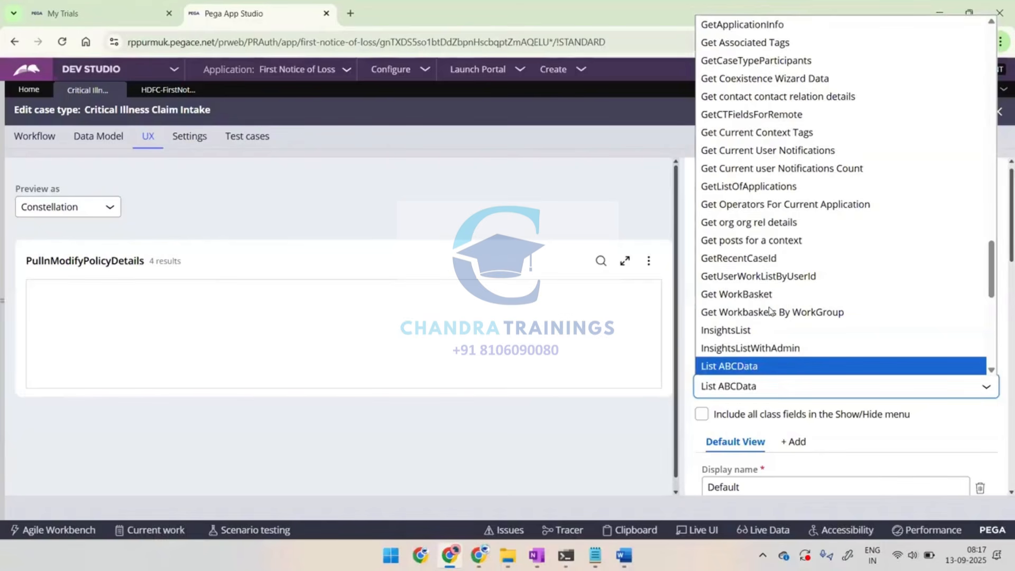
pyautogui.scroll(-5, 770, 312)
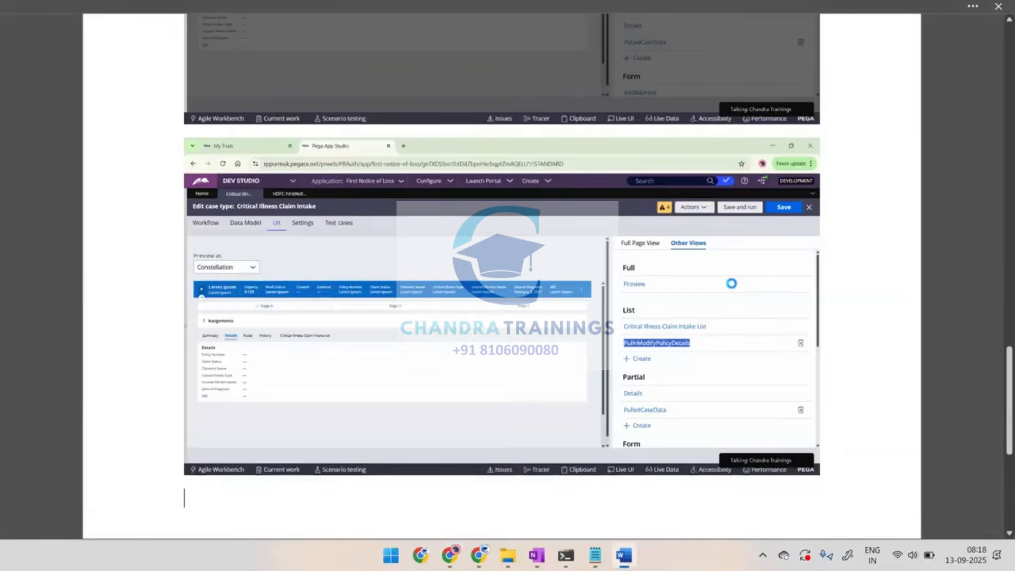
pyautogui.press('Return')
pyautogui.hotkey('alt', 'Tab')
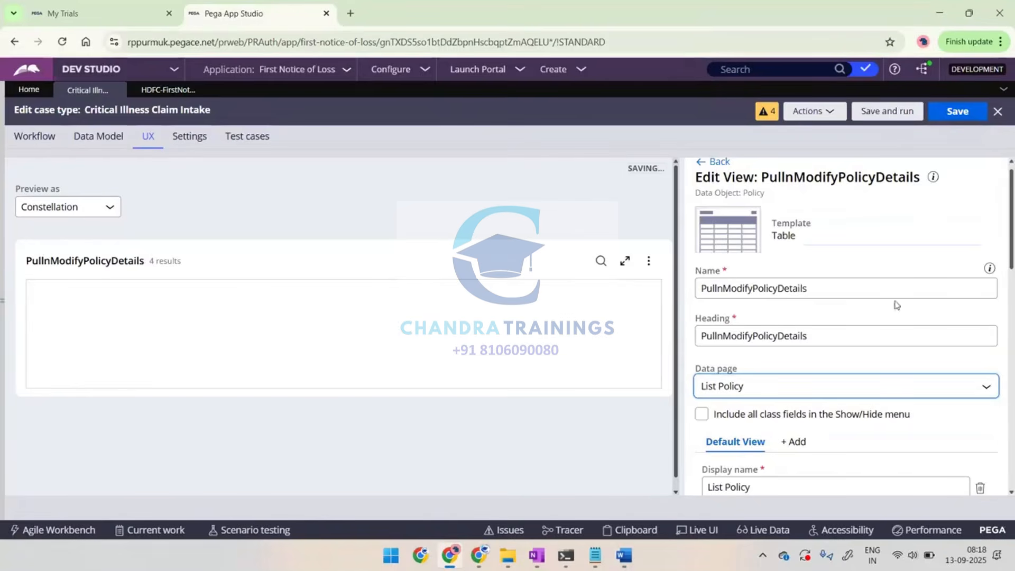
# Review the List Policy display settings and remove the Primary fields entry from the view's columns
pyautogui.scroll(-3, 863, 318)
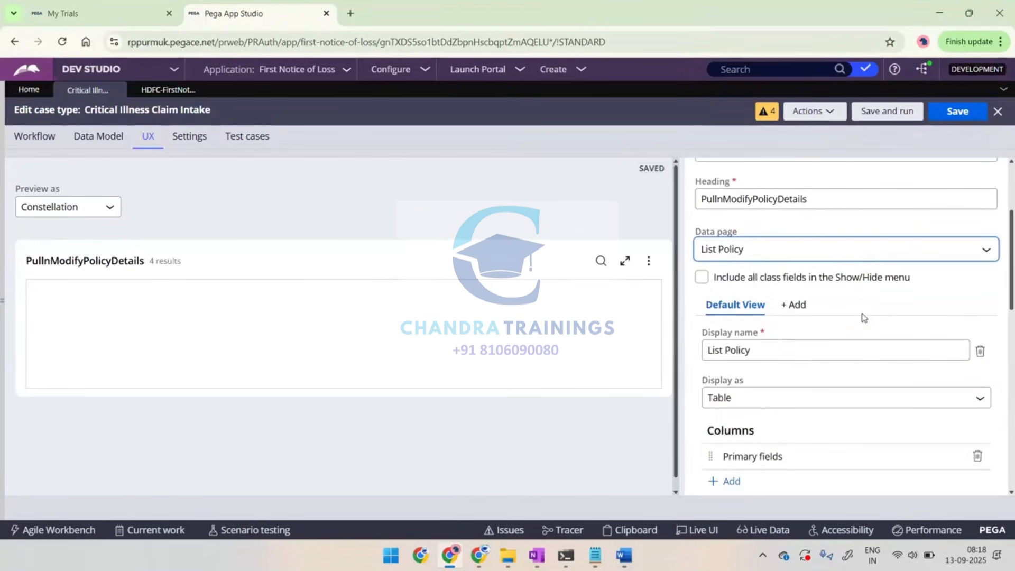
pyautogui.scroll(-1, 793, 374)
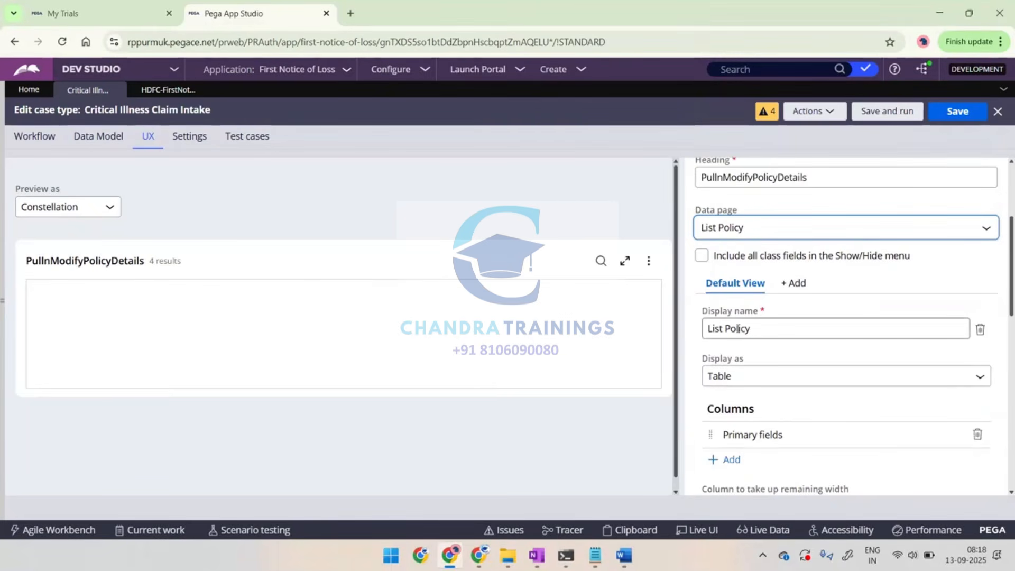
pyautogui.scroll(-1, 738, 329)
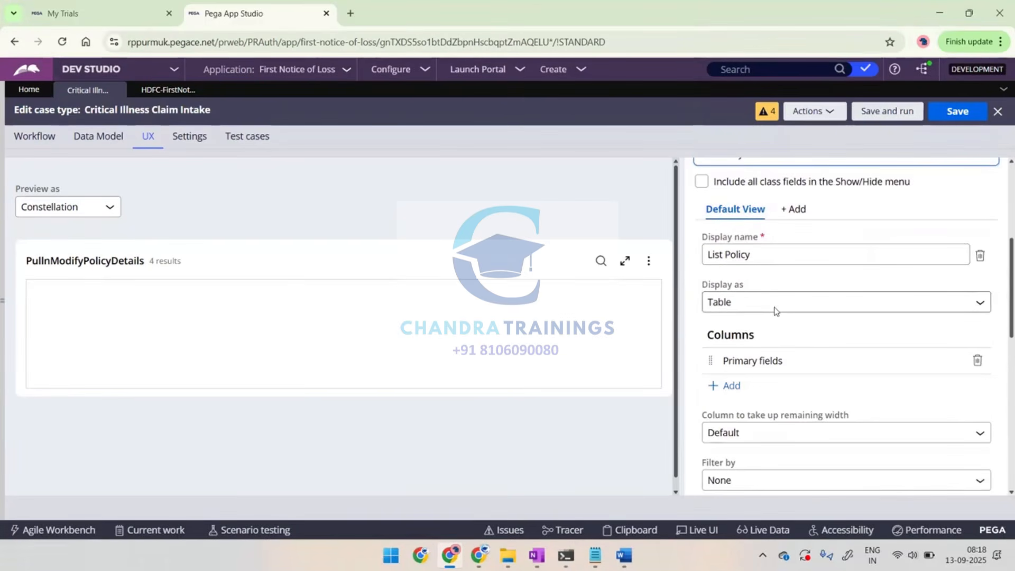
pyautogui.scroll(-1, 755, 296)
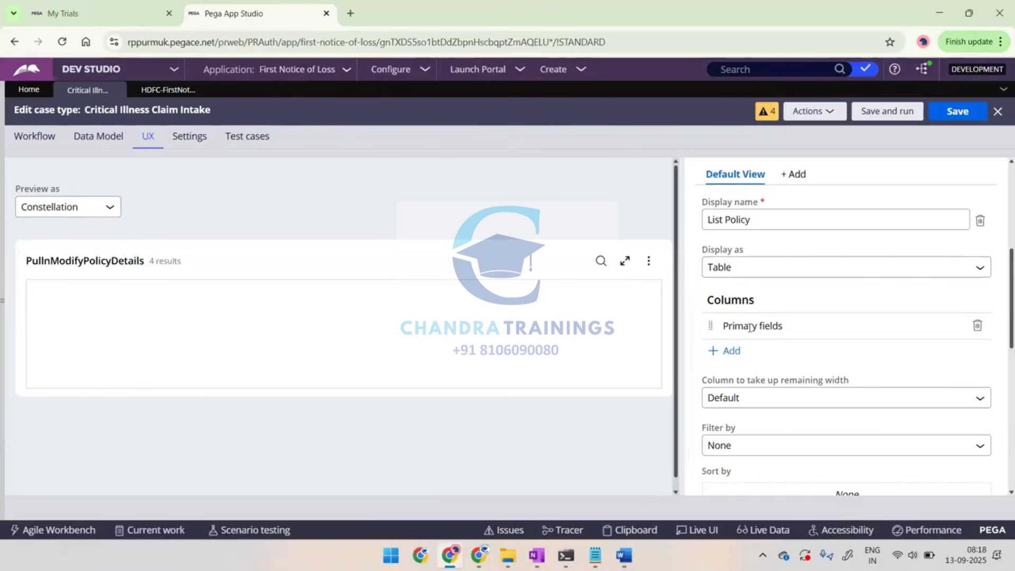
pyautogui.click(977, 326)
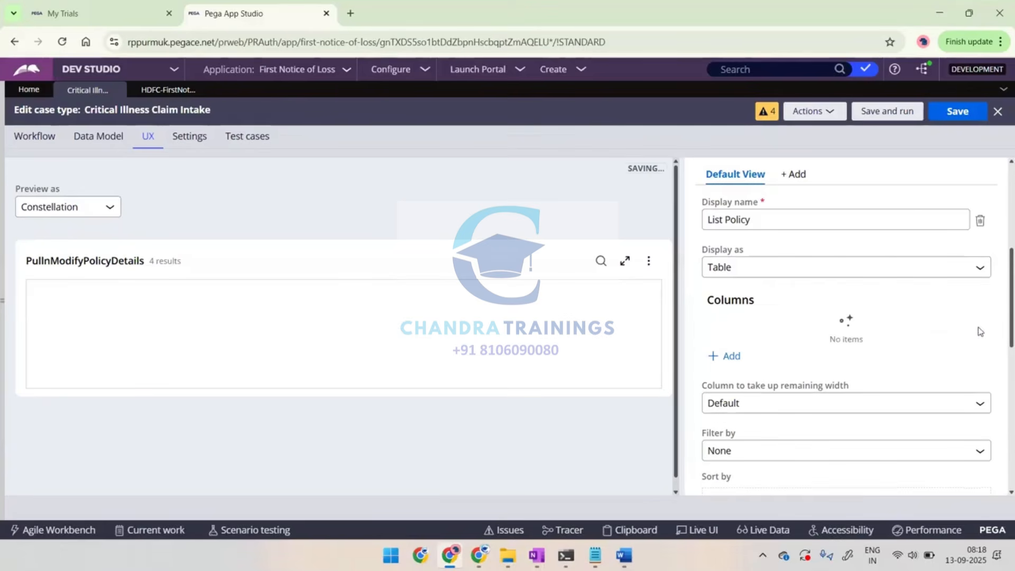
# Start adding columns to the view and select the Policy Type field
pyautogui.click(732, 356)
pyautogui.scroll(-2, 777, 331)
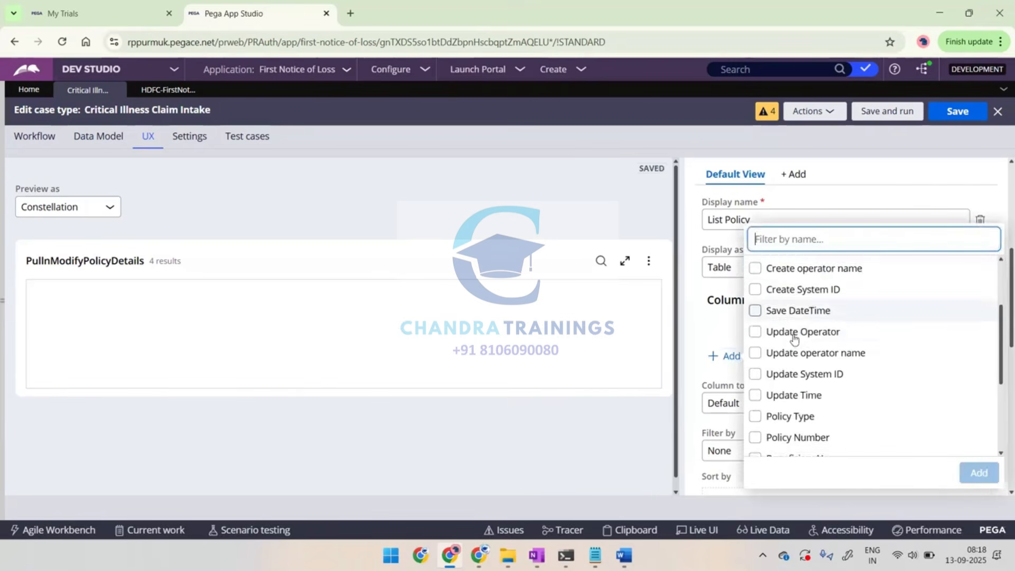
pyautogui.click(754, 399)
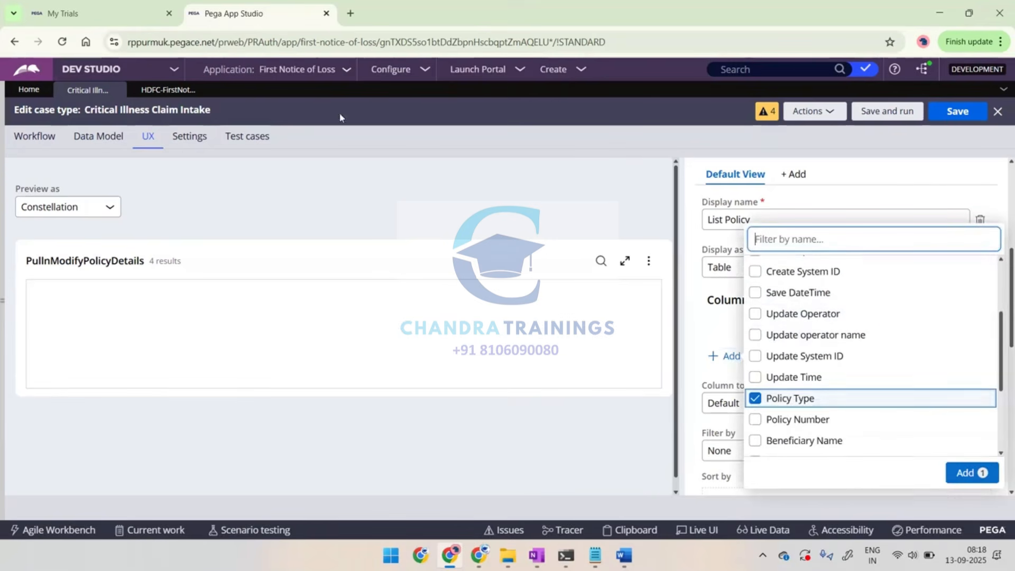
# Check which fields the Policy data type's records contain, then return to the column selection for the view
pyautogui.click(204, 91)
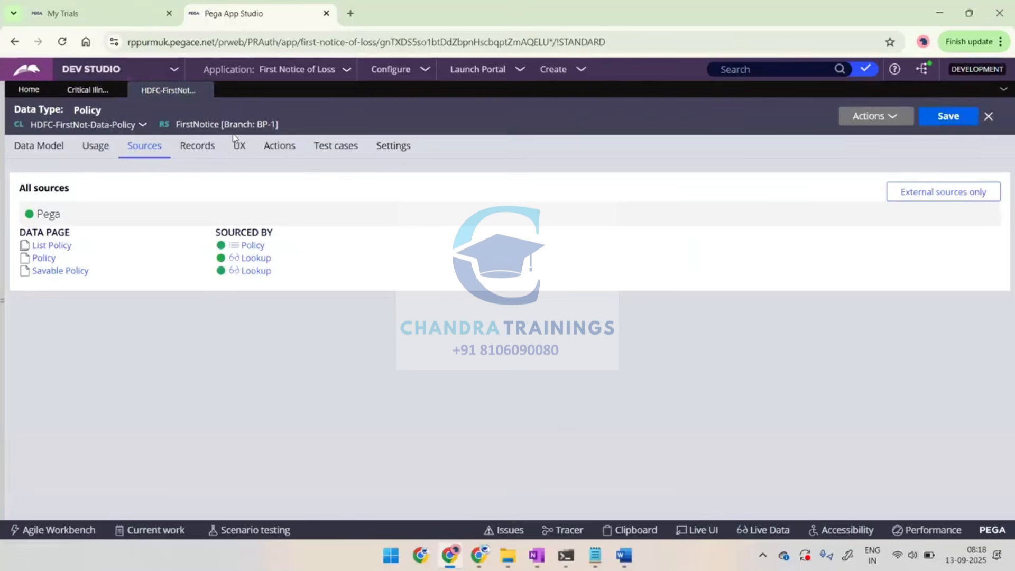
pyautogui.click(197, 153)
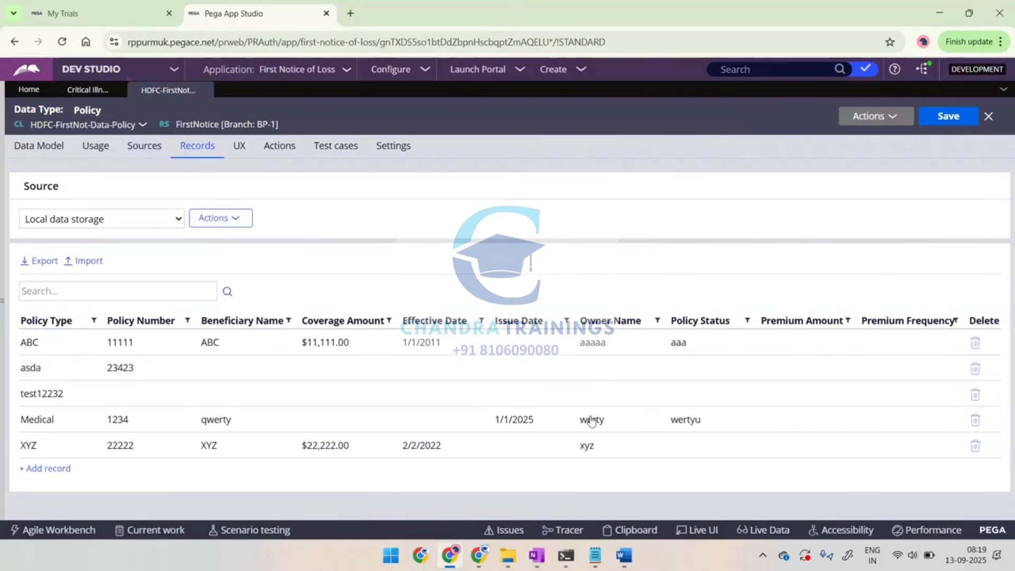
pyautogui.click(83, 91)
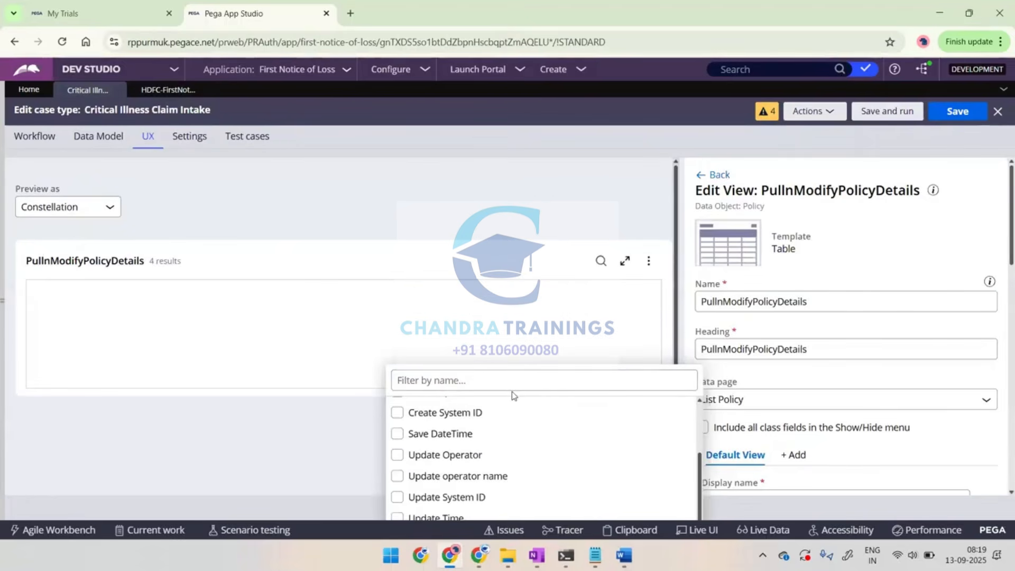
# Add Policy Type, Policy Number, Beneficiary Name, Owner Name and Policy Status as columns of the PullnModifyPolicyDetails list view
pyautogui.scroll(-4, 709, 433)
pyautogui.click(420, 420)
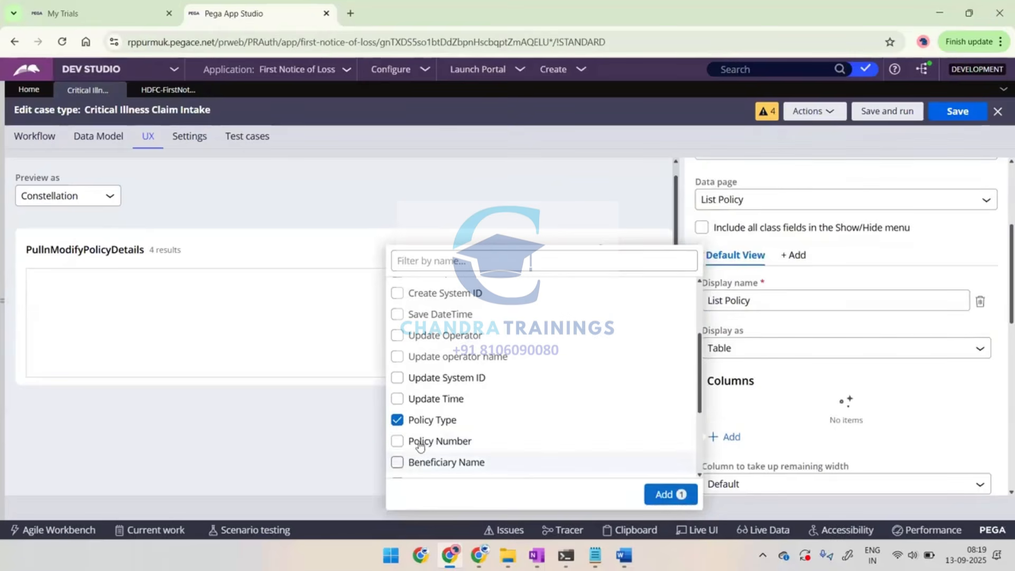
pyautogui.click(397, 442)
pyautogui.click(397, 462)
pyautogui.scroll(-3, 398, 465)
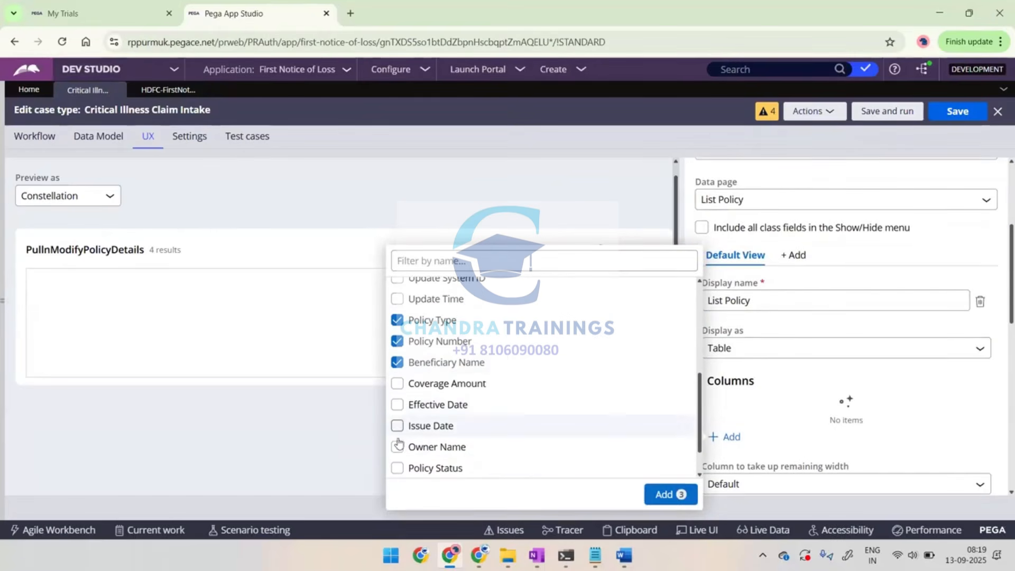
pyautogui.click(397, 448)
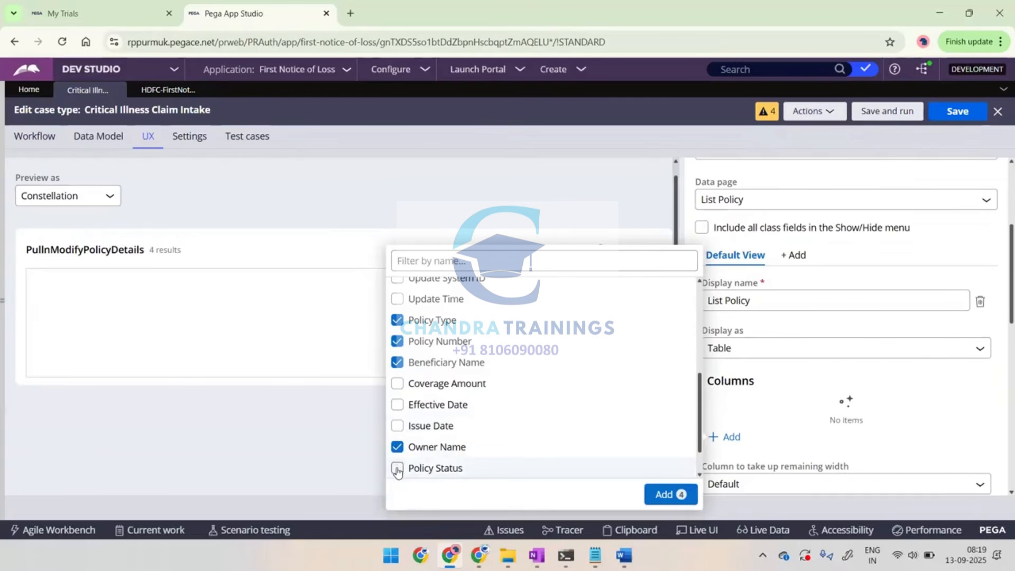
pyautogui.click(397, 469)
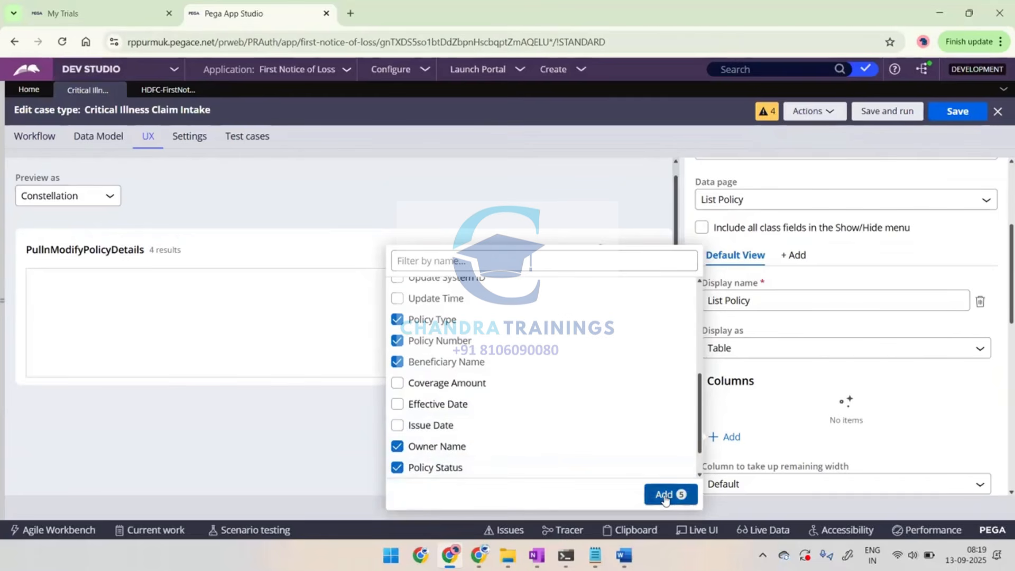
pyautogui.click(665, 496)
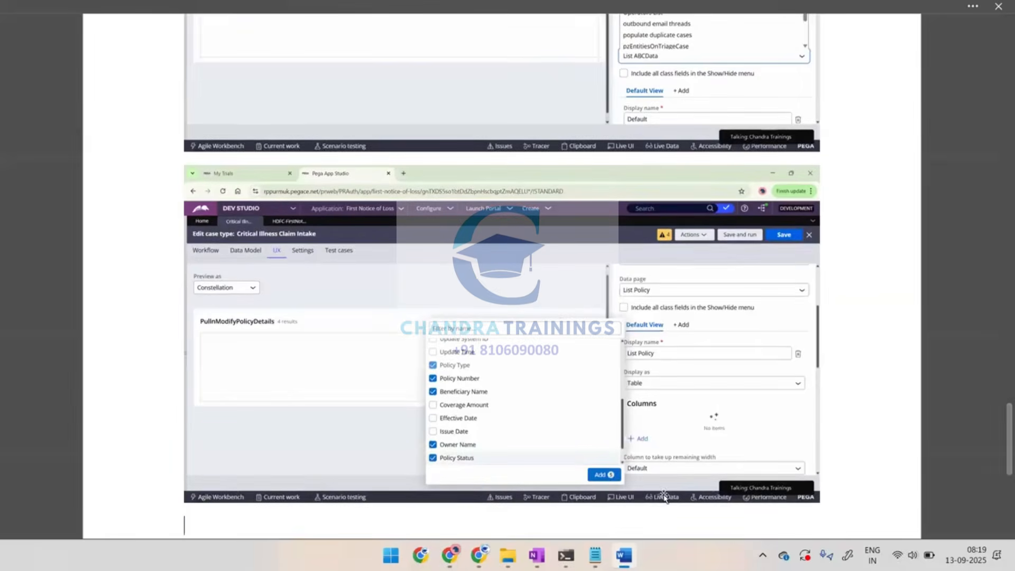
# Back in Dev Studio, review the list view's sorting, grouping and editing settings, then save the case type
pyautogui.hotkey('alt', 'Tab')
pyautogui.scroll(-3, 795, 372)
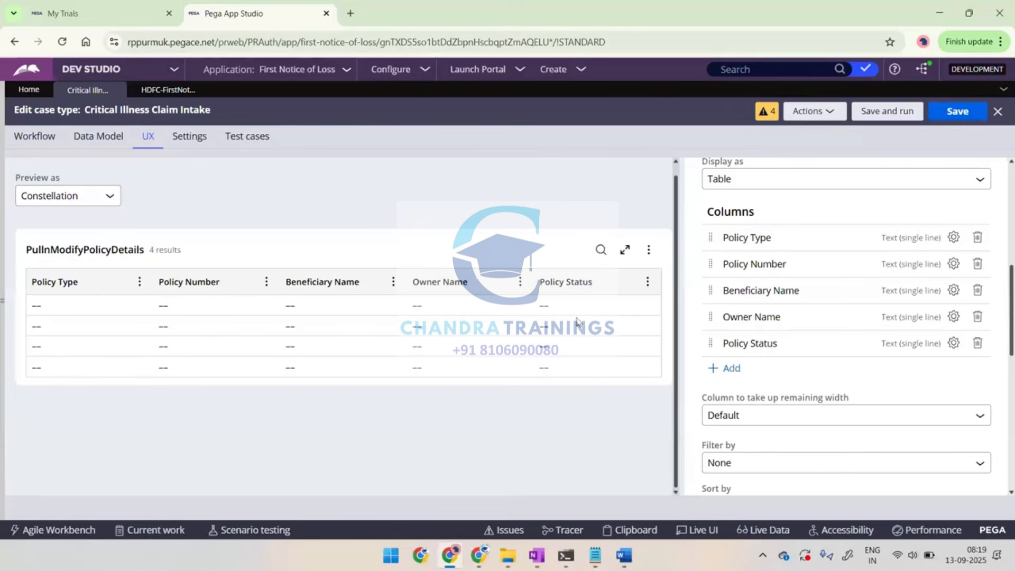
pyautogui.scroll(-2, 740, 373)
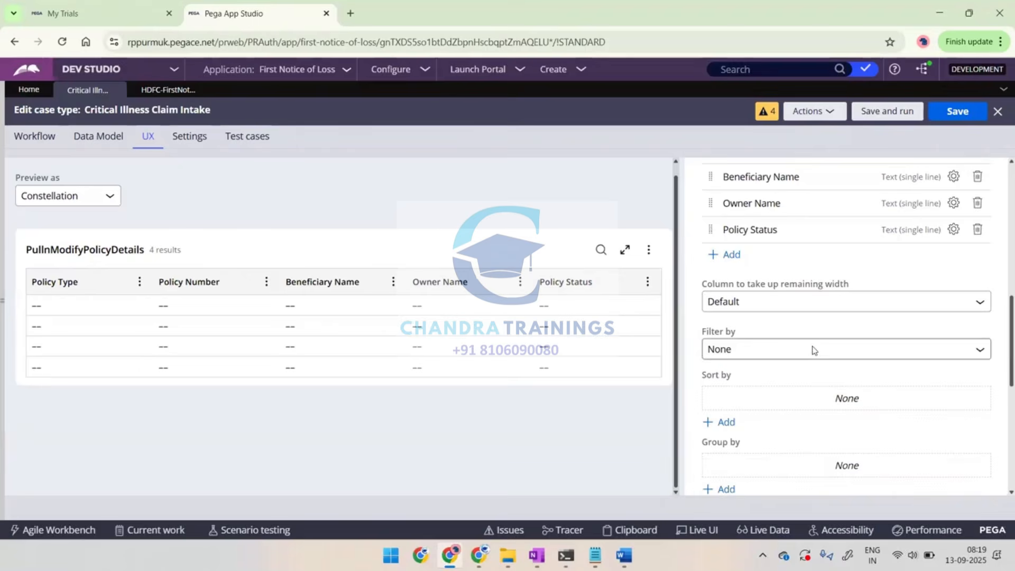
pyautogui.scroll(-5, 812, 348)
pyautogui.scroll(-1, 814, 350)
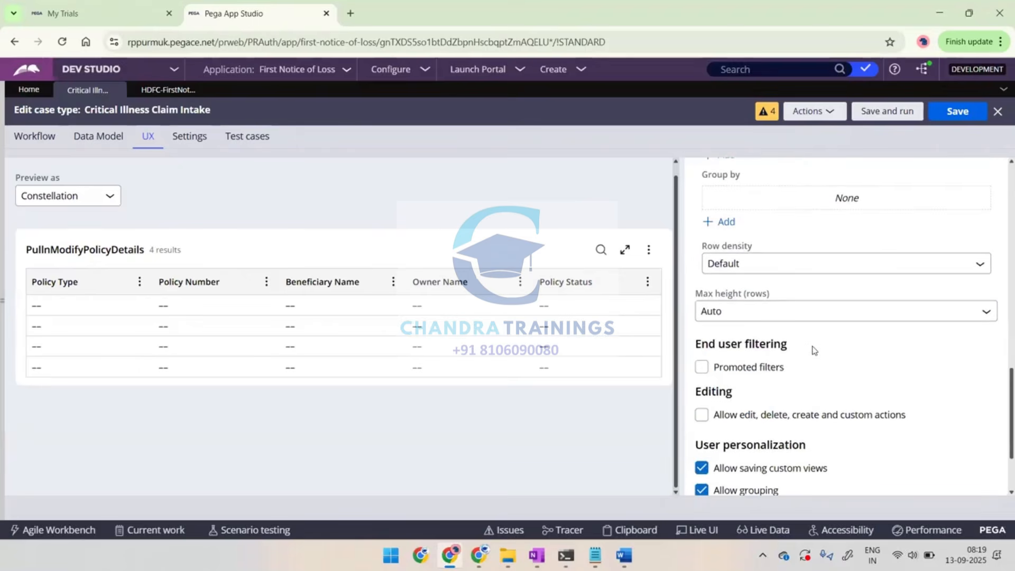
pyautogui.scroll(1, 812, 349)
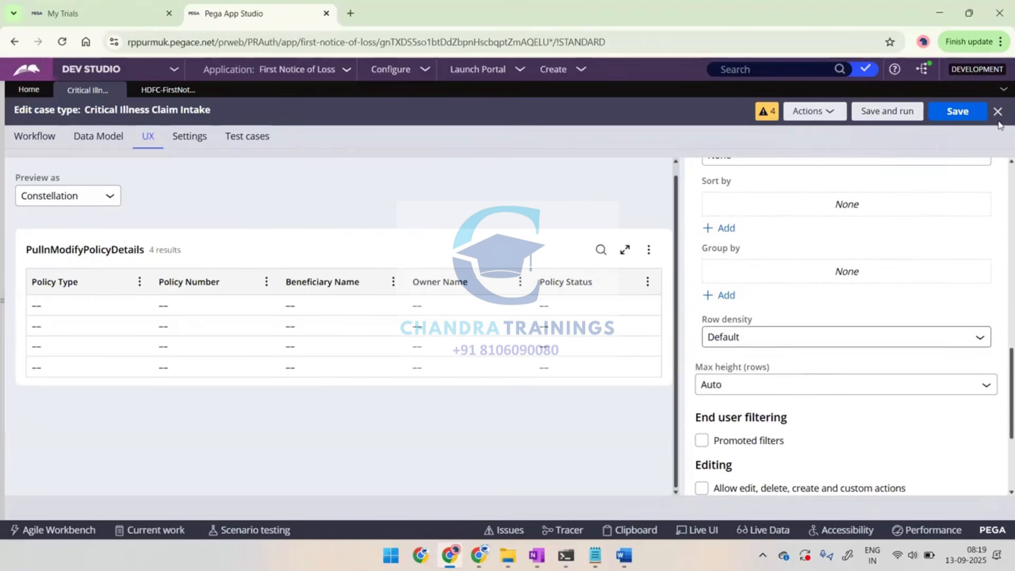
pyautogui.click(958, 116)
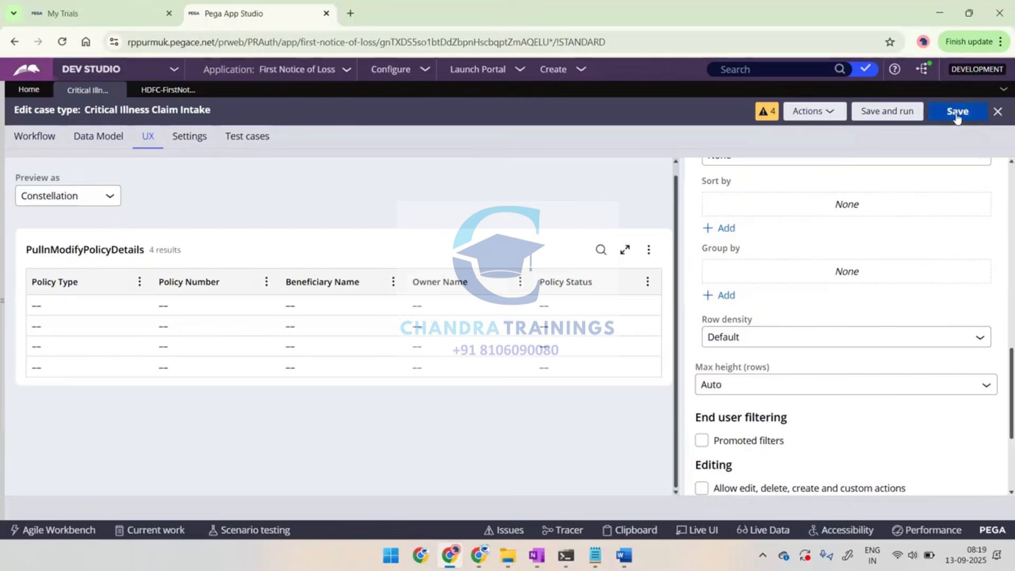
pyautogui.click(957, 116)
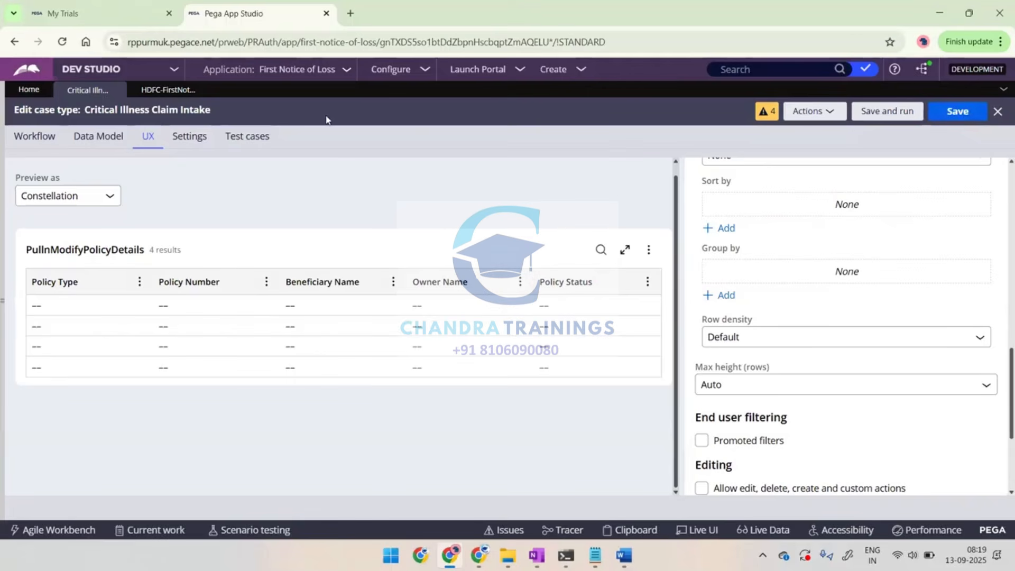
# Switch to the Word notes and add the lines "Save for now" and "Come to workflow tab" below the column selection capture
pyautogui.hotkey('alt', 'Tab')
pyautogui.write('Save')
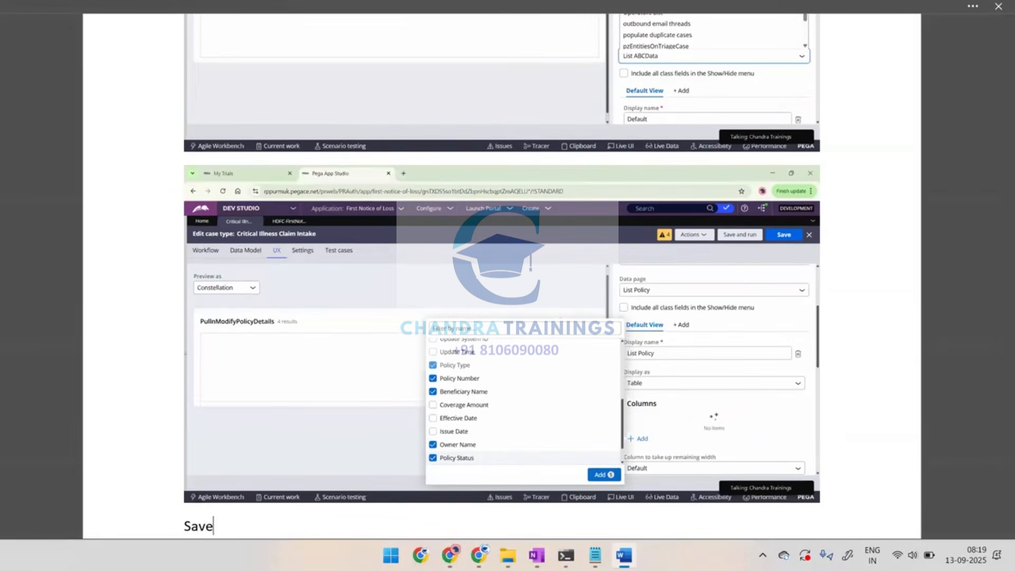
pyautogui.write(' for now')
pyautogui.press('Return')
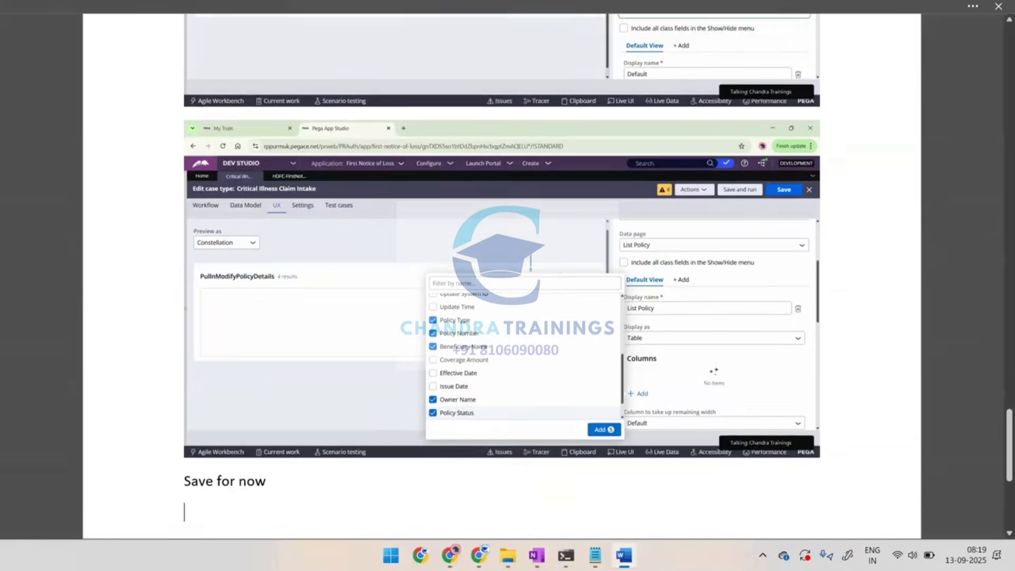
pyautogui.write('Come to w')
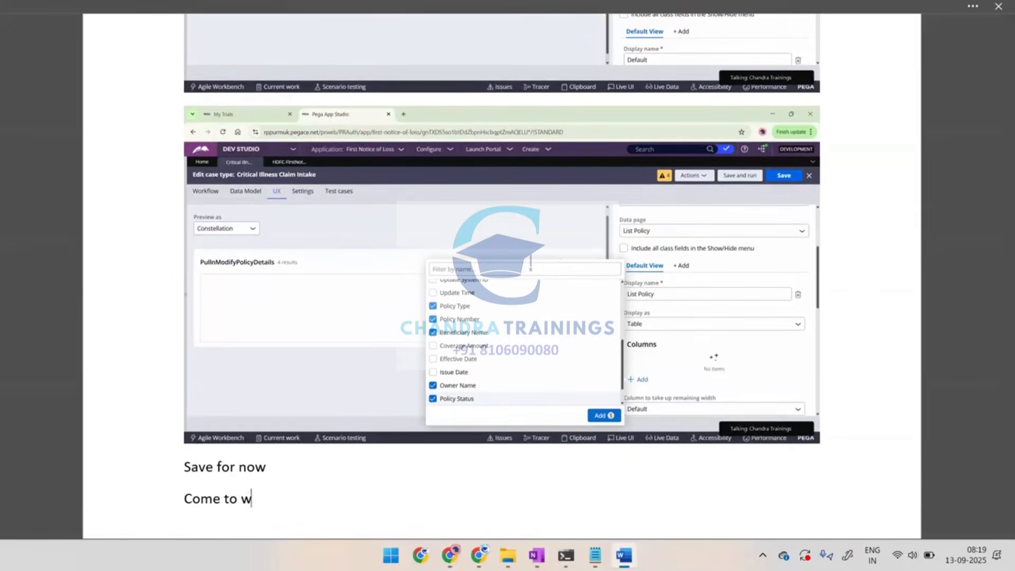
pyautogui.write('orkflow tab')
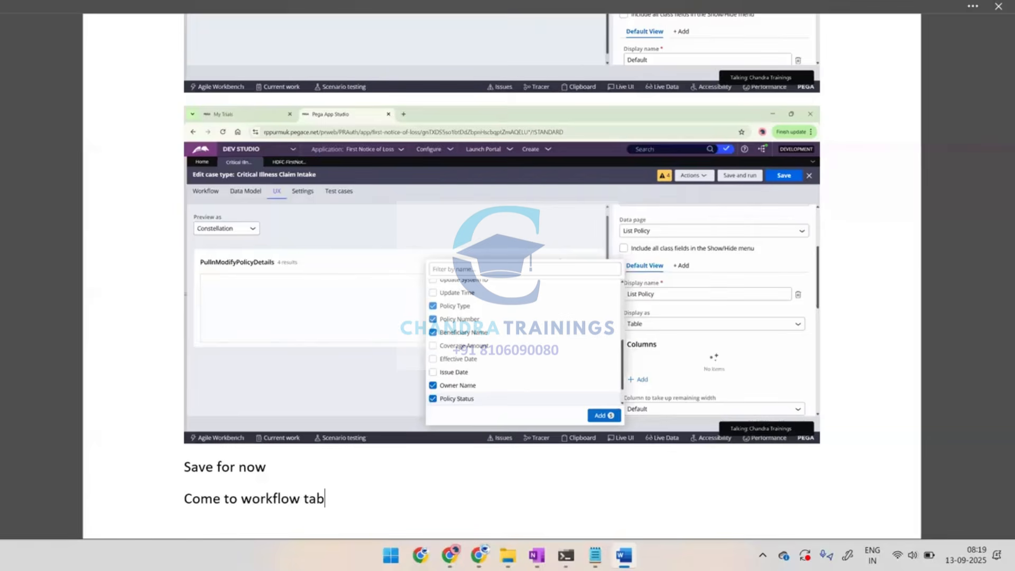
# Return to Dev Studio and add a Collect information step named PullNmodifyPolicy to the Policy stage of the case workflow
pyautogui.hotkey('alt', 'Tab')
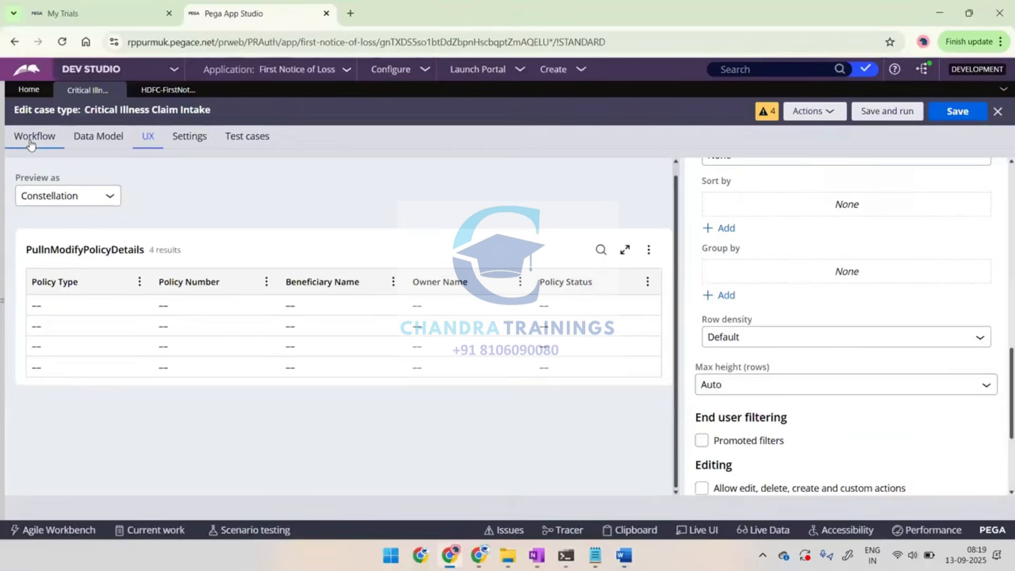
pyautogui.click(32, 138)
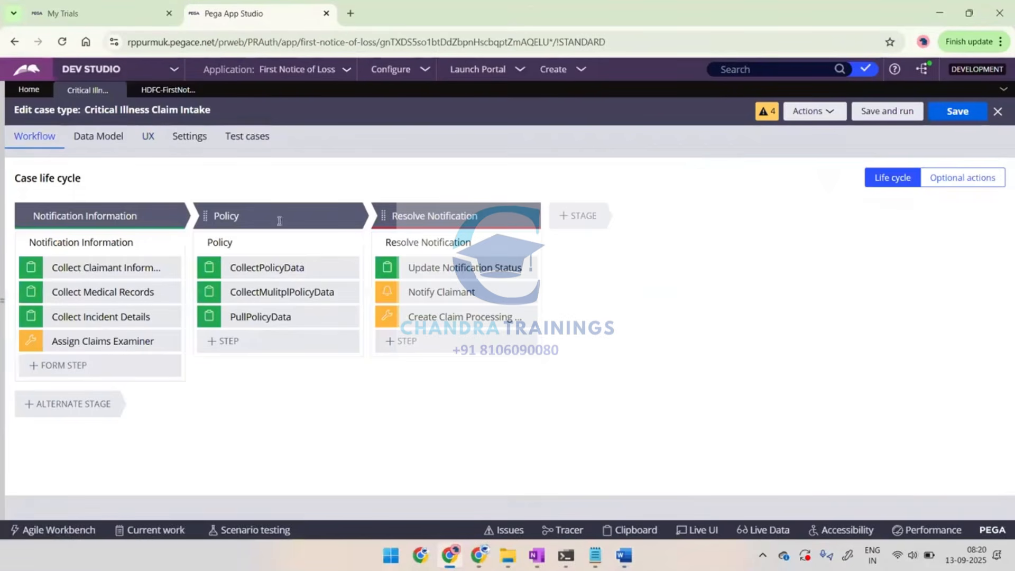
pyautogui.click(235, 342)
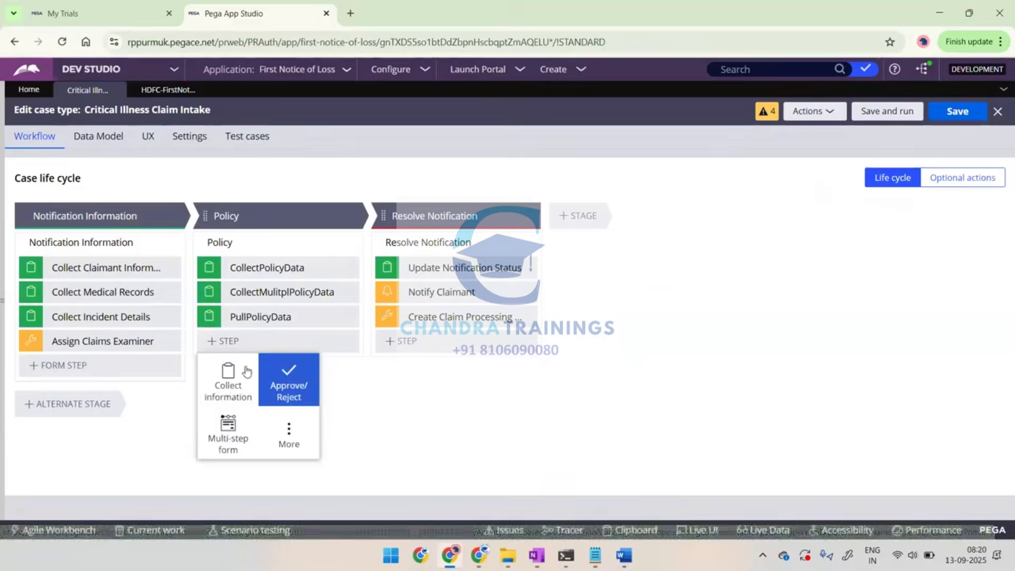
pyautogui.click(233, 380)
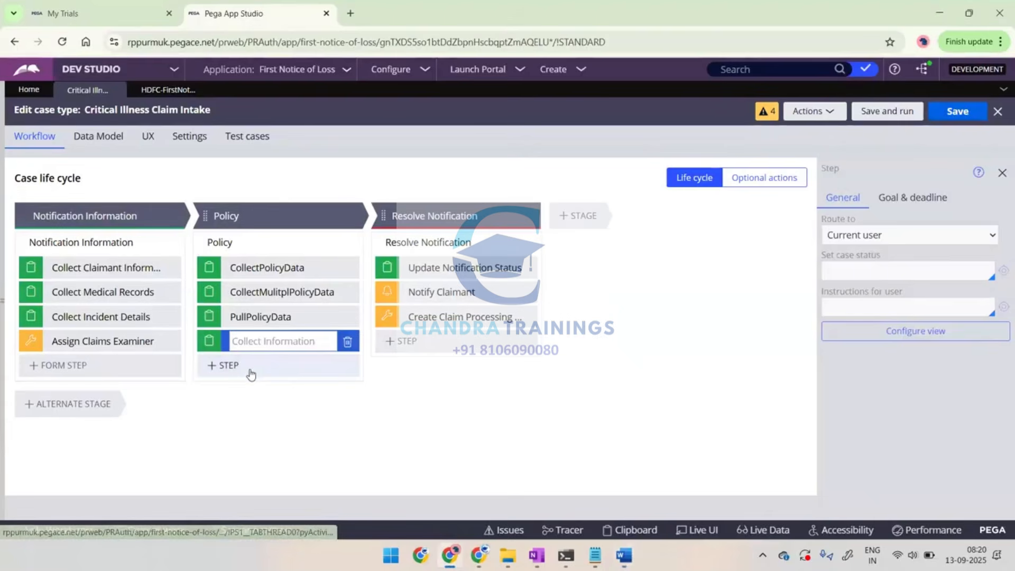
pyautogui.write('PullNmod')
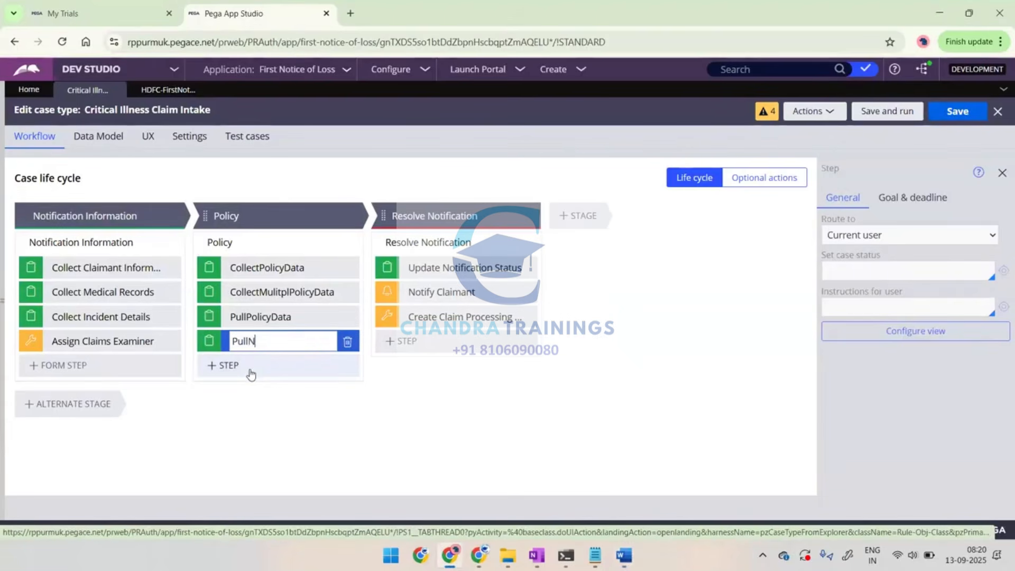
pyautogui.write('ifyPolicy')
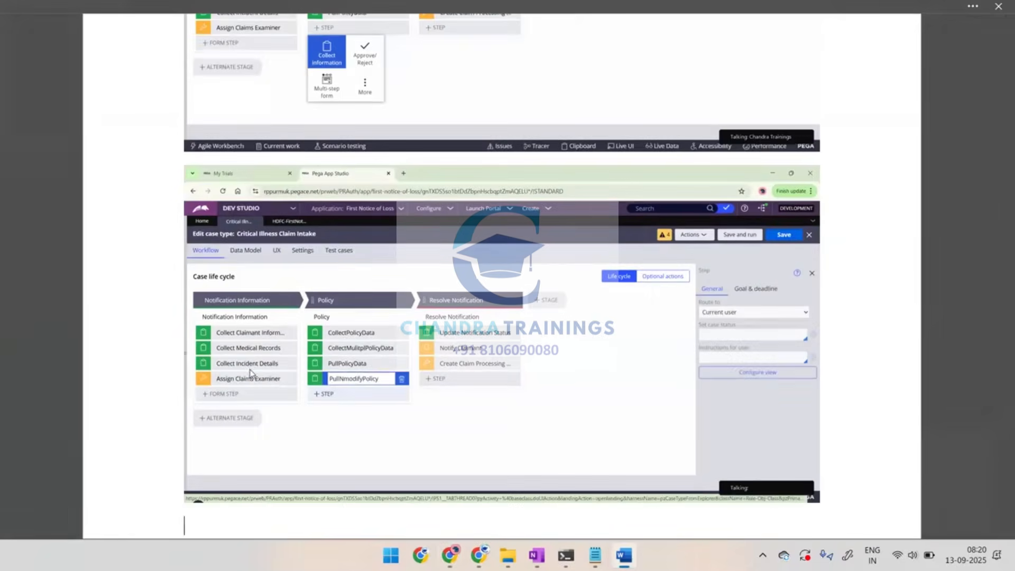
pyautogui.press('Return')
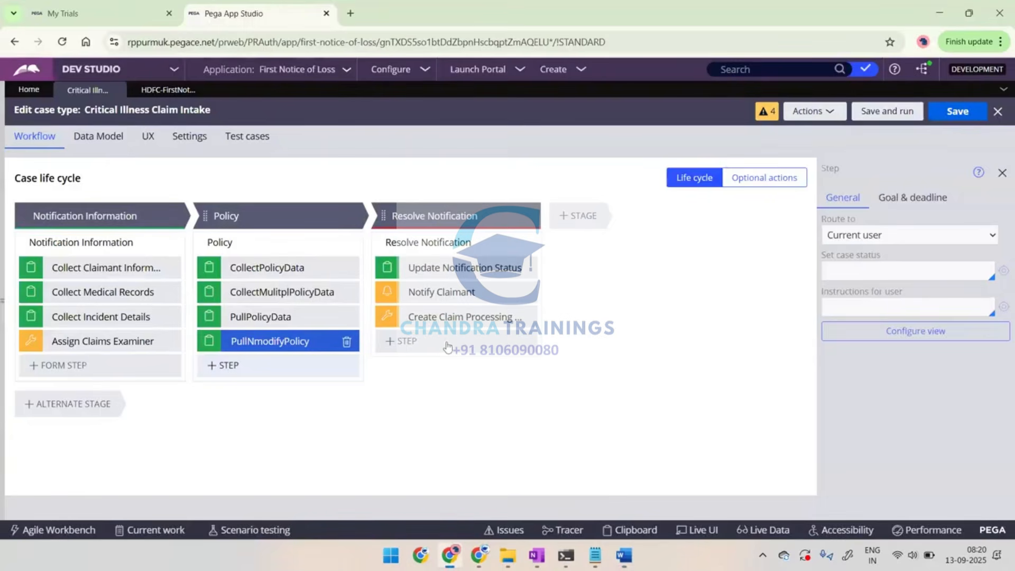
# Configure the PullNmodifyPolicy step's view to include the existing PullnModifyPolicyDetails view, and submit the configuration
pyautogui.click(892, 336)
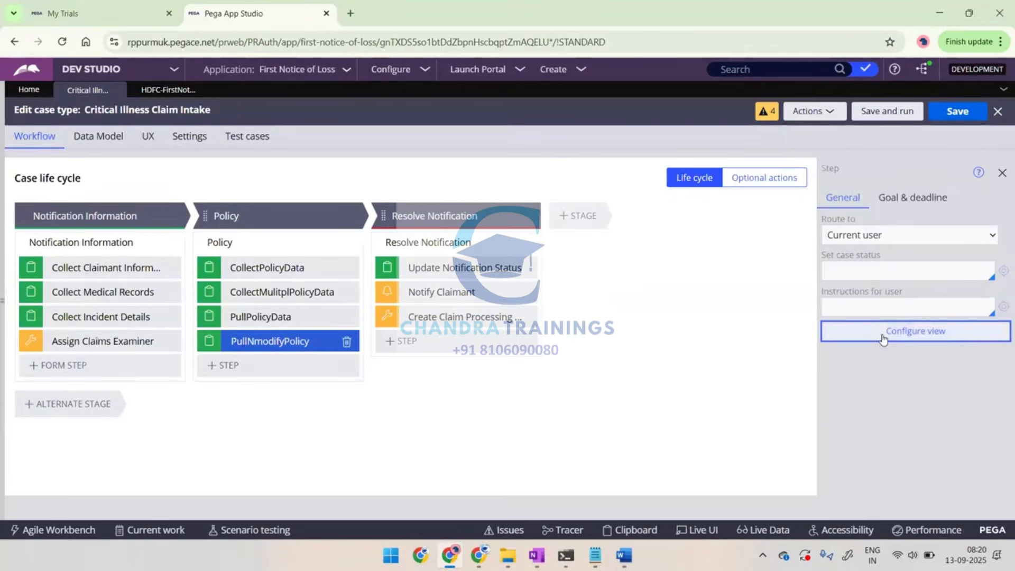
pyautogui.click(884, 332)
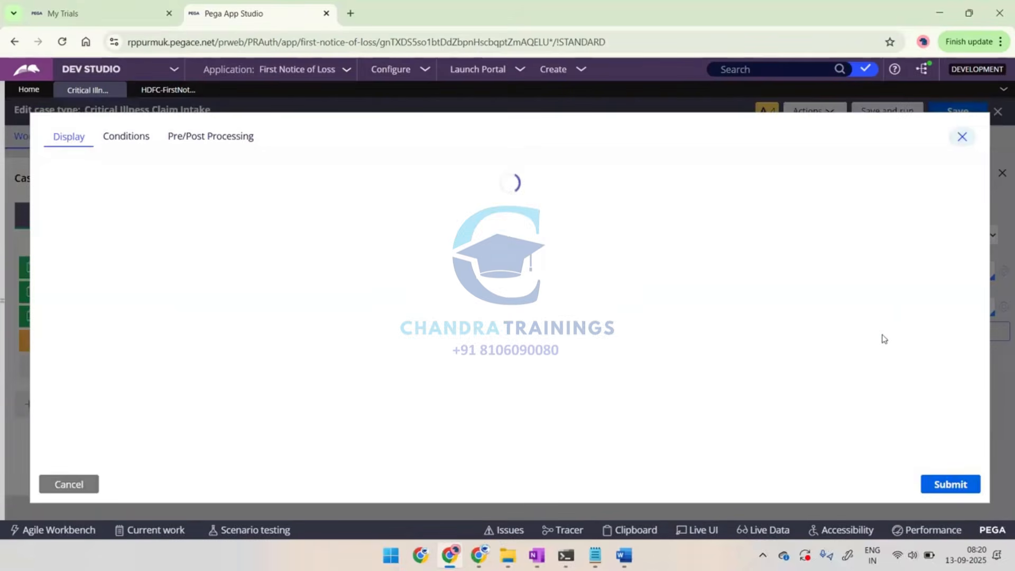
pyautogui.scroll(-1, 740, 423)
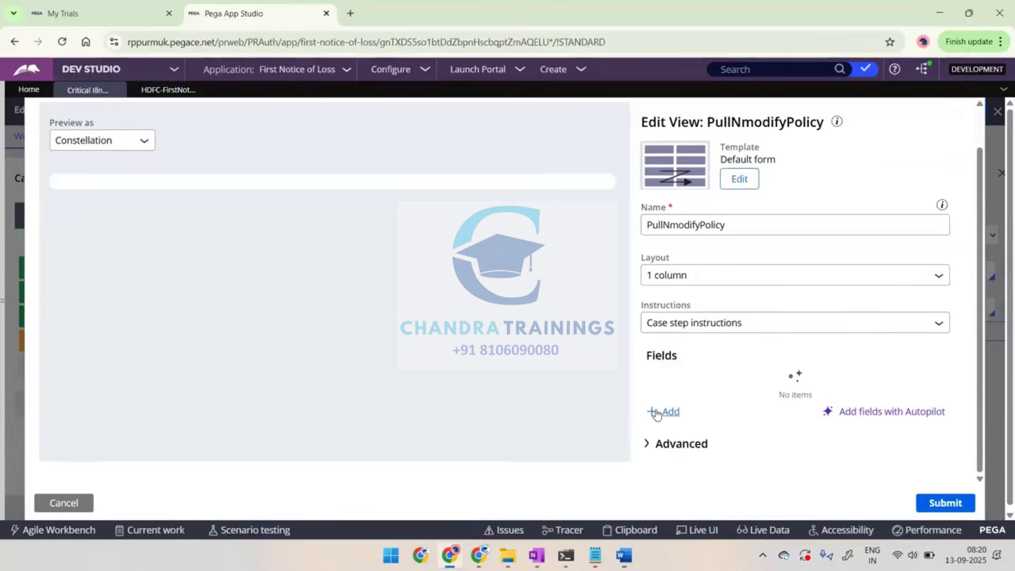
pyautogui.click(663, 411)
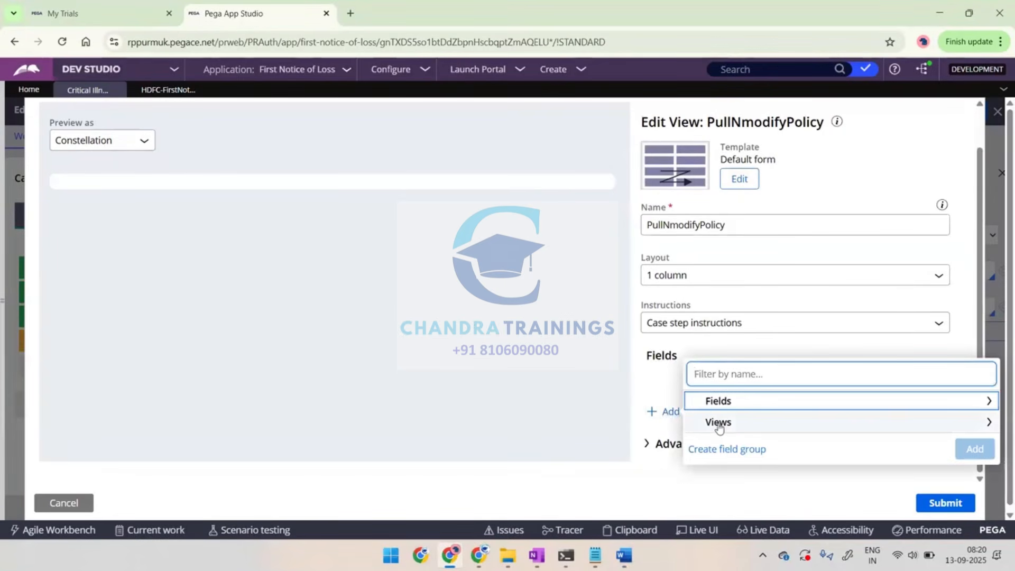
pyautogui.click(719, 425)
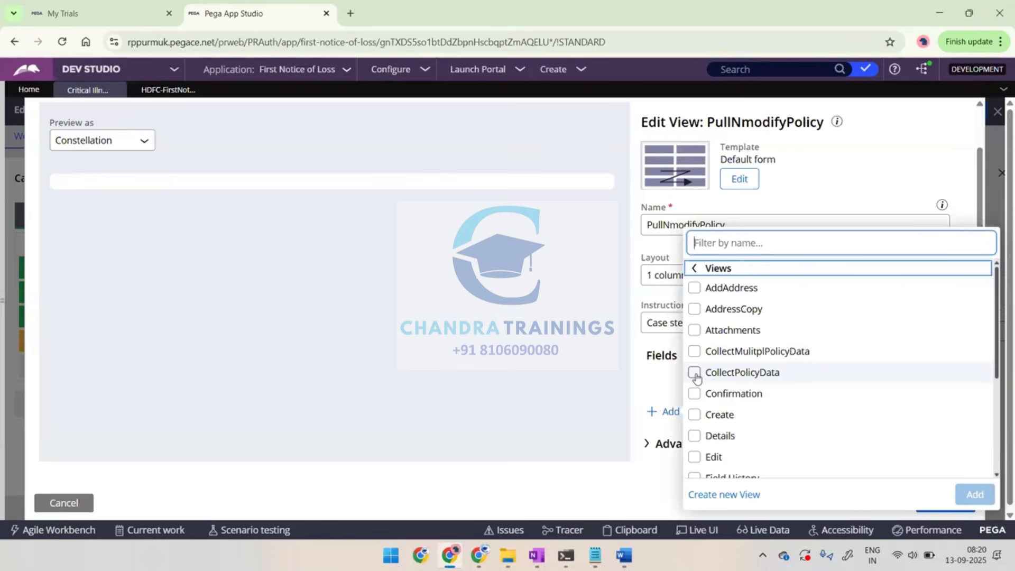
pyautogui.scroll(-3, 739, 374)
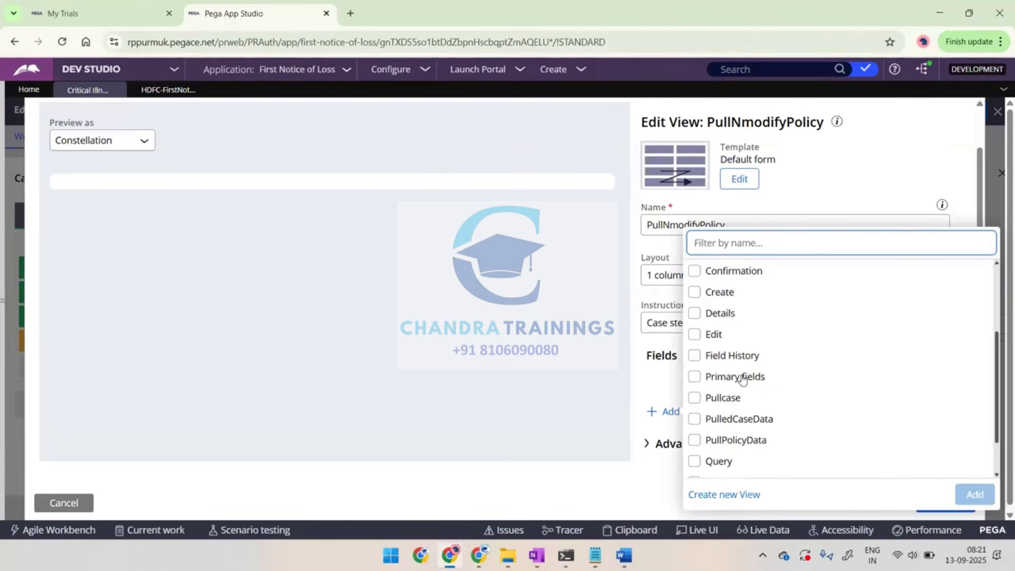
pyautogui.scroll(-1, 709, 427)
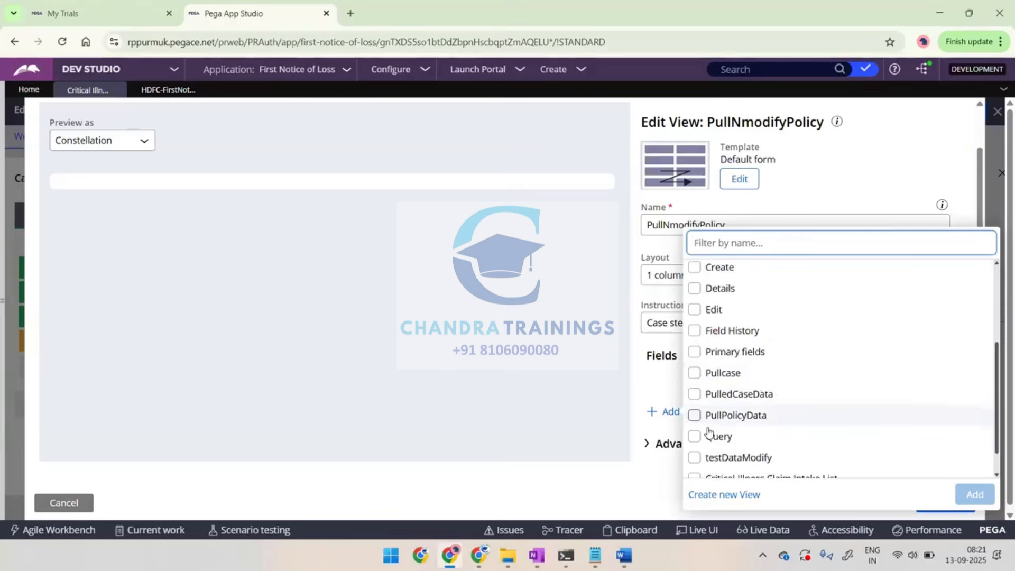
pyautogui.scroll(-1, 709, 431)
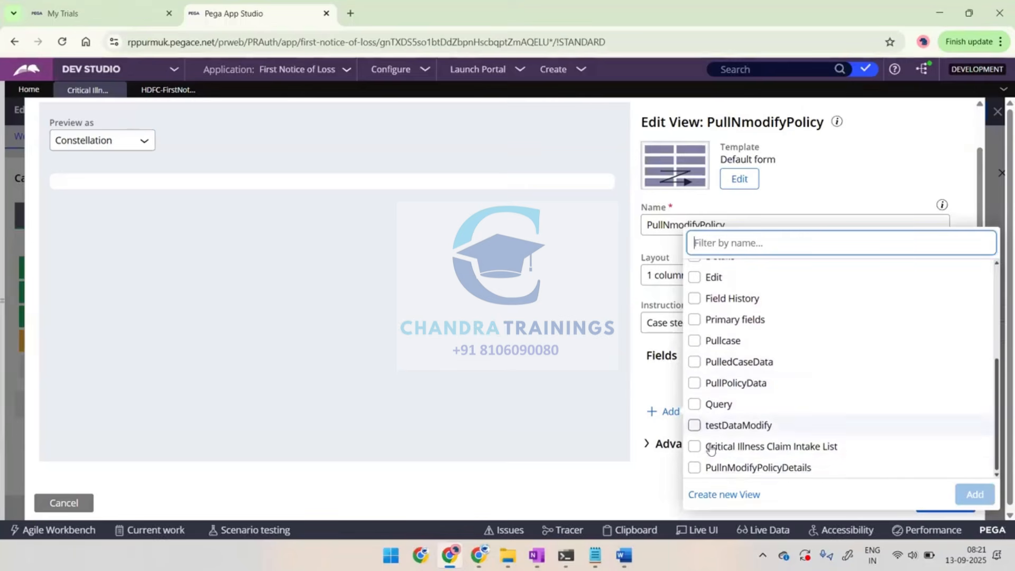
pyautogui.click(694, 468)
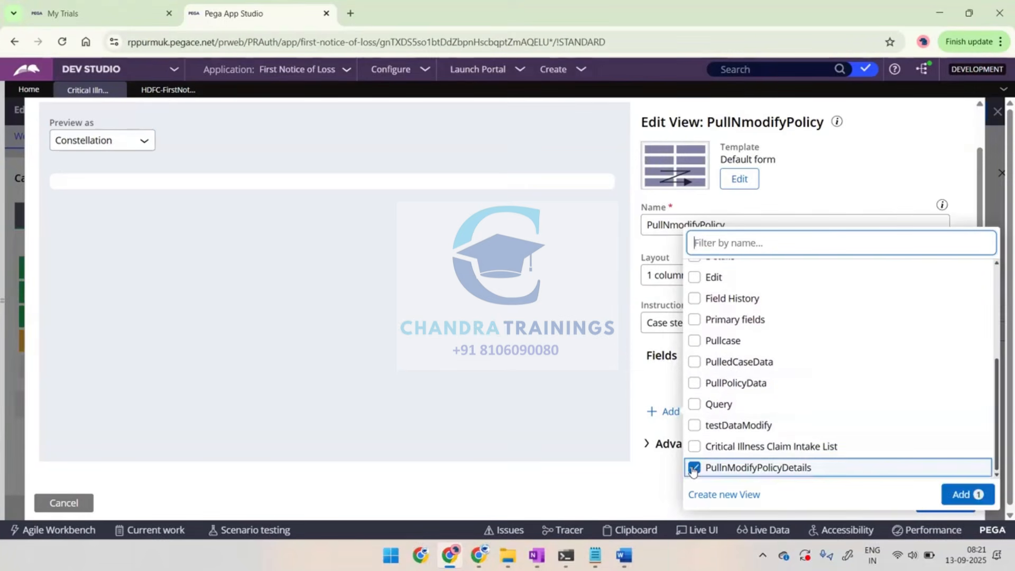
pyautogui.click(958, 495)
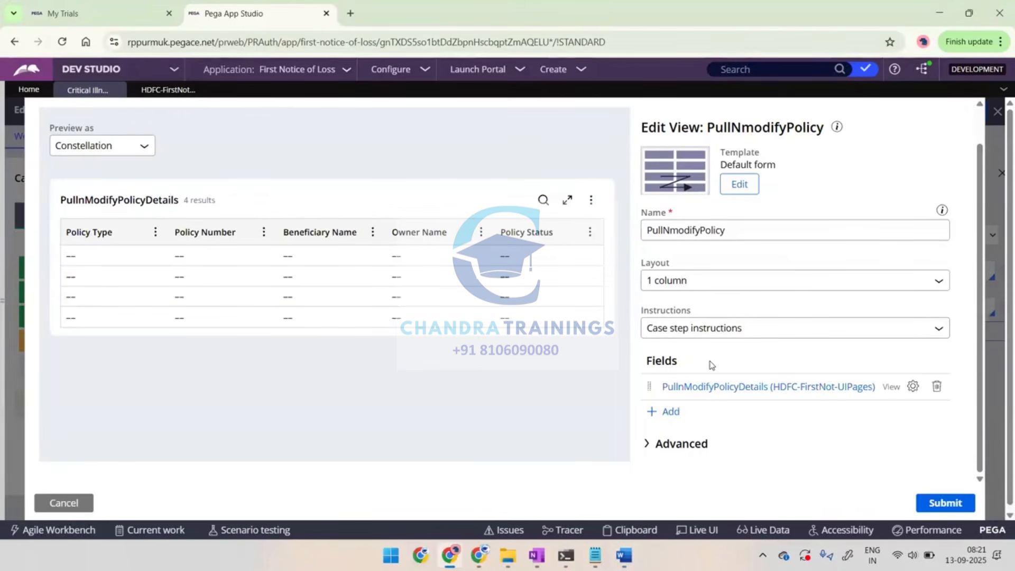
pyautogui.click(942, 503)
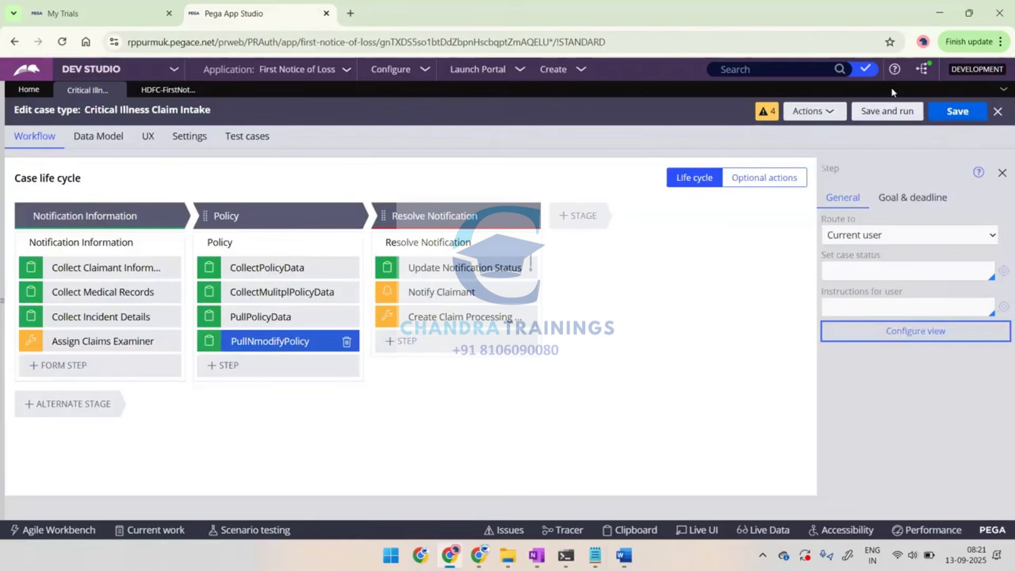
# Switch to the Word notes, paste the capture of the configured PullNmodifyPolicy view, and write "Save" below it
pyautogui.hotkey('alt', 'Tab')
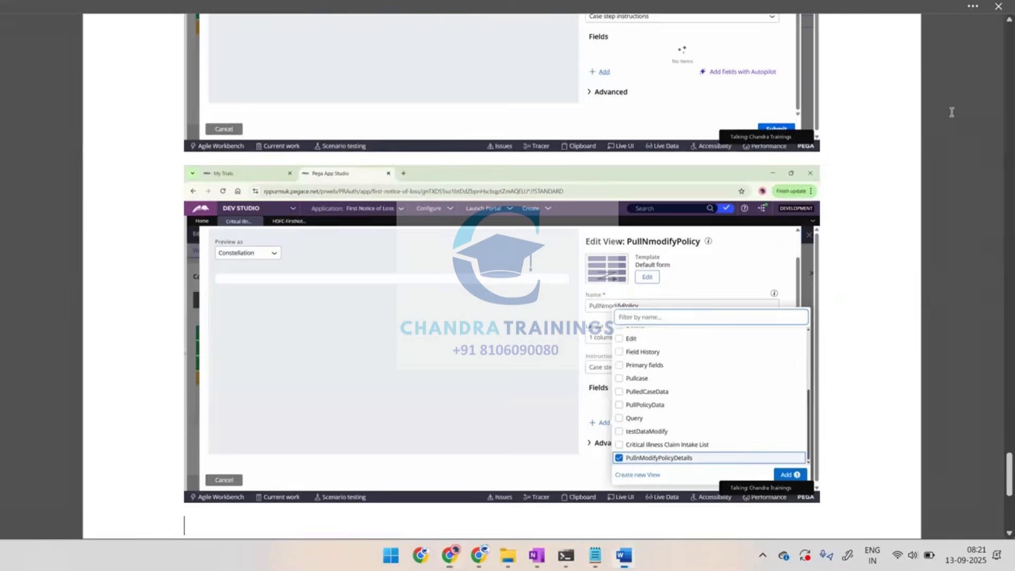
pyautogui.hotkey('ctrl', 'v')
pyautogui.press('Return')
pyautogui.write('Save')
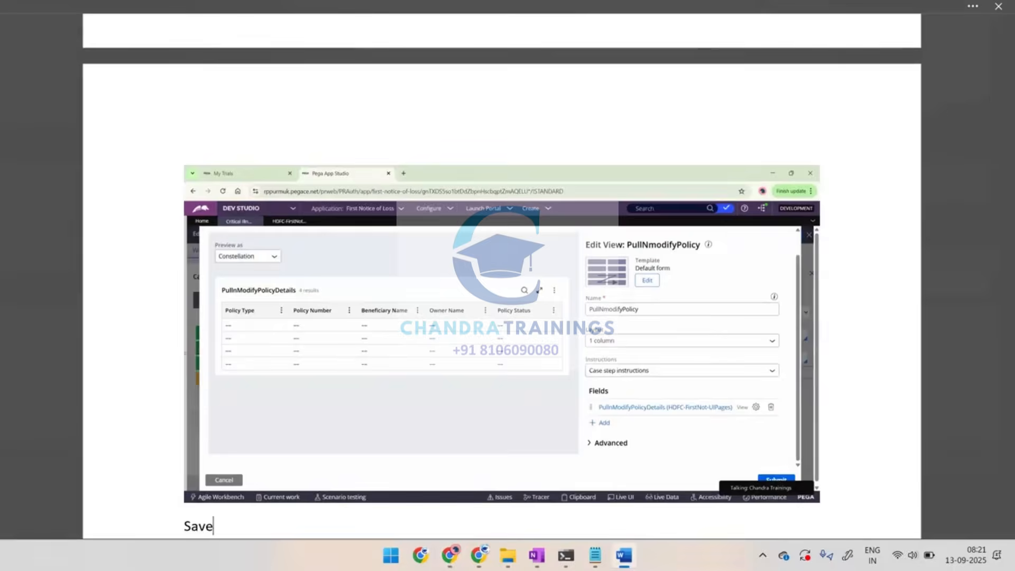
# Add the line "Run case and test" below "Save" in the Word notes
pyautogui.press('Return')
pyautogui.write('Run case and test')
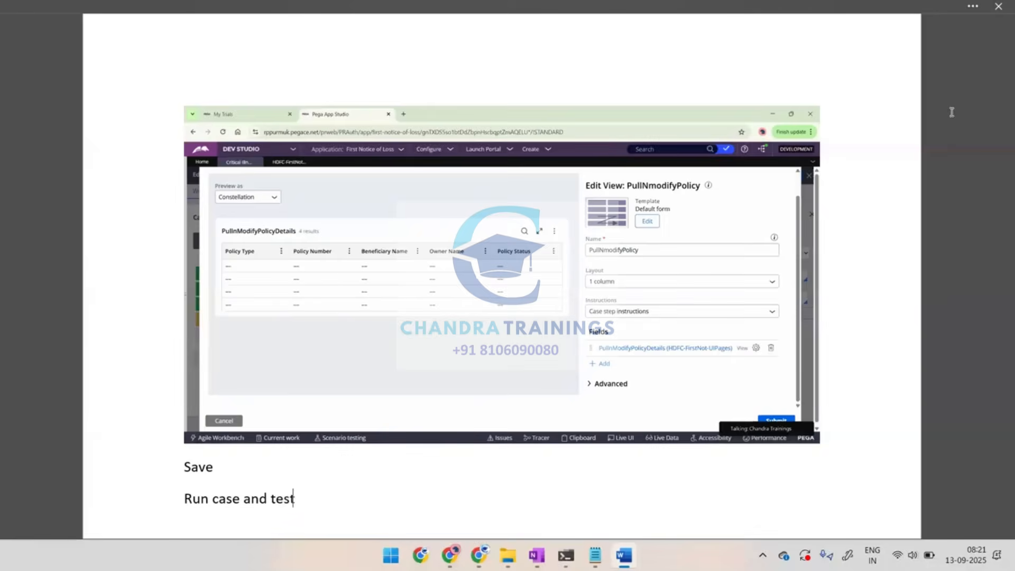
pyautogui.press('Return')
# Return to Dev Studio, create a new Critical Illness Claim Intake case, and advance it through Notification Information with the forms left blank
pyautogui.hotkey('alt', 'Tab')
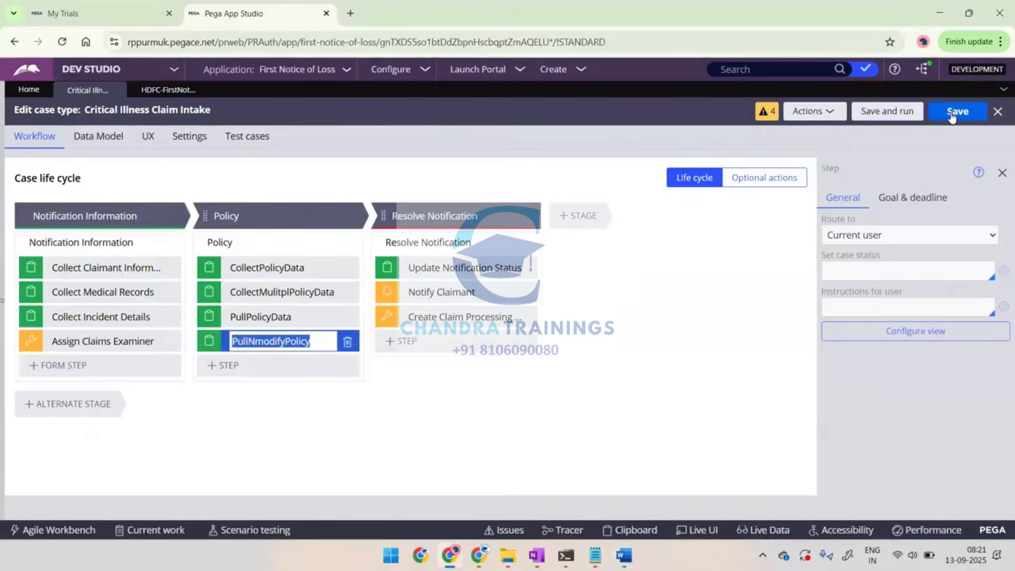
pyautogui.click(556, 74)
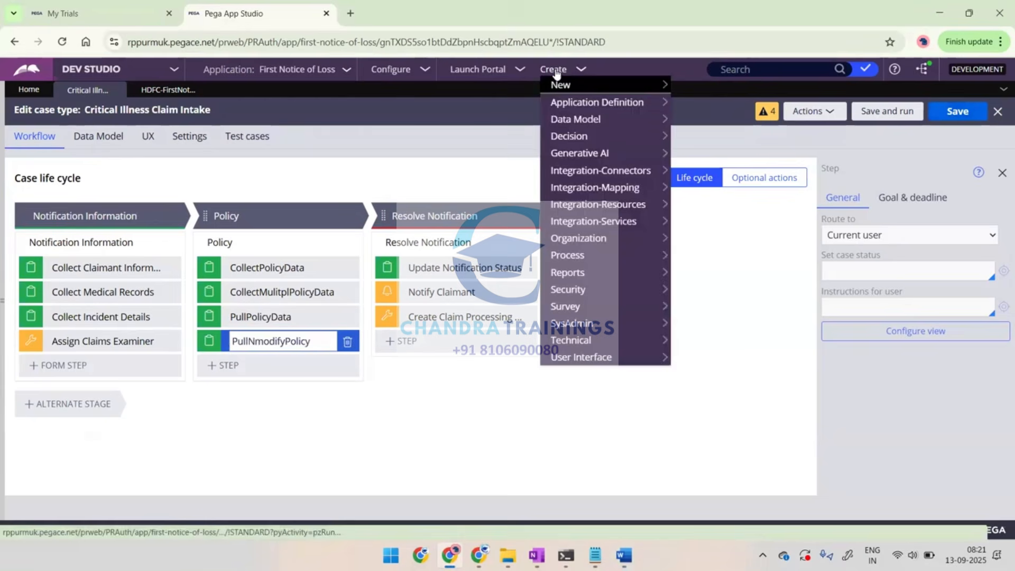
pyautogui.moveTo(666, 86)
pyautogui.click(702, 87)
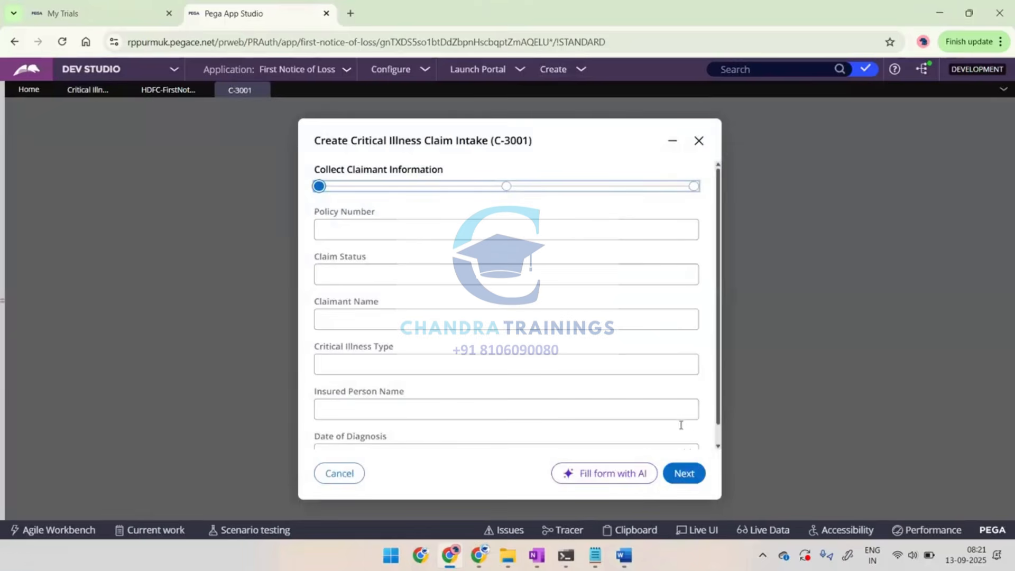
pyautogui.click(681, 475)
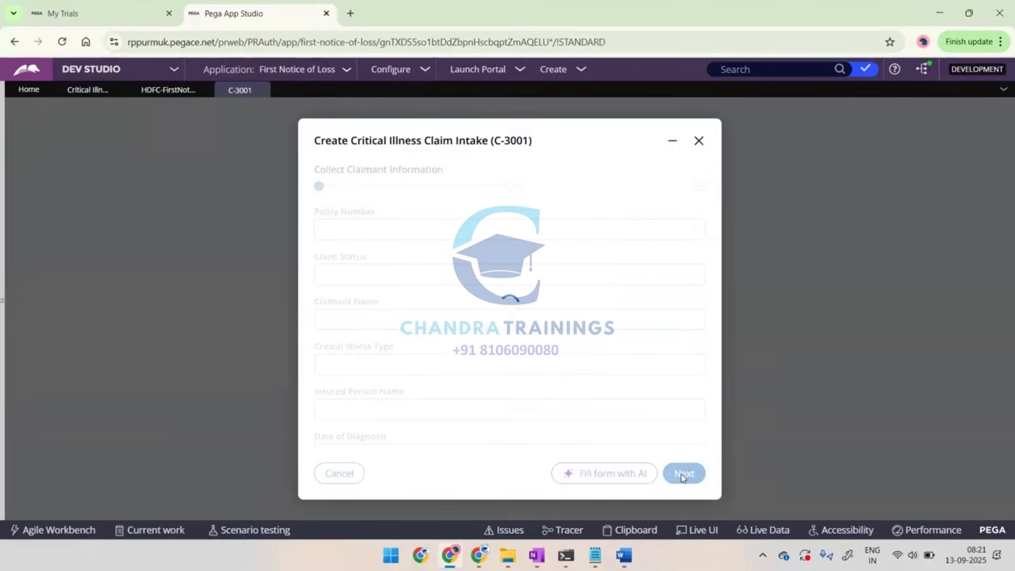
pyautogui.click(685, 246)
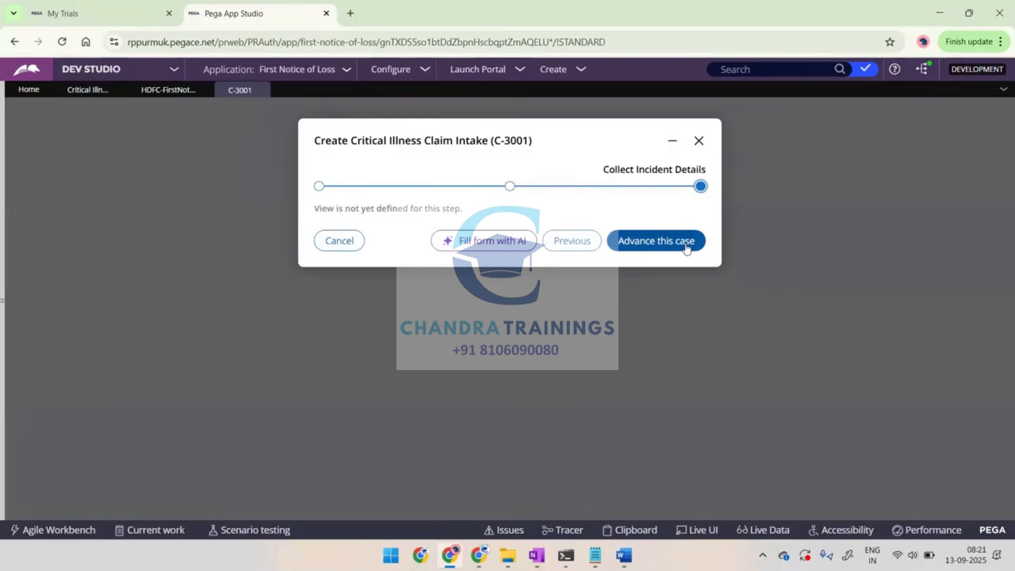
pyautogui.click(655, 246)
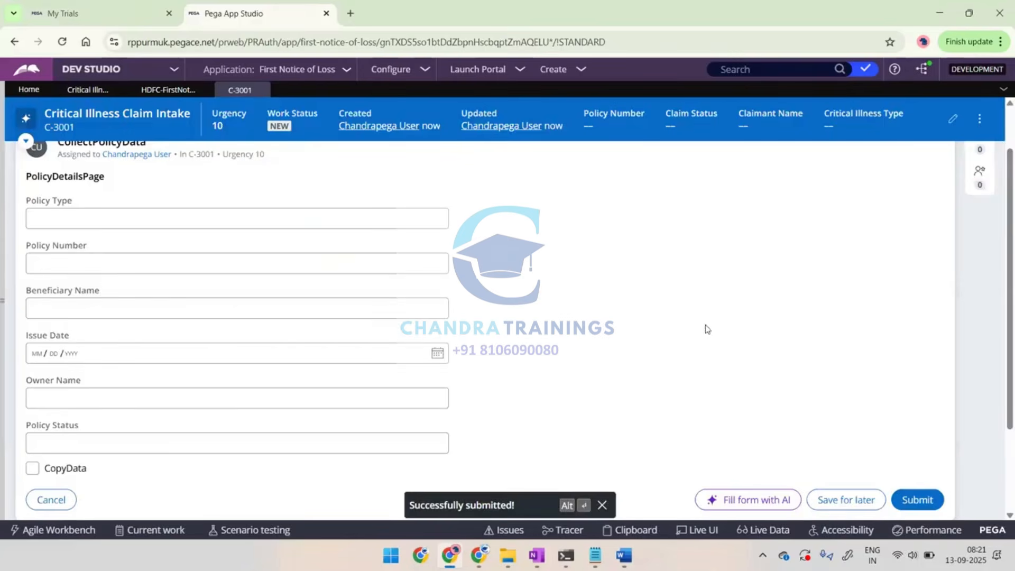
# Submit the CollectPolicyData, CollectMulitplPolicyData and PullPolicyData steps unchanged to reach the PullNmodifyPolicy step
pyautogui.click(911, 500)
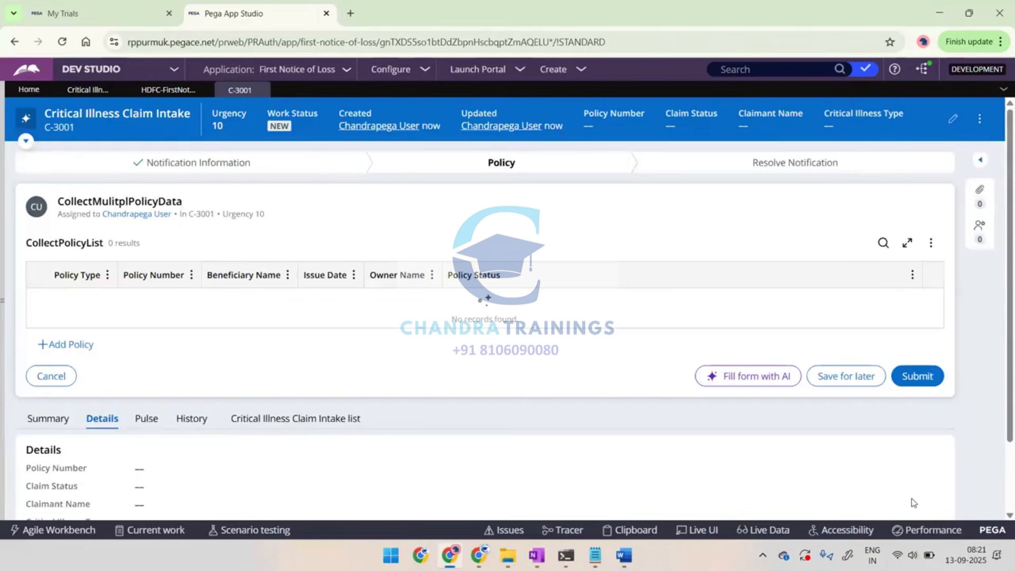
pyautogui.click(931, 381)
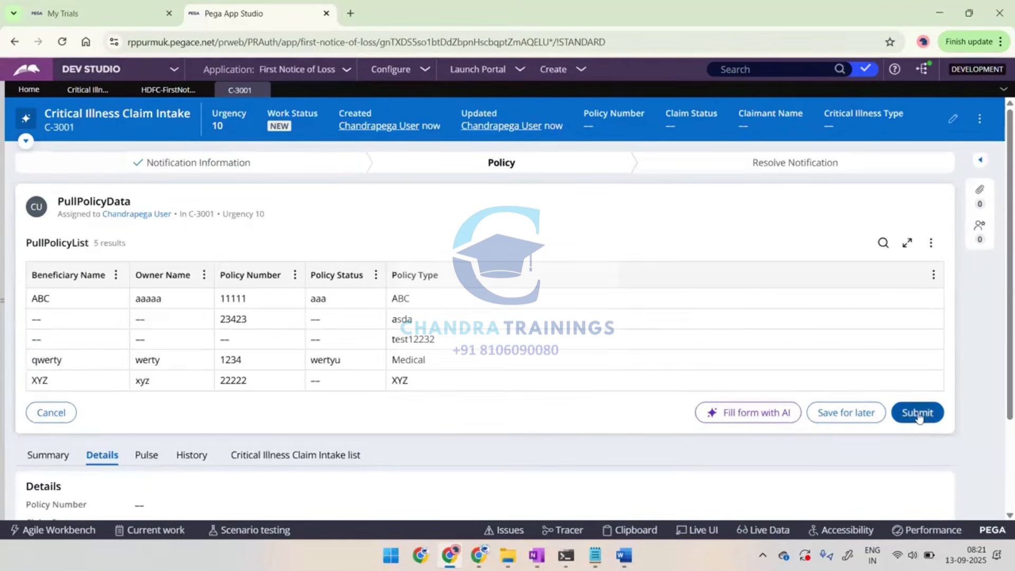
pyautogui.click(918, 412)
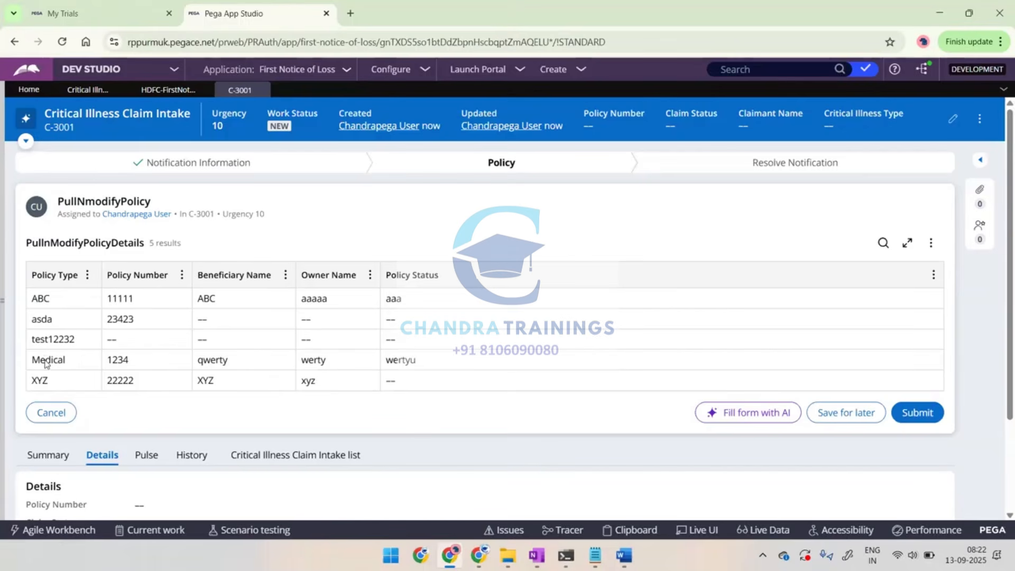
# Examine the pulled rows in the PullnModifyPolicyDetails list and the Policy data type's records, and return to the case type
pyautogui.click(56, 300)
pyautogui.click(125, 299)
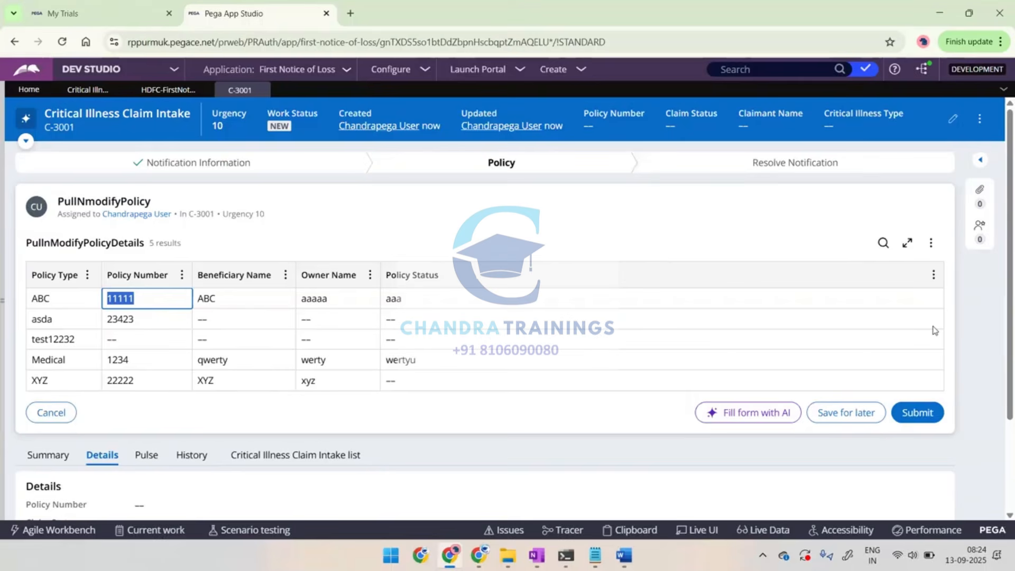
pyautogui.click(290, 254)
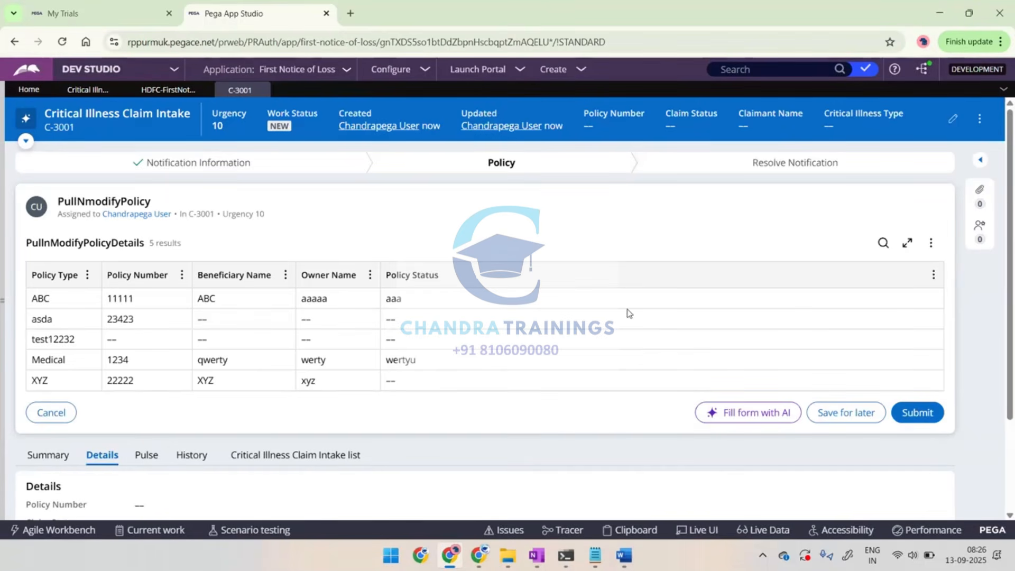
pyautogui.doubleClick(313, 298)
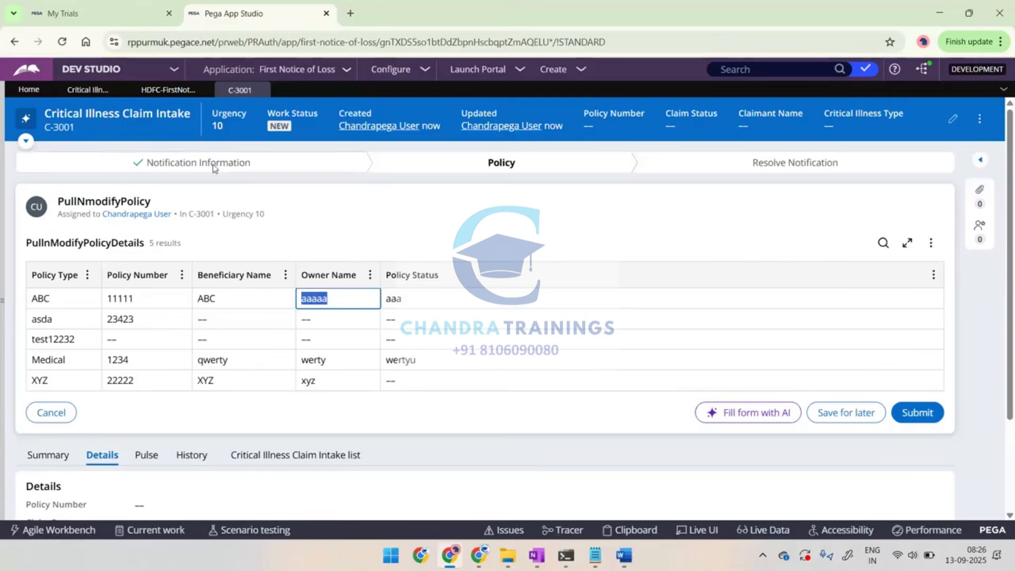
pyautogui.click(155, 94)
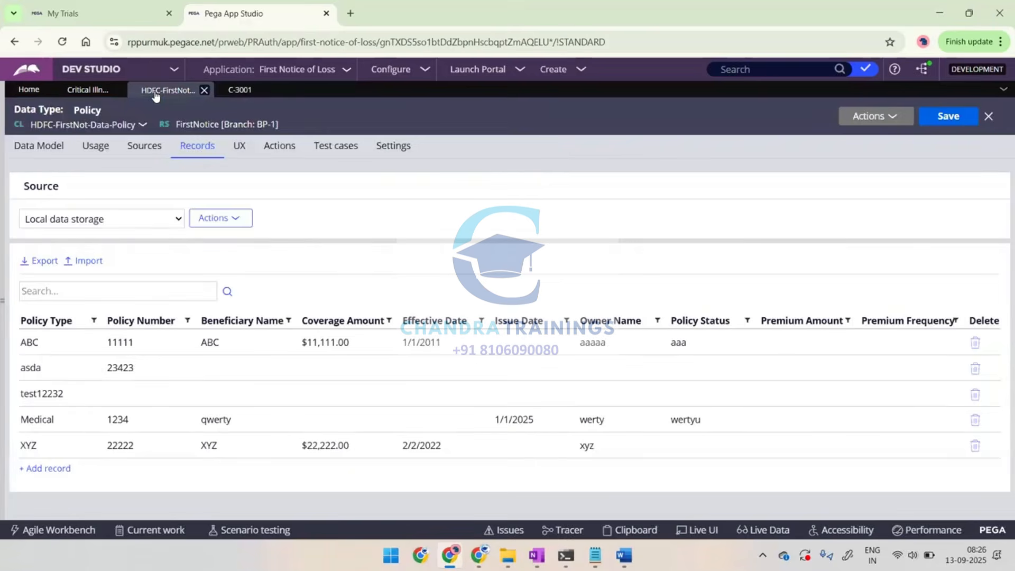
pyautogui.click(77, 95)
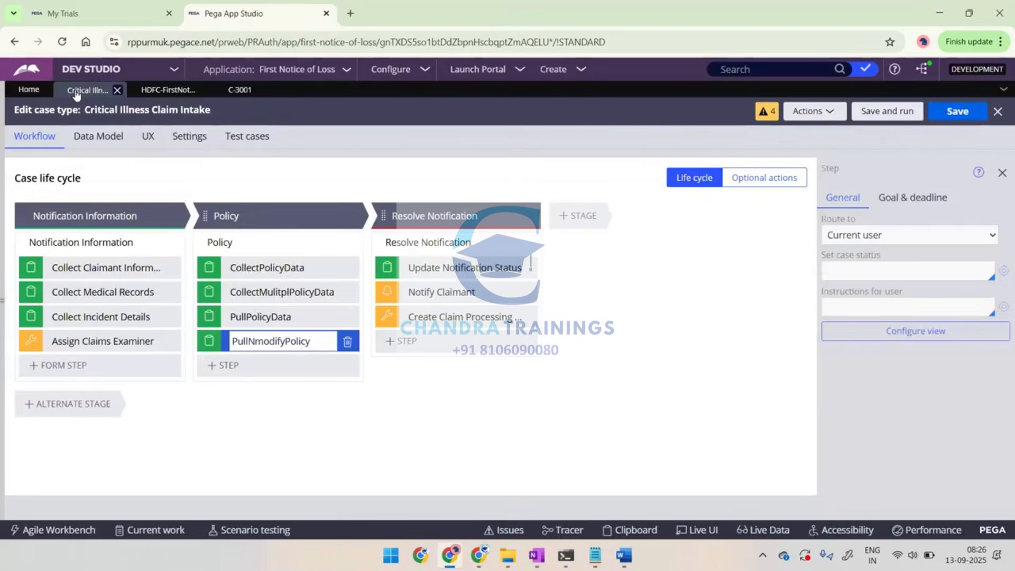
# Switch to the Word notes and write "Above design is just to pull data" below the case run capture
pyautogui.hotkey('alt', 'Tab')
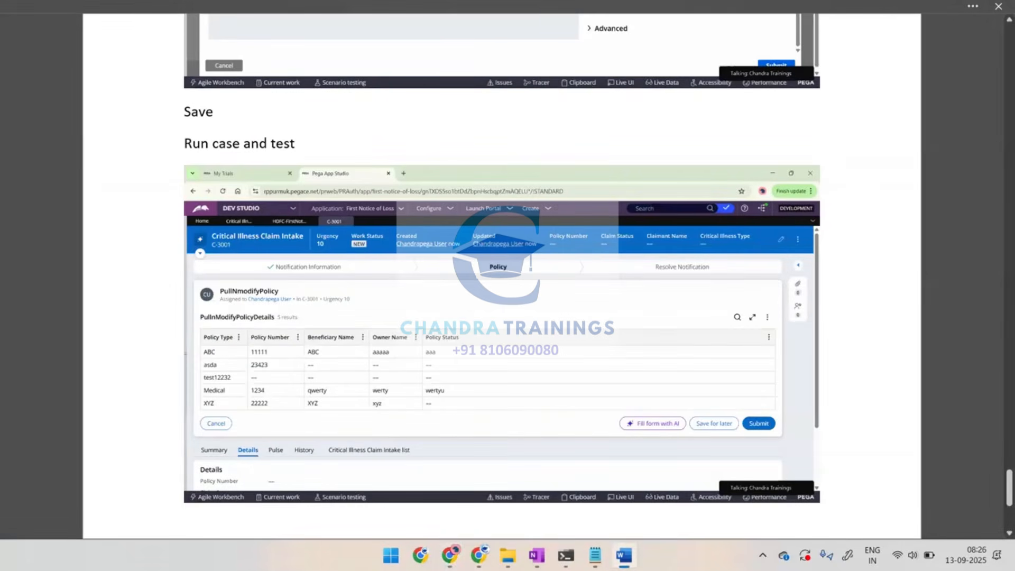
pyautogui.write('Above ')
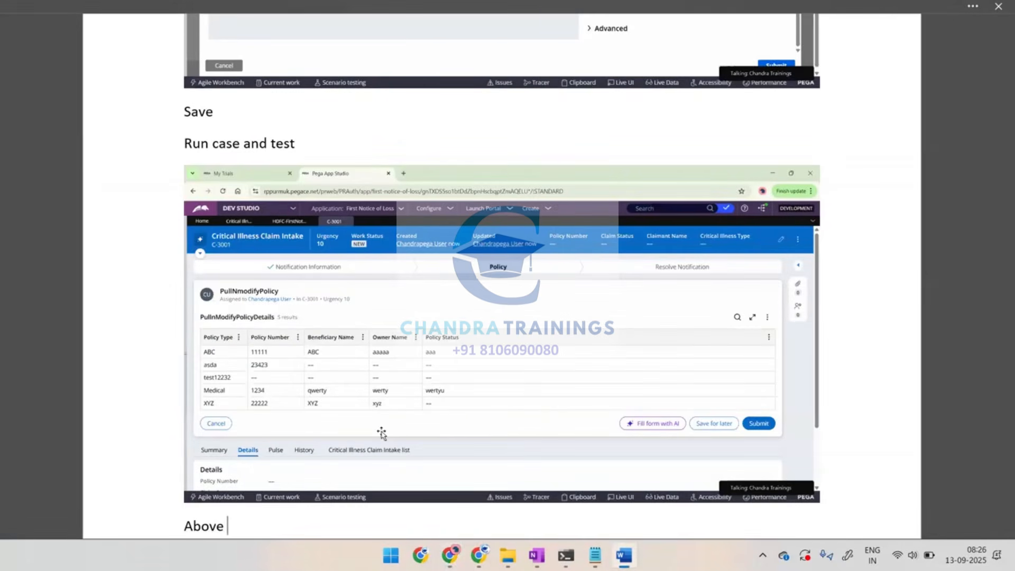
pyautogui.write('design is just to')
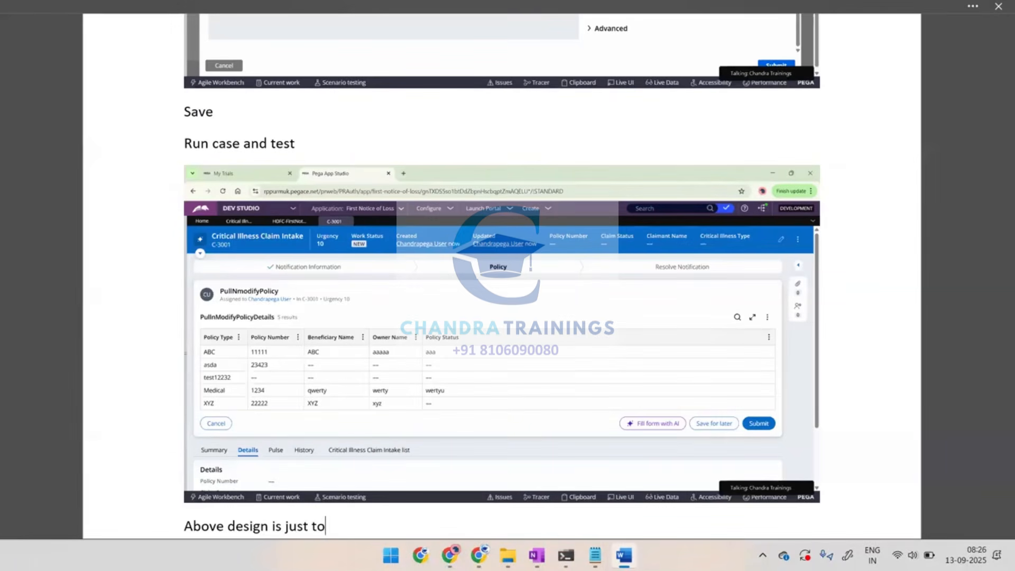
pyautogui.write(' pull data')
pyautogui.press('Return')
# Add the line "Make modifications in List view to add/modify records" to the Word notes
pyautogui.write('Make m')
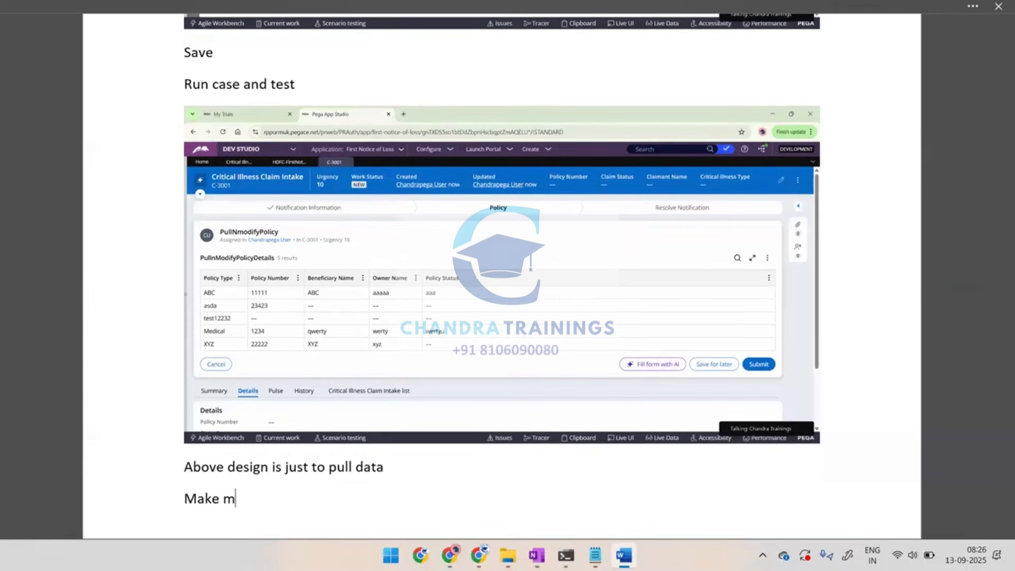
pyautogui.write('odifications i')
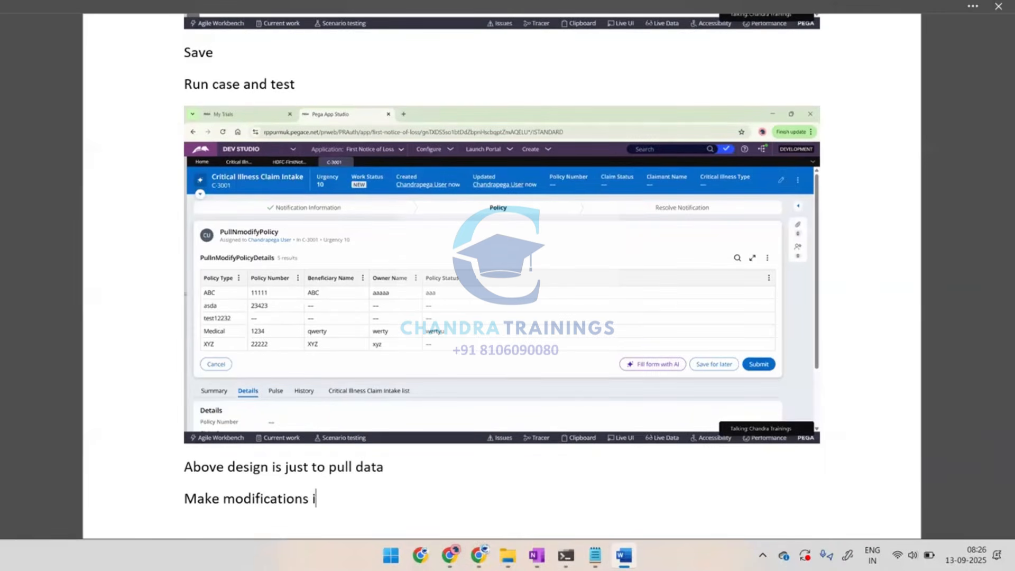
pyautogui.write('n List view to a')
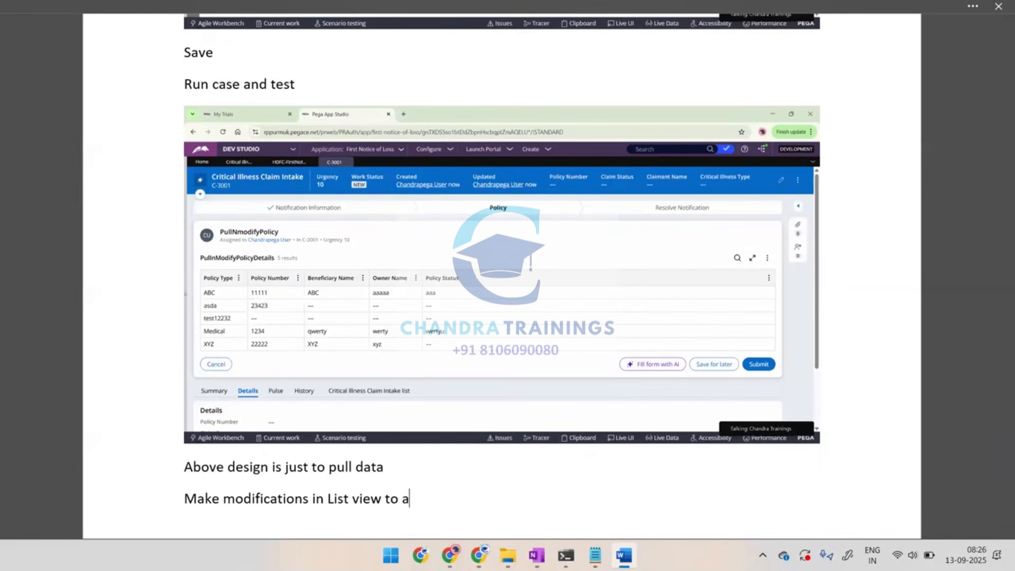
pyautogui.write('dd/modify')
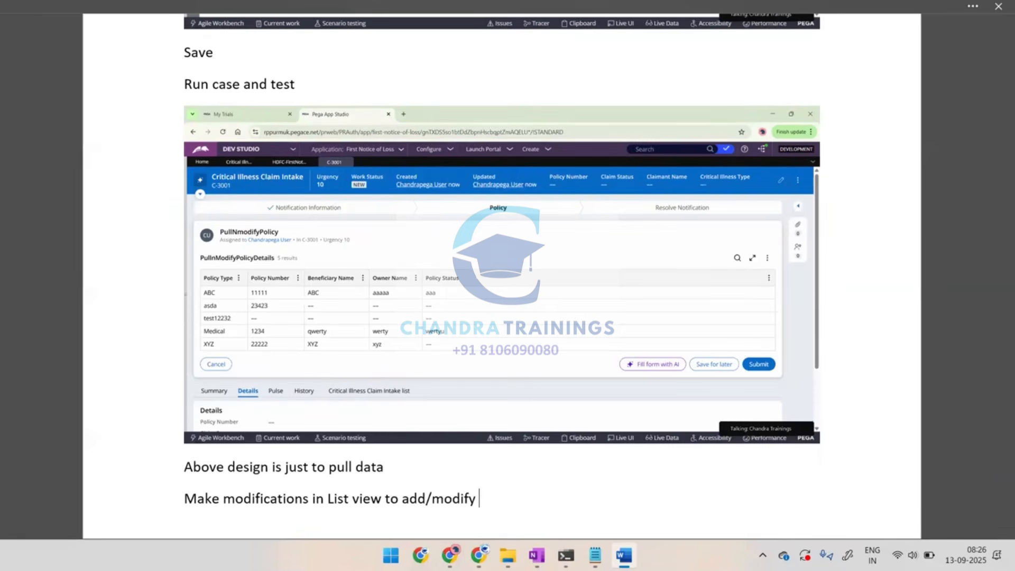
pyautogui.write(' da')
pyautogui.press('BackSpace')
pyautogui.press('BackSpace')
pyautogui.write('records')
pyautogui.press('Return')
# Return to Dev Studio, open the PullnModifyPolicyDetails view for editing, and allow edit, delete, create and custom actions
pyautogui.hotkey('alt', 'Tab')
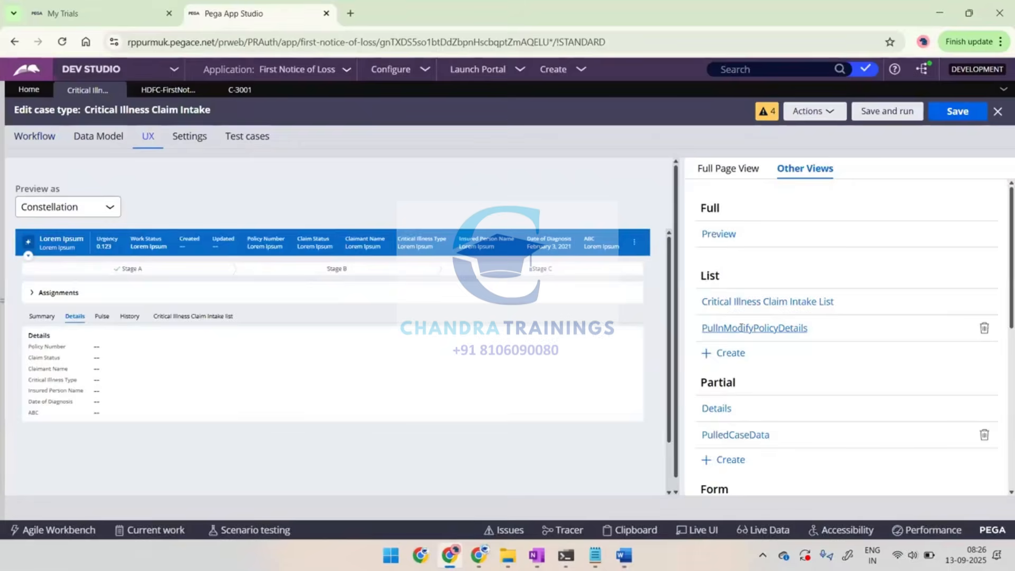
pyautogui.click(740, 327)
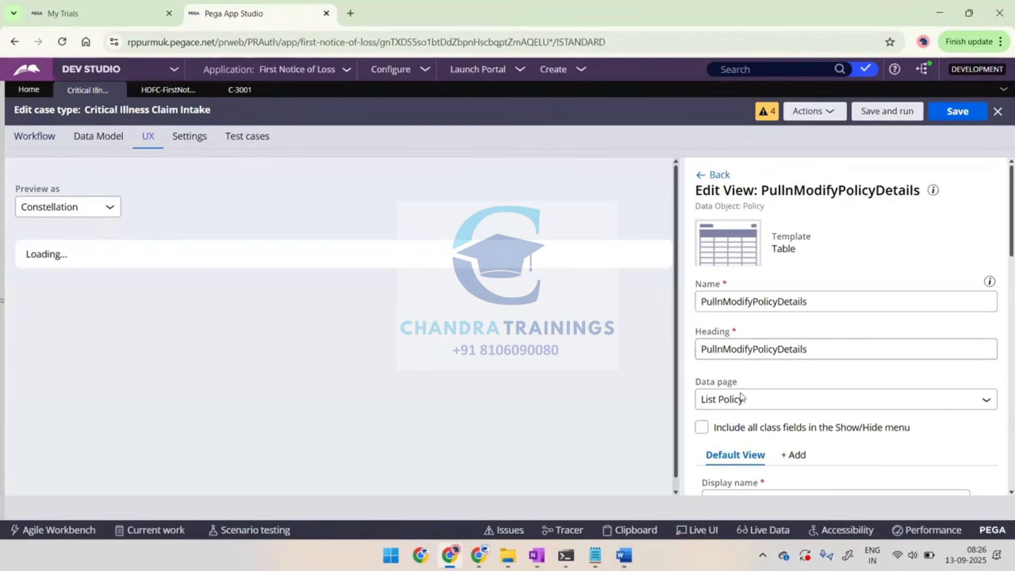
pyautogui.scroll(-4, 745, 412)
pyautogui.scroll(2, 748, 422)
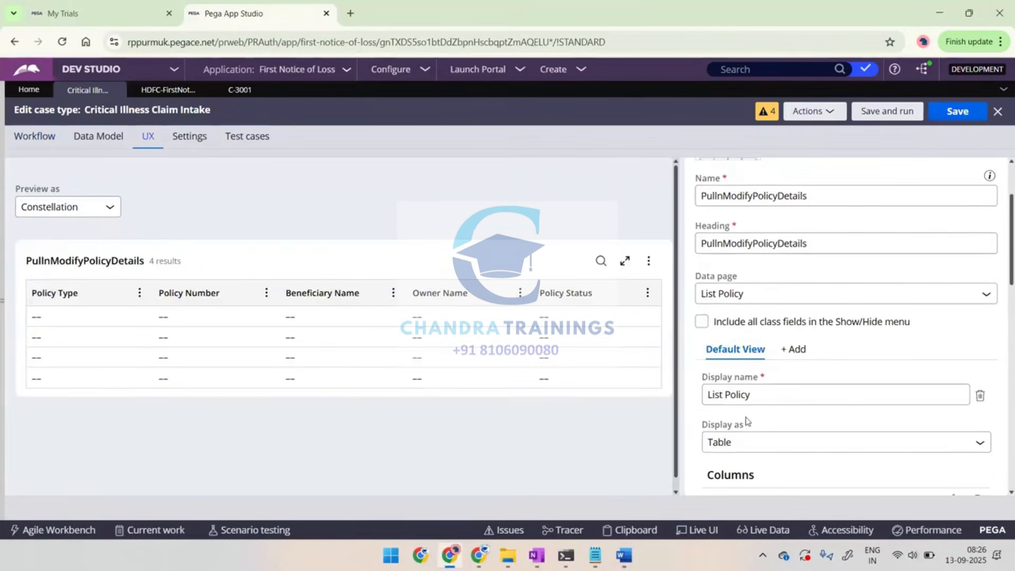
pyautogui.scroll(-7, 746, 422)
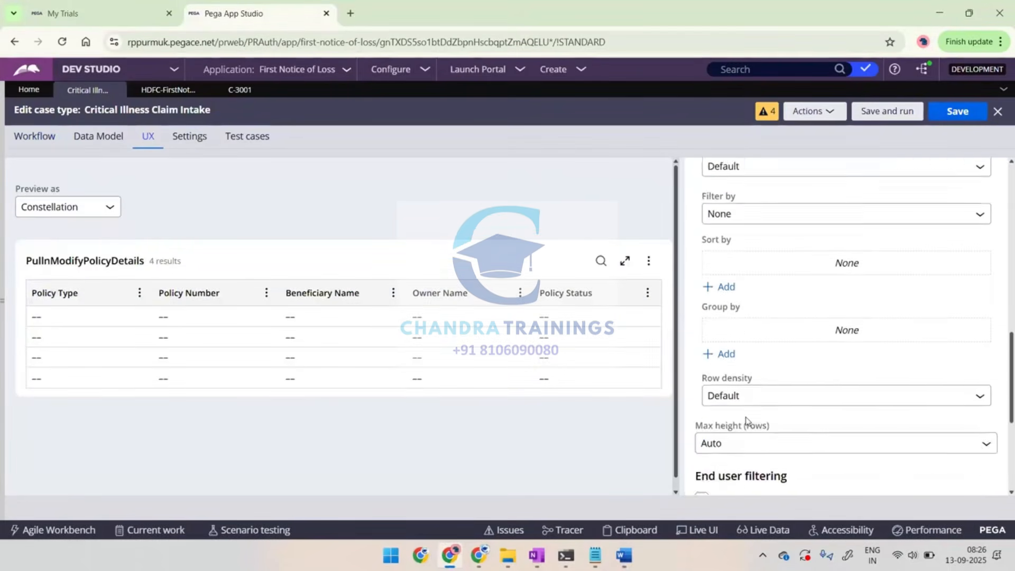
pyautogui.scroll(-4, 746, 420)
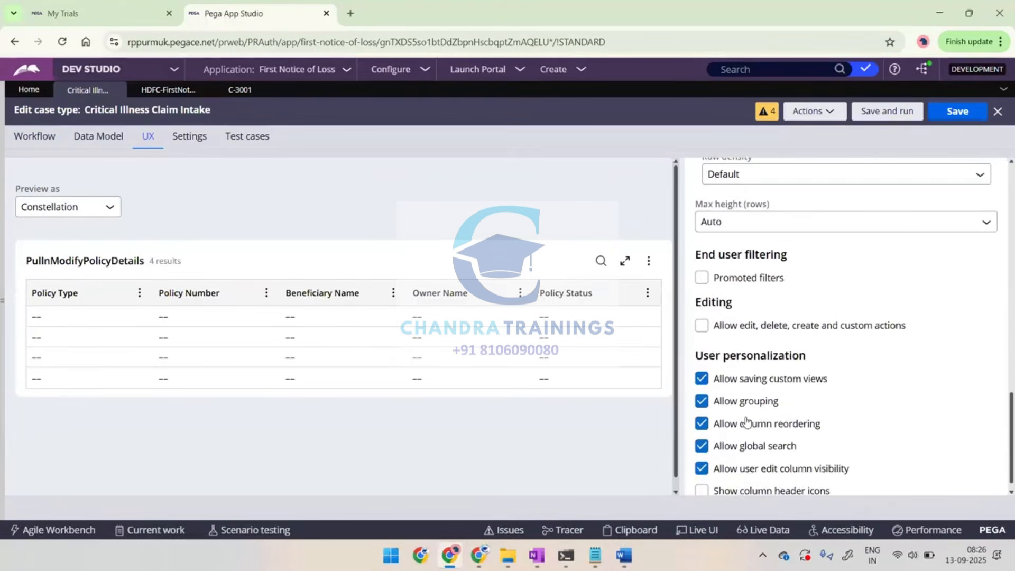
pyautogui.scroll(-1, 745, 421)
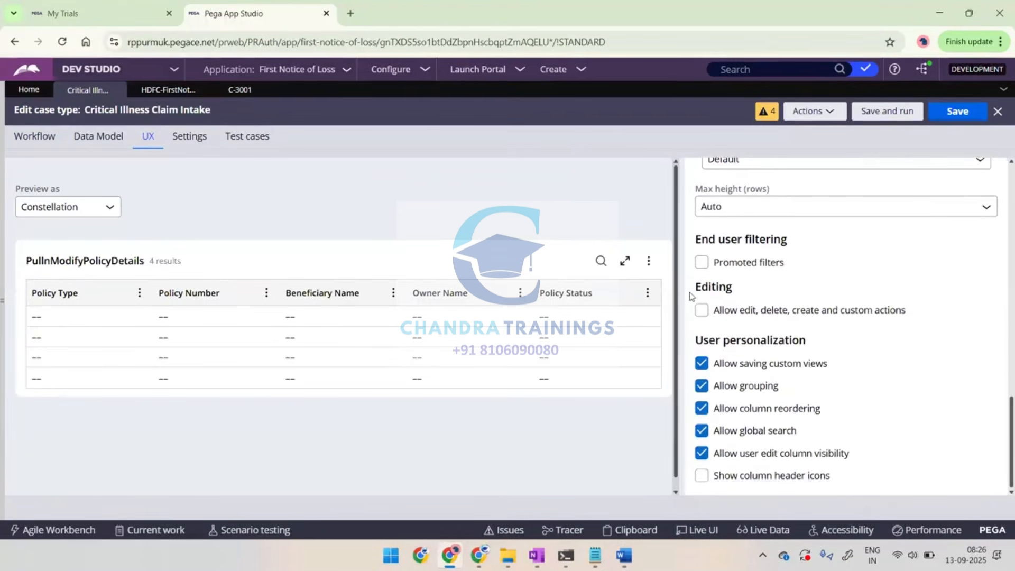
pyautogui.doubleClick(747, 292)
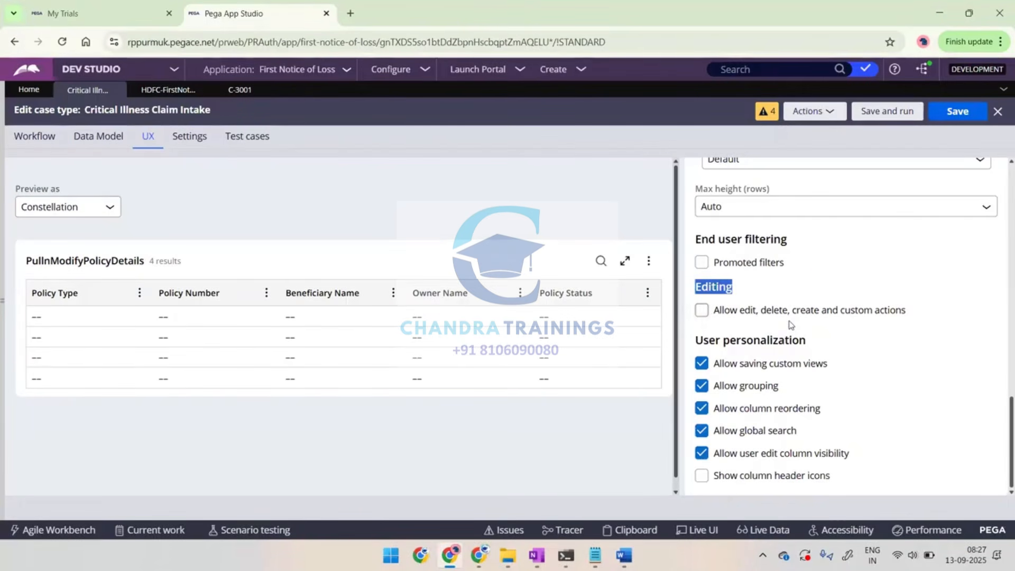
pyautogui.click(700, 315)
pyautogui.click(701, 312)
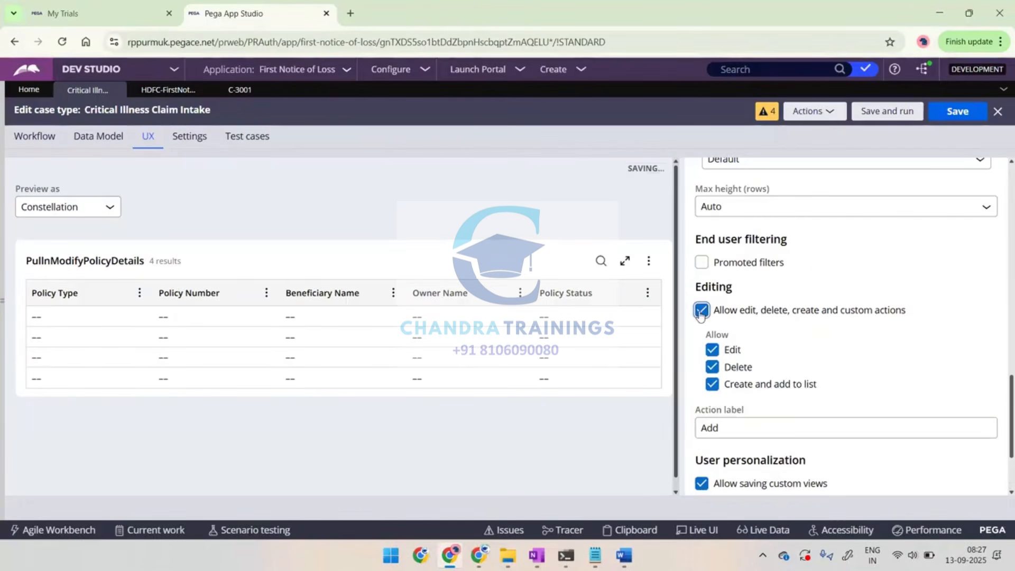
# Set the action label of the list view's editing options to "Add Policy"
pyautogui.scroll(-1, 758, 354)
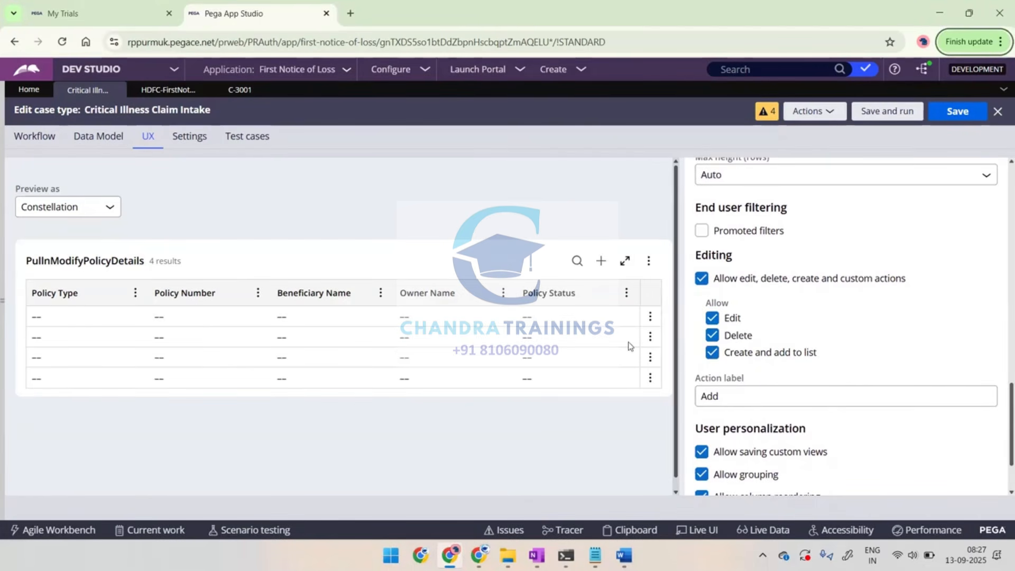
pyautogui.click(752, 396)
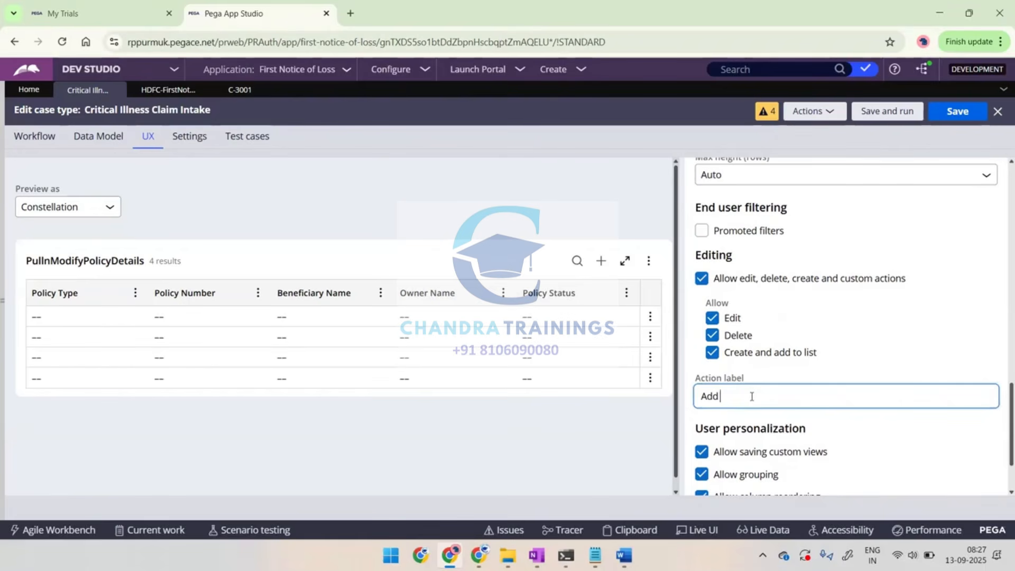
pyautogui.write('Policy')
# Capture the view's editing options with the action label highlighted, and paste the capture into the Word notes
pyautogui.hotkey('ctrl', 'a')
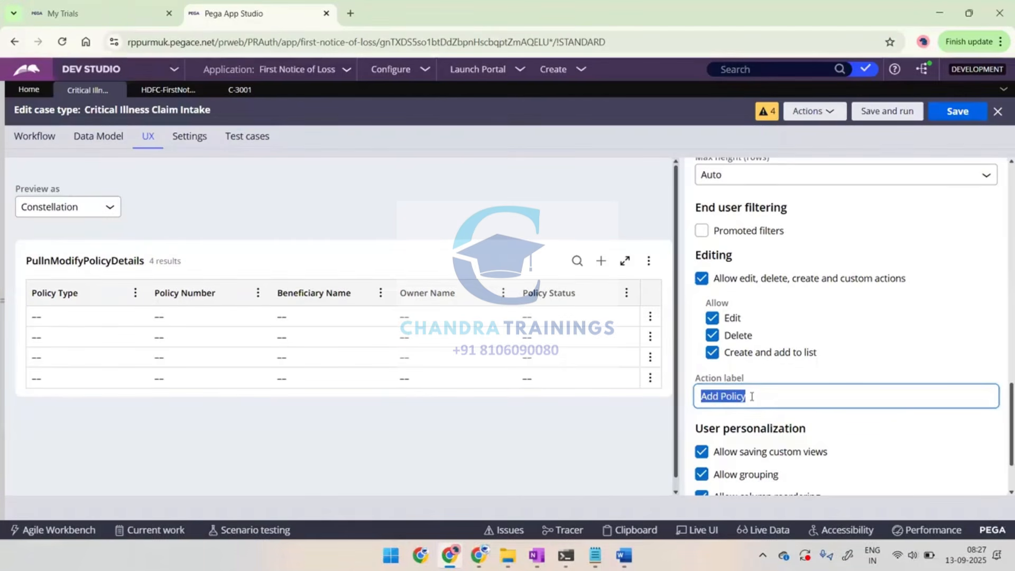
pyautogui.press('alt+Print')
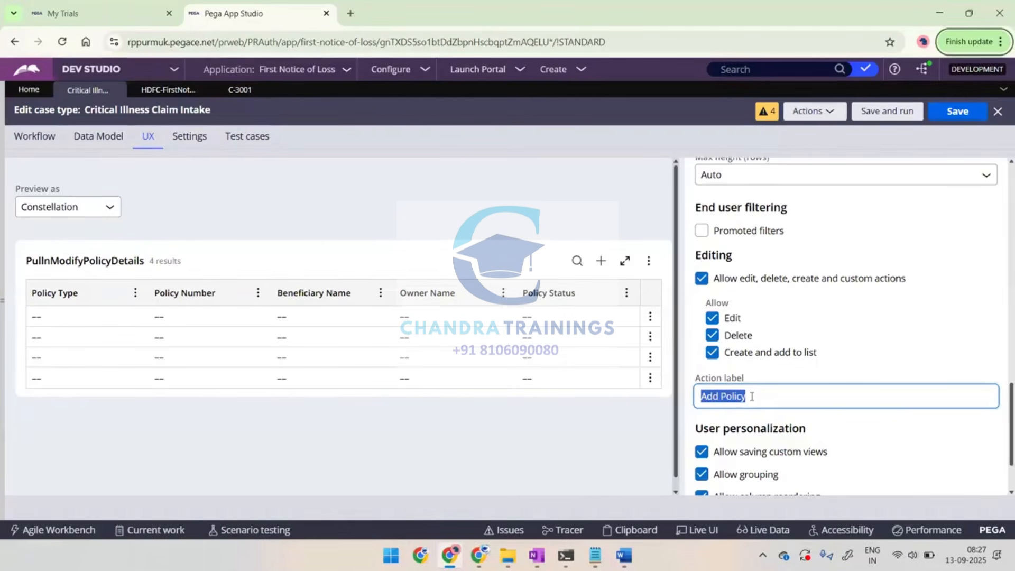
pyautogui.hotkey('alt', 'Tab')
pyautogui.hotkey('ctrl', 'v')
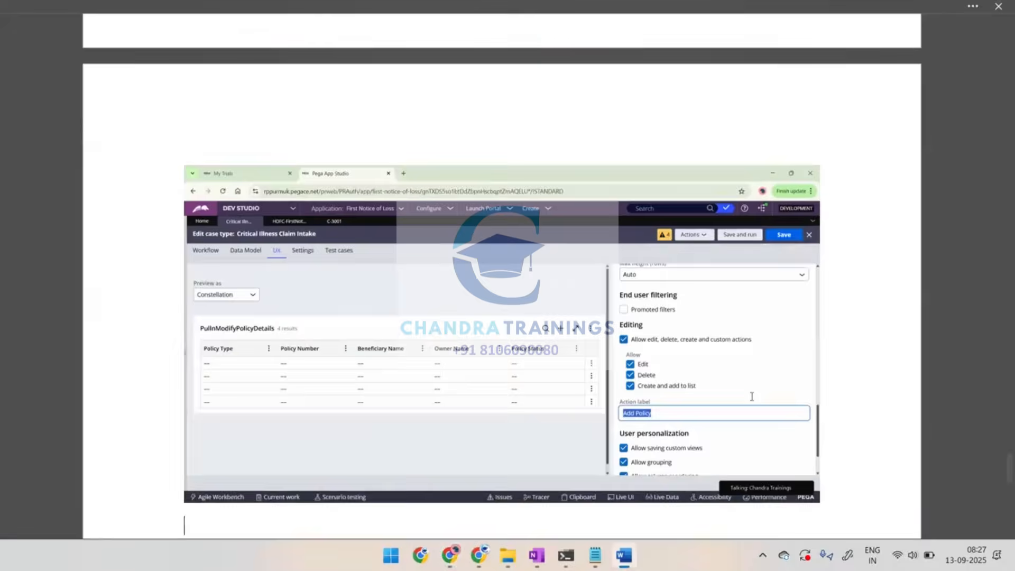
# Return to Dev Studio, save the Critical Illness Claim Intake case type, and create a new case of that type
pyautogui.hotkey('alt', 'Tab')
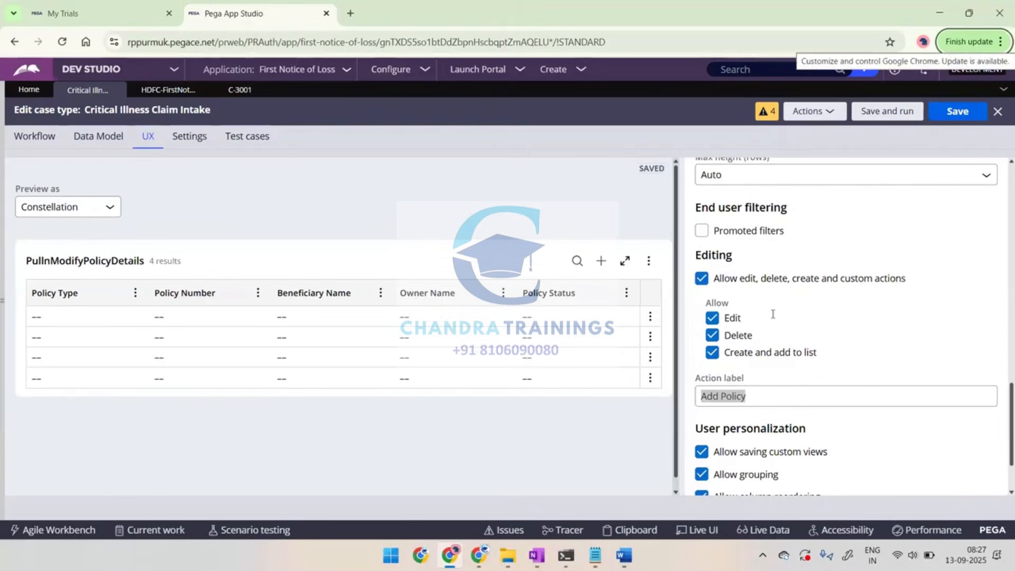
pyautogui.click(951, 116)
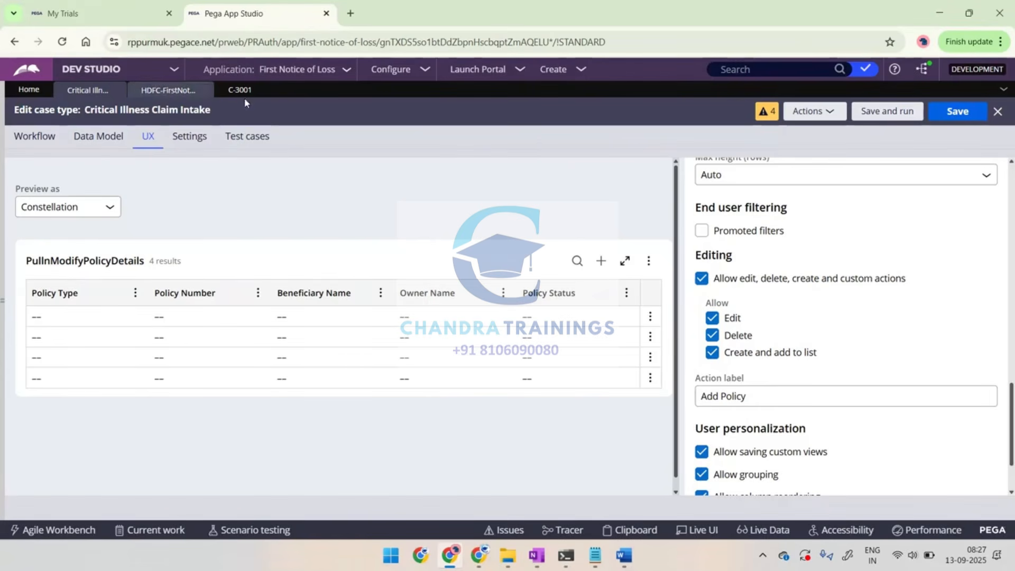
pyautogui.click(173, 92)
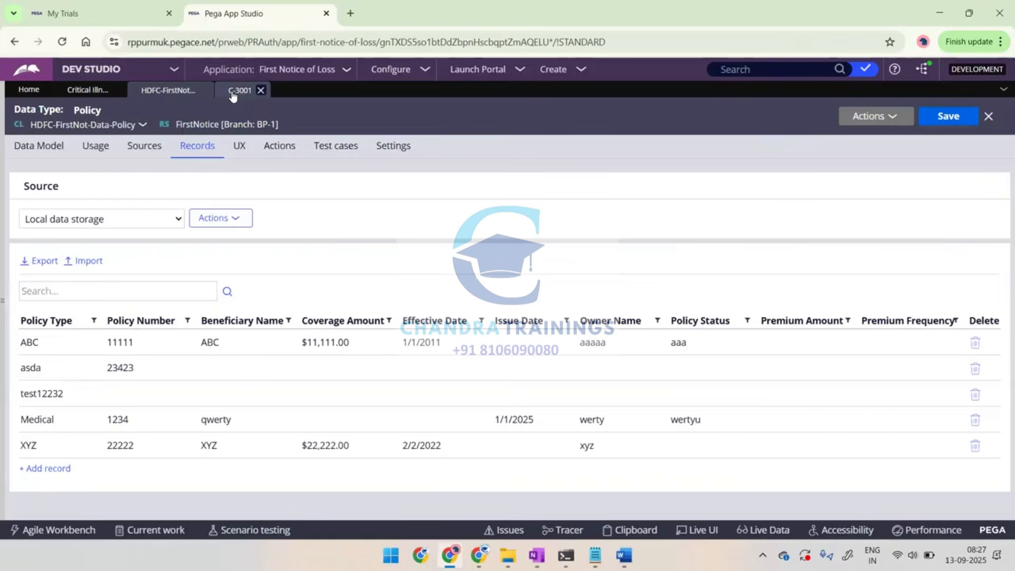
pyautogui.click(232, 95)
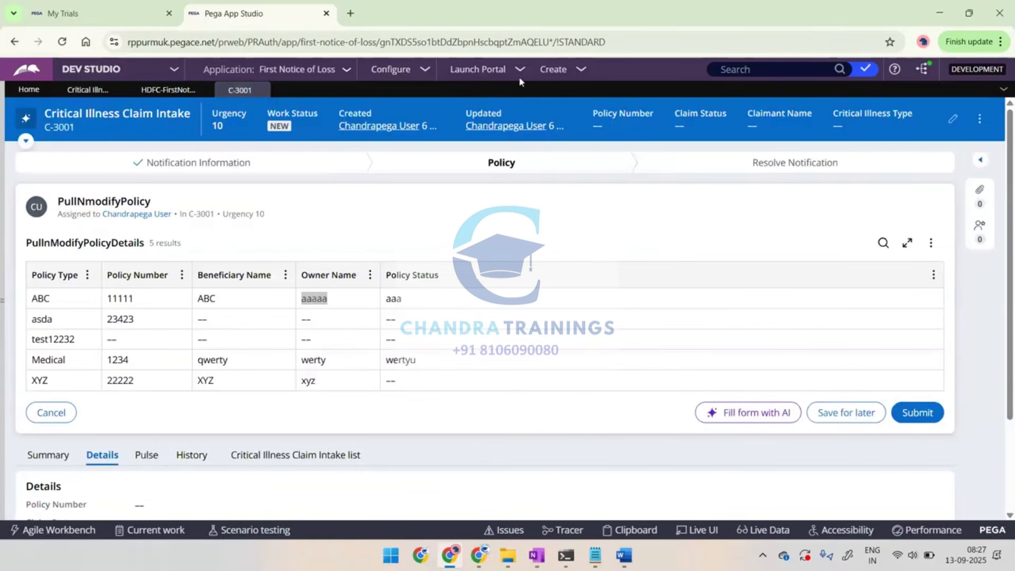
pyautogui.click(979, 119)
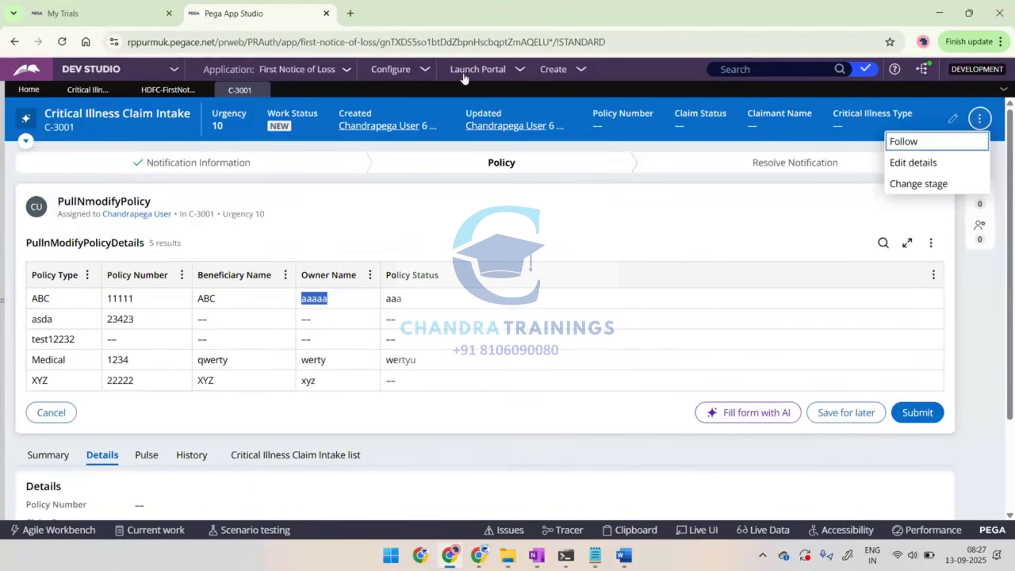
pyautogui.click(552, 71)
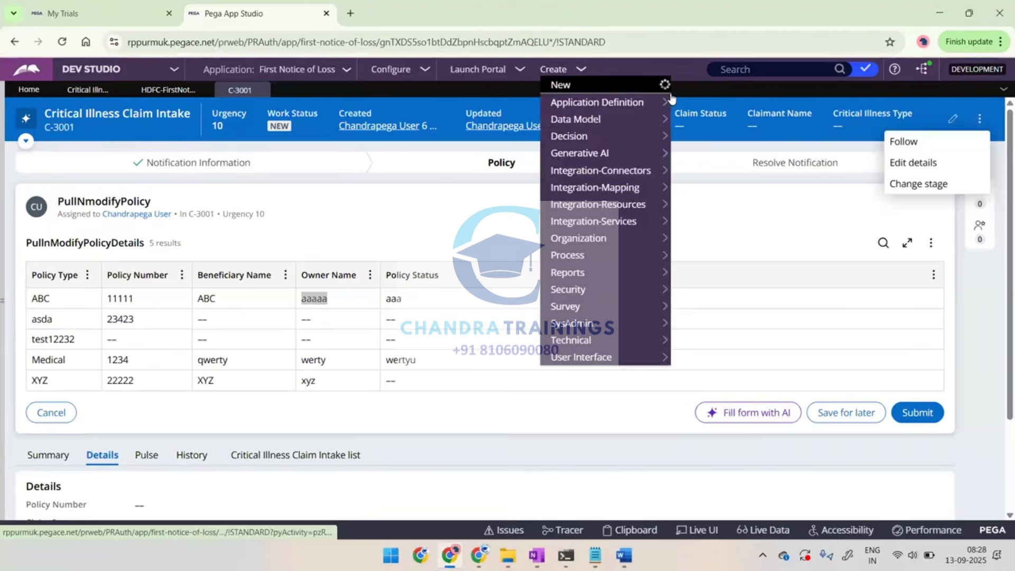
pyautogui.moveTo(667, 88)
pyautogui.click(705, 86)
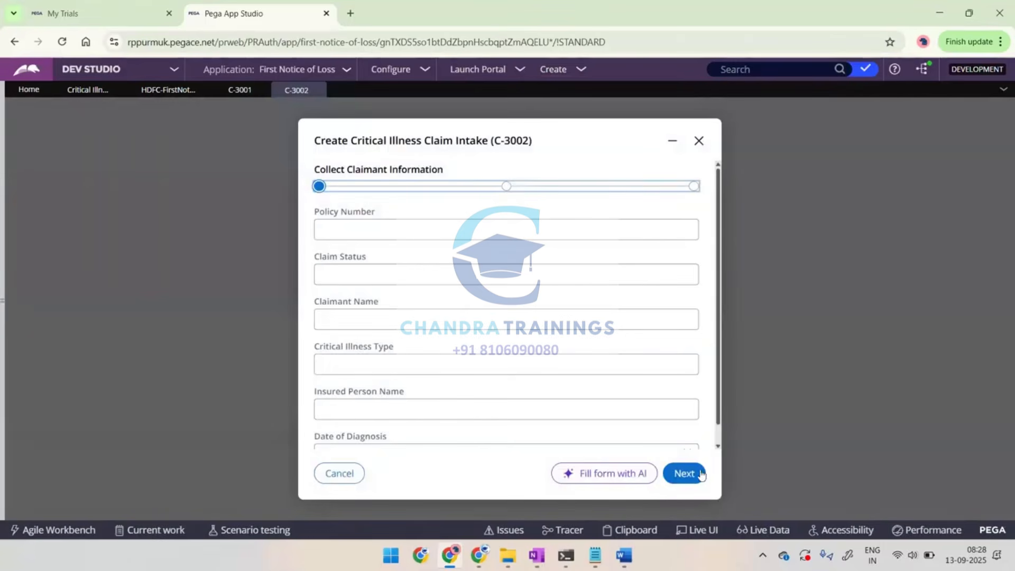
# Advance the new case, leaving all forms blank, through the intake and policy data steps to the PullNmodifyPolicy assignment
pyautogui.click(684, 473)
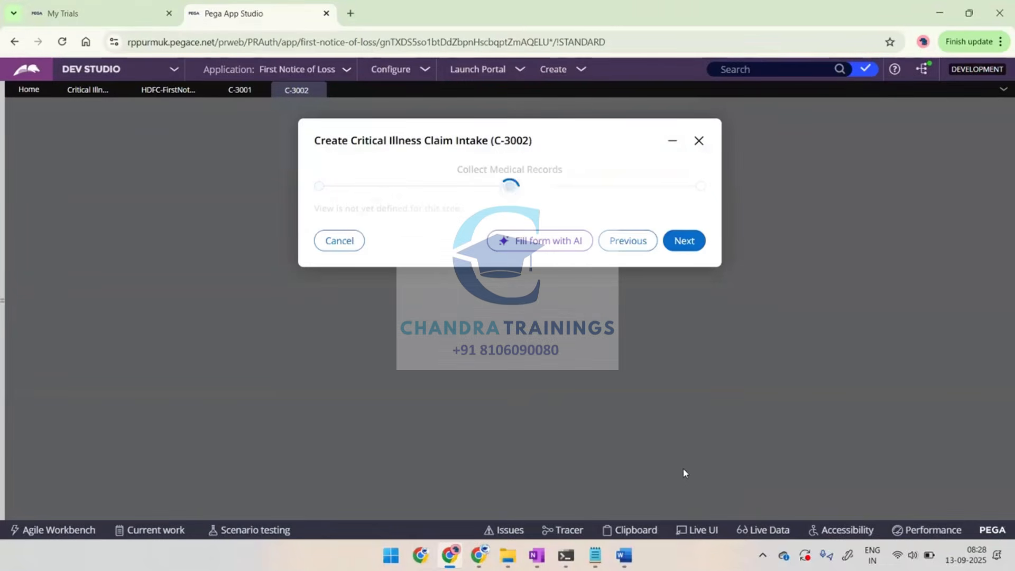
pyautogui.click(685, 242)
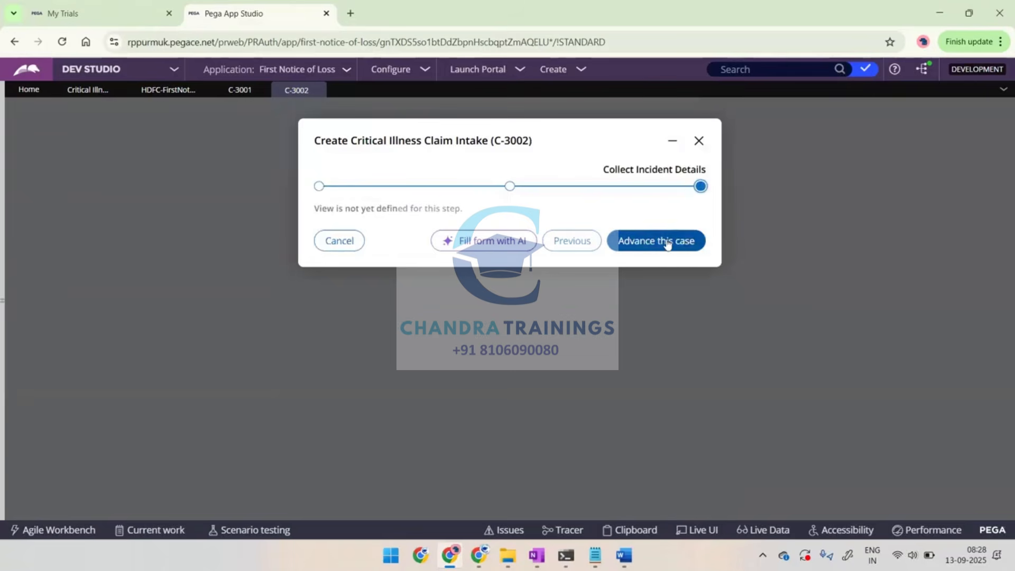
pyautogui.click(669, 242)
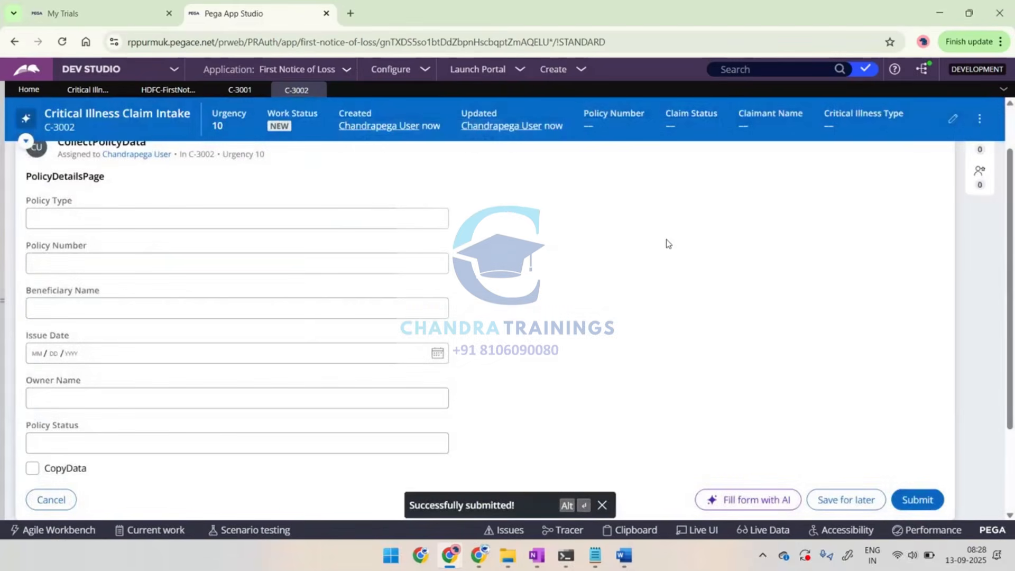
pyautogui.click(910, 498)
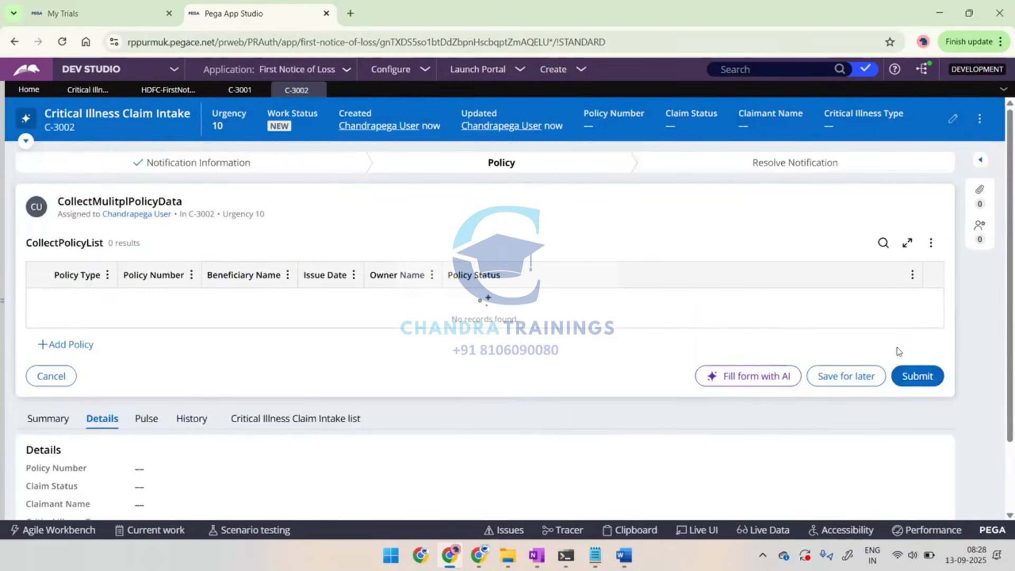
pyautogui.click(915, 378)
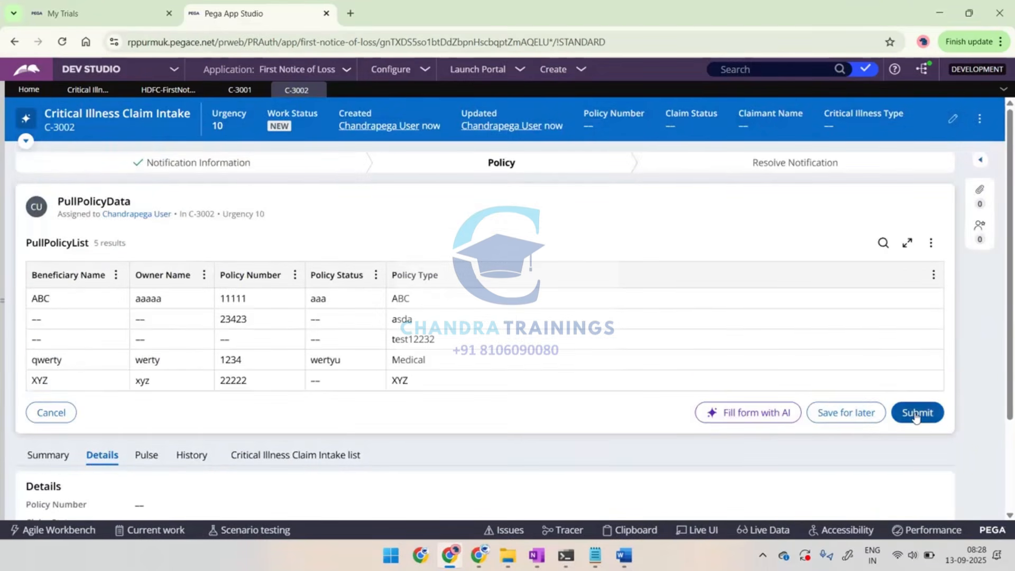
pyautogui.click(916, 416)
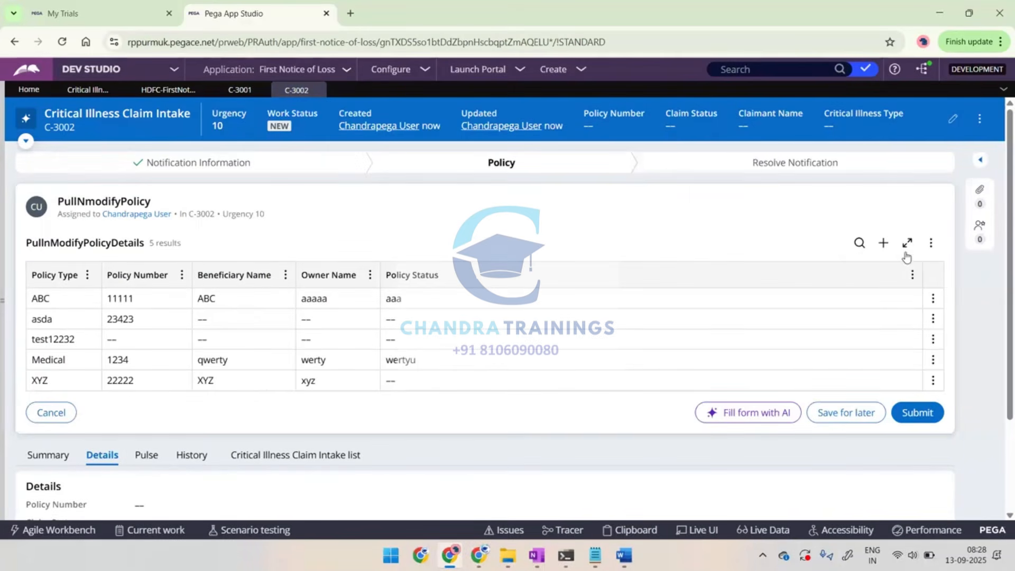
# Add a policy record with "New123" as type, number, beneficiary name, owner name and status, and submit it
pyautogui.click(884, 245)
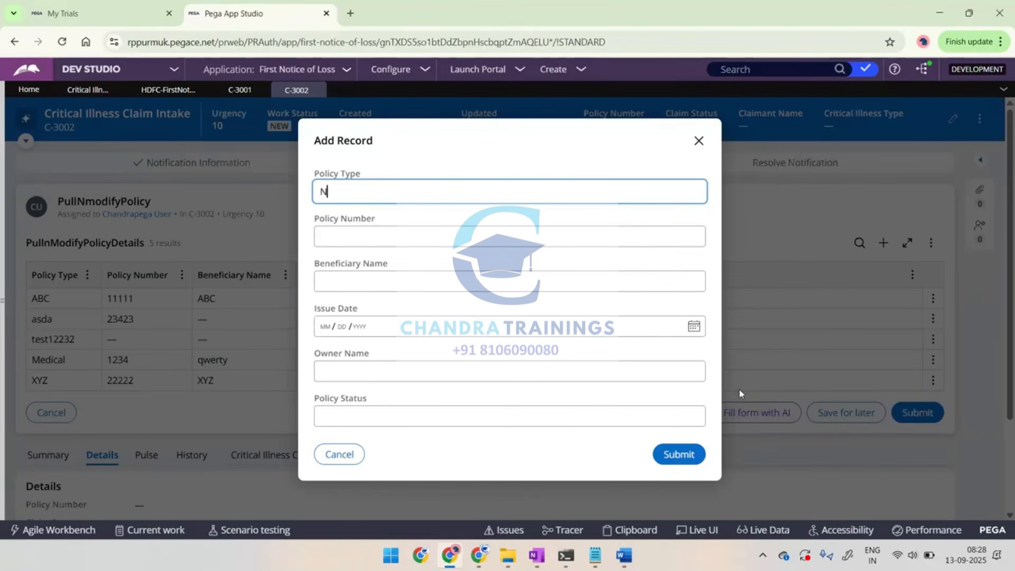
pyautogui.write('ew123')
pyautogui.hotkey('ctrl', 'a')
pyautogui.hotkey('ctrl', 'c')
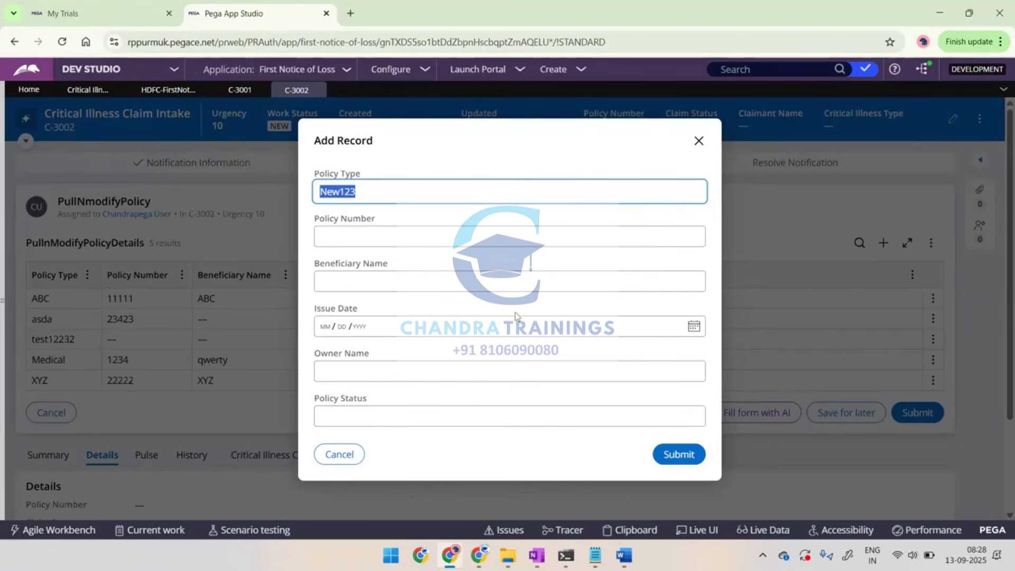
pyautogui.click(410, 238)
pyautogui.hotkey('ctrl', 'v')
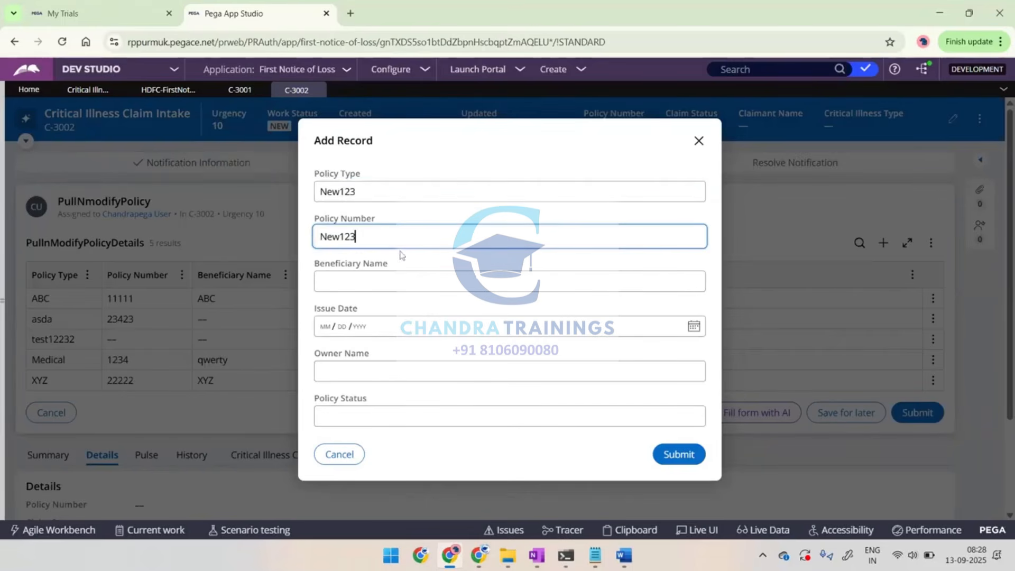
pyautogui.click(367, 285)
pyautogui.hotkey('ctrl', 'v')
pyautogui.click(338, 371)
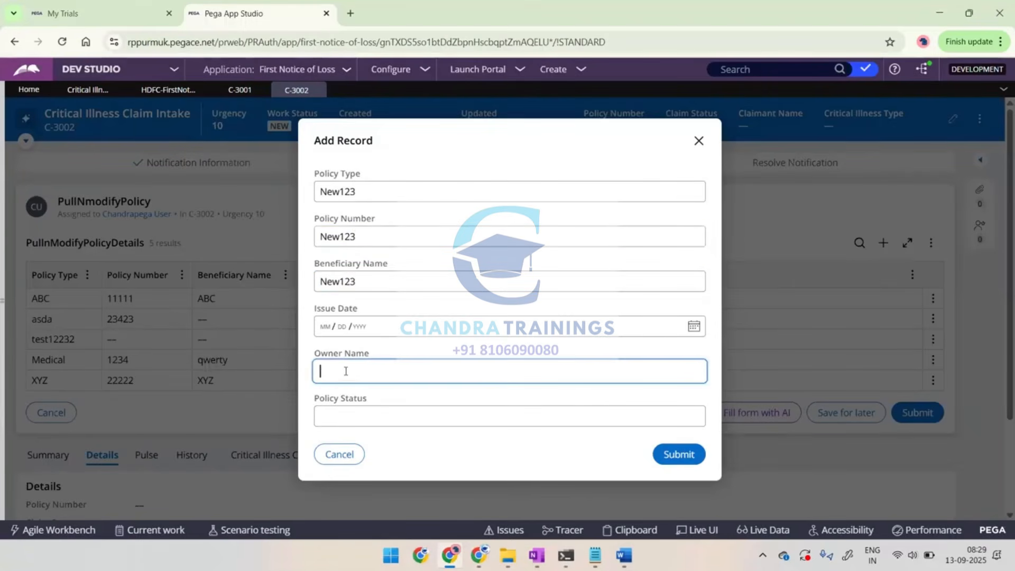
pyautogui.hotkey('ctrl', 'v')
pyautogui.click(325, 415)
pyautogui.hotkey('ctrl', 'v')
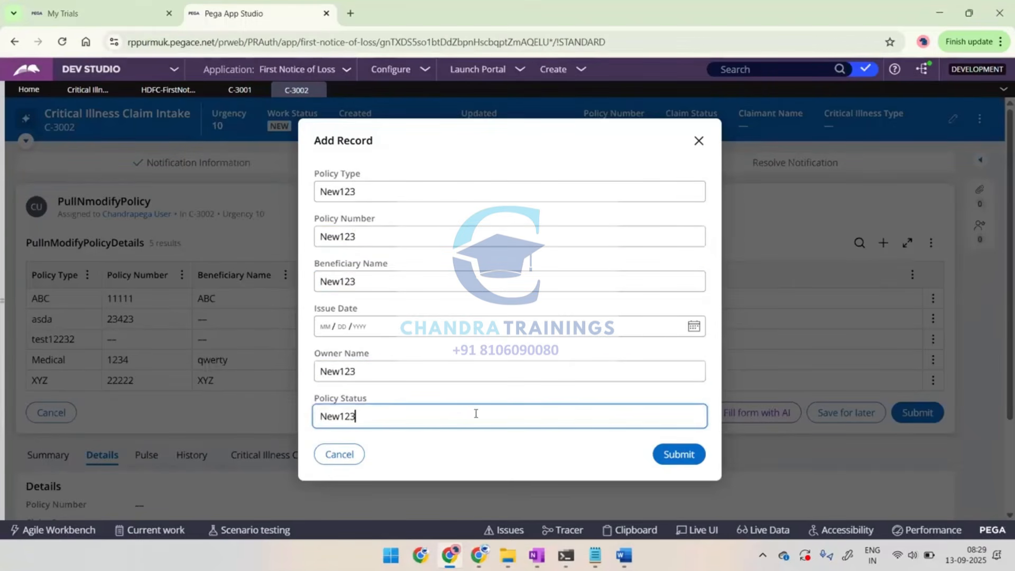
pyautogui.click(681, 456)
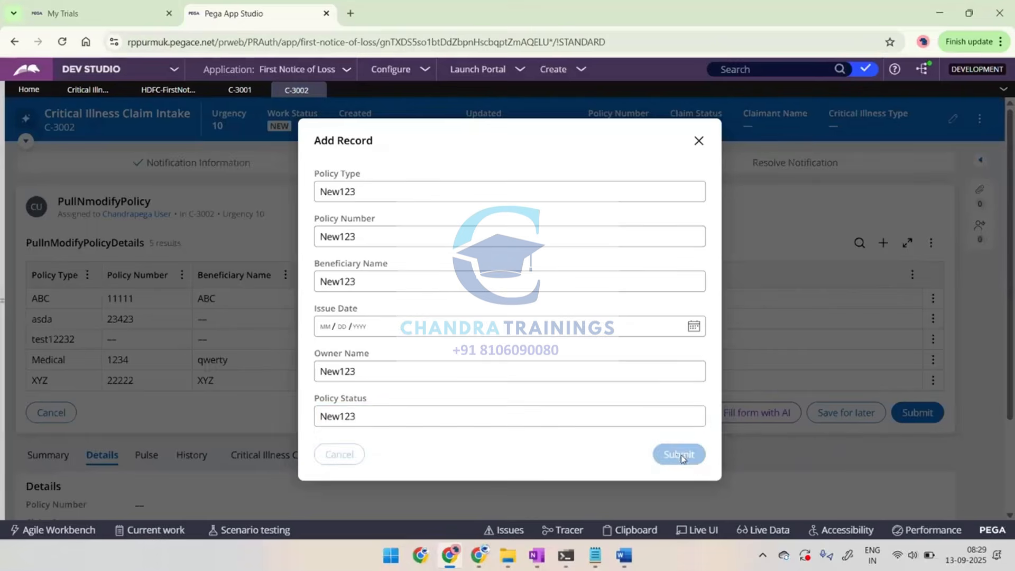
# Paste the Add Record form capture into the Word notes and write "Save" and "Run case and test" above it
pyautogui.hotkey('alt', 'Tab')
pyautogui.hotkey('ctrl', 'v')
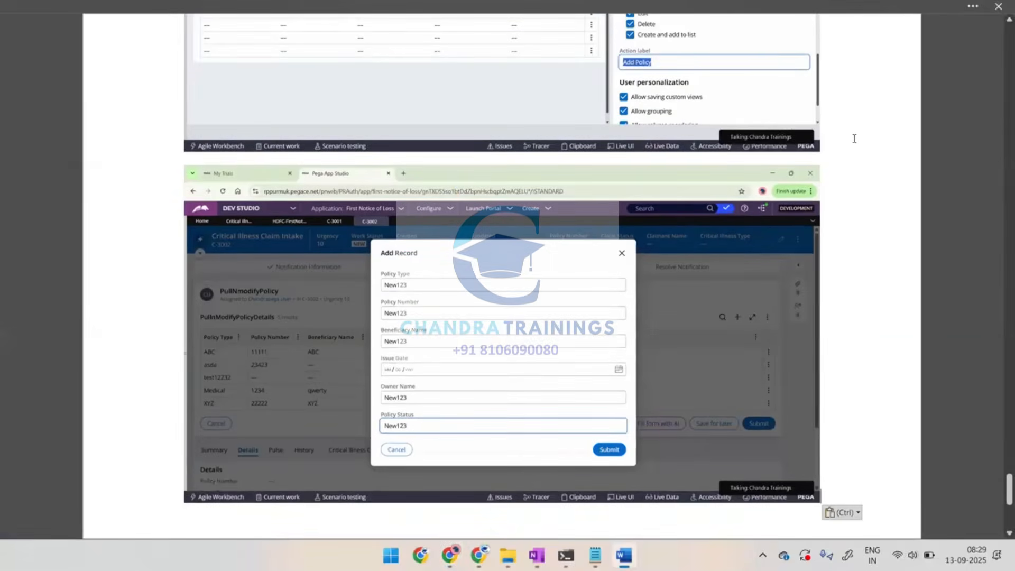
pyautogui.press('Return')
pyautogui.write('Save')
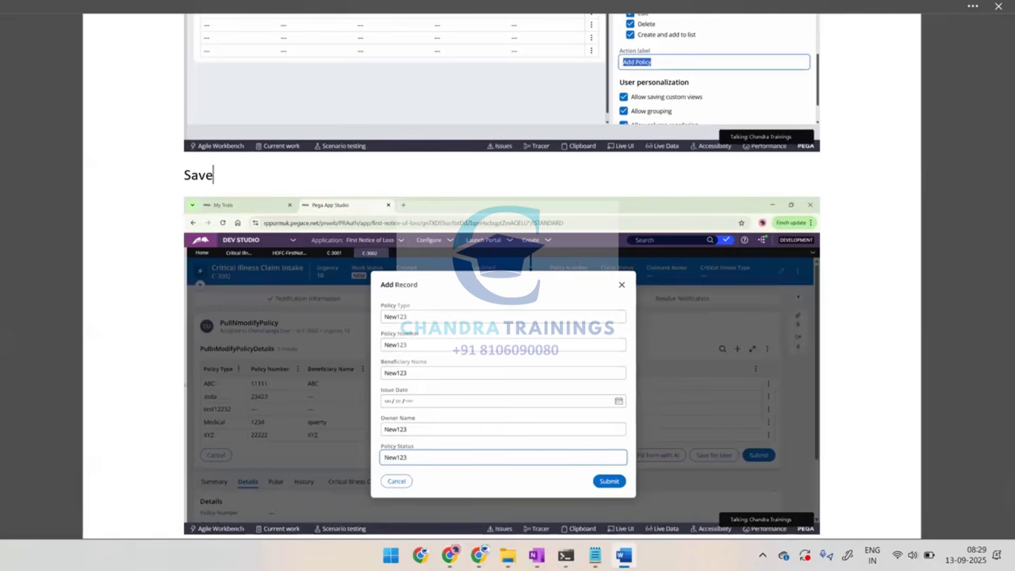
pyautogui.press('Return')
pyautogui.write('Run ')
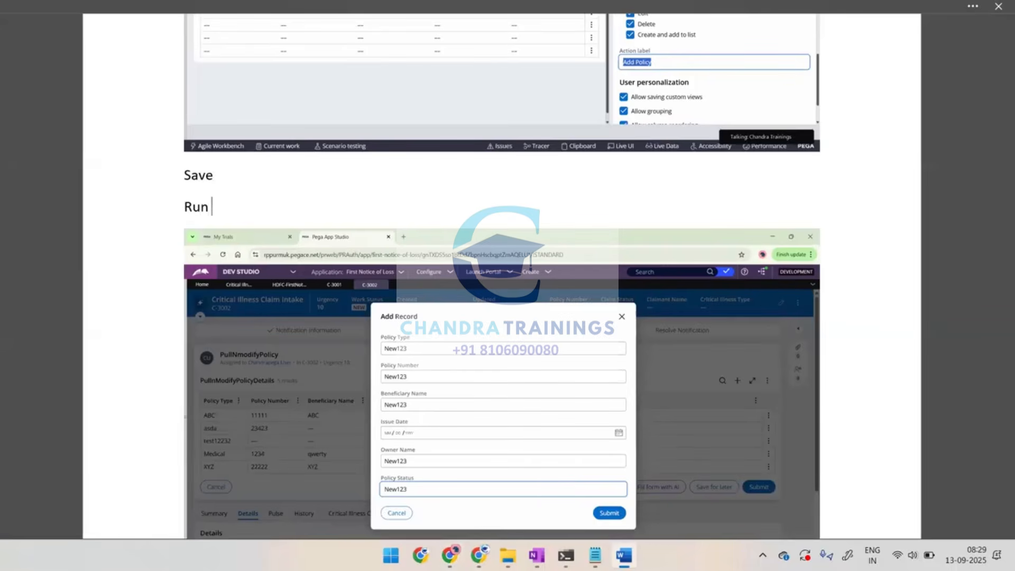
pyautogui.write('case and test')
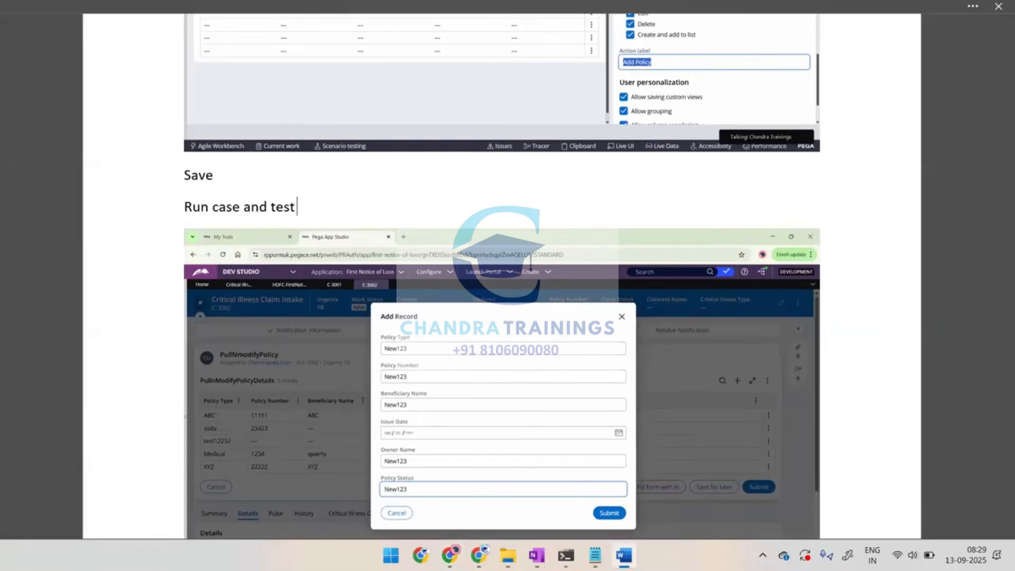
pyautogui.scroll(-5, 1000, 173)
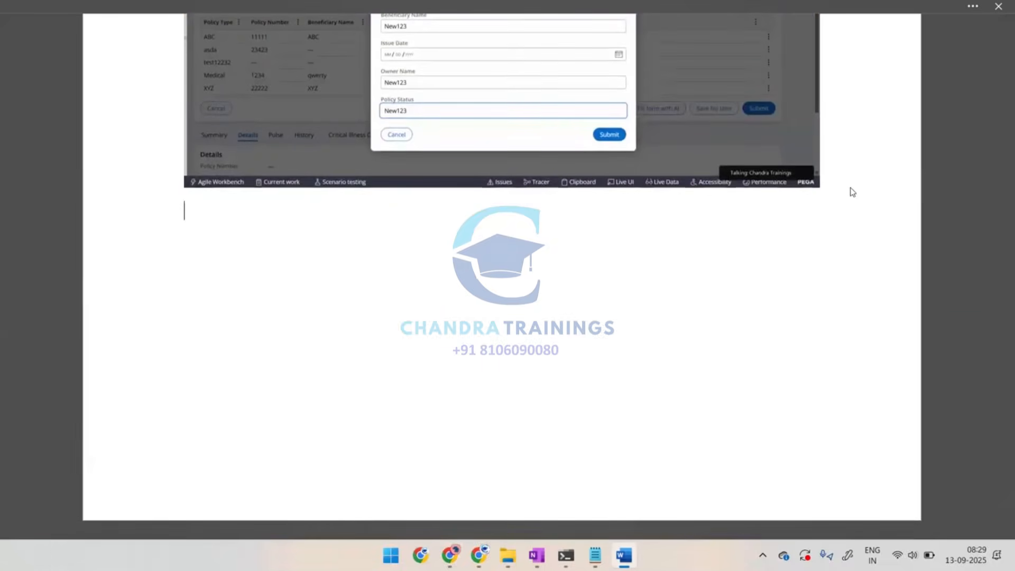
# Capture the PullnModifyPolicyDetails list containing the New123 record, paste it into the Word notes, and return to the case
pyautogui.hotkey('alt', 'Tab')
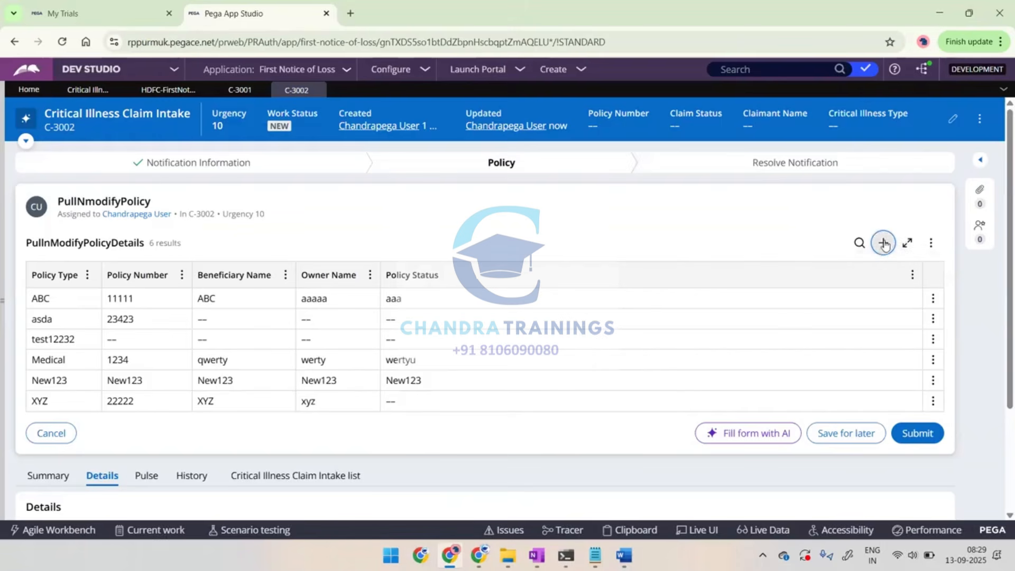
pyautogui.press('alt+Print')
pyautogui.hotkey('alt', 'Tab')
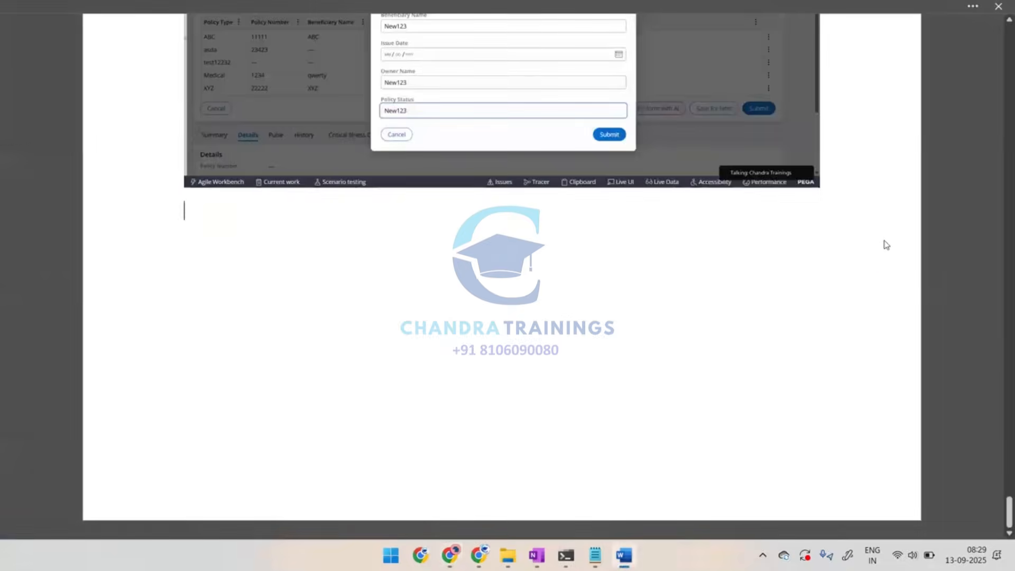
pyautogui.hotkey('ctrl', 'v')
pyautogui.press('Return')
pyautogui.hotkey('alt', 'Tab')
# Add another policy record with "New22222" as type, number, beneficiary name, owner name and status, and submit it
pyautogui.click(878, 246)
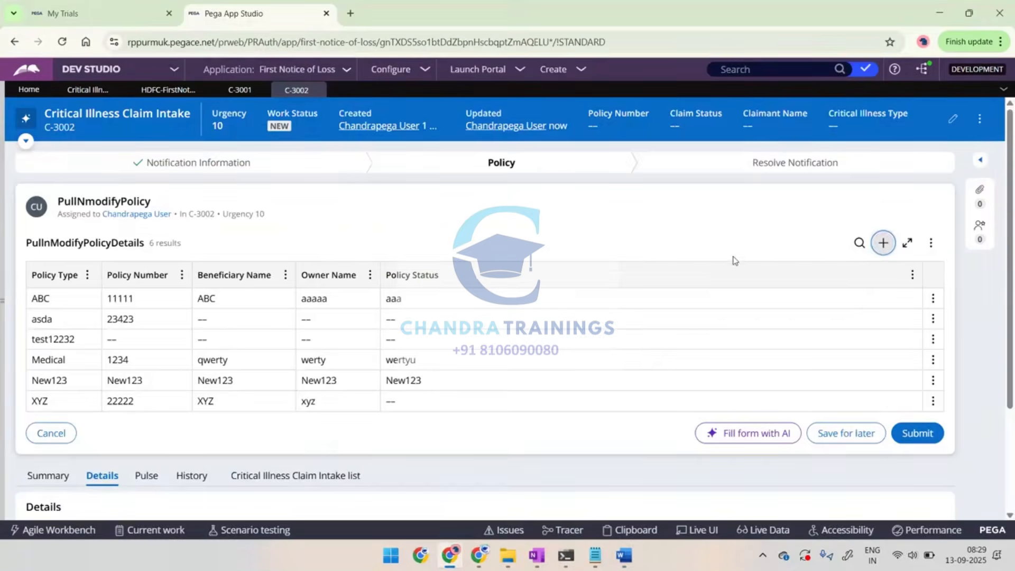
pyautogui.write('Ne')
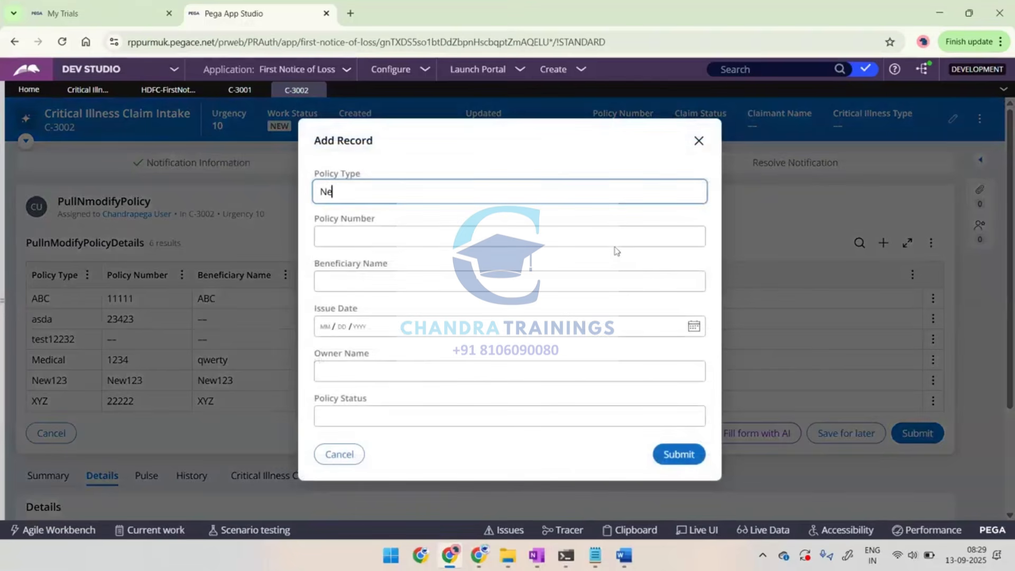
pyautogui.write('w22222')
pyautogui.hotkey('ctrl', 'a')
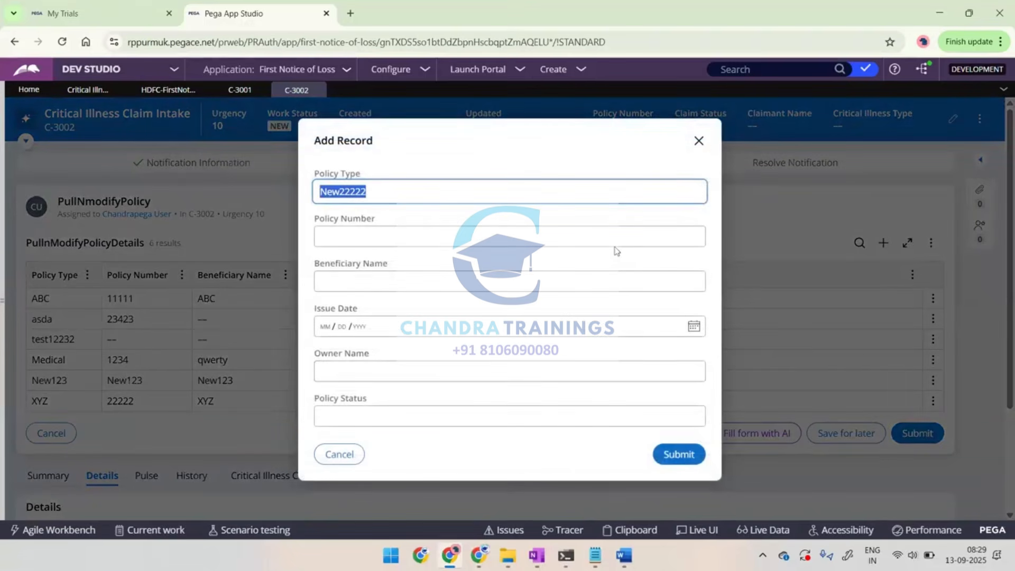
pyautogui.hotkey('ctrl', 'c')
pyautogui.click(470, 240)
pyautogui.hotkey('ctrl', 'v')
pyautogui.click(419, 282)
pyautogui.hotkey('ctrl', 'v')
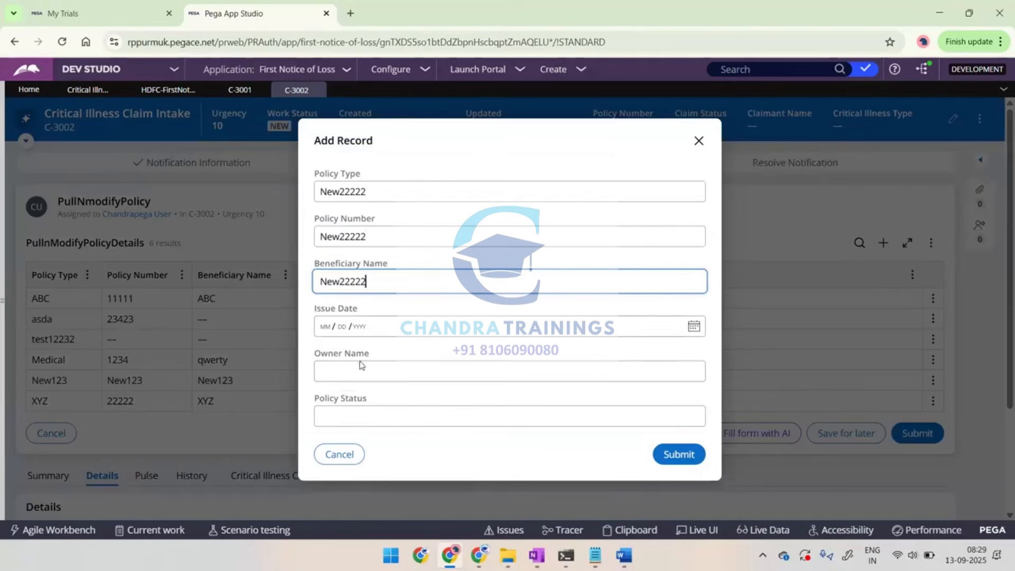
pyautogui.click(361, 365)
pyautogui.hotkey('ctrl', 'v')
pyautogui.click(328, 421)
pyautogui.hotkey('ctrl', 'v')
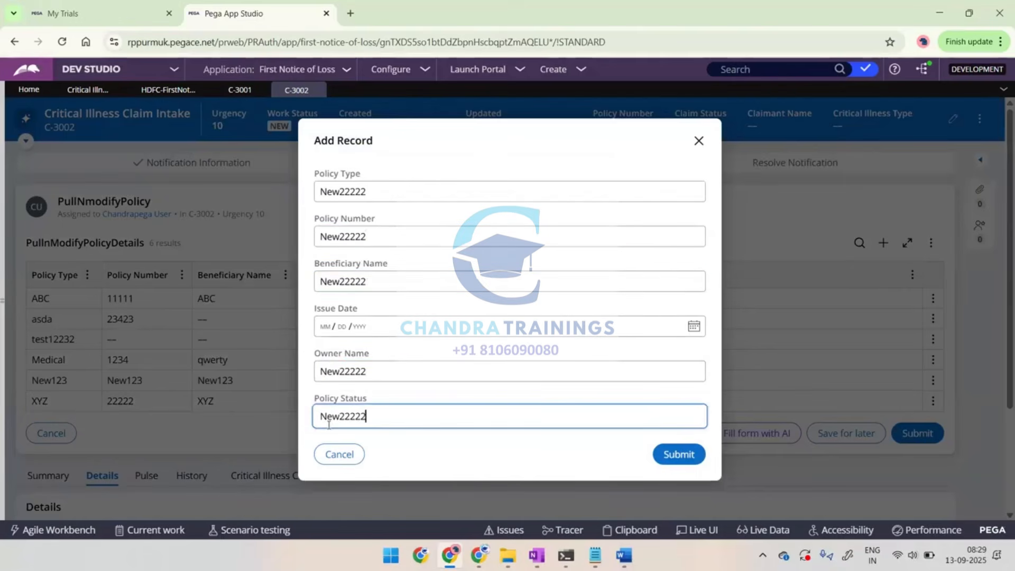
pyautogui.click(677, 454)
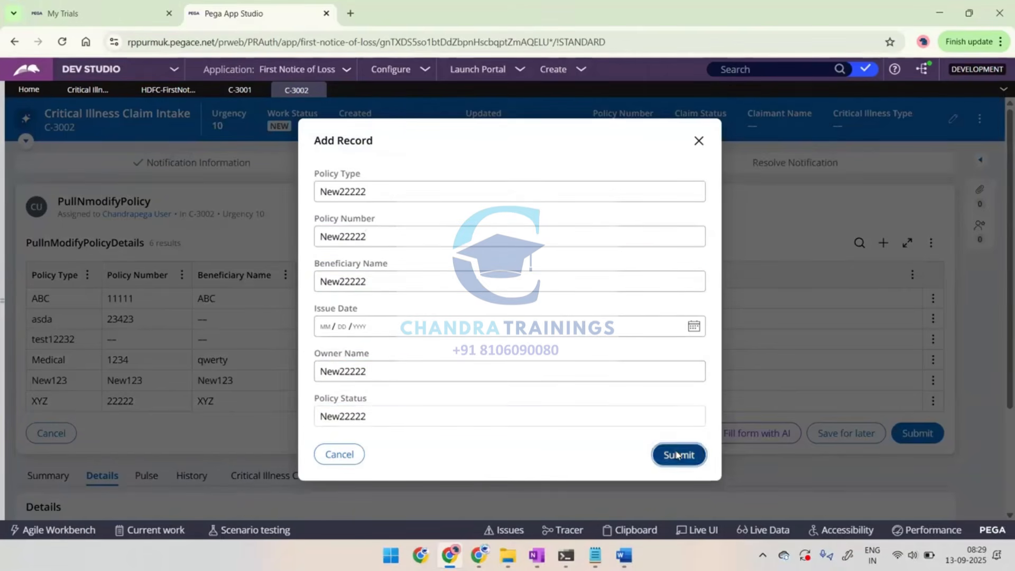
# Paste the capture of the completed New22222 form into the Word notes and write "Submit" below it
pyautogui.hotkey('alt', 'Tab')
pyautogui.hotkey('ctrl', 'v')
pyautogui.write('Submit')
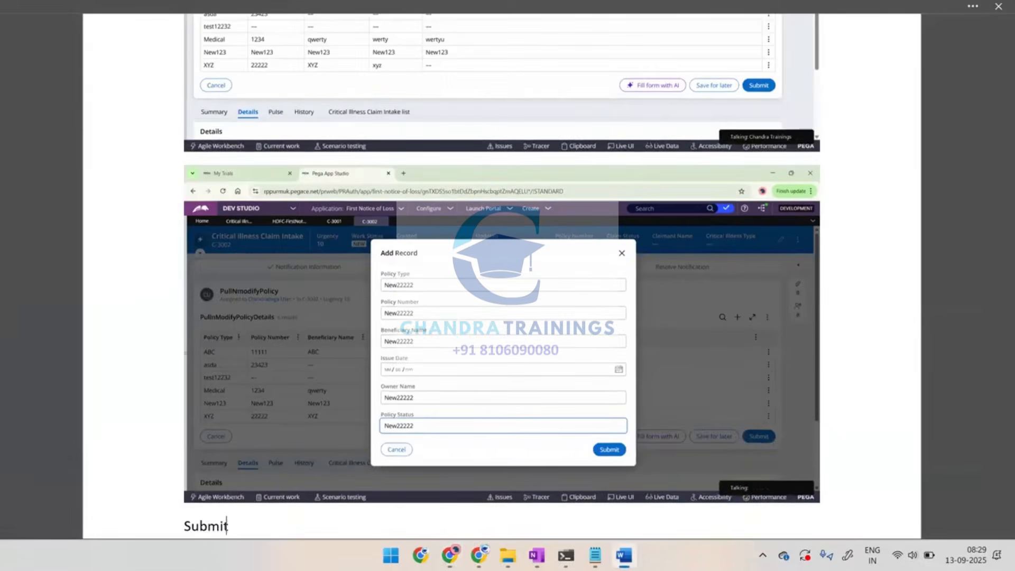
pyautogui.press('Return')
# Return to the Pega case and update the ABC policy record's type to "ABC_Edited"
pyautogui.hotkey('alt', 'Tab')
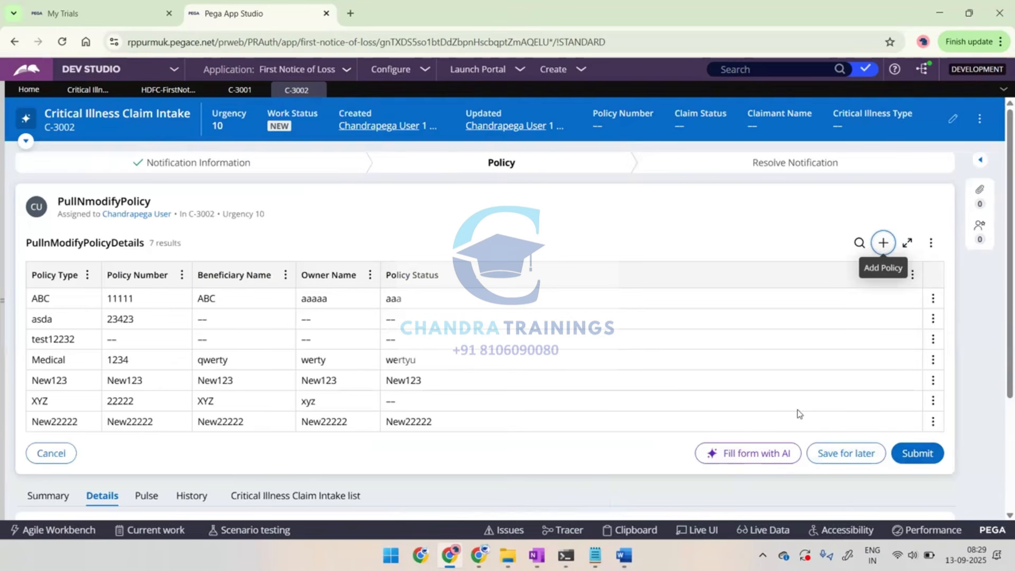
pyautogui.click(60, 301)
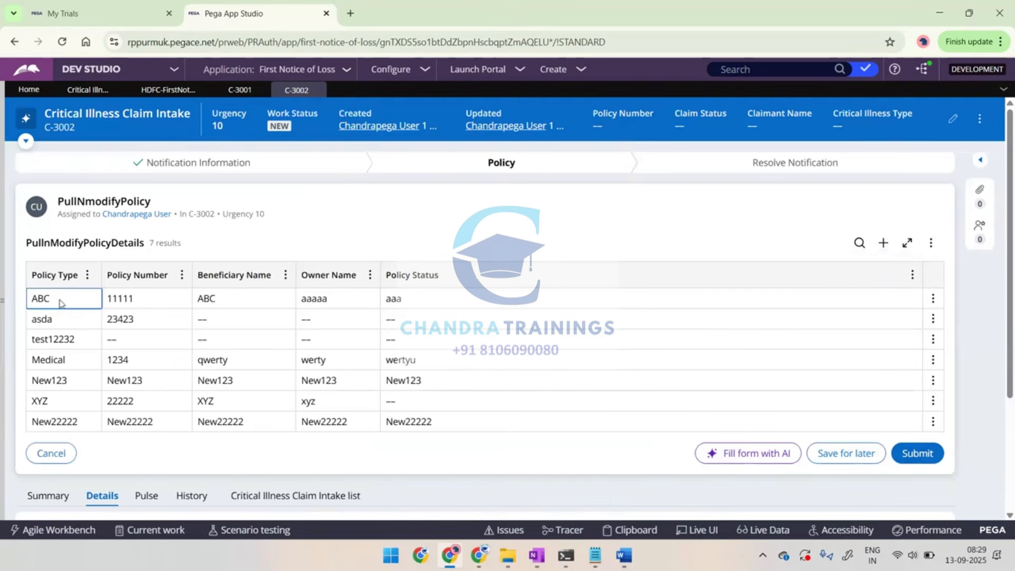
pyautogui.click(932, 298)
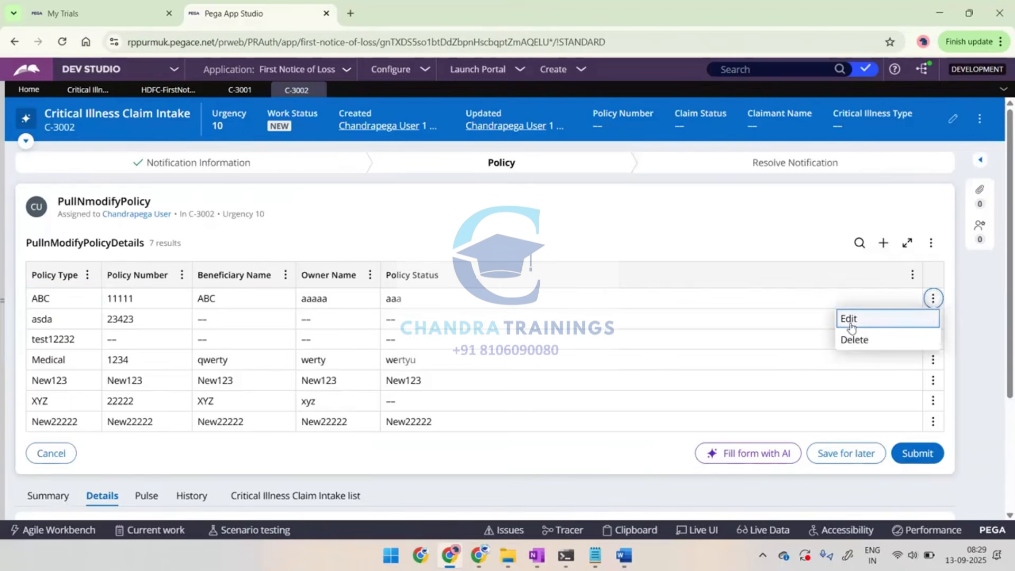
pyautogui.click(850, 319)
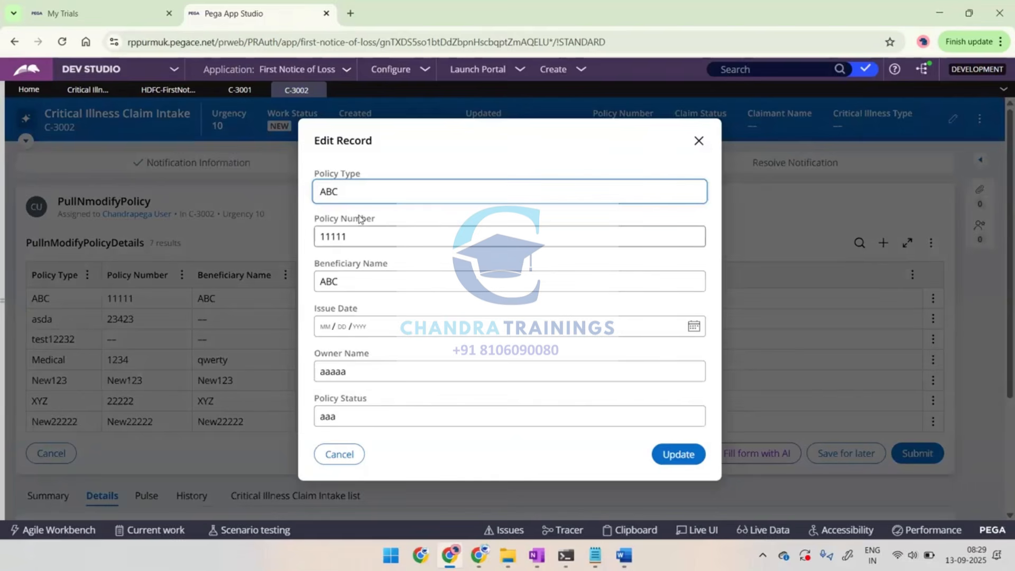
pyautogui.write('_Edited')
pyautogui.hotkey('ctrl', 'a')
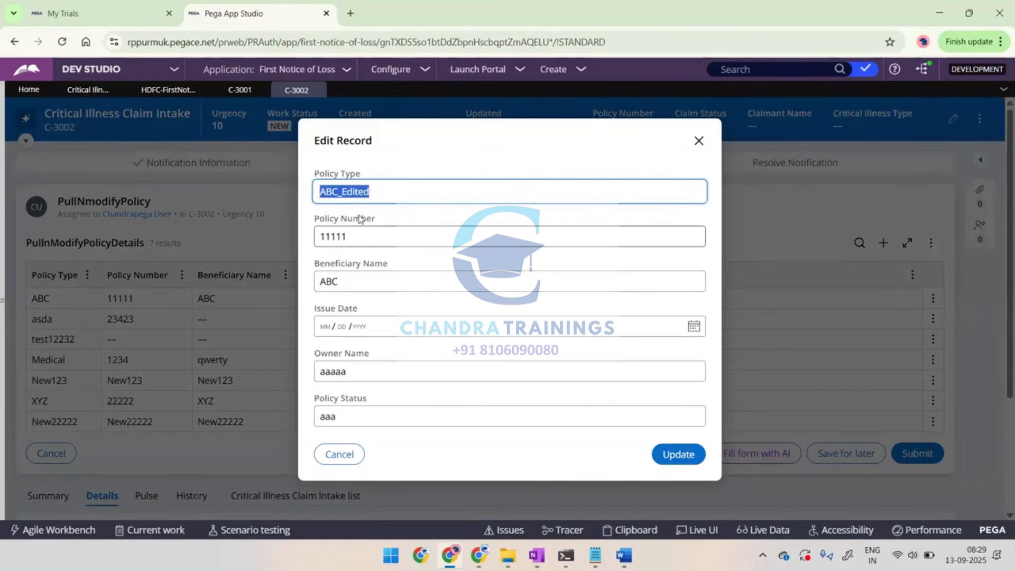
pyautogui.click(667, 456)
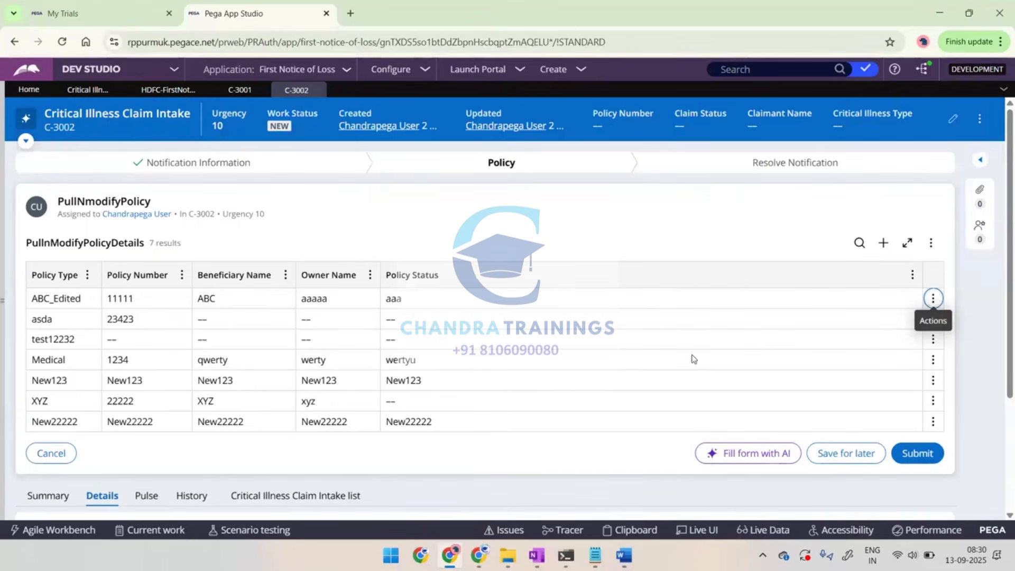
# Delete the test12232 record from the PullnModifyPolicyDetails list and submit the PullNmodifyPolicy assignment
pyautogui.click(933, 340)
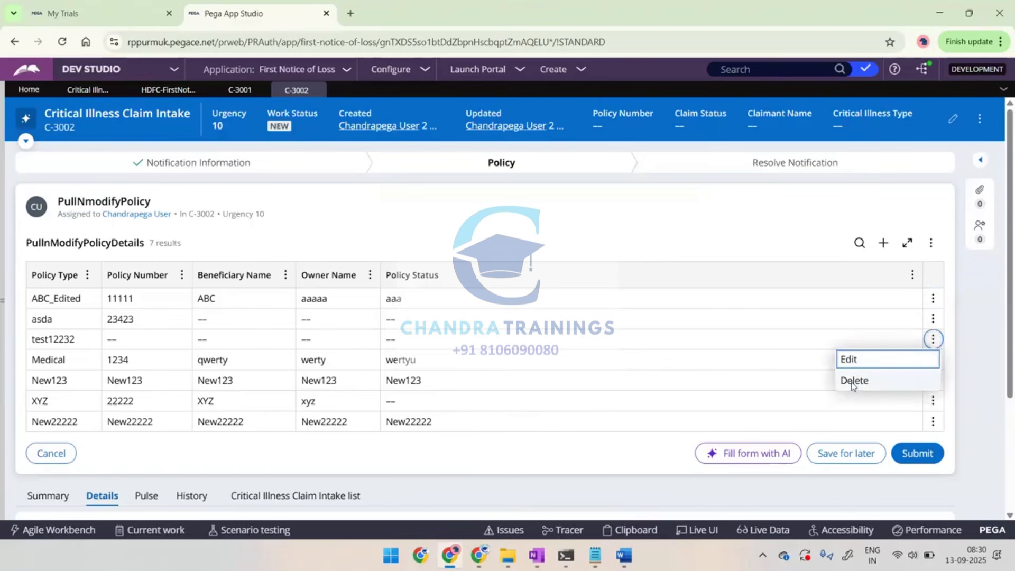
pyautogui.click(853, 381)
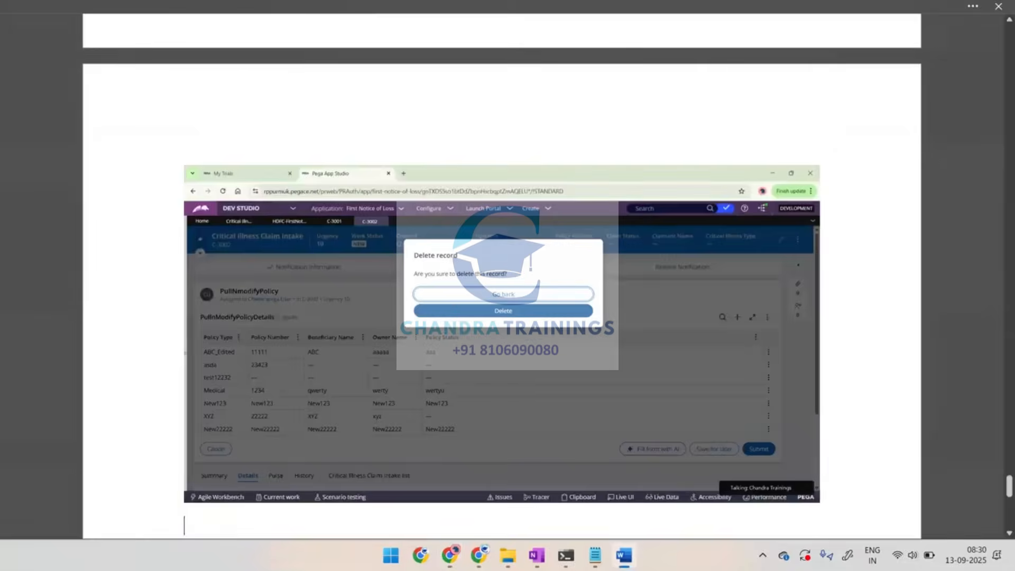
pyautogui.hotkey('ctrl', 'v')
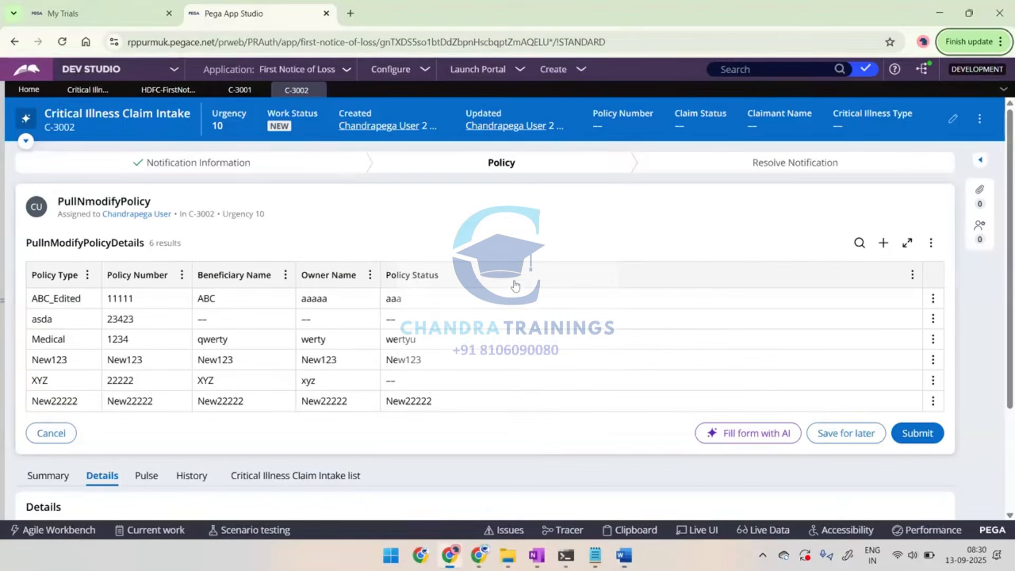
pyautogui.click(914, 432)
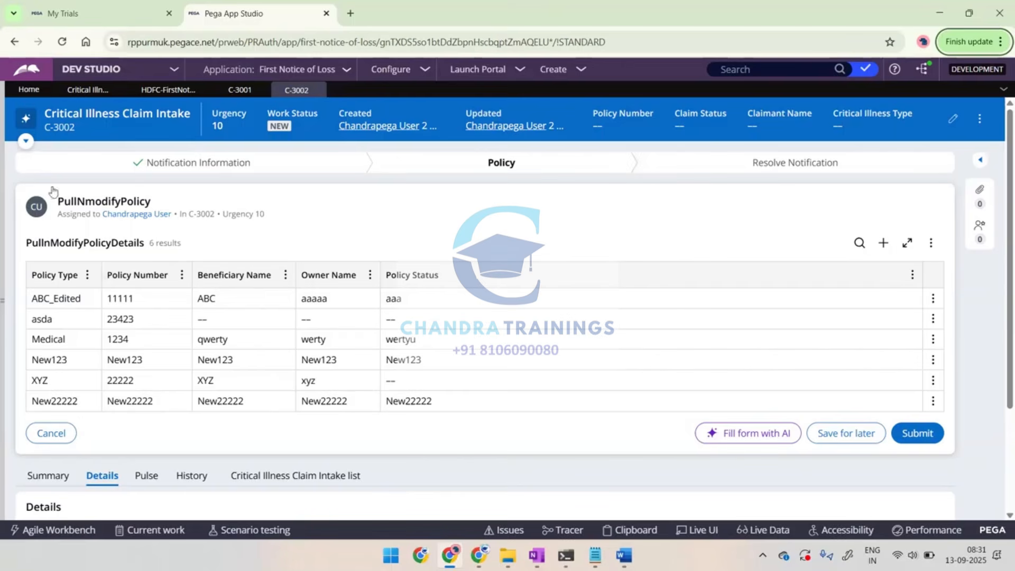
# Open the Policy data type's records and refresh them to check the changes made through the case
pyautogui.click(167, 91)
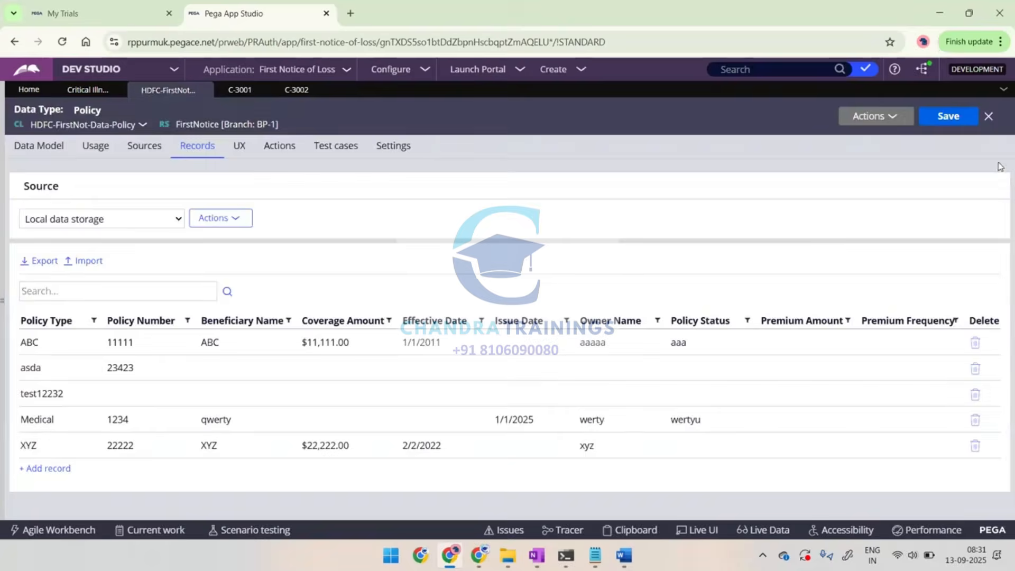
pyautogui.click(892, 120)
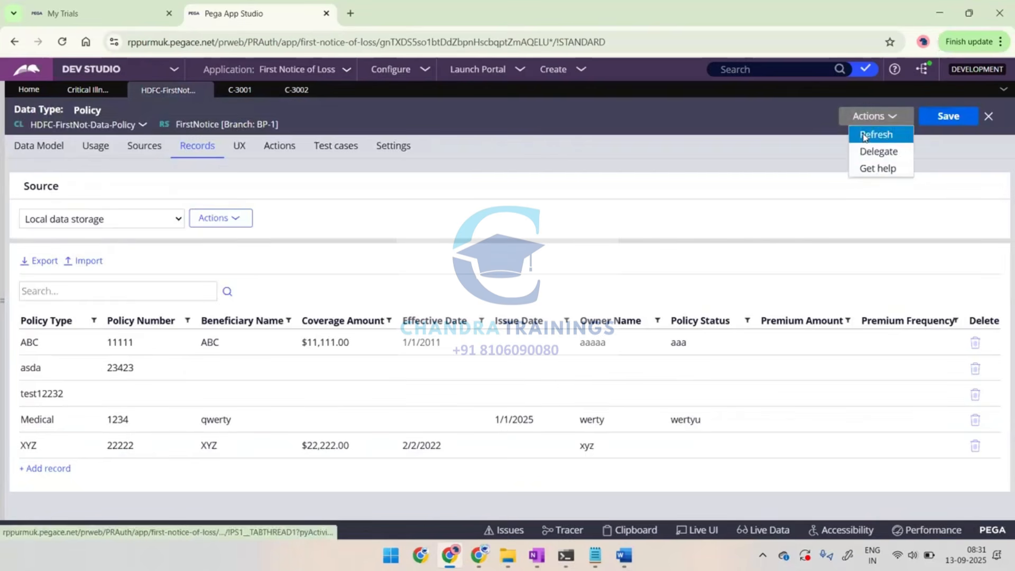
pyautogui.click(865, 136)
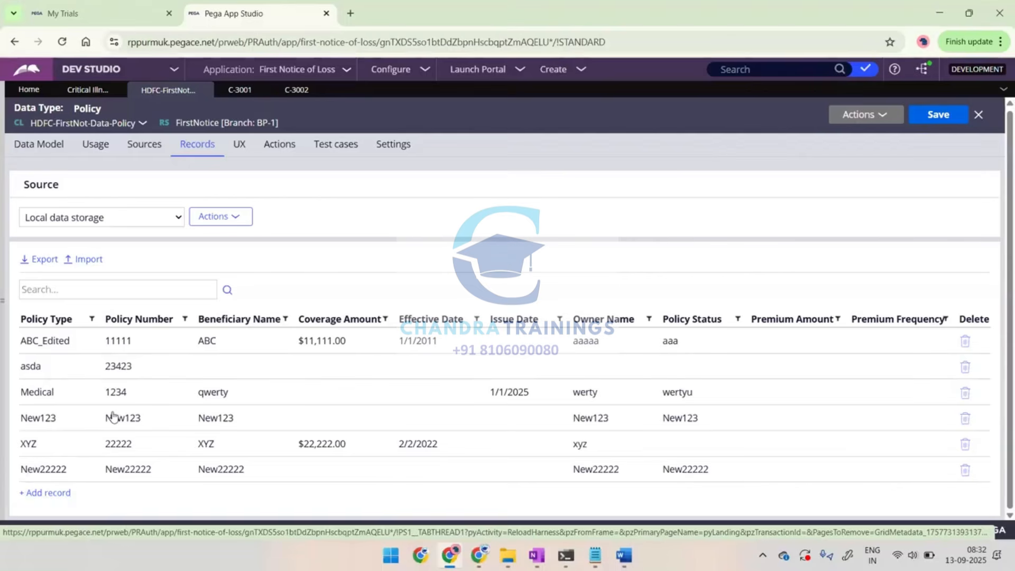
# Paste the capture of the refreshed Policy records into the Word notes and write "Check in Data base for modified Data" above it
pyautogui.hotkey('alt', 'Tab')
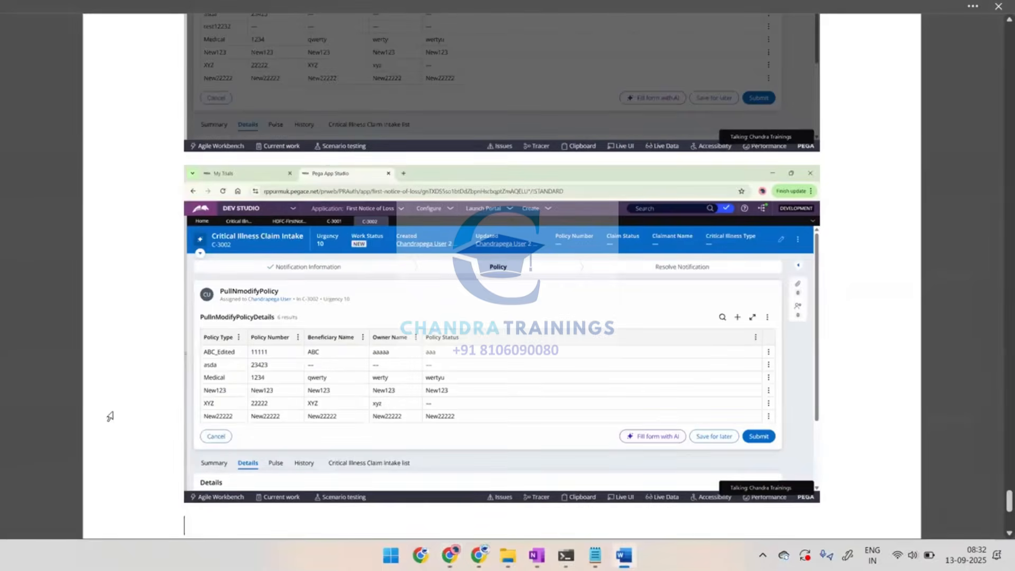
pyautogui.hotkey('ctrl', 'v')
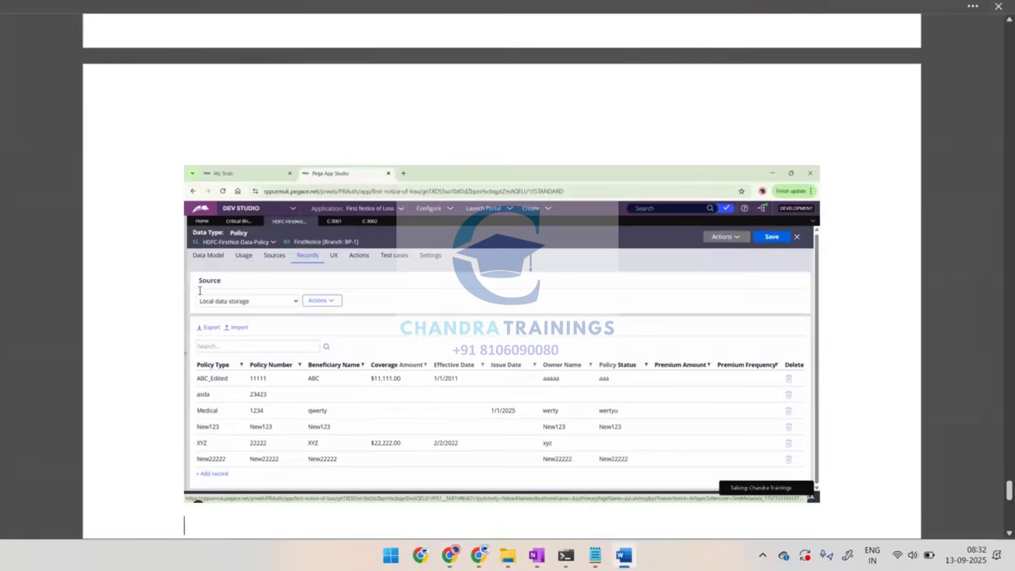
pyautogui.scroll(-6, 732, 183)
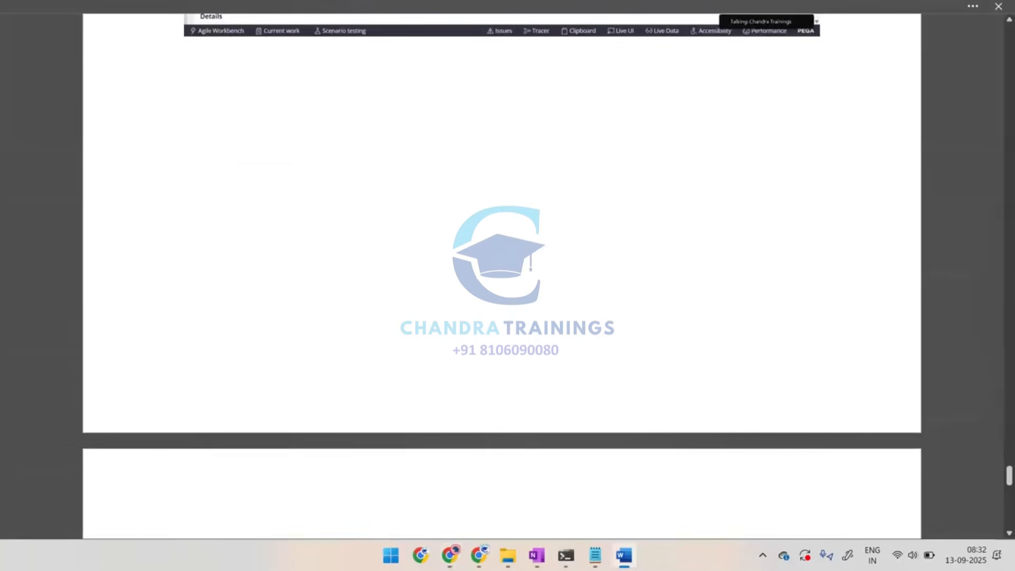
pyautogui.write('Check in ')
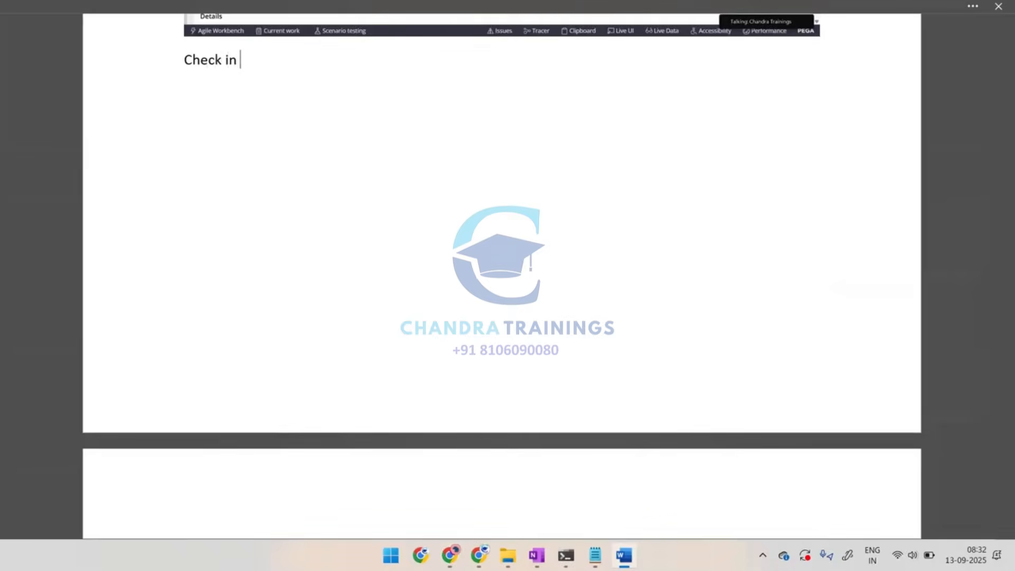
pyautogui.write('Data base for mod')
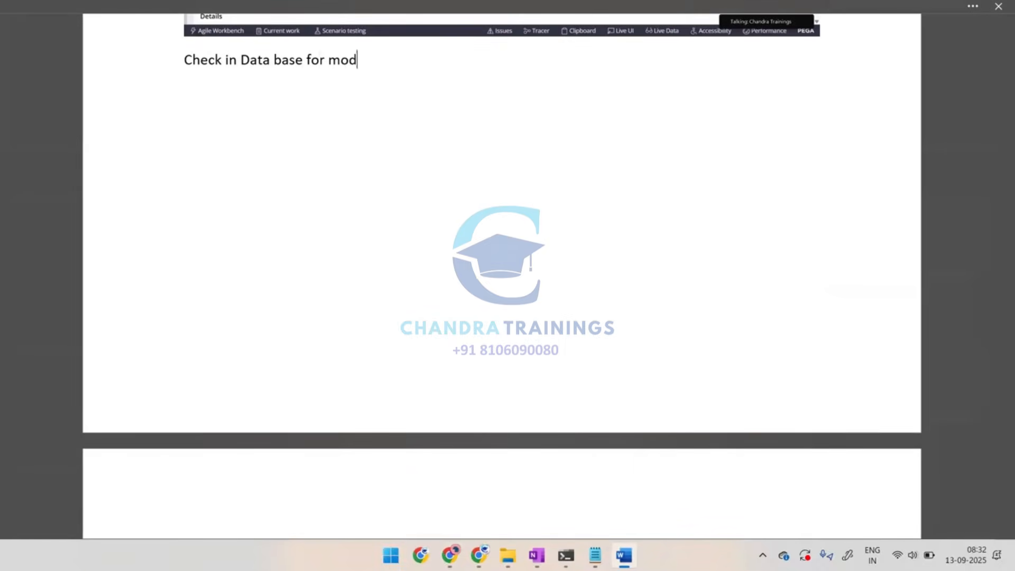
pyautogui.write('ified Data')
pyautogui.scroll(-10, 999, 41)
pyautogui.scroll(-1, 999, 42)
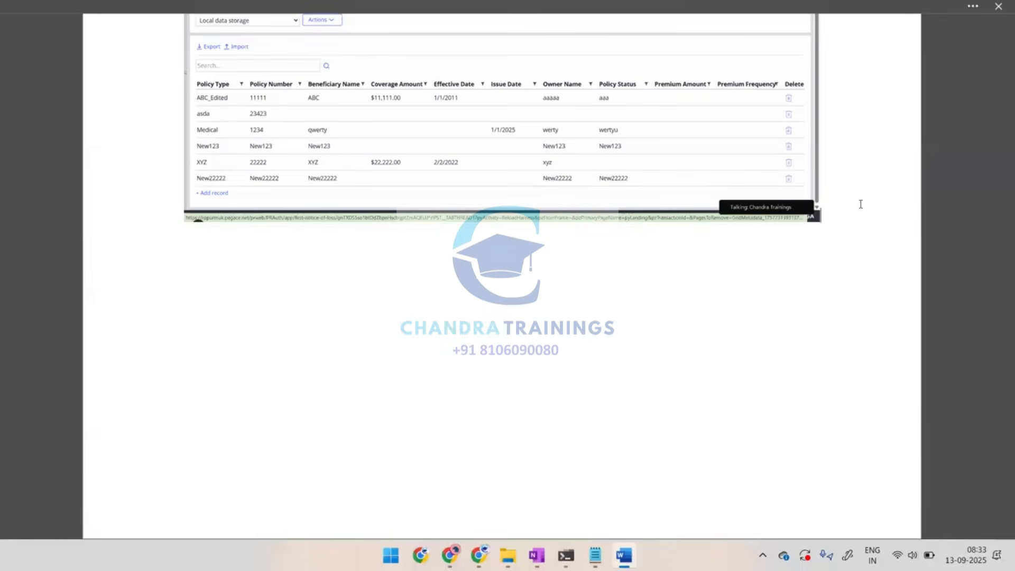
# Return to Pega and open the Full Page View settings in the Critical Illness Claim Intake case type's UX
pyautogui.hotkey('alt', 'Tab')
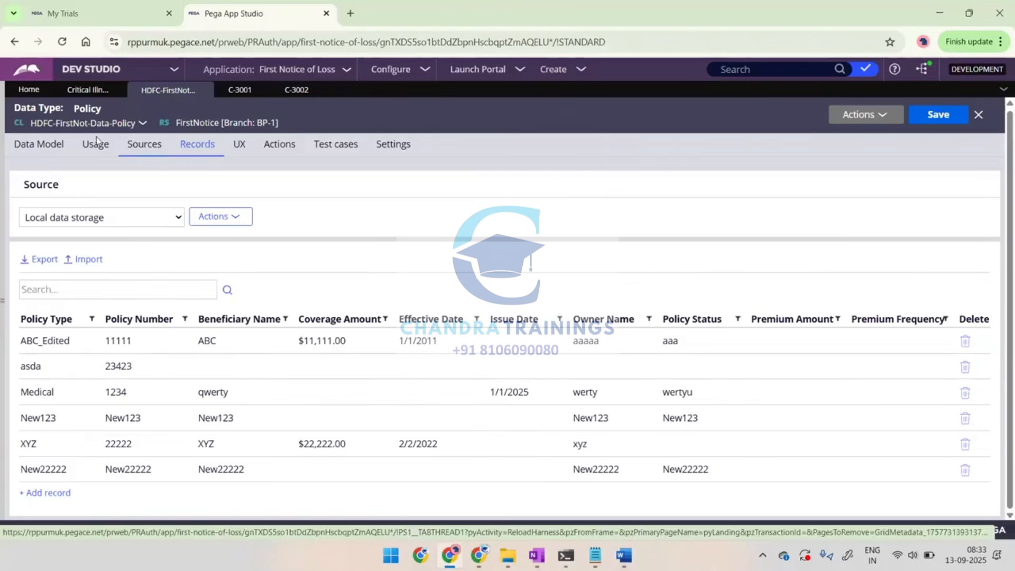
pyautogui.click(74, 90)
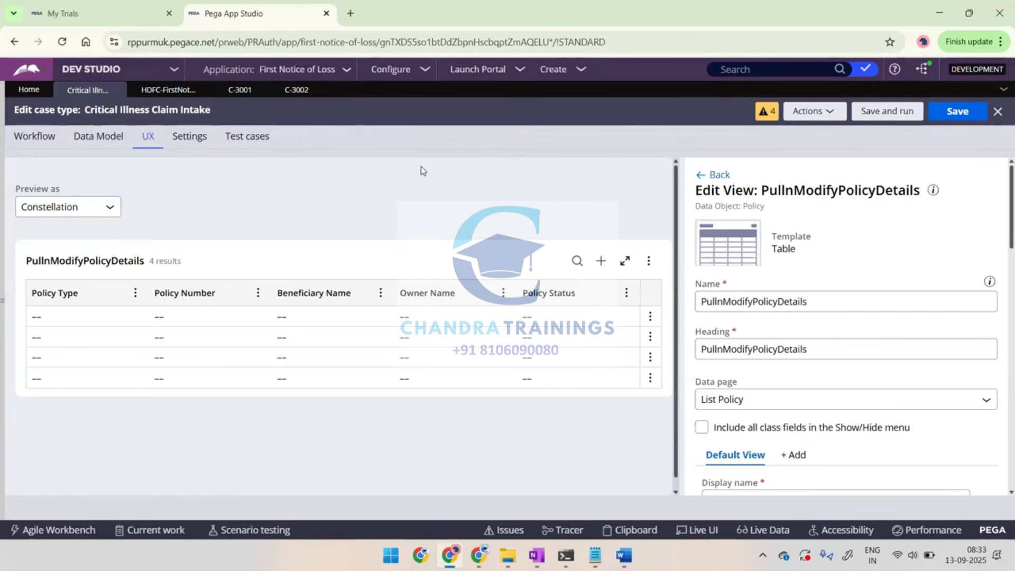
pyautogui.click(53, 136)
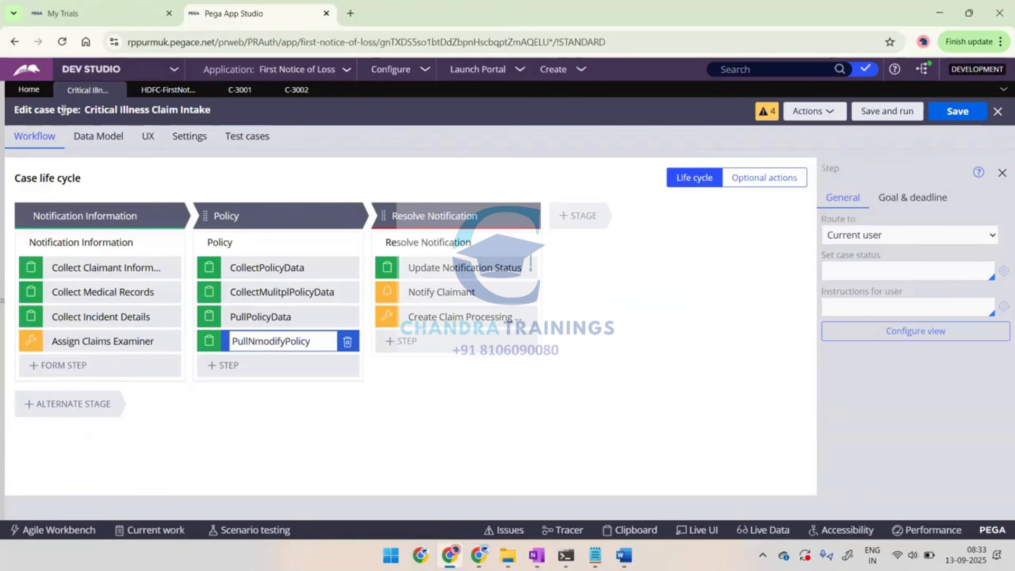
pyautogui.click(149, 138)
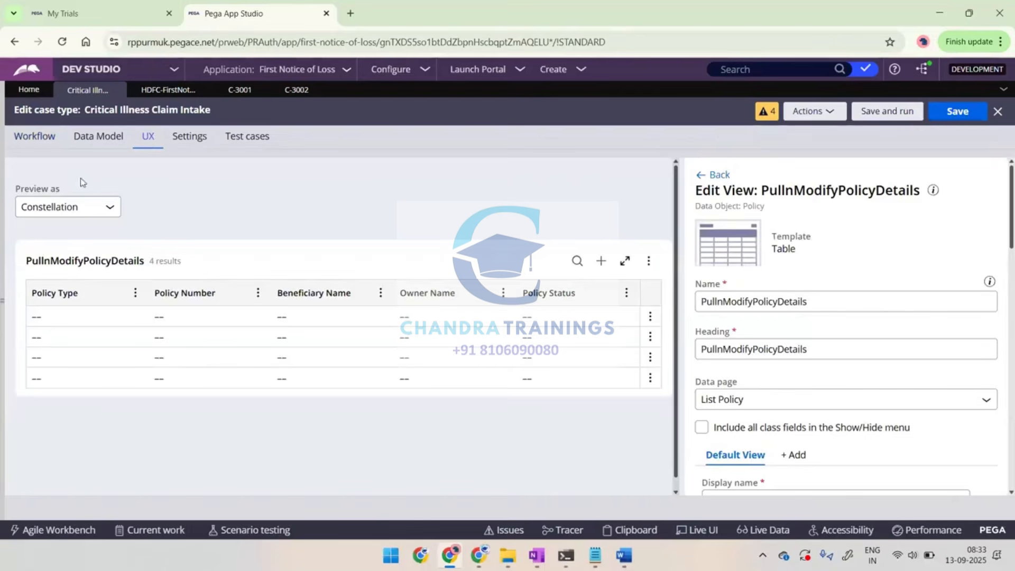
pyautogui.click(720, 177)
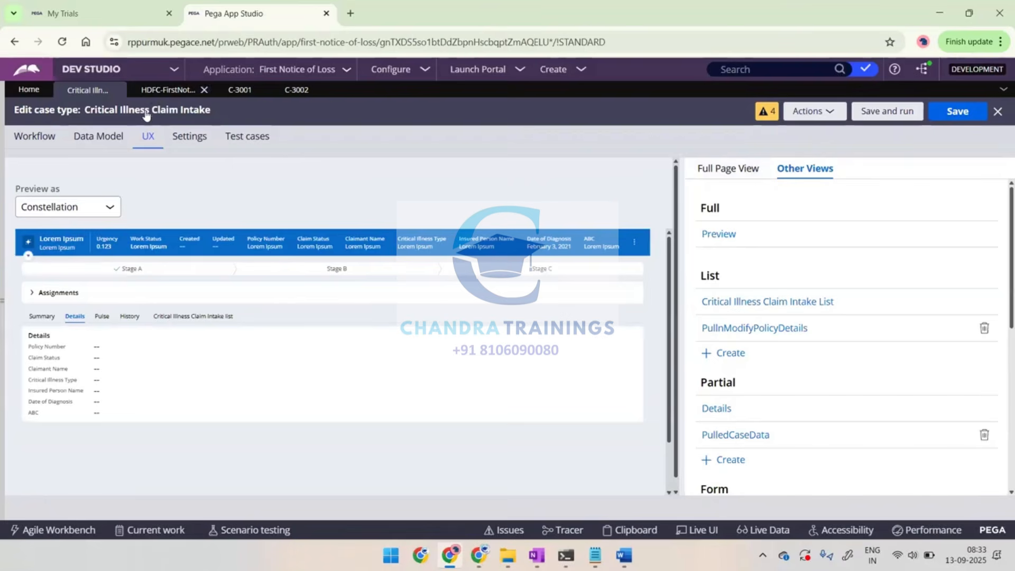
pyautogui.click(161, 91)
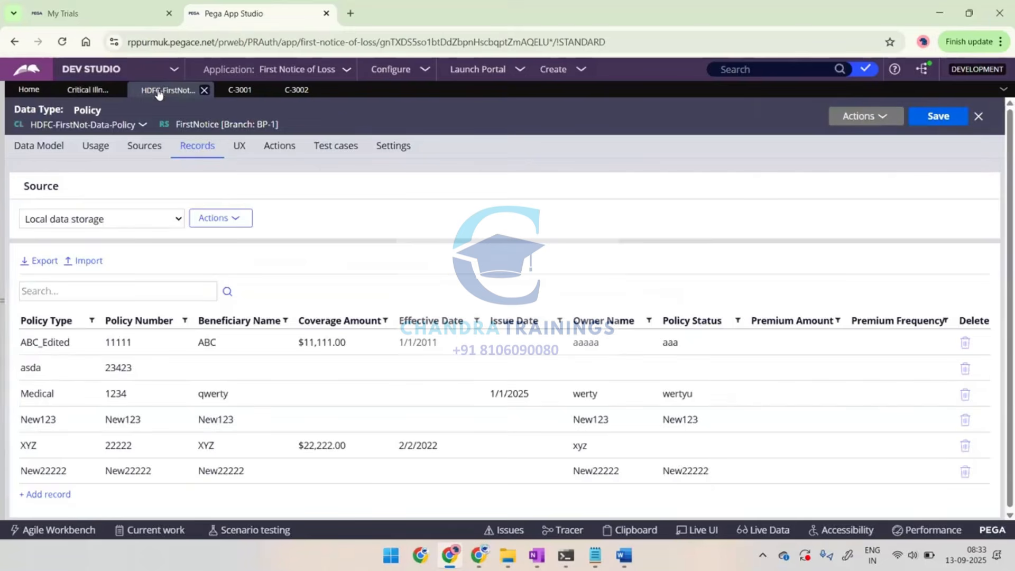
pyautogui.click(240, 150)
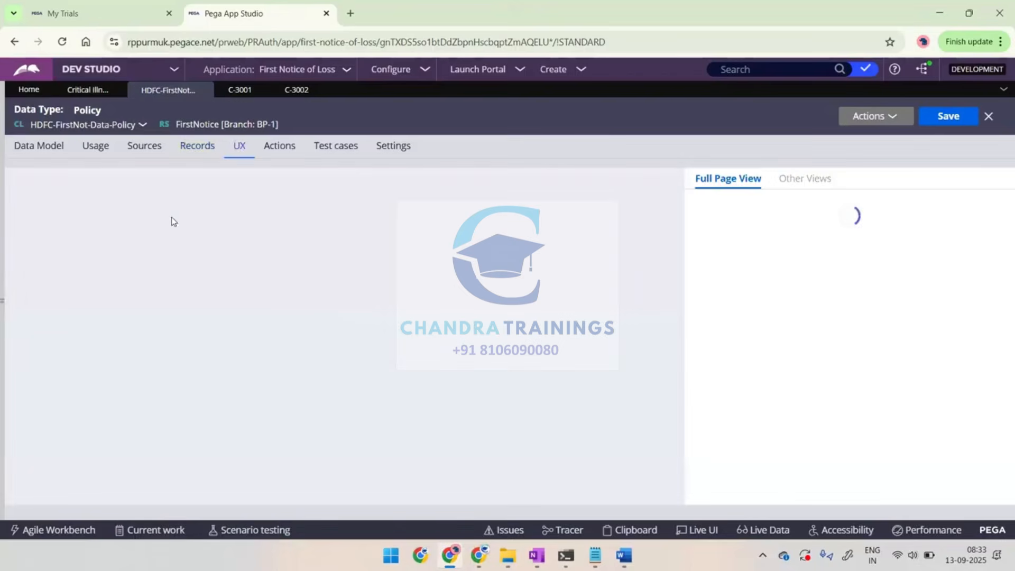
pyautogui.click(88, 91)
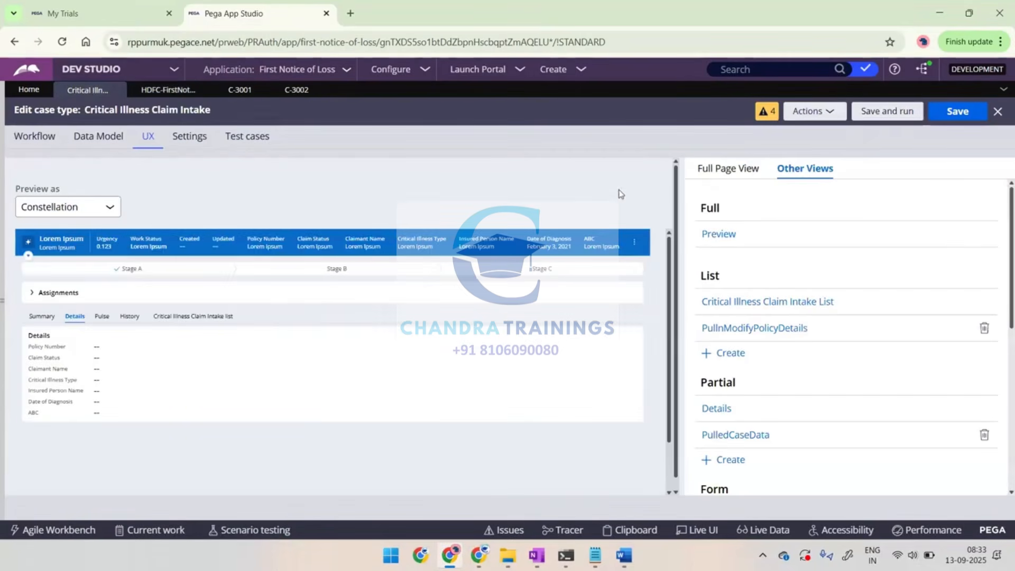
pyautogui.click(713, 171)
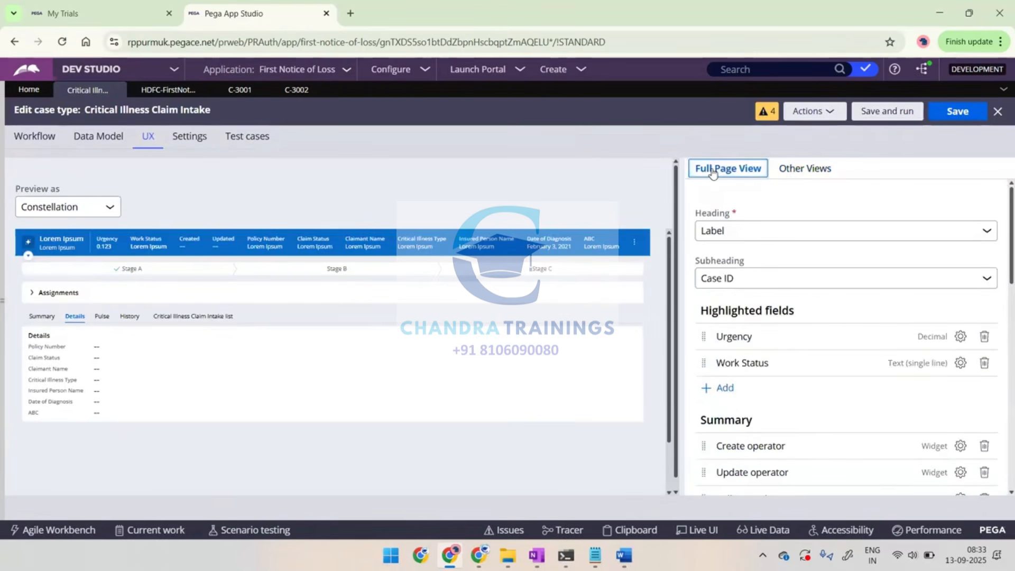
# Compare the layout and header of cases C-3001 and C-3002 with the case type's Full Page View preview
pyautogui.click(239, 91)
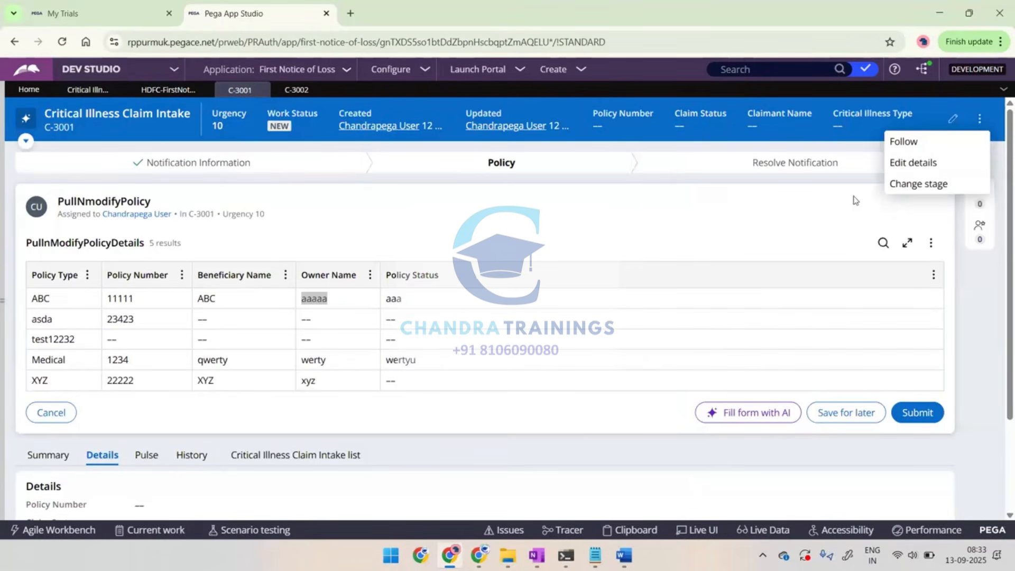
pyautogui.click(684, 194)
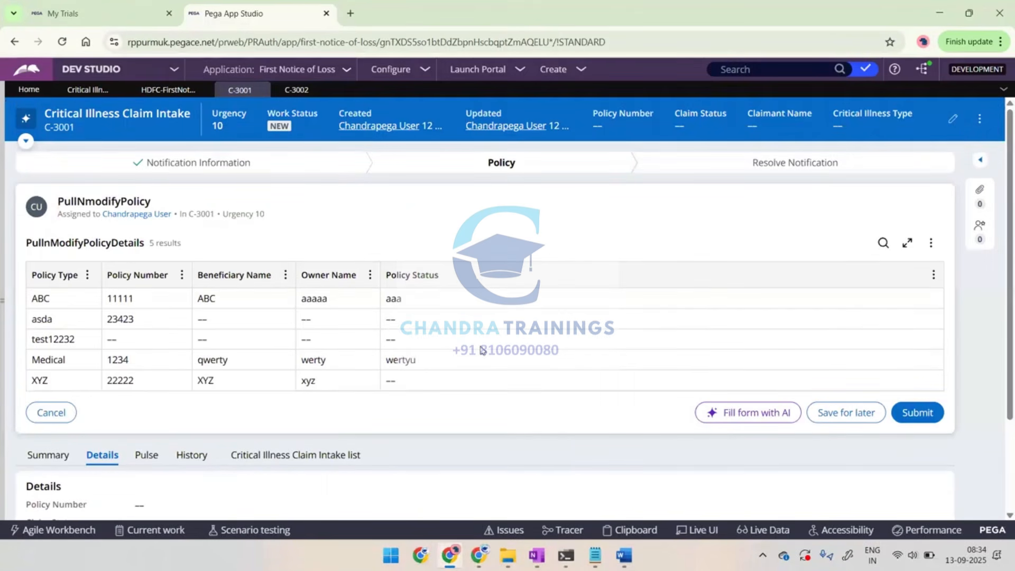
pyautogui.scroll(-2, 557, 380)
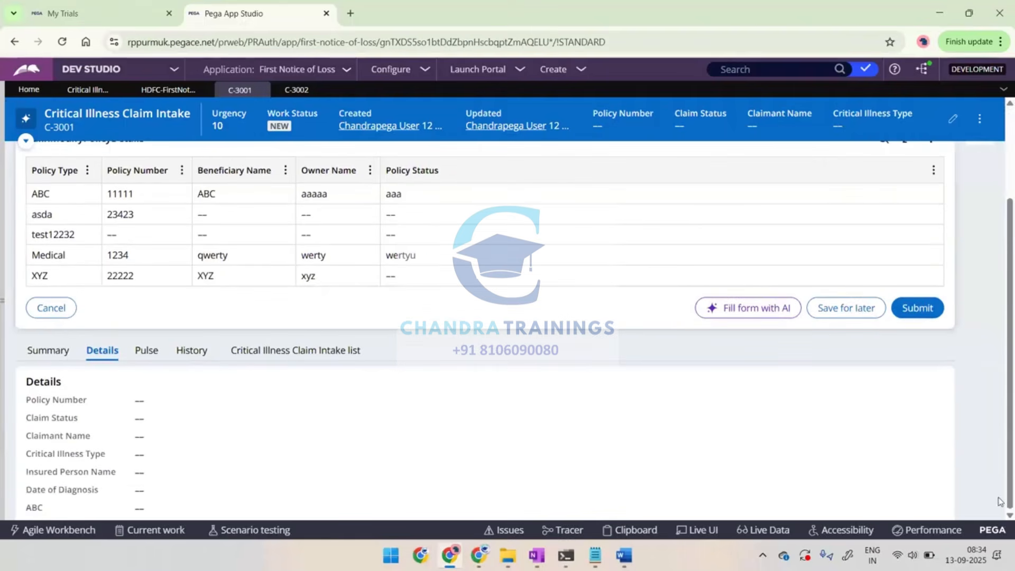
pyautogui.scroll(2, 808, 335)
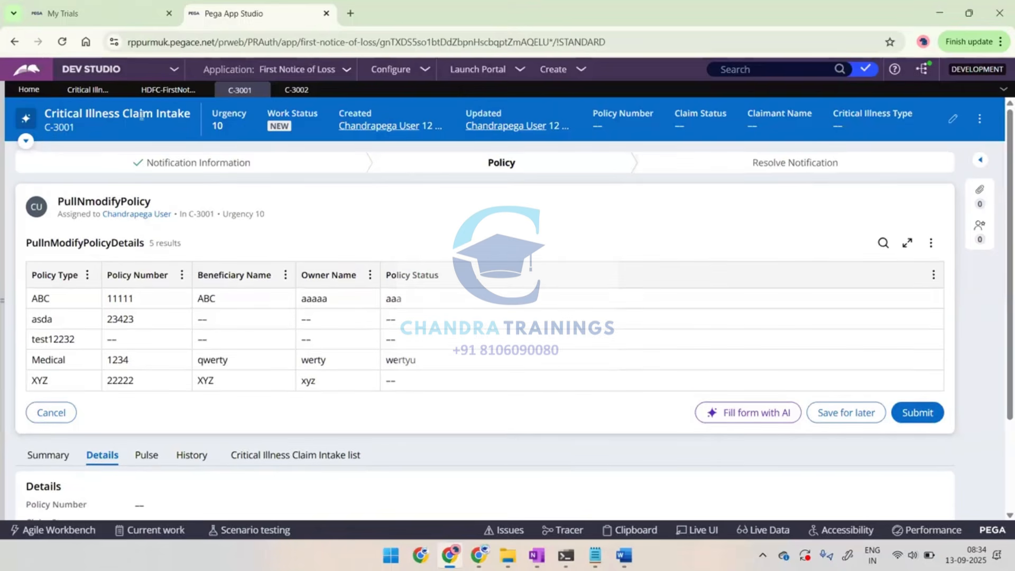
pyautogui.click(90, 94)
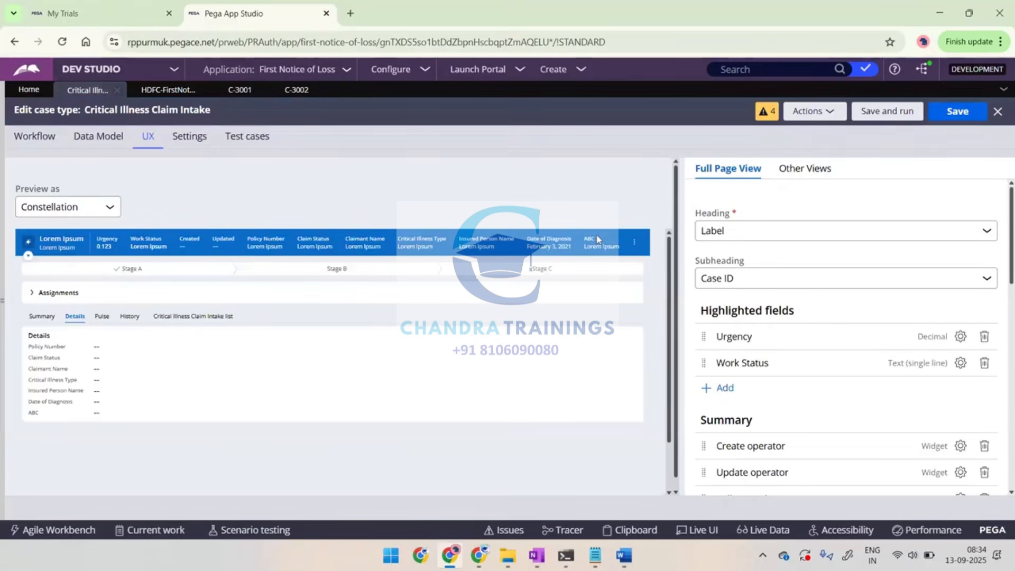
pyautogui.click(239, 93)
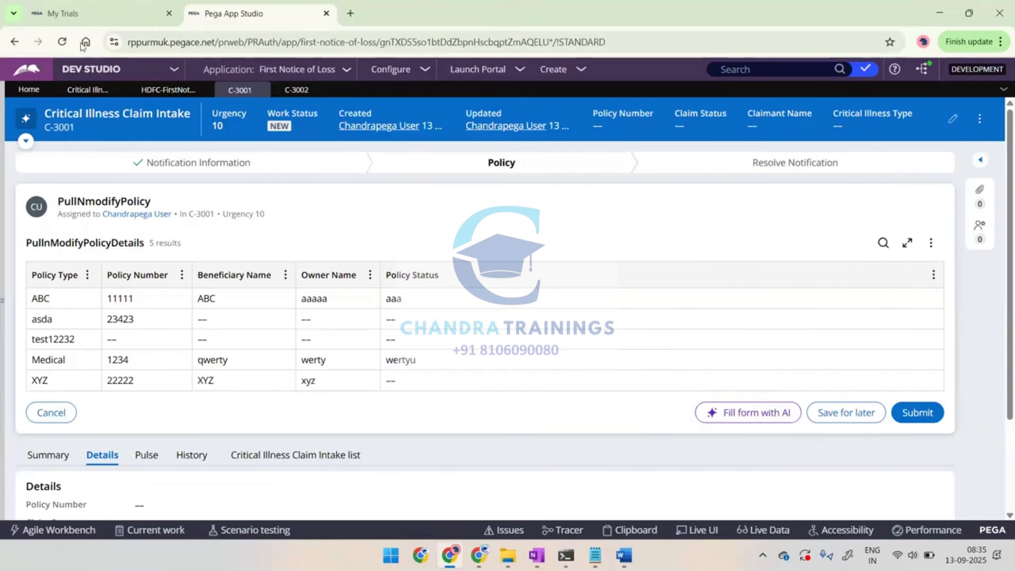
pyautogui.click(83, 91)
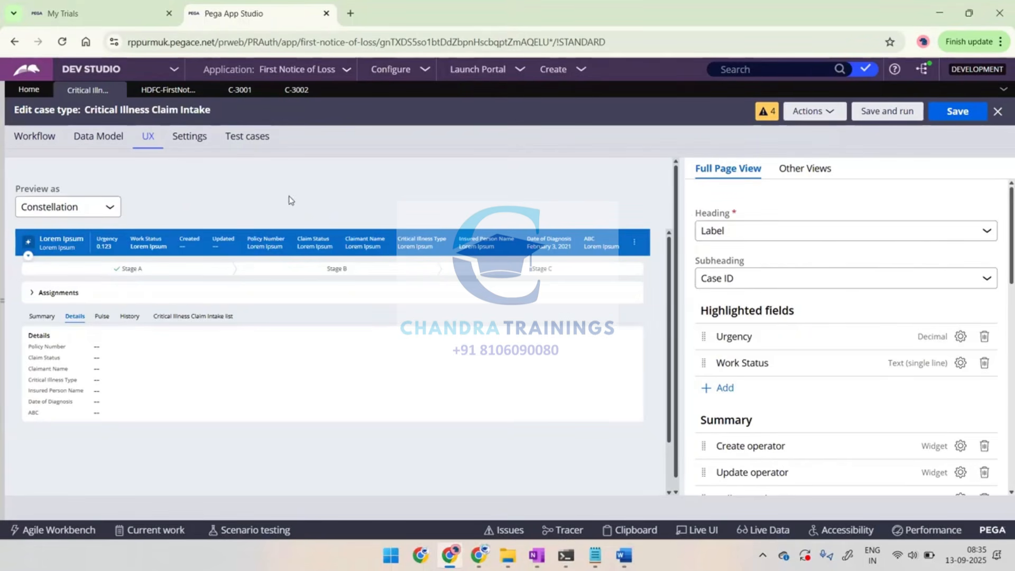
pyautogui.click(293, 92)
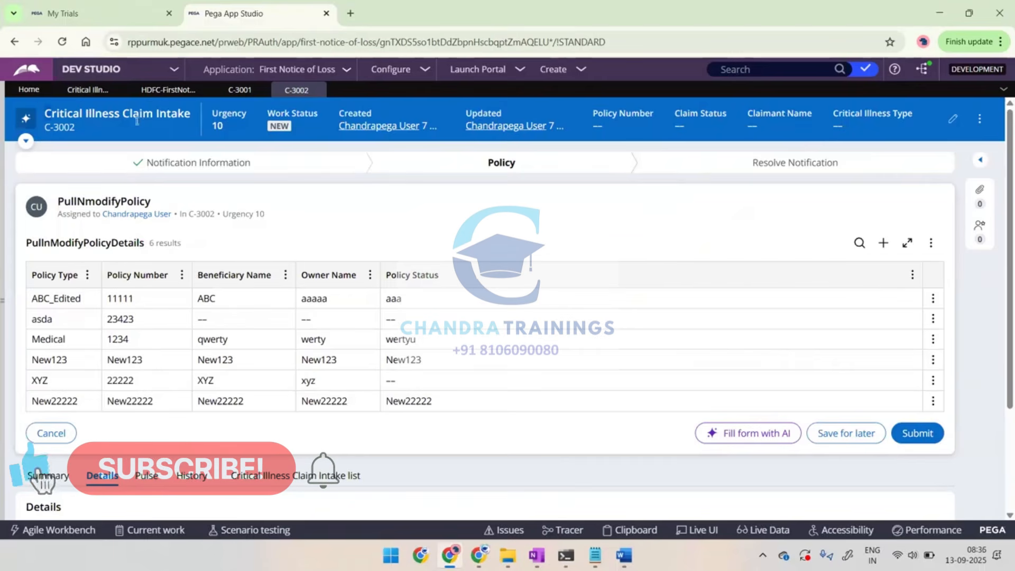
pyautogui.moveTo(45, 114); pyautogui.dragTo(189, 121)
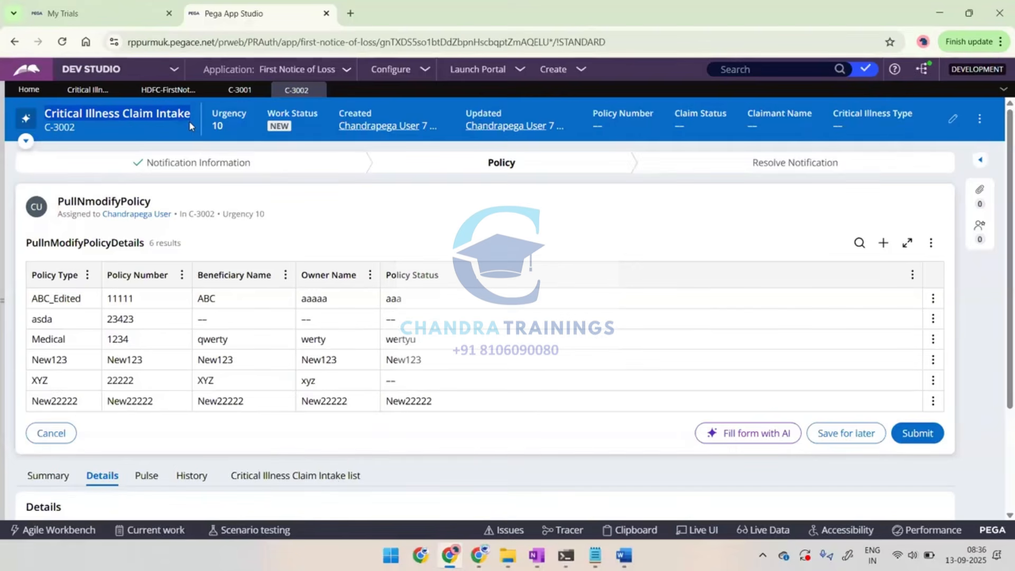
# Set the Heading of the case type's Full Page View to "Create Operator"
pyautogui.click(80, 91)
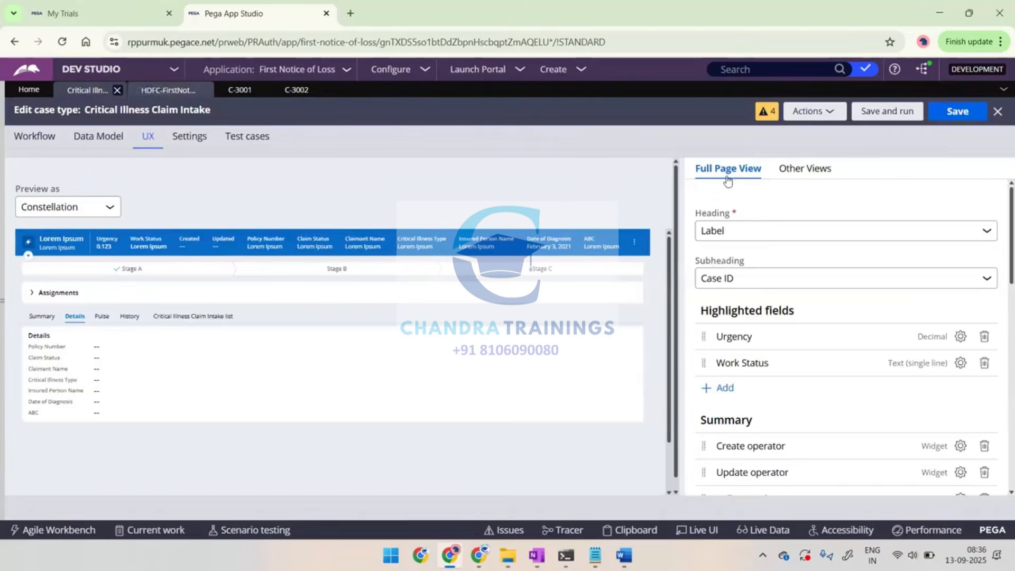
pyautogui.click(754, 230)
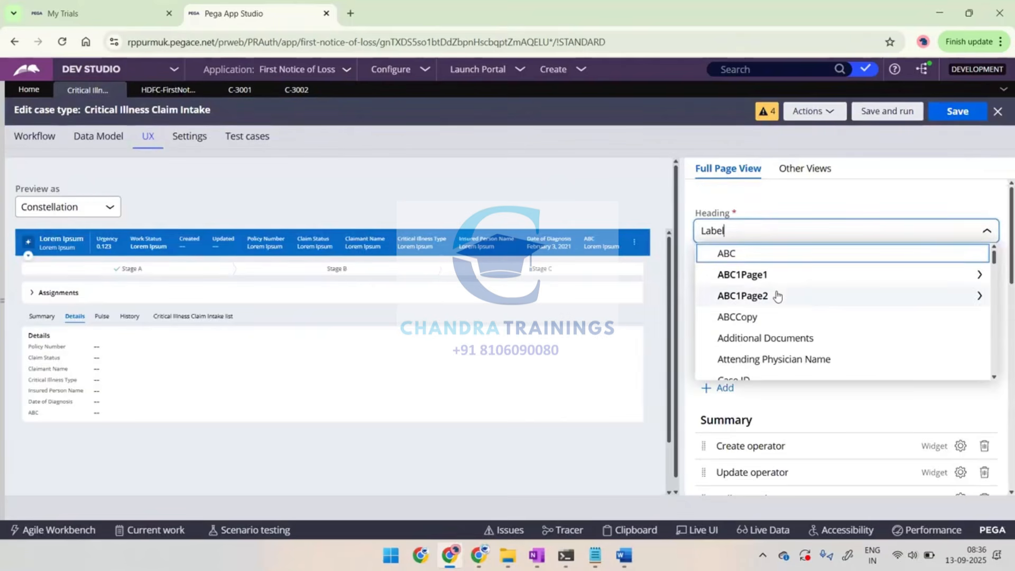
pyautogui.scroll(-2, 777, 296)
pyautogui.scroll(-3, 777, 297)
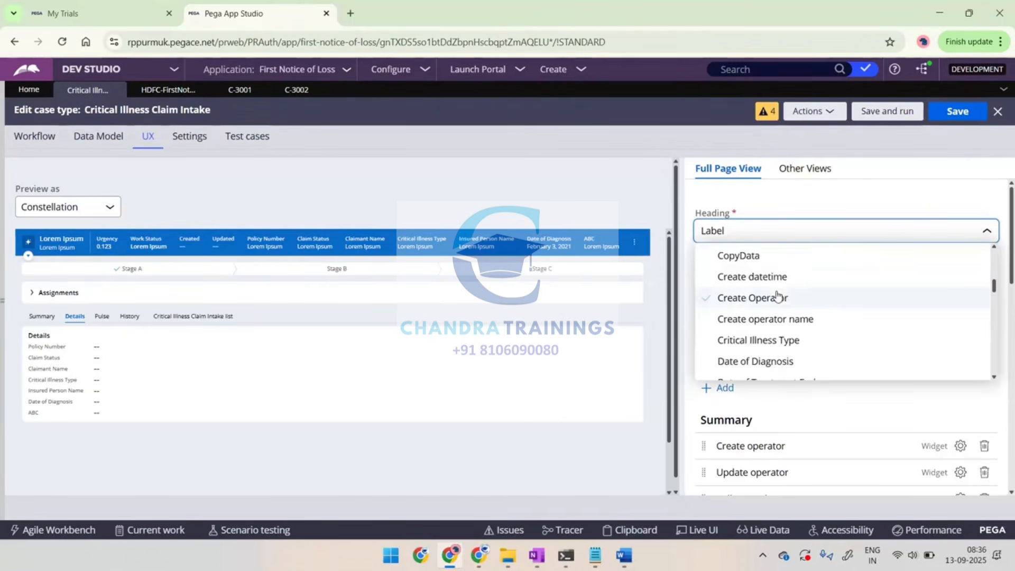
pyautogui.click(748, 294)
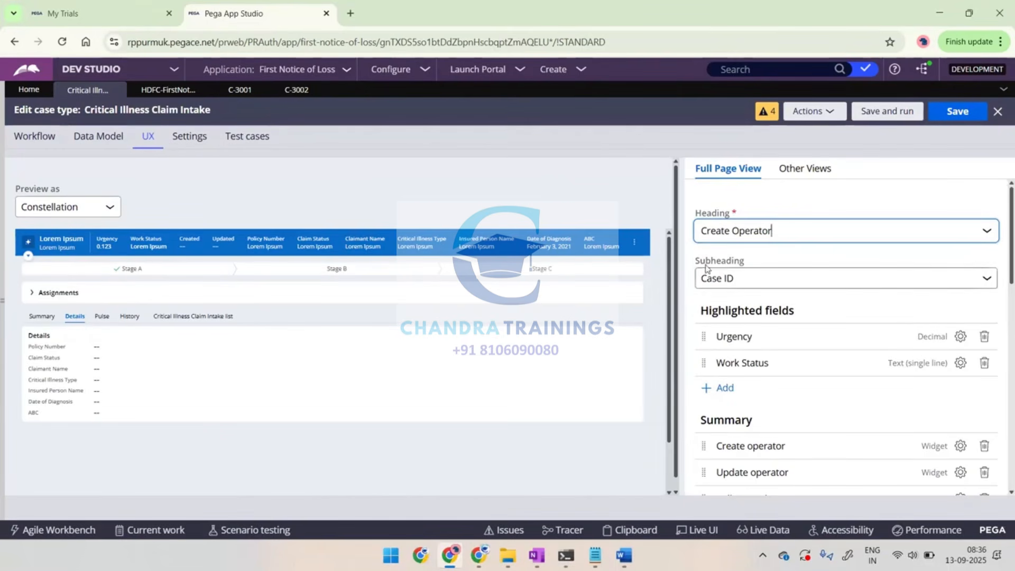
# Compare the header of case C-3002 with the Subheading and Highlighted fields configured in the Full Page View
pyautogui.click(296, 91)
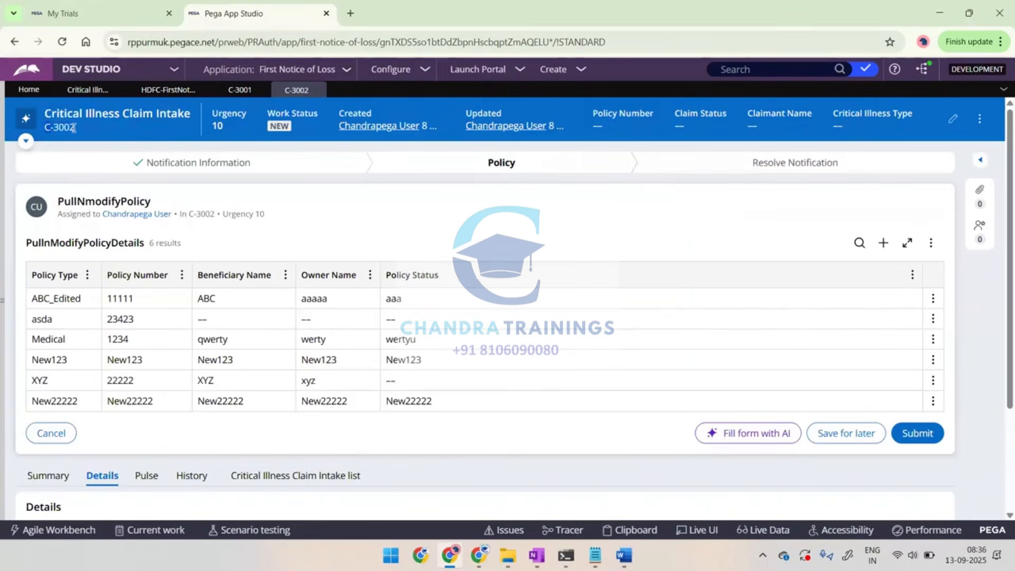
pyautogui.click(74, 128)
pyautogui.click(79, 94)
pyautogui.scroll(-1, 788, 261)
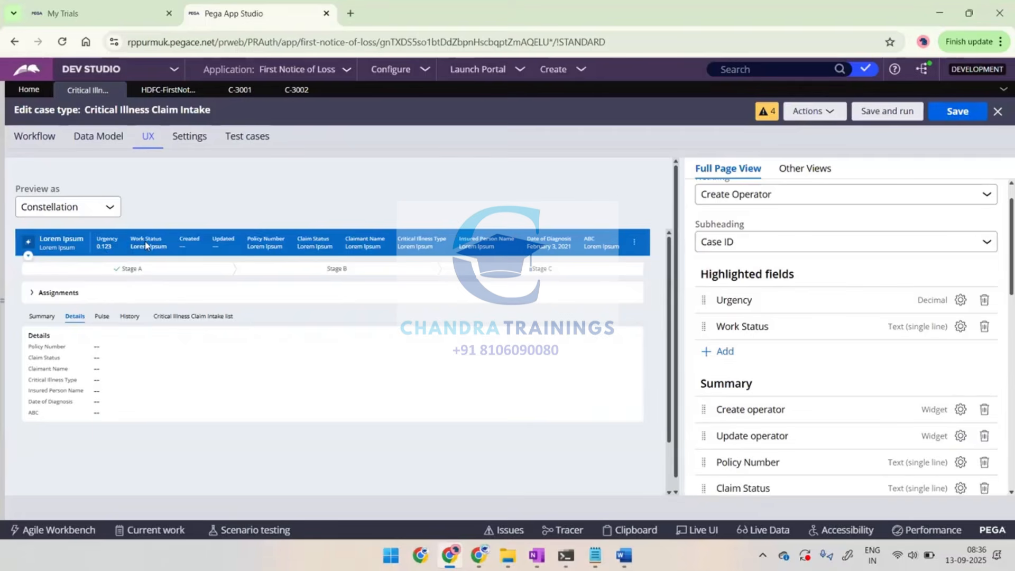
pyautogui.click(296, 90)
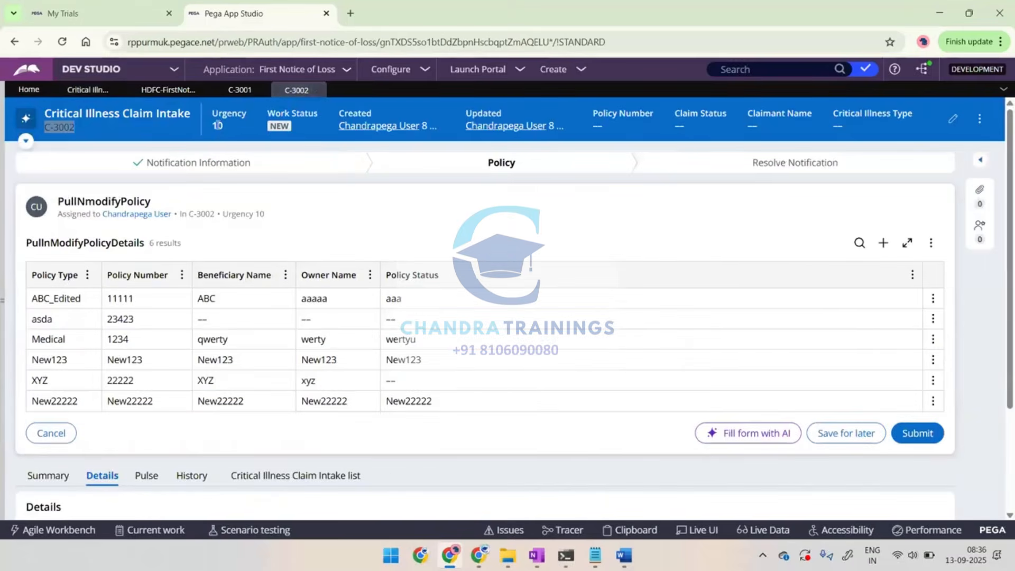
# Replace Urgency with Case ID in the Highlighted fields of the Critical Illness Claim Intake Full Page View
pyautogui.click(96, 90)
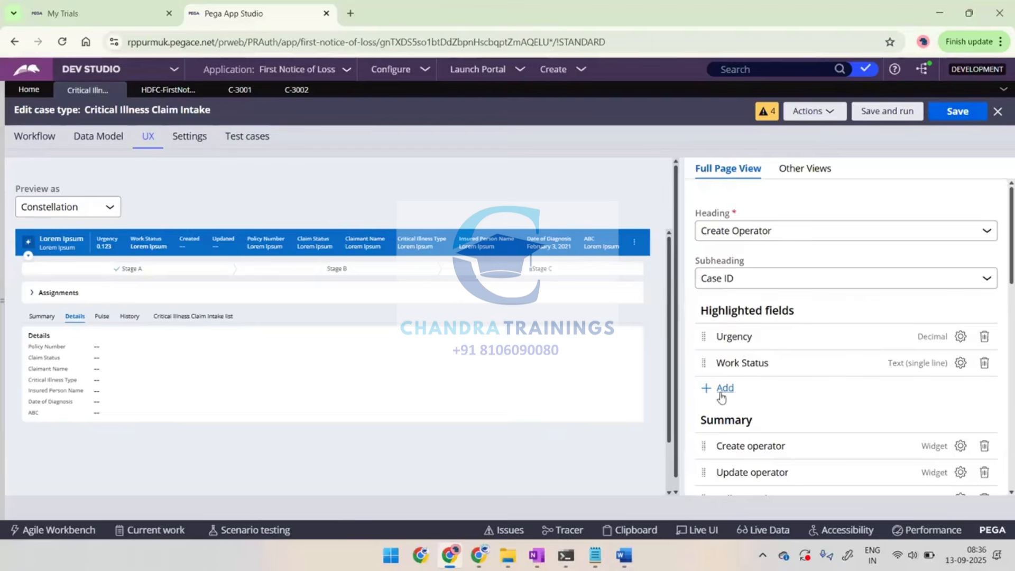
pyautogui.click(984, 337)
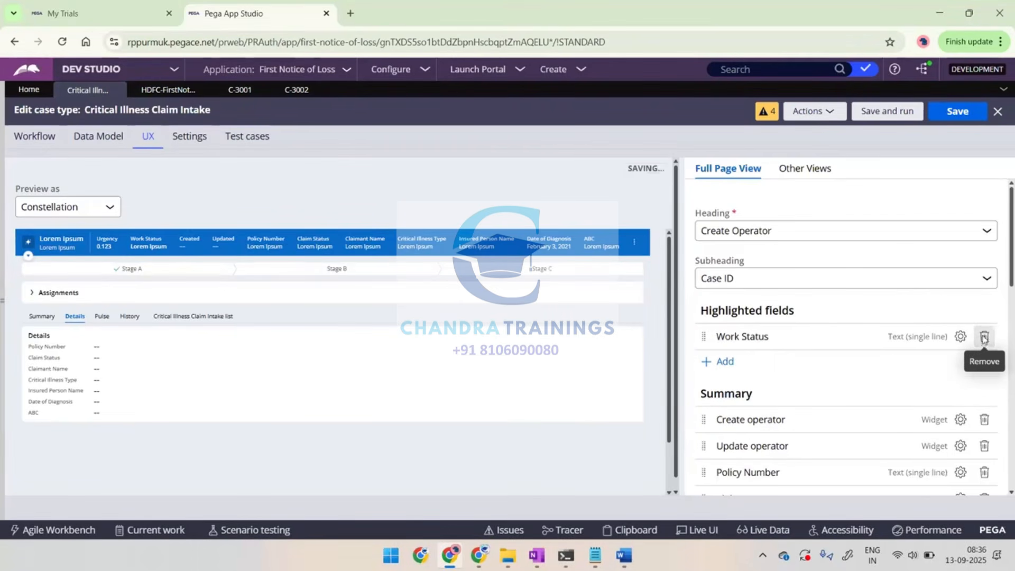
pyautogui.click(721, 362)
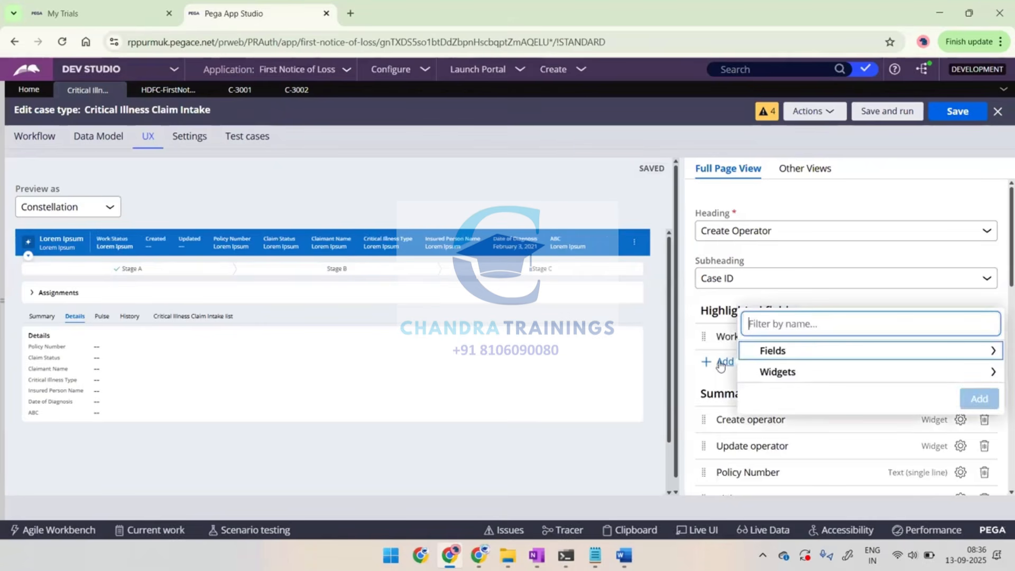
pyautogui.click(770, 352)
pyautogui.scroll(-3, 764, 343)
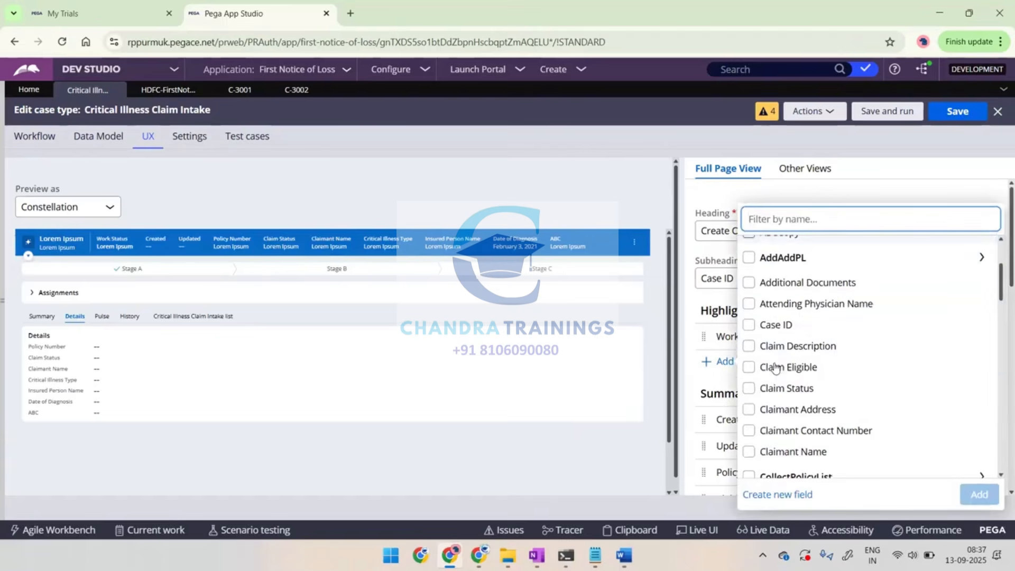
pyautogui.click(750, 325)
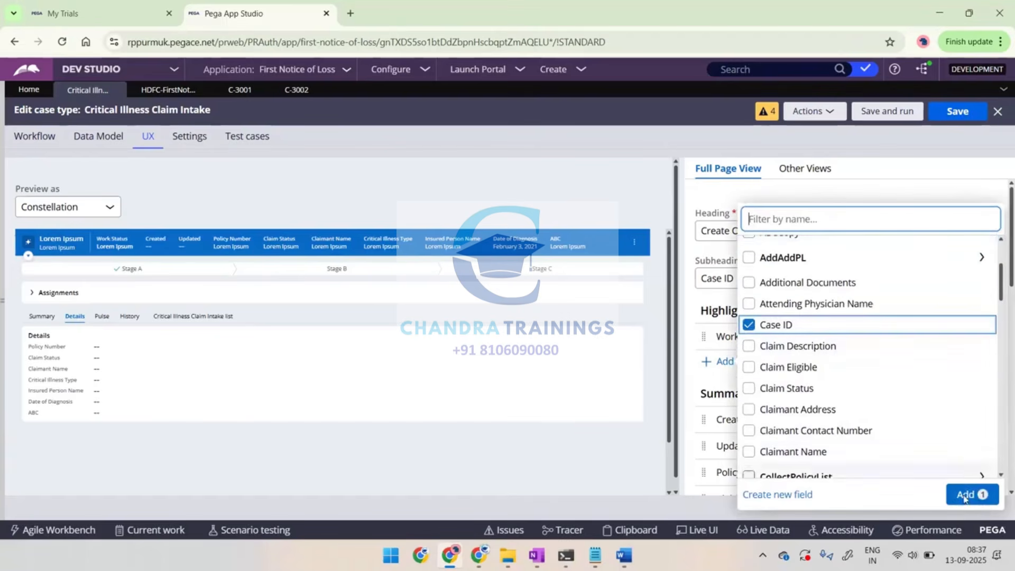
pyautogui.click(966, 494)
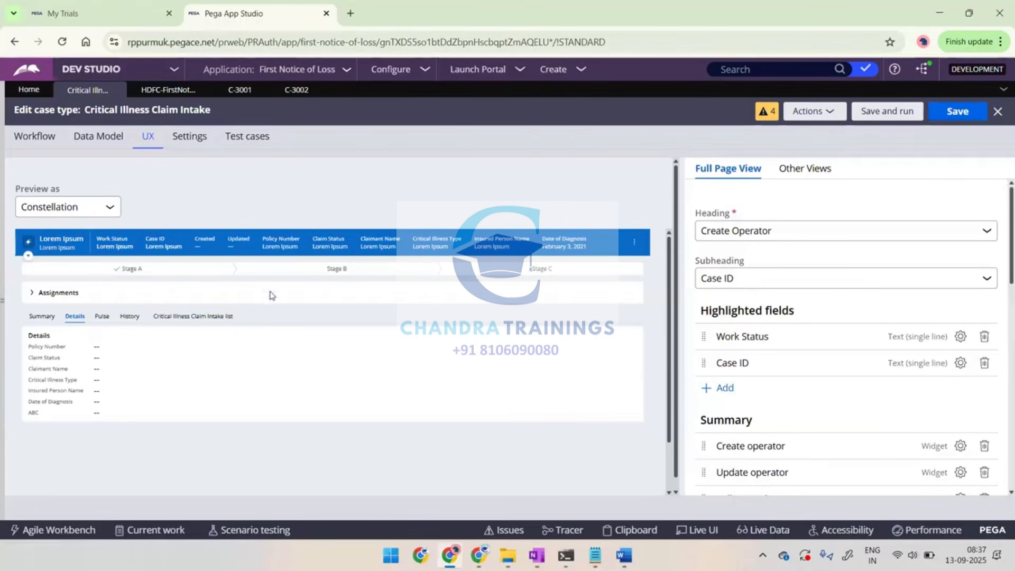
# Remove Date of Diagnosis and Insured Person Name from the Full Page View's Summary fields and save the case type
pyautogui.scroll(-4, 724, 344)
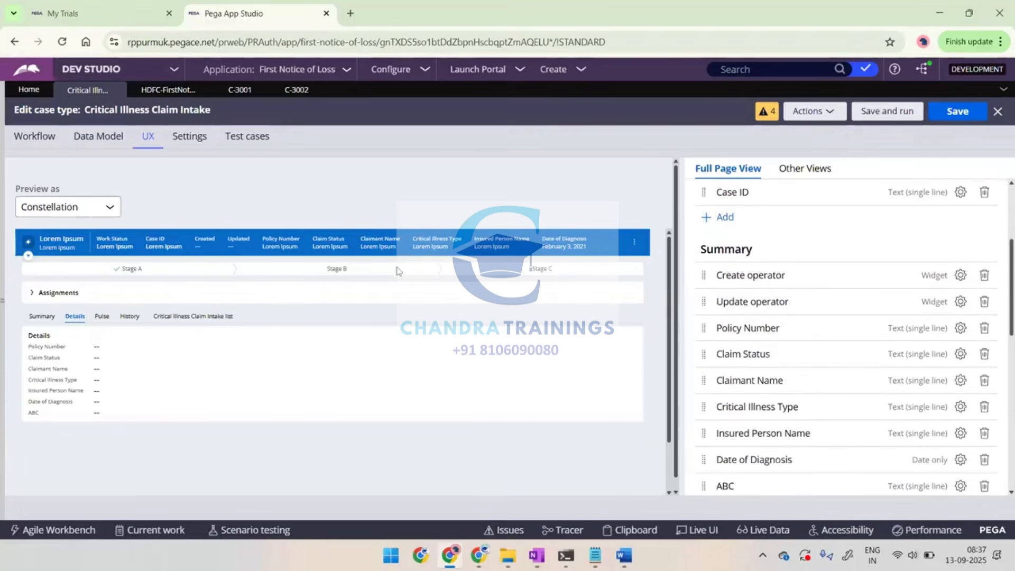
pyautogui.scroll(-1, 781, 296)
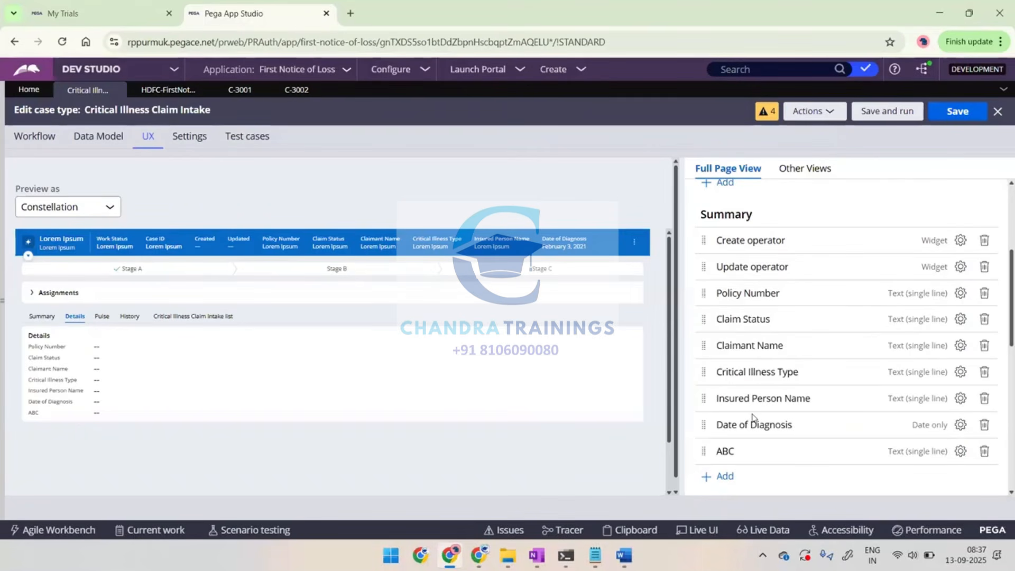
pyautogui.click(985, 425)
pyautogui.click(984, 399)
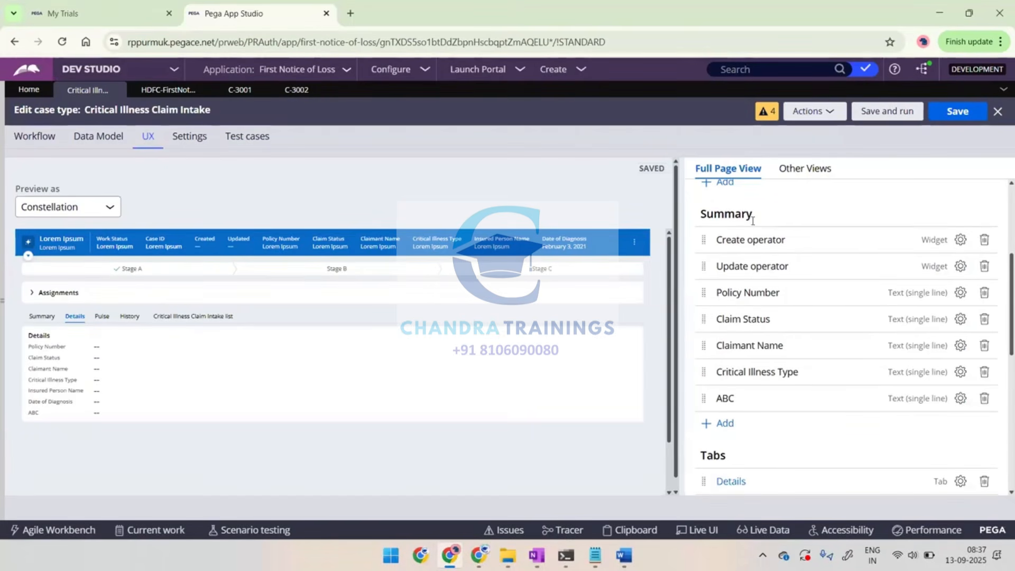
pyautogui.scroll(4, 753, 222)
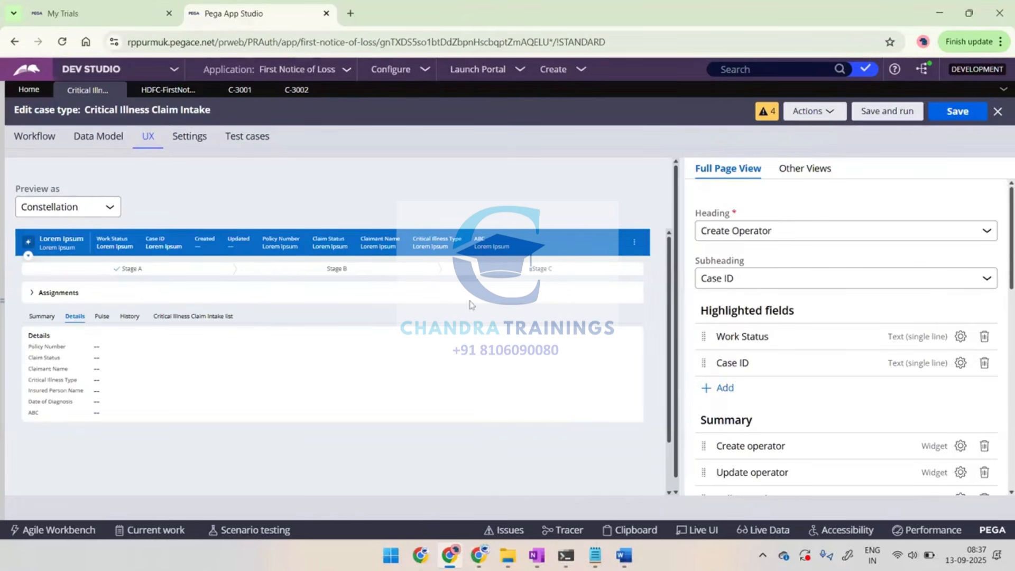
pyautogui.scroll(-3, 793, 375)
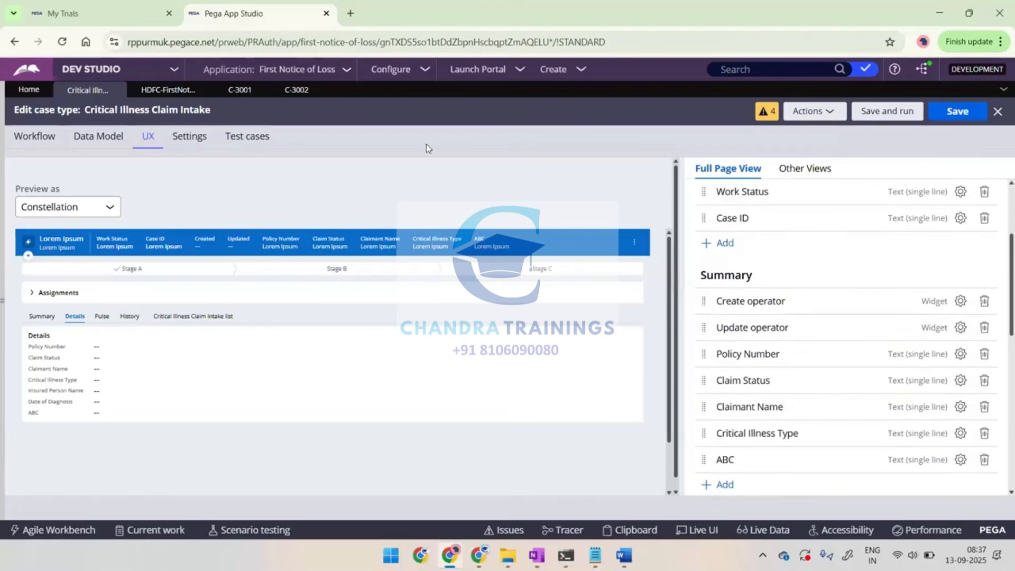
pyautogui.click(953, 118)
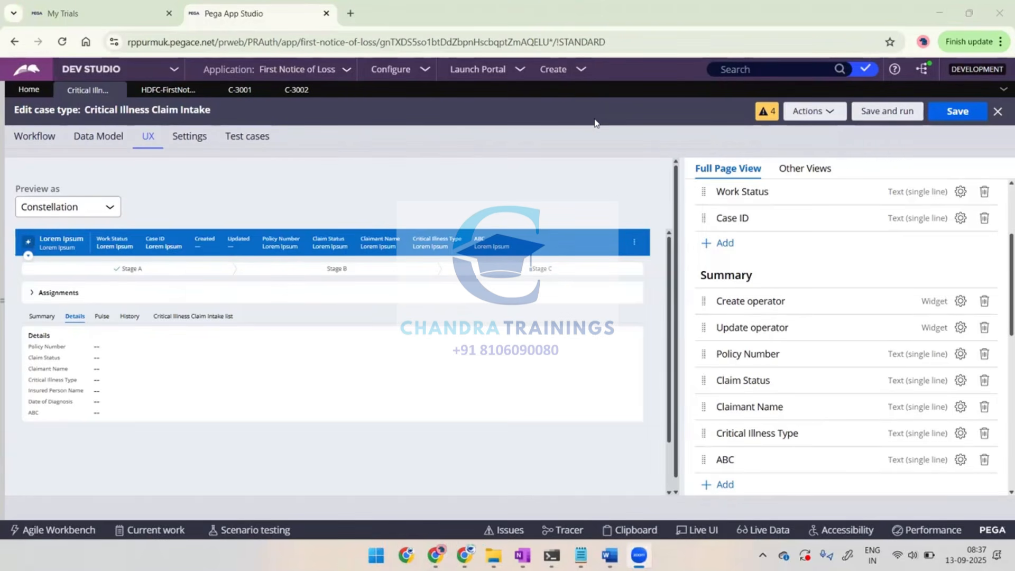
# Create a new Critical Illness Claim Intake case and advance it through the claimant, medical records and incident steps without entering data
pyautogui.click(553, 68)
pyautogui.click(642, 89)
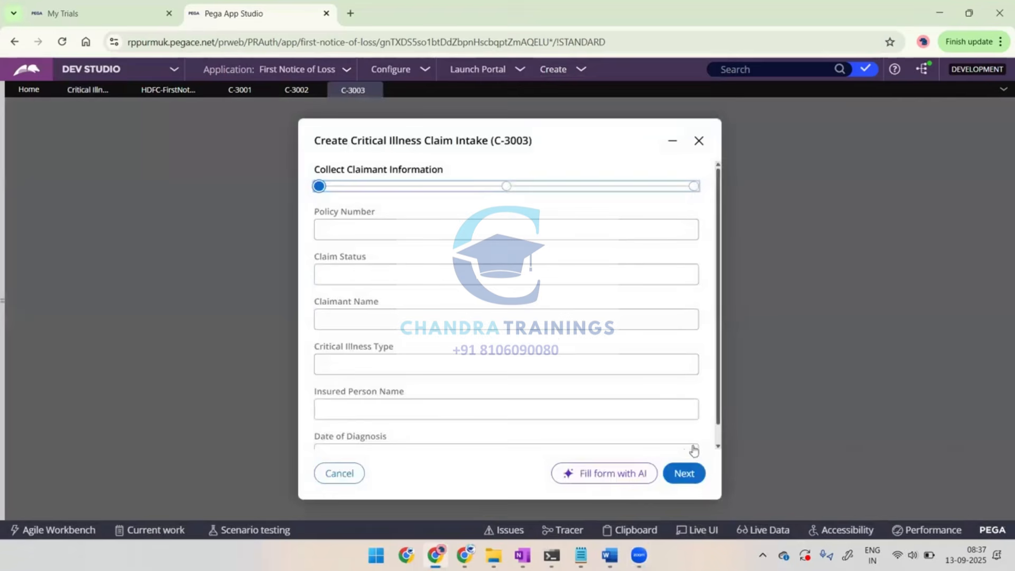
pyautogui.click(684, 474)
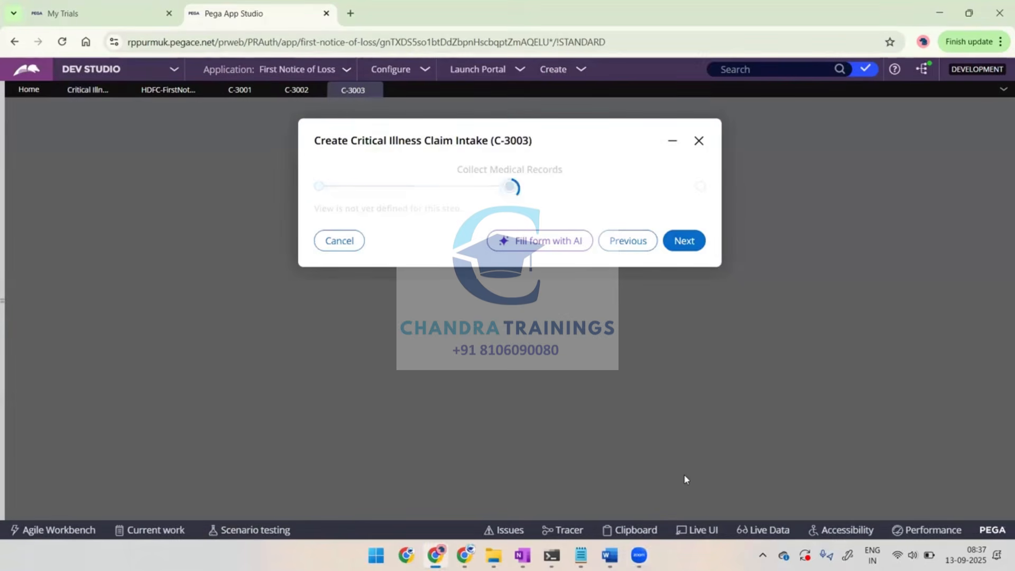
pyautogui.click(695, 248)
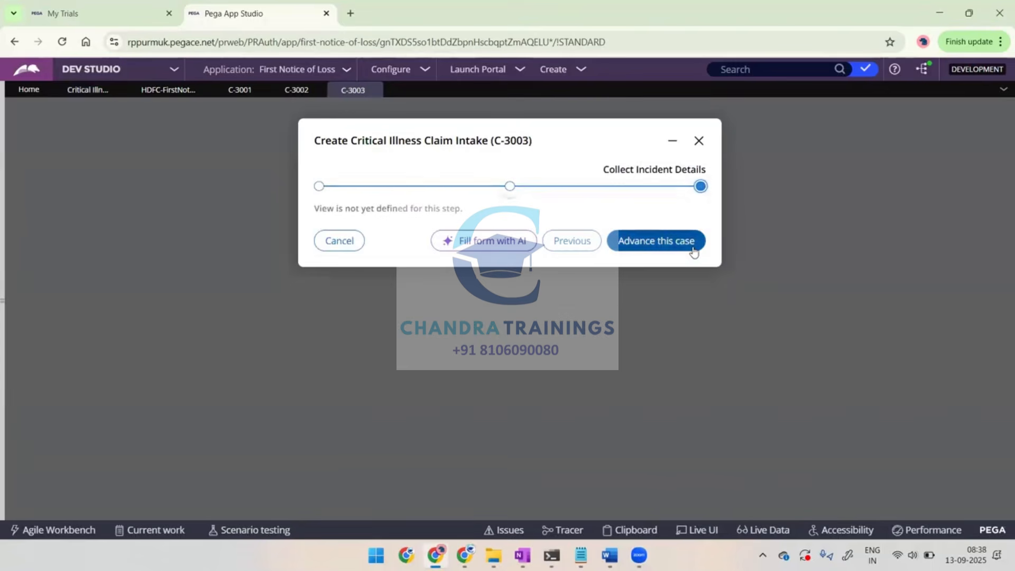
pyautogui.click(652, 244)
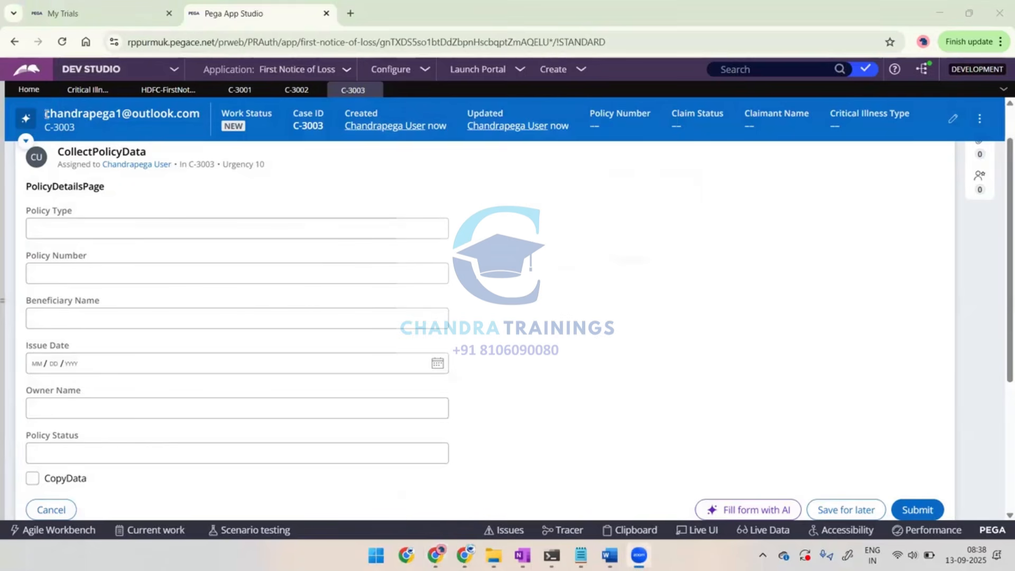
# Compare the heading, subheading and highlighted fields of case C-3003 with the case type's Full Page View settings
pyautogui.moveTo(46, 114); pyautogui.dragTo(184, 119)
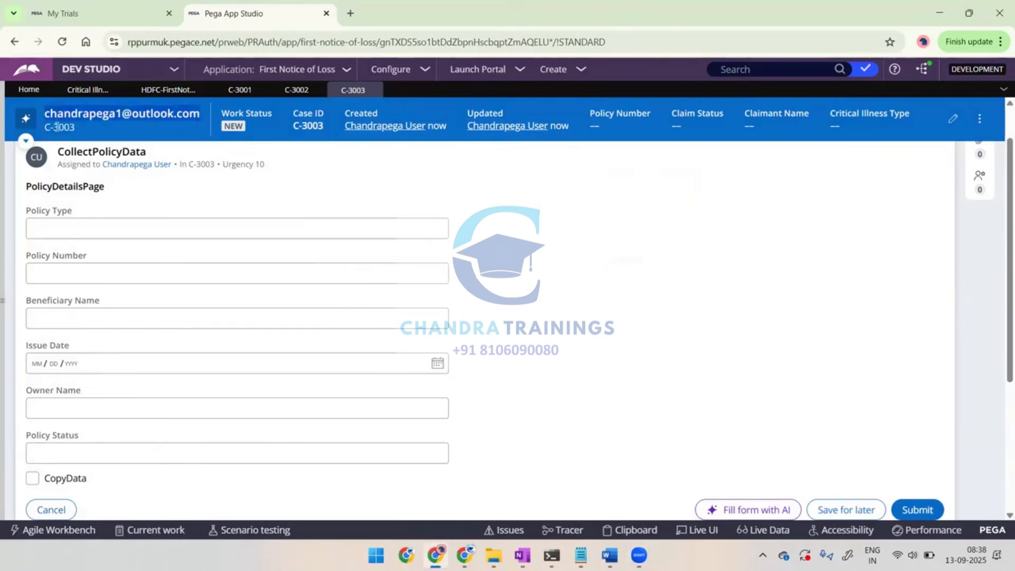
pyautogui.click(57, 127)
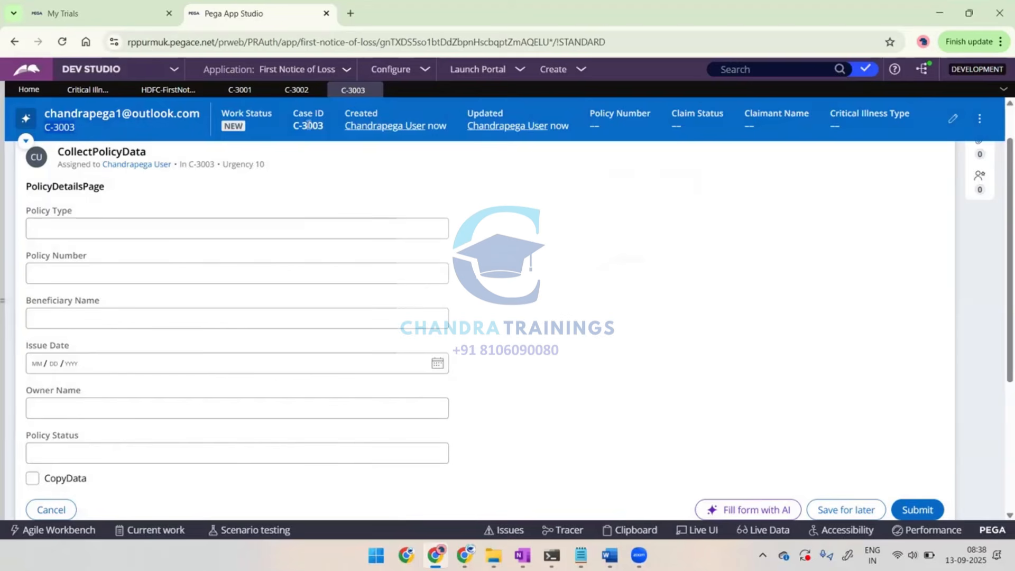
pyautogui.click(101, 13)
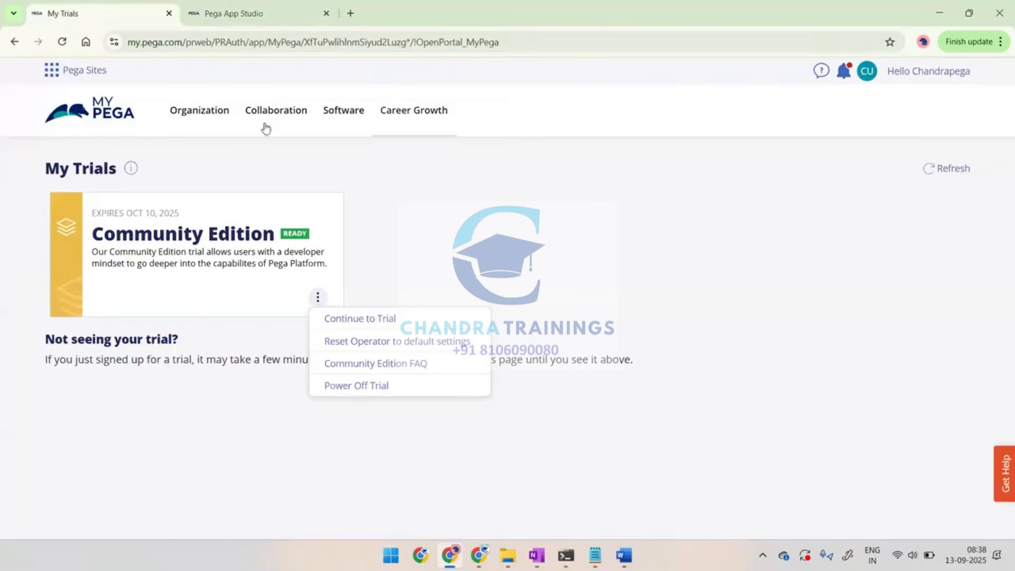
pyautogui.click(249, 16)
pyautogui.click(87, 90)
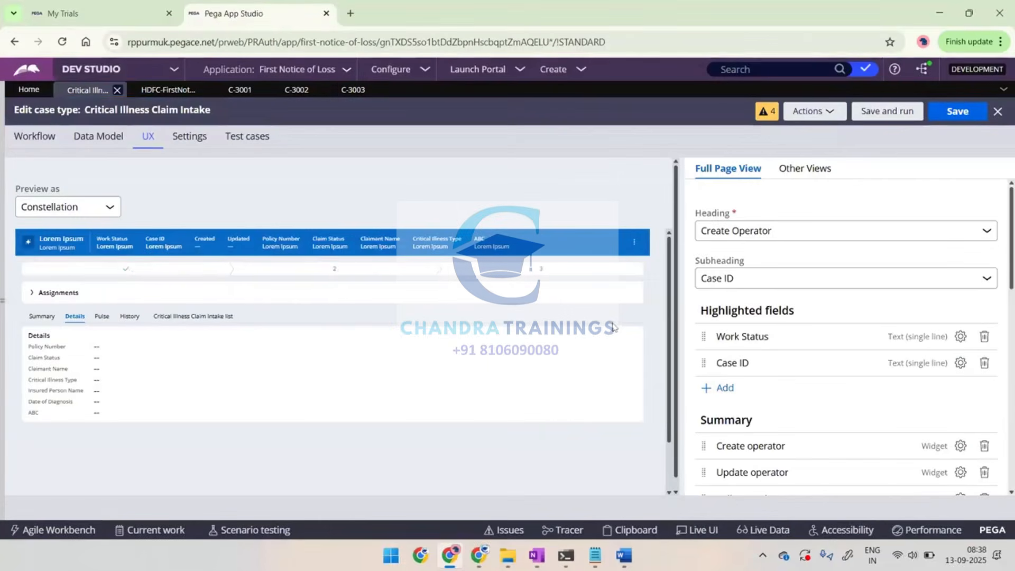
pyautogui.scroll(-3, 784, 375)
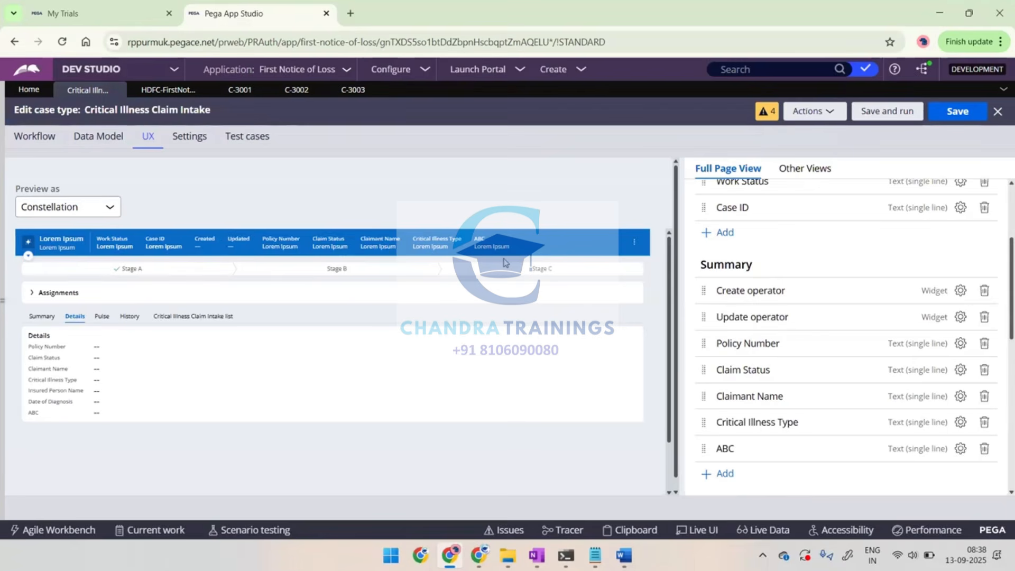
pyautogui.scroll(-1, 505, 263)
pyautogui.scroll(1, 505, 262)
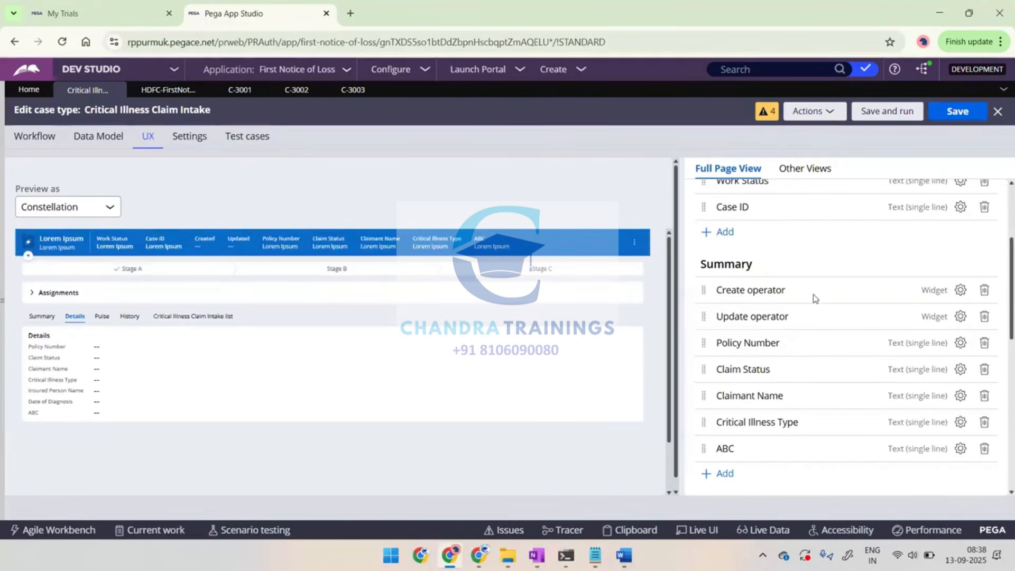
pyautogui.scroll(-5, 813, 294)
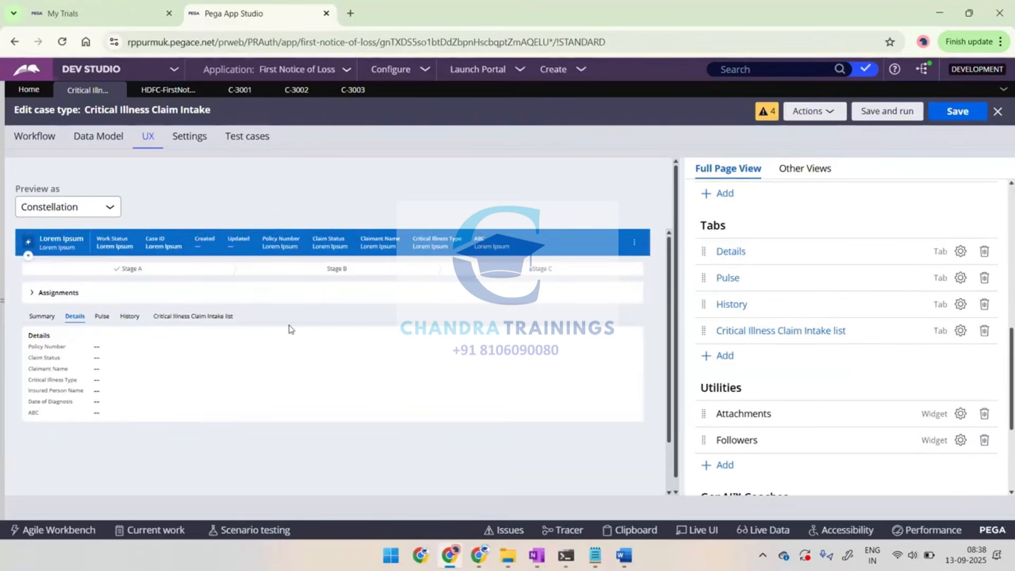
# Examine the Summary, Details and Pulse content of case C-3003
pyautogui.click(354, 92)
pyautogui.scroll(-3, 124, 353)
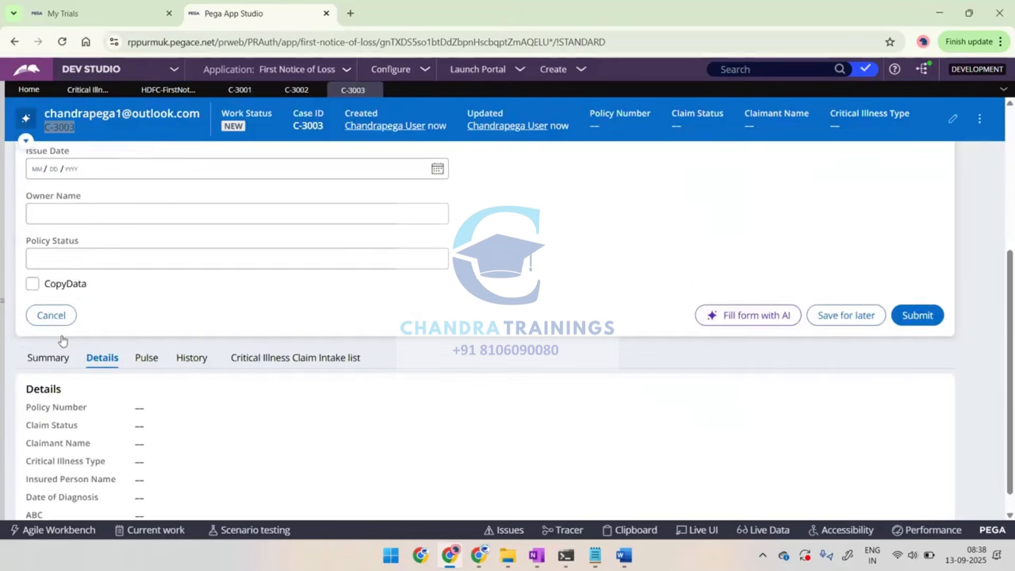
pyautogui.scroll(-1, 59, 340)
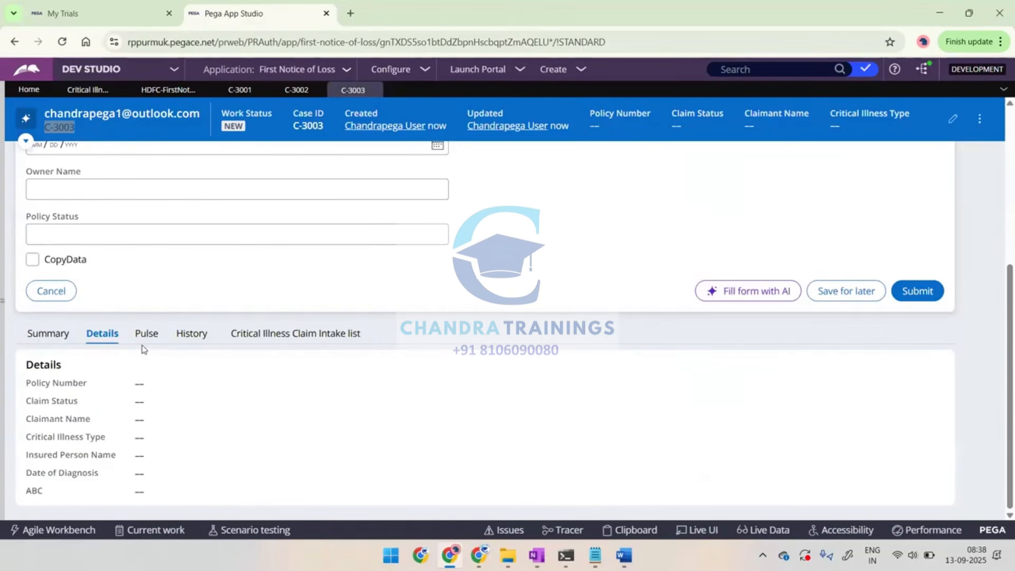
pyautogui.click(49, 333)
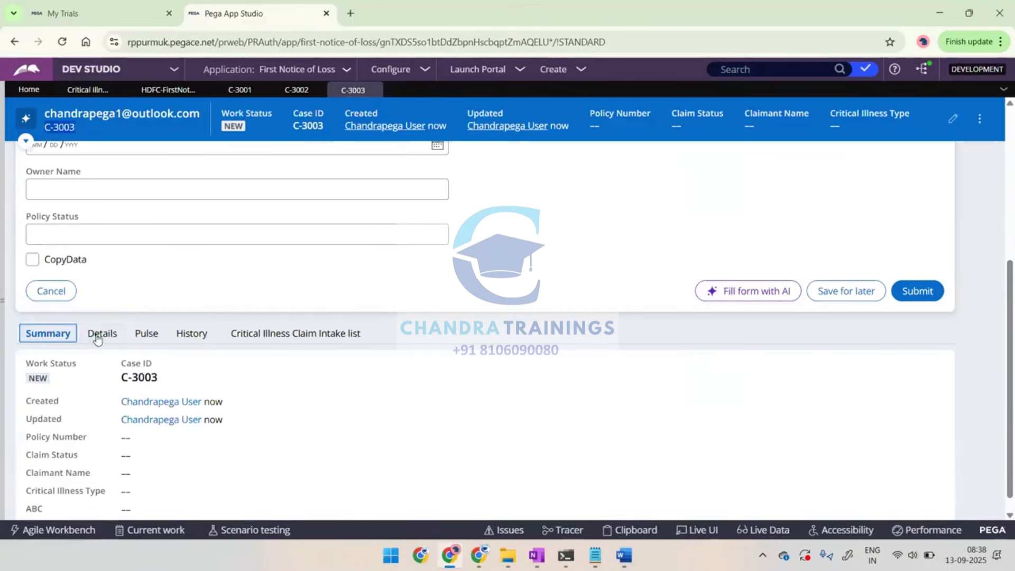
pyautogui.click(102, 336)
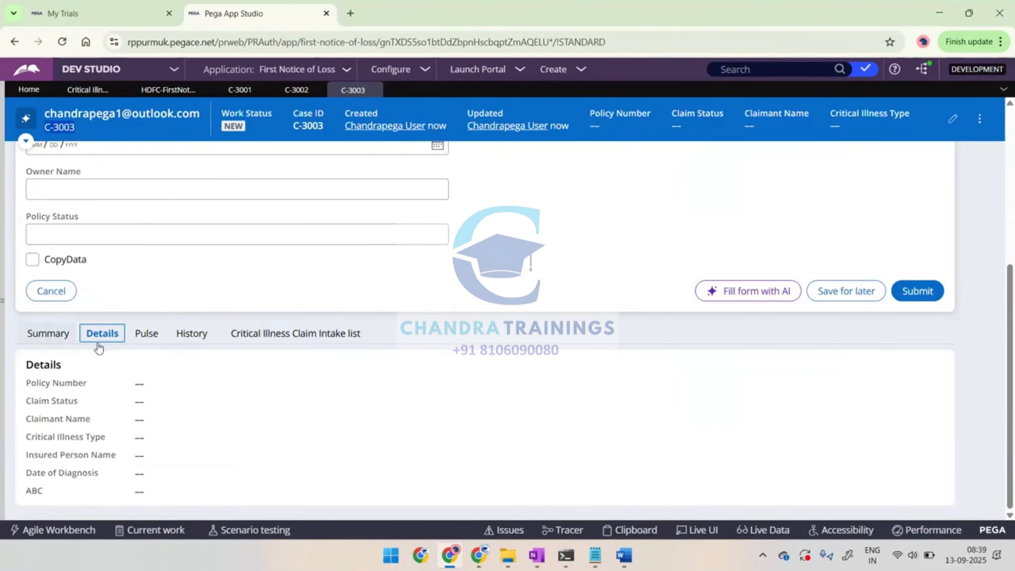
pyautogui.click(148, 333)
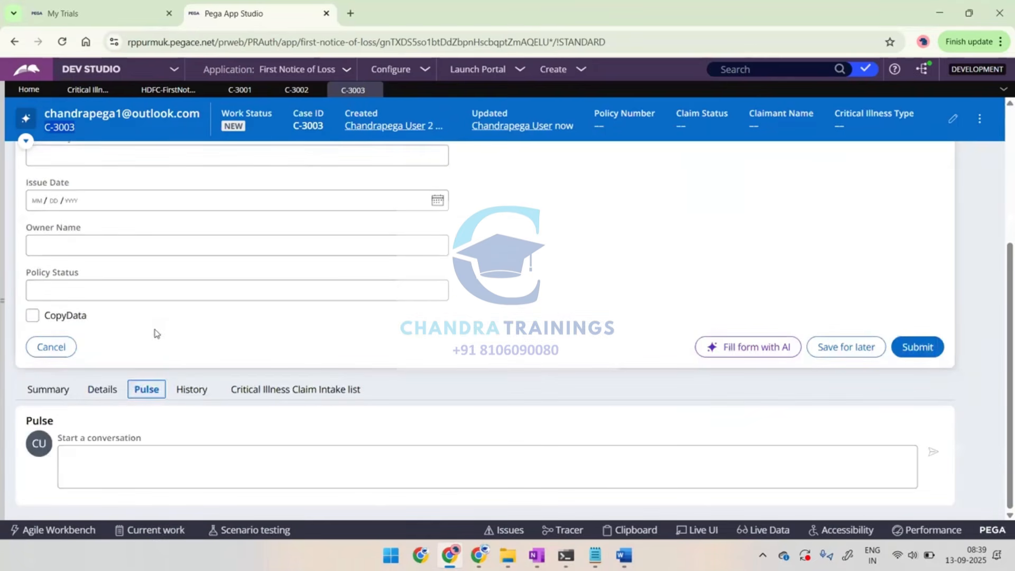
pyautogui.click(35, 388)
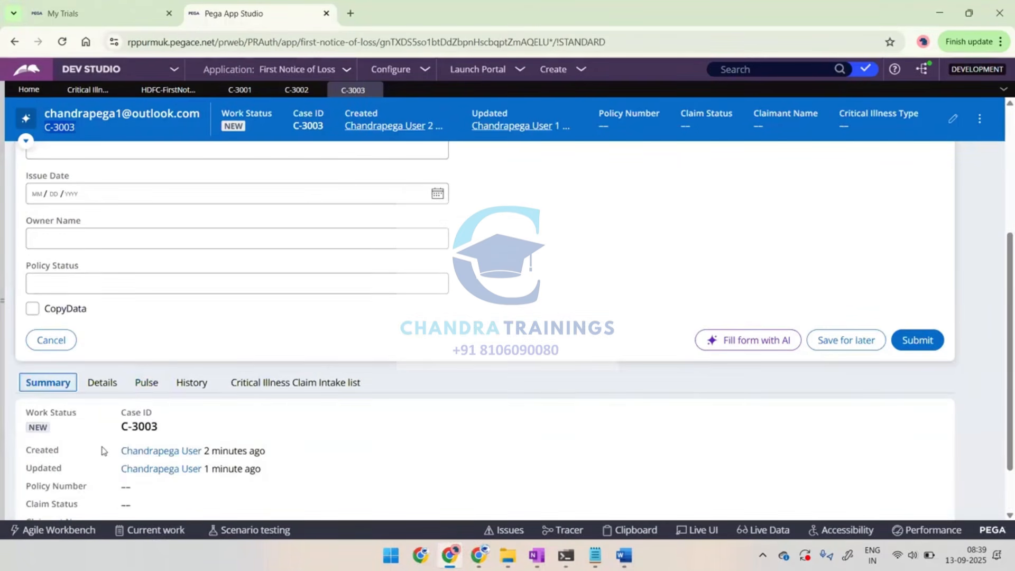
# Review the Tabs configured in the case type's Full Page View, then view the Critical Illness Claim Intake list in case C-3003
pyautogui.click(88, 90)
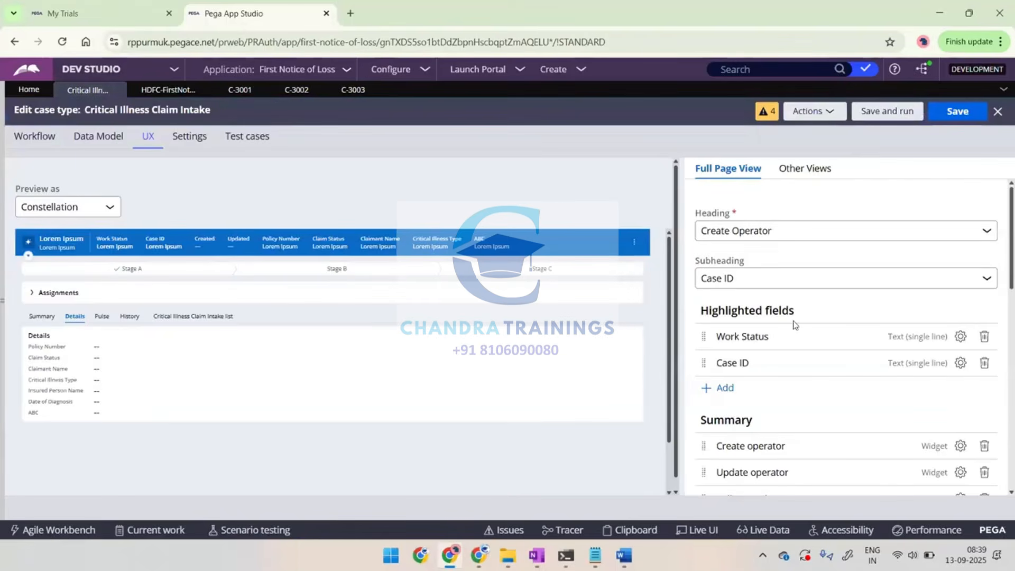
pyautogui.scroll(-10, 794, 344)
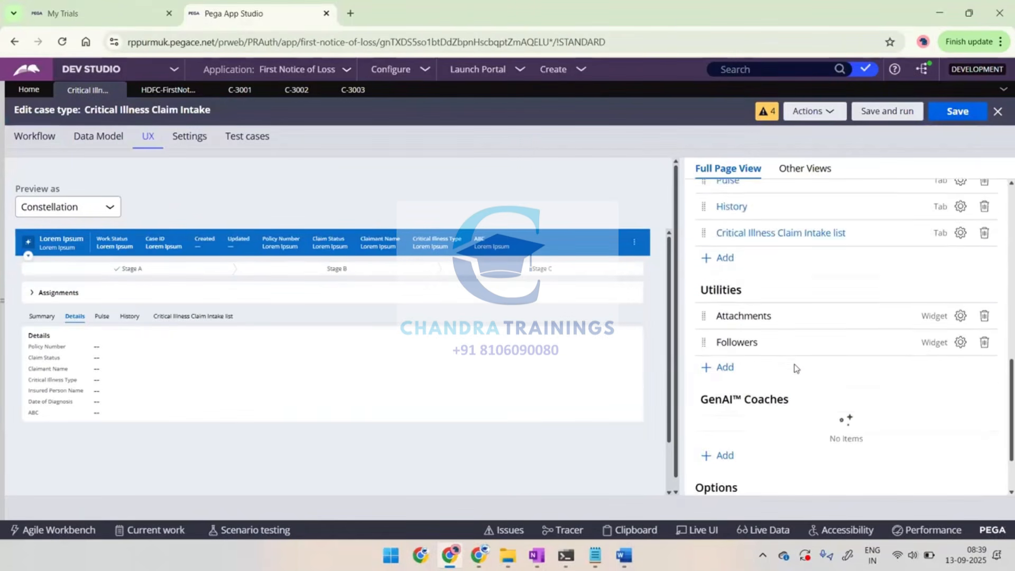
pyautogui.scroll(8, 794, 364)
pyautogui.scroll(-2, 794, 363)
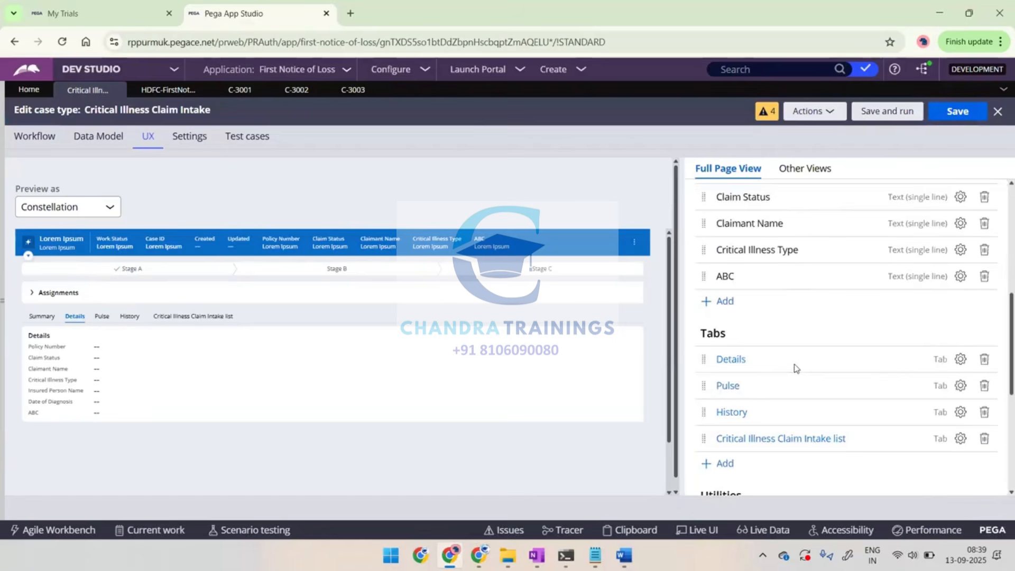
pyautogui.scroll(-2, 794, 364)
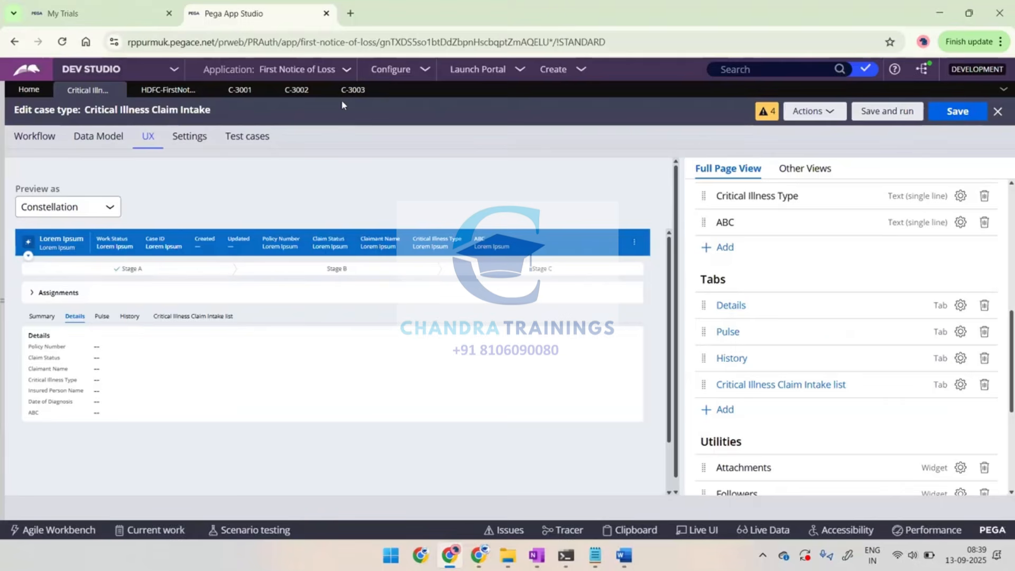
pyautogui.click(352, 90)
pyautogui.scroll(-1, 309, 347)
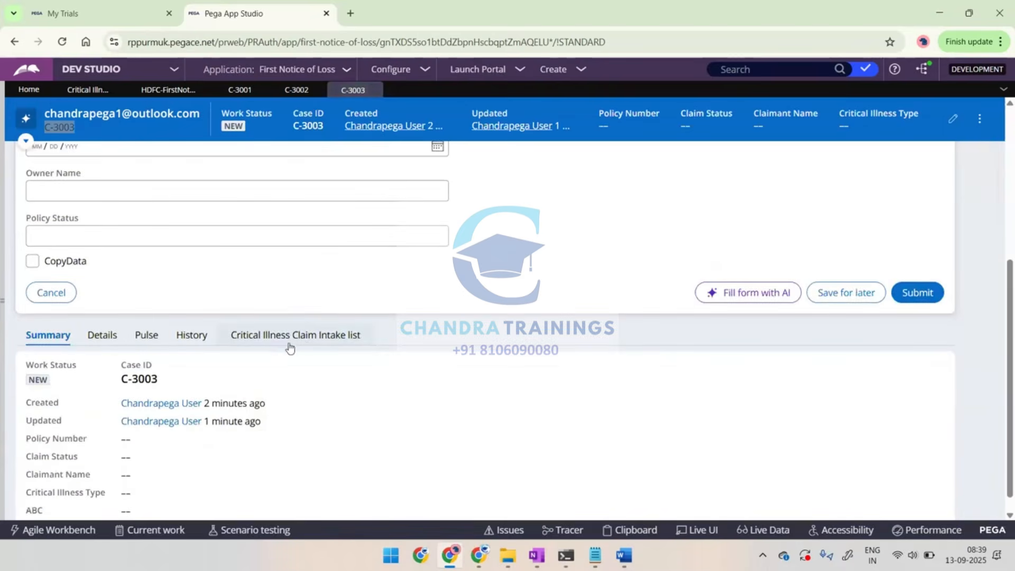
pyautogui.click(276, 340)
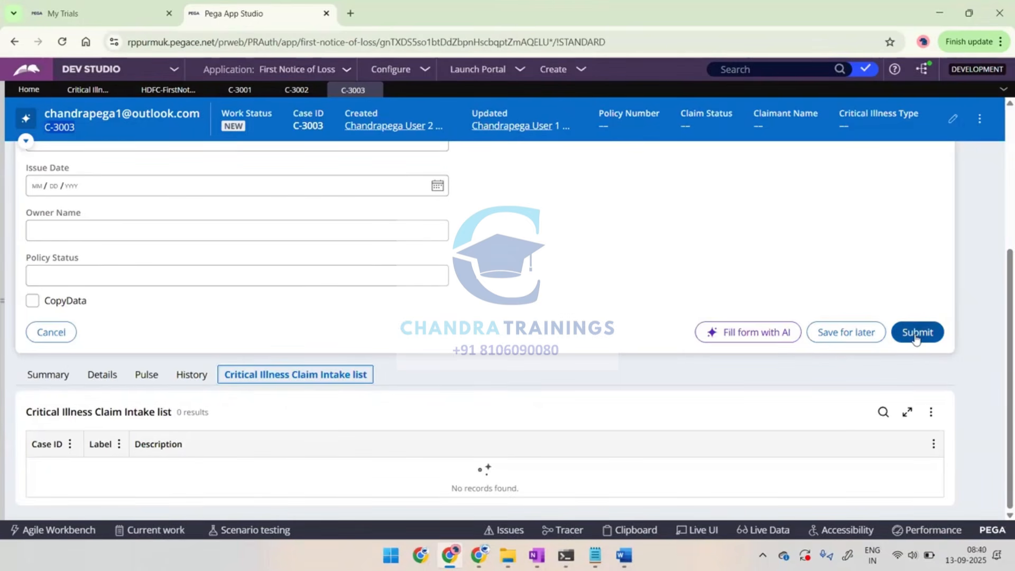
pyautogui.click(431, 376)
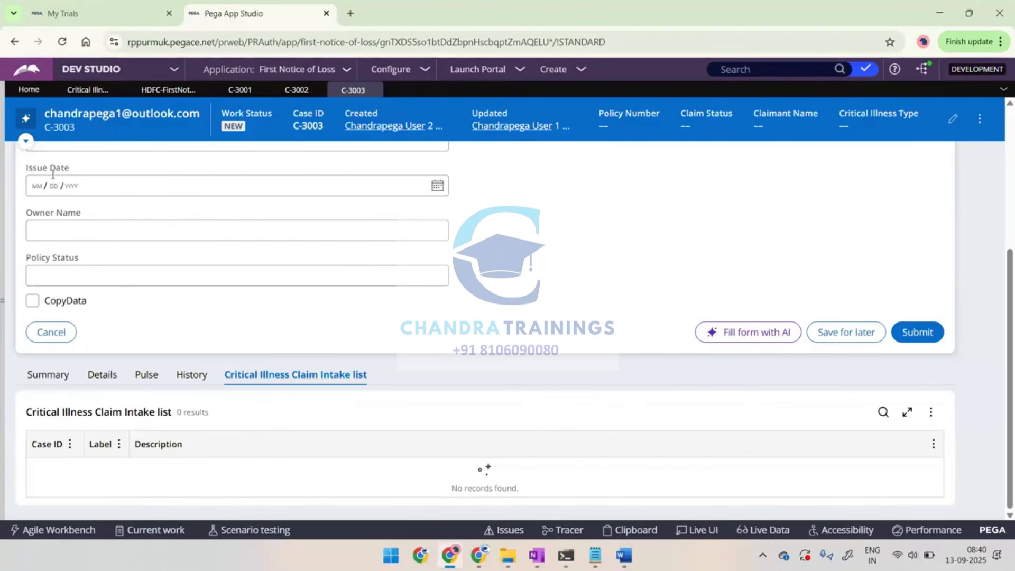
pyautogui.scroll(4, 190, 235)
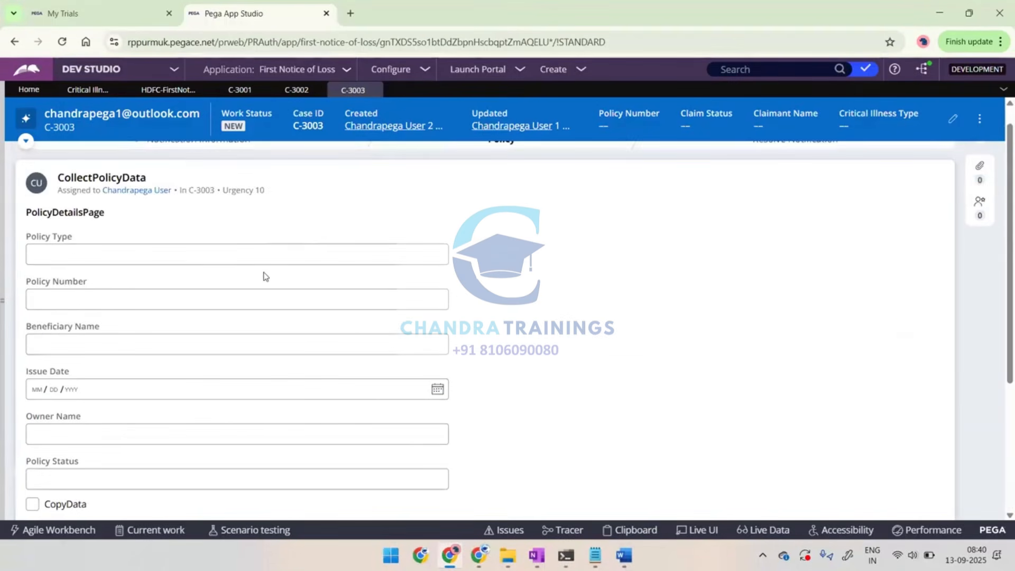
pyautogui.scroll(-3, 265, 275)
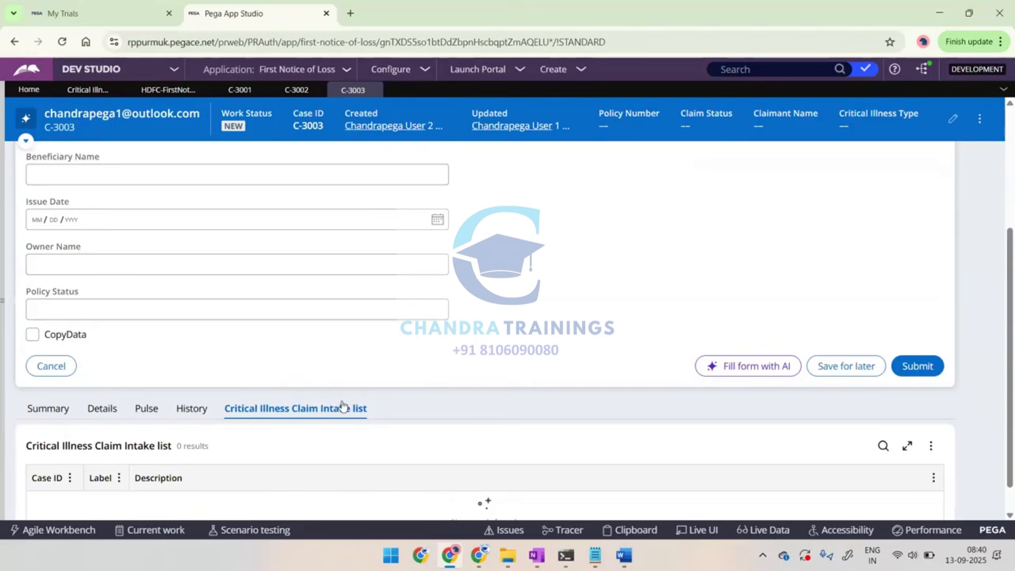
# Add a new tab named UpdatePolicyData to the Critical Illness Claim Intake case type's Full Page View
pyautogui.click(87, 90)
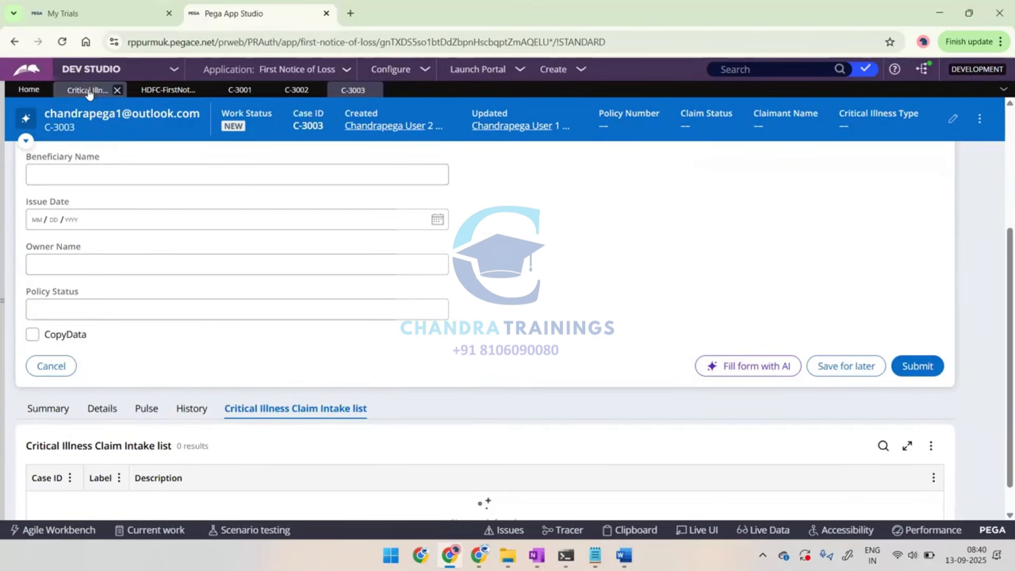
pyautogui.scroll(-8, 730, 344)
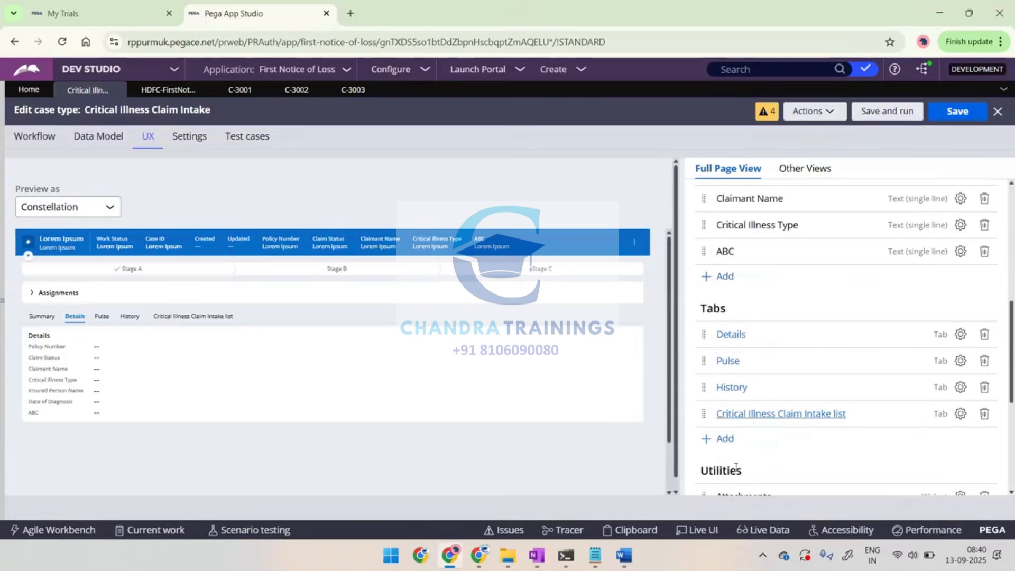
pyautogui.click(724, 439)
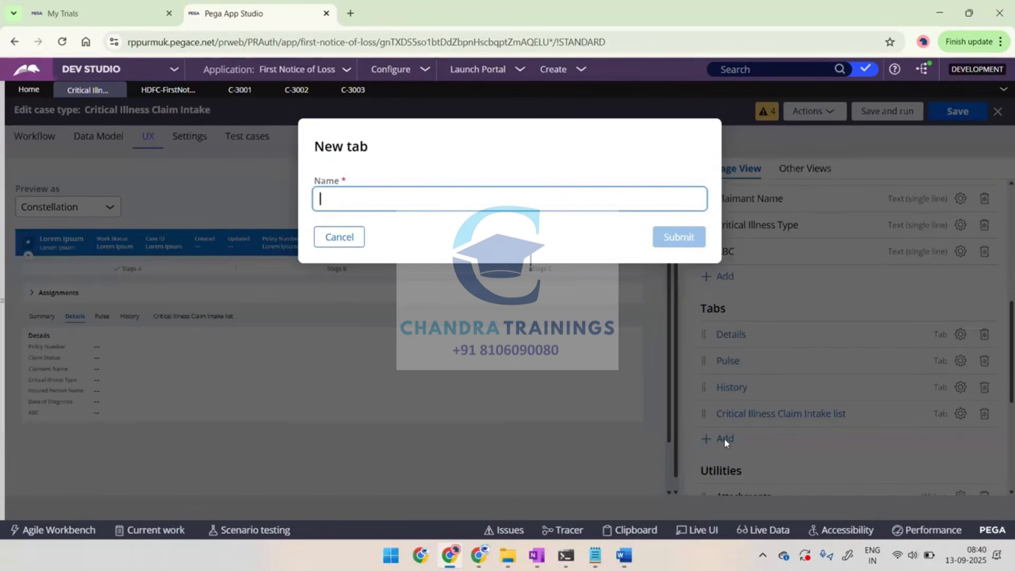
pyautogui.write('P')
pyautogui.press('BackSpace')
pyautogui.write('Po')
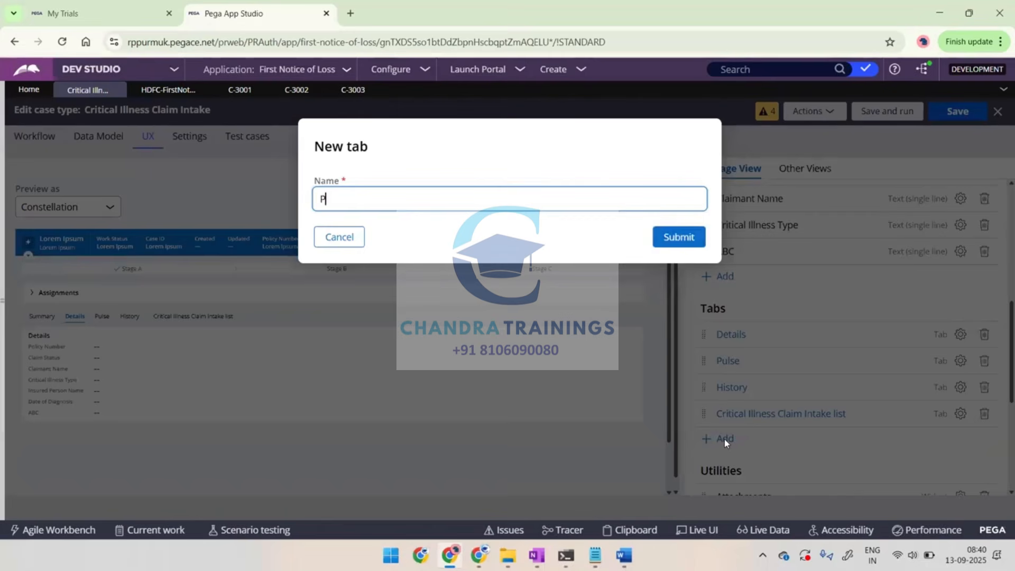
pyautogui.write('l')
pyautogui.hotkey('ctrl', 'a')
pyautogui.write('UpdatePolicyData')
pyautogui.click(672, 236)
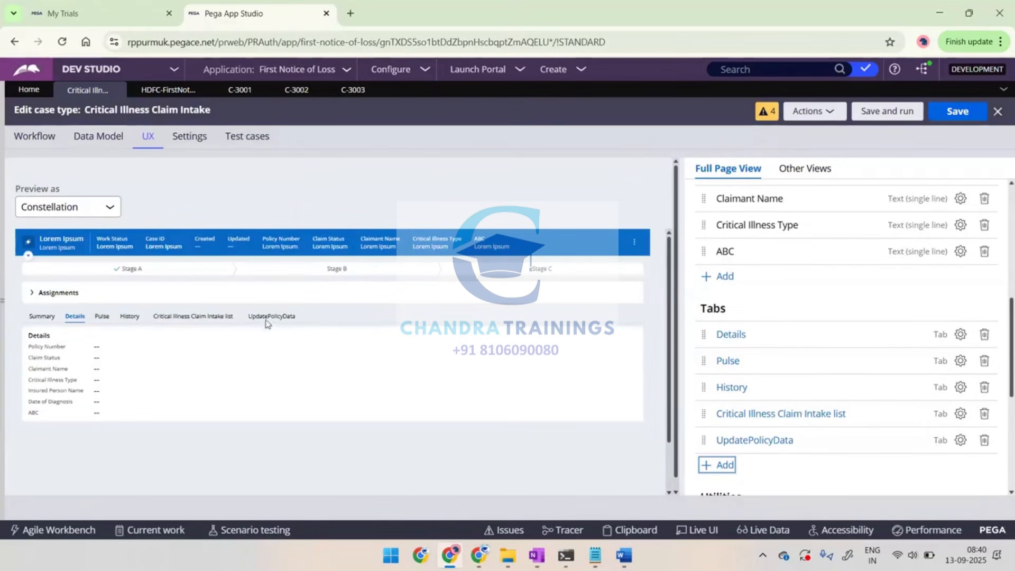
# Add the PullnModifyPolicyDetails view to Region A of the UpdatePolicyData tab and save the case type
pyautogui.click(761, 445)
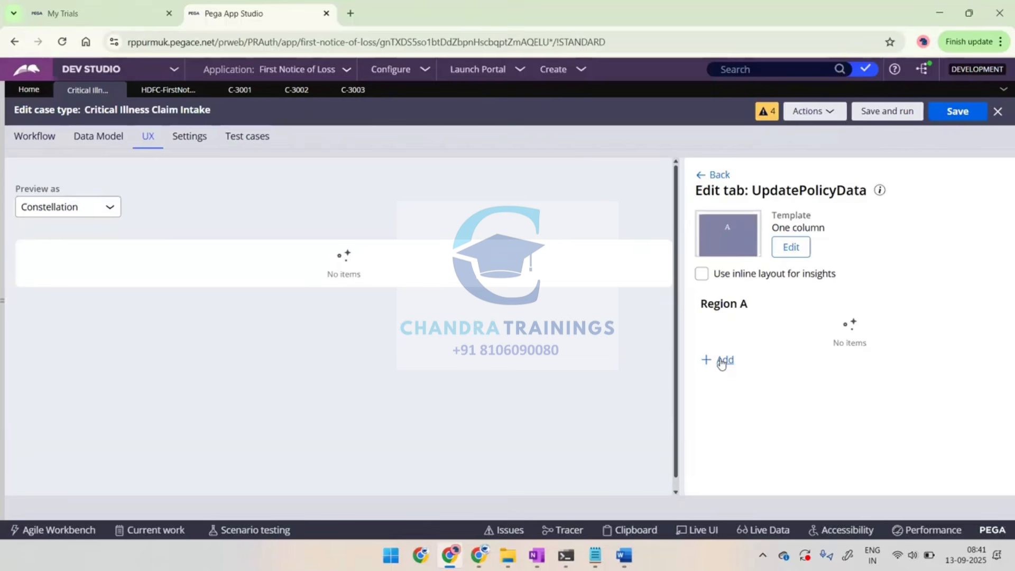
pyautogui.click(724, 365)
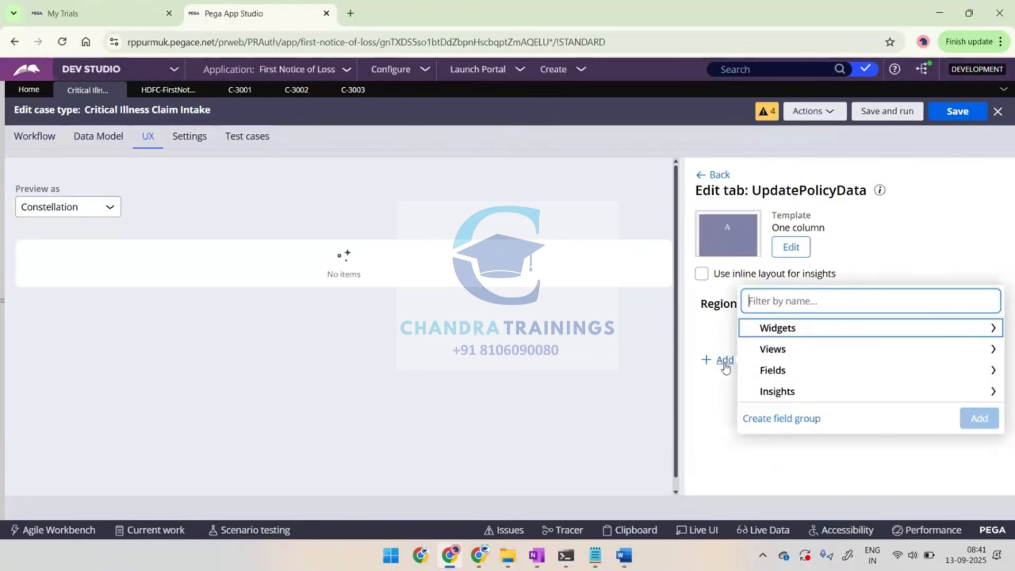
pyautogui.click(779, 350)
pyautogui.scroll(-2, 820, 373)
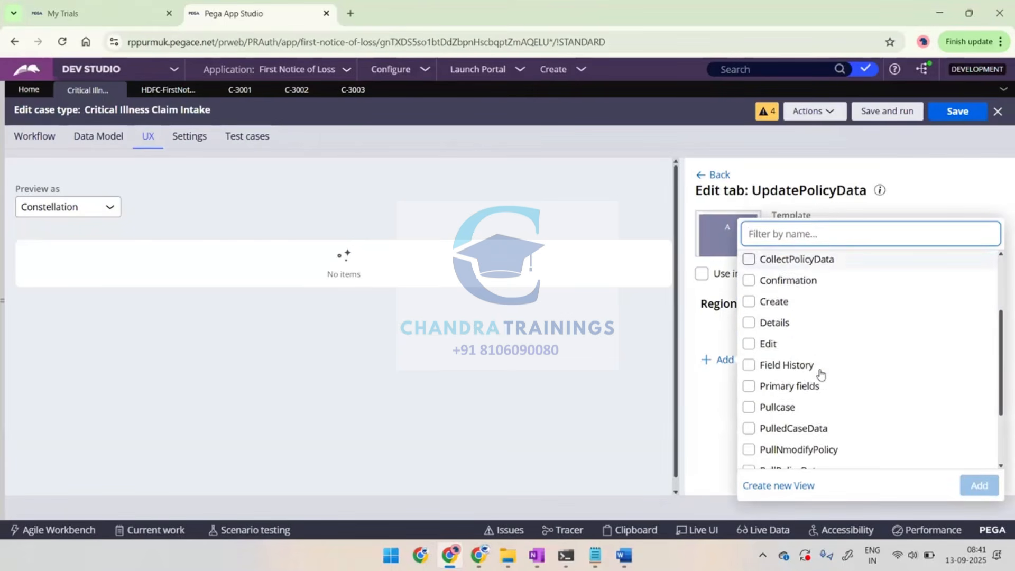
pyautogui.scroll(-2, 821, 375)
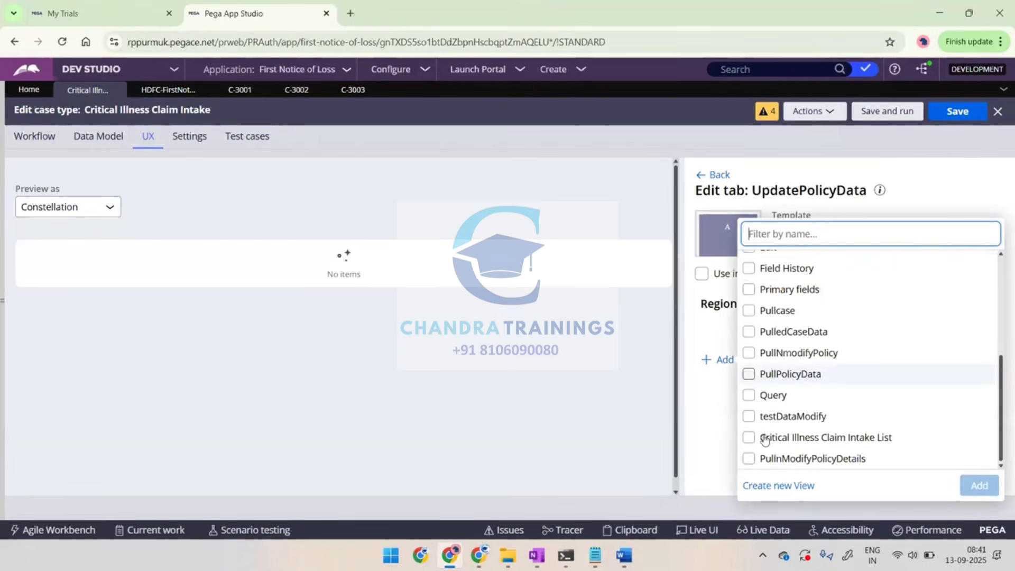
pyautogui.click(749, 459)
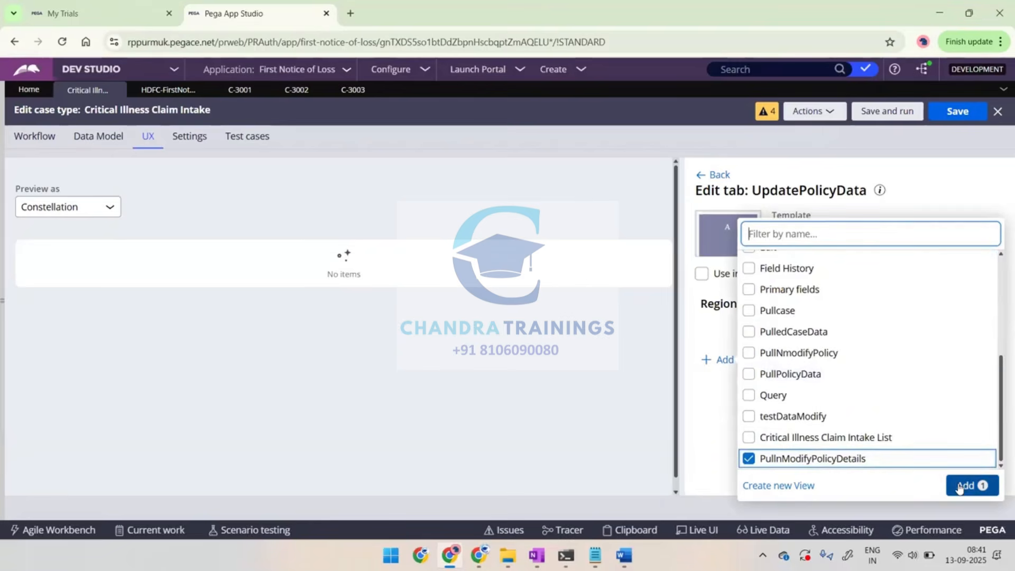
pyautogui.click(960, 486)
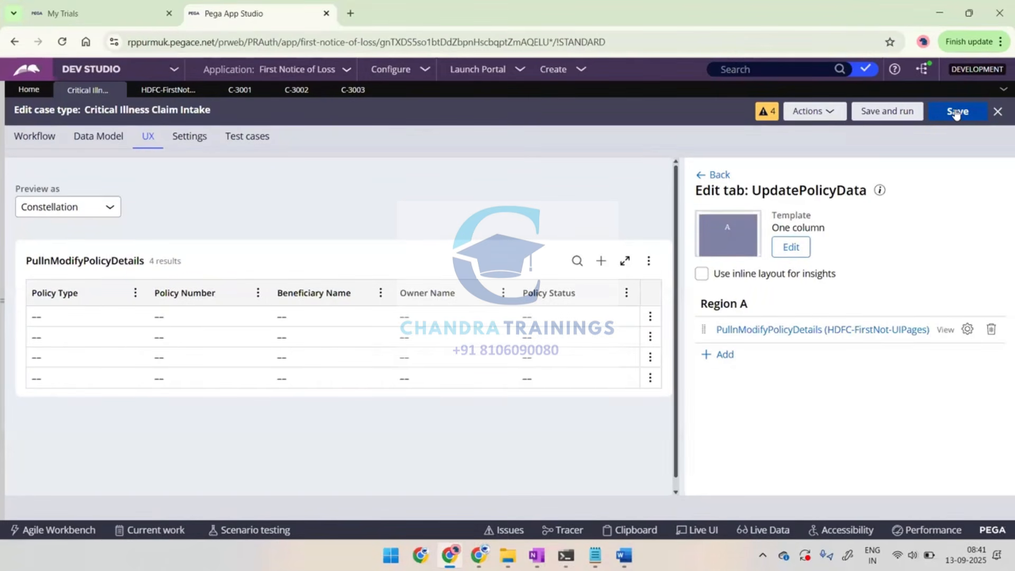
pyautogui.click(713, 179)
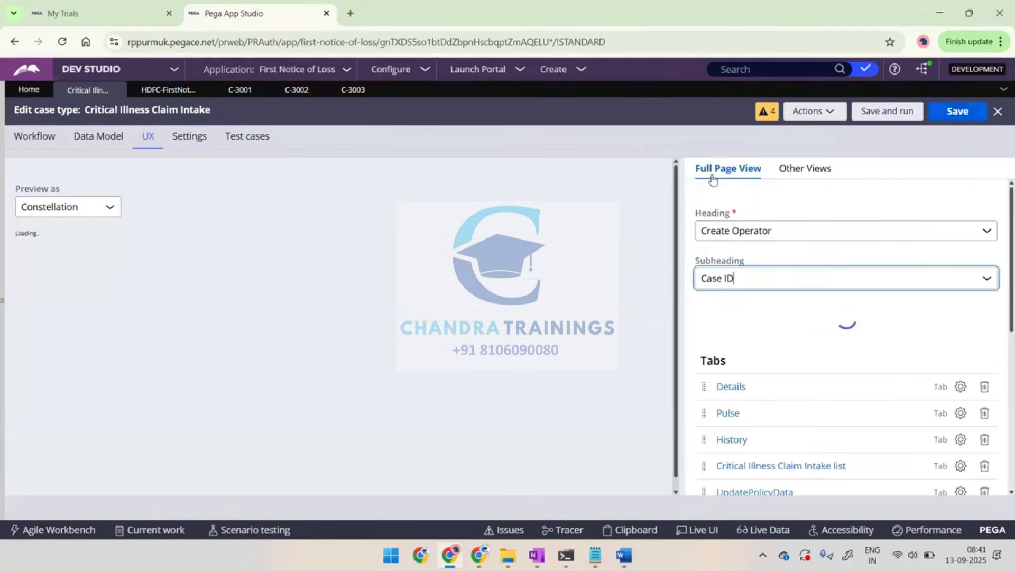
pyautogui.click(954, 113)
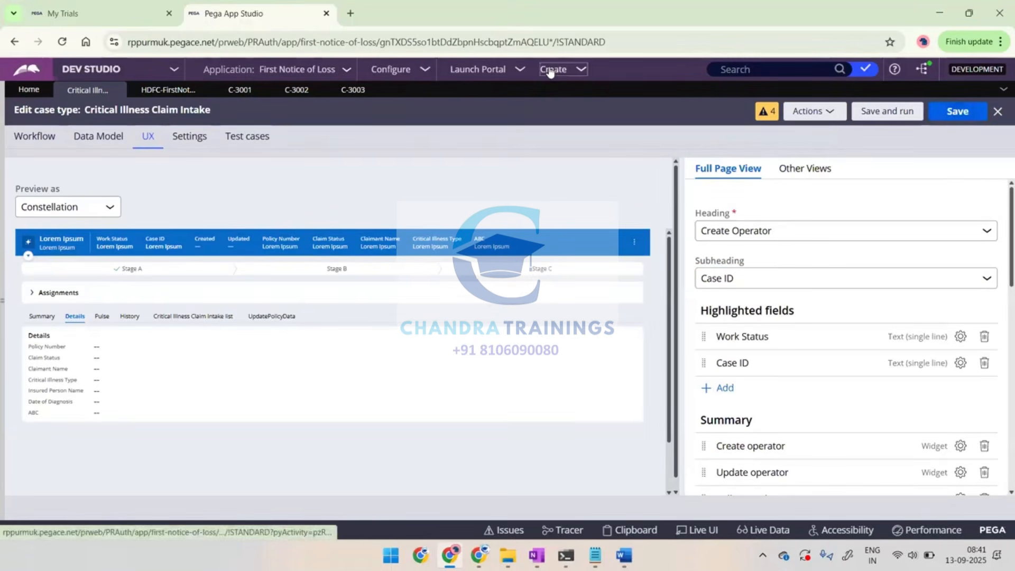
# Create another Critical Illness Claim Intake case and proceed past the claimant information and medical records steps without entering data
pyautogui.click(662, 88)
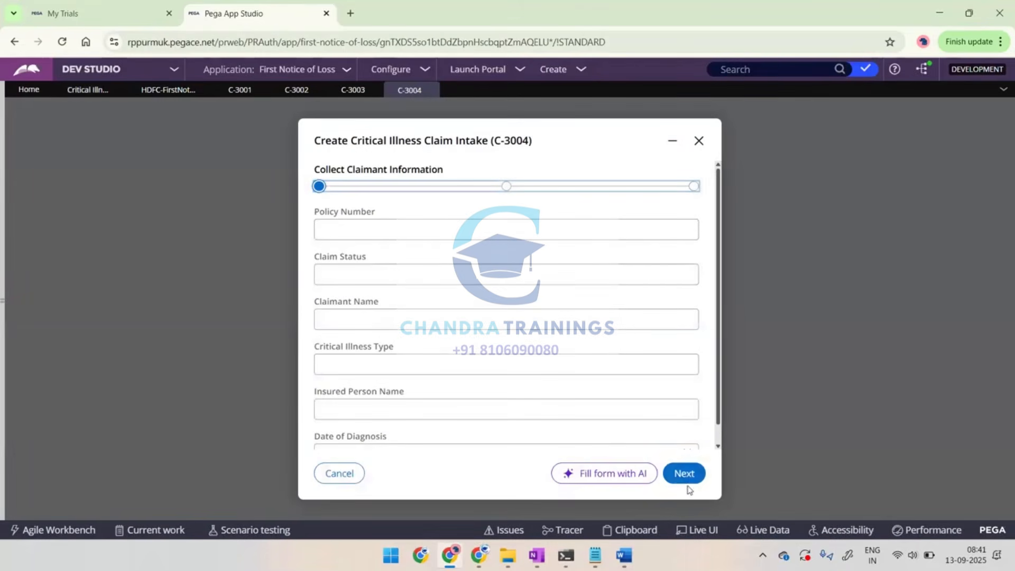
pyautogui.click(687, 472)
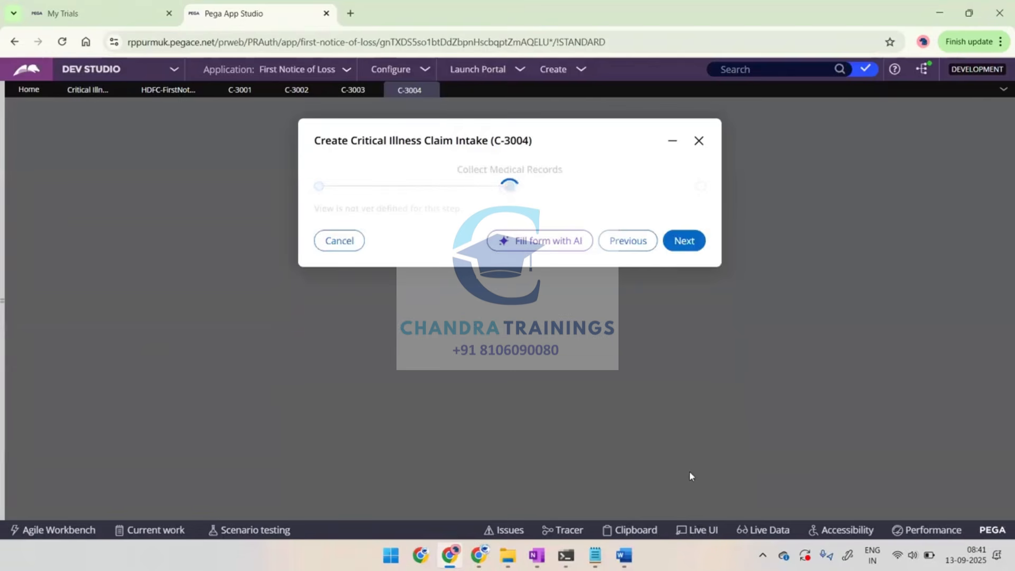
pyautogui.click(677, 254)
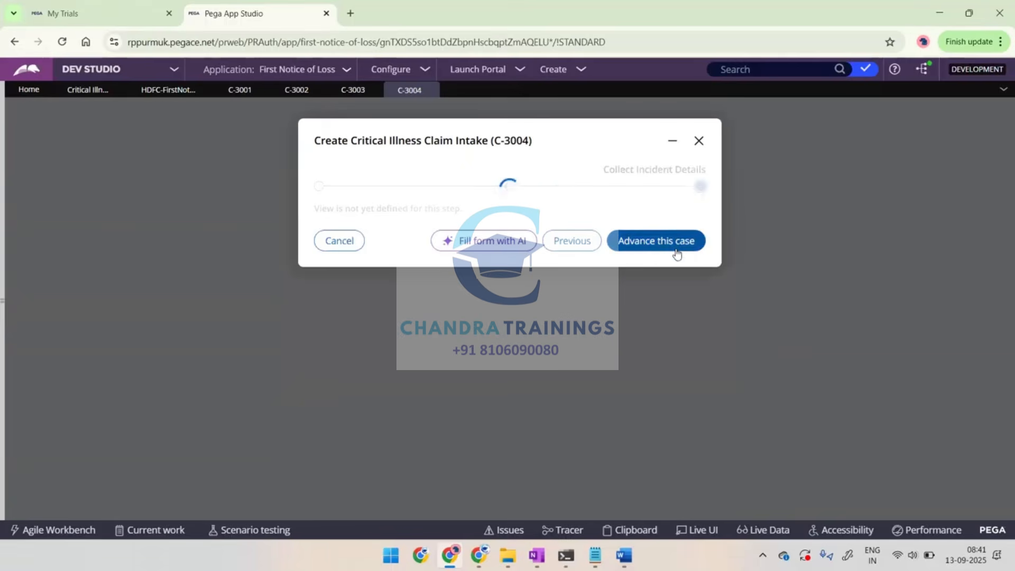
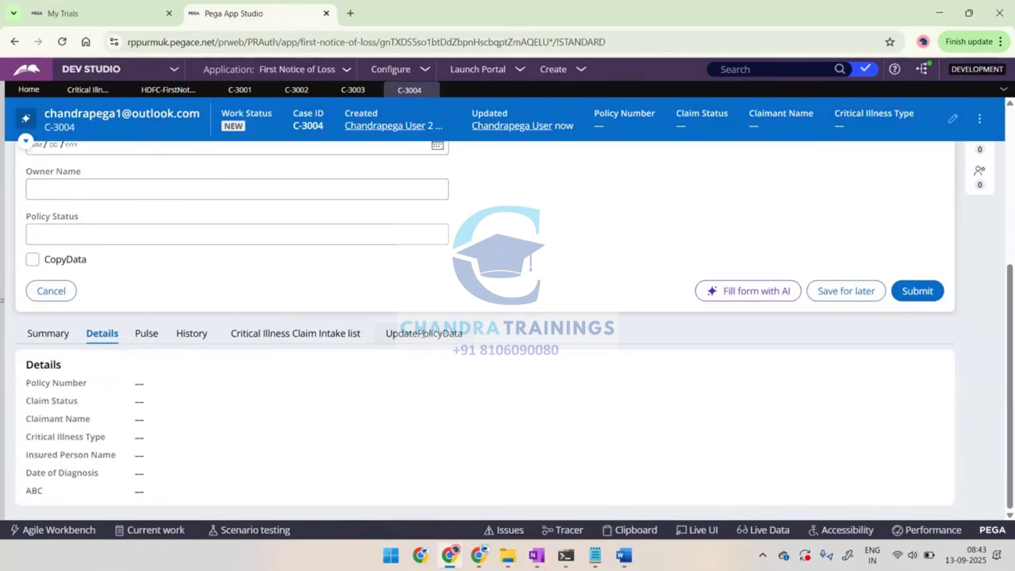
# View the PullnModifyPolicyDetails list on the UpdatePolicyData tab of case C-3004
pyautogui.scroll(-2, 538, 316)
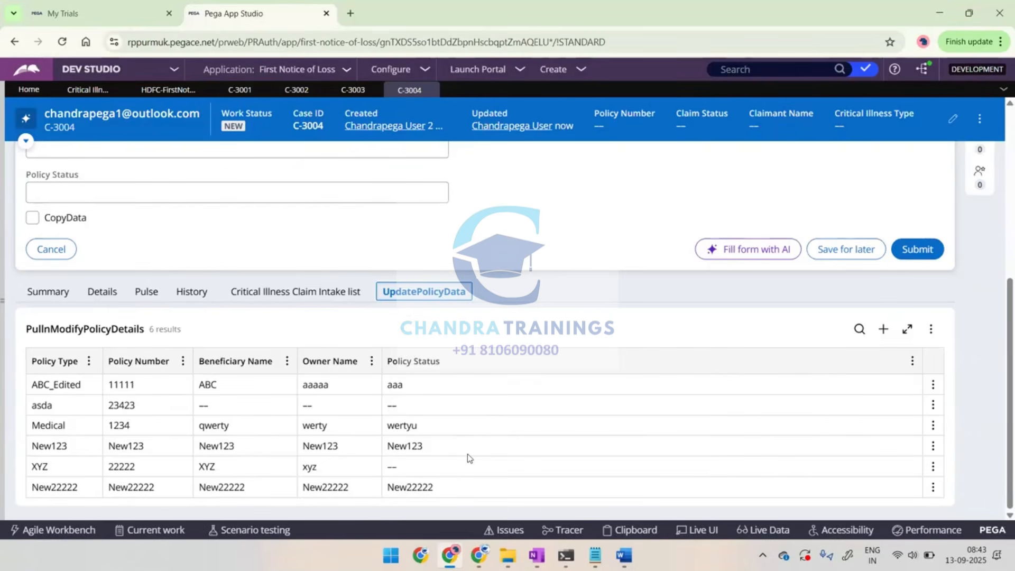
pyautogui.scroll(3, 540, 364)
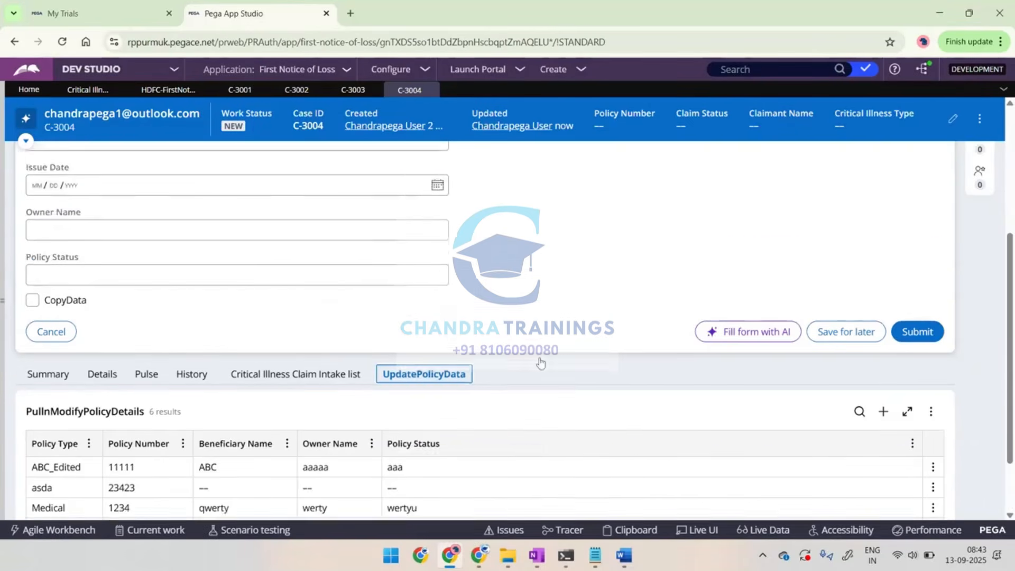
pyautogui.scroll(3, 541, 364)
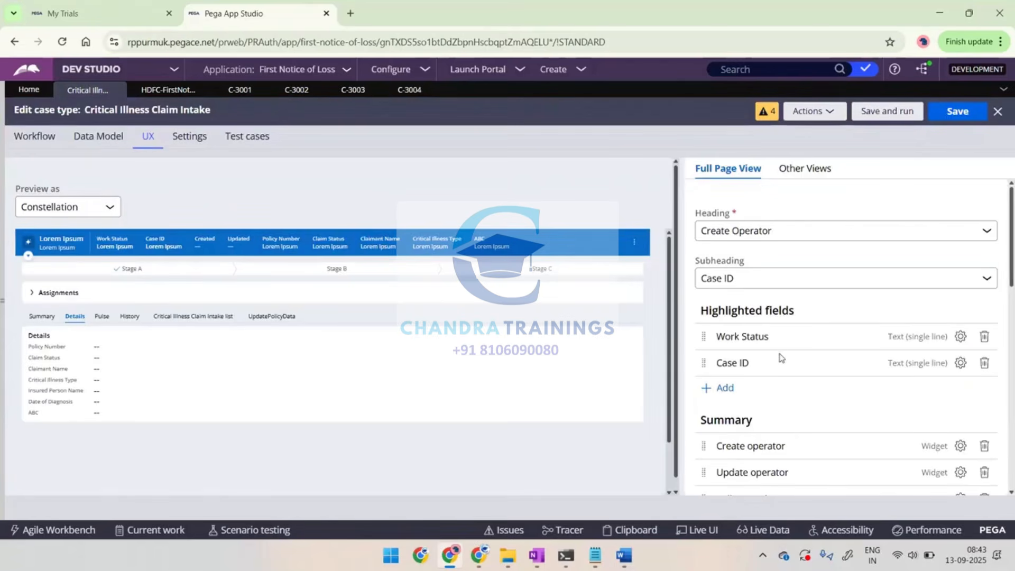
# Review the case type's Other Views and its Full Page View tabs and utilities, then return to case C-3004
pyautogui.click(802, 171)
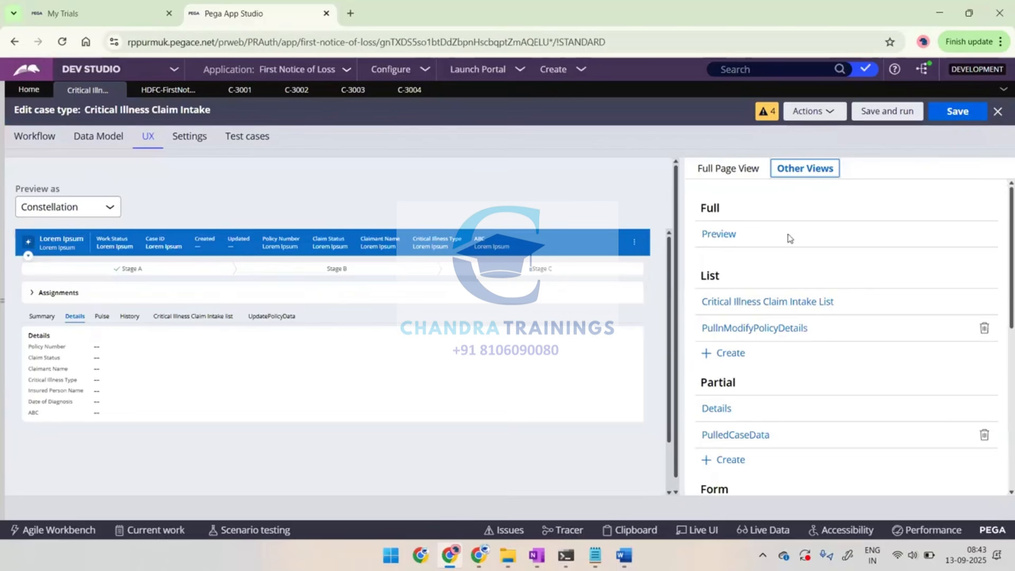
pyautogui.click(738, 172)
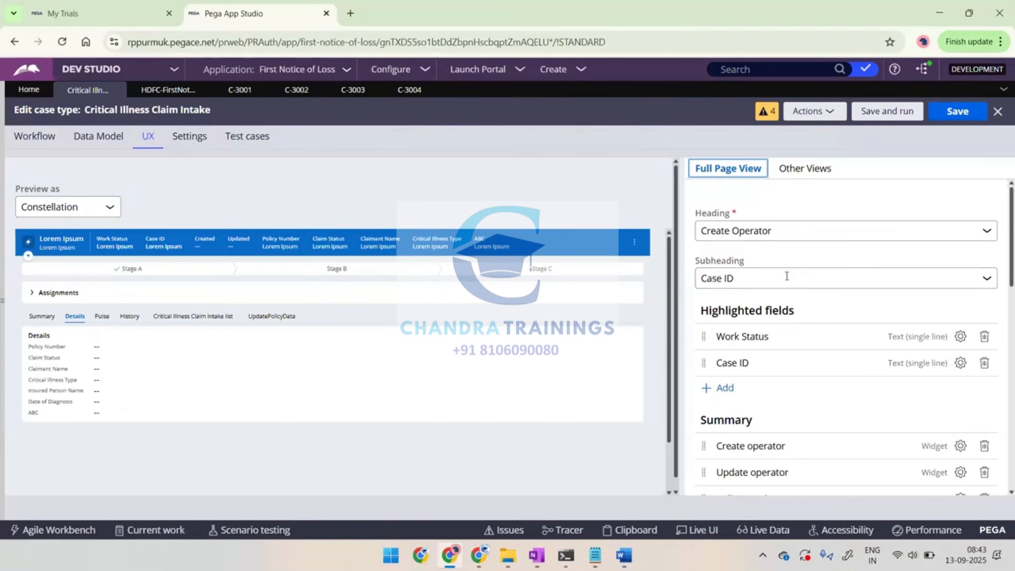
pyautogui.scroll(-8, 775, 311)
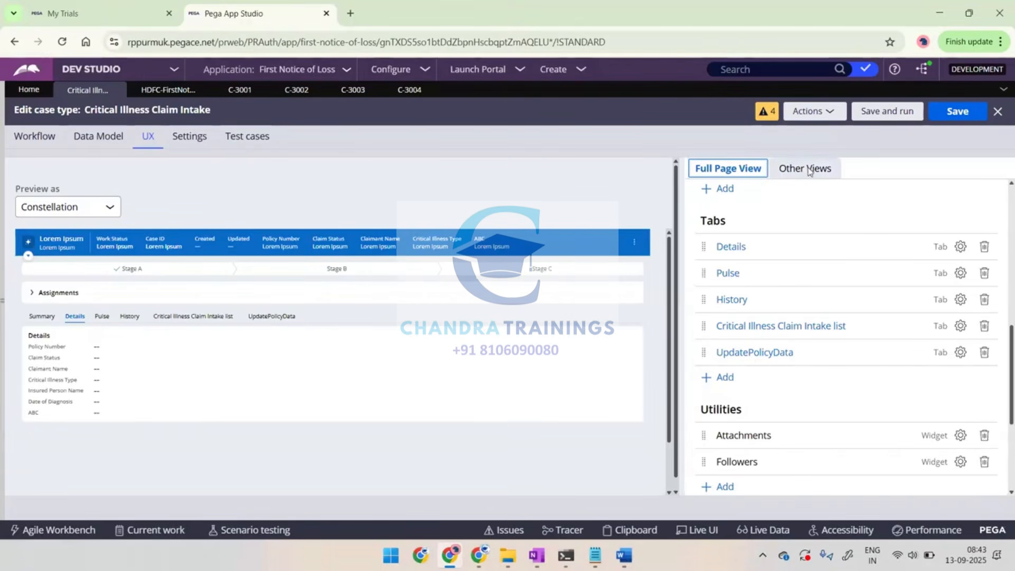
pyautogui.scroll(-2, 780, 319)
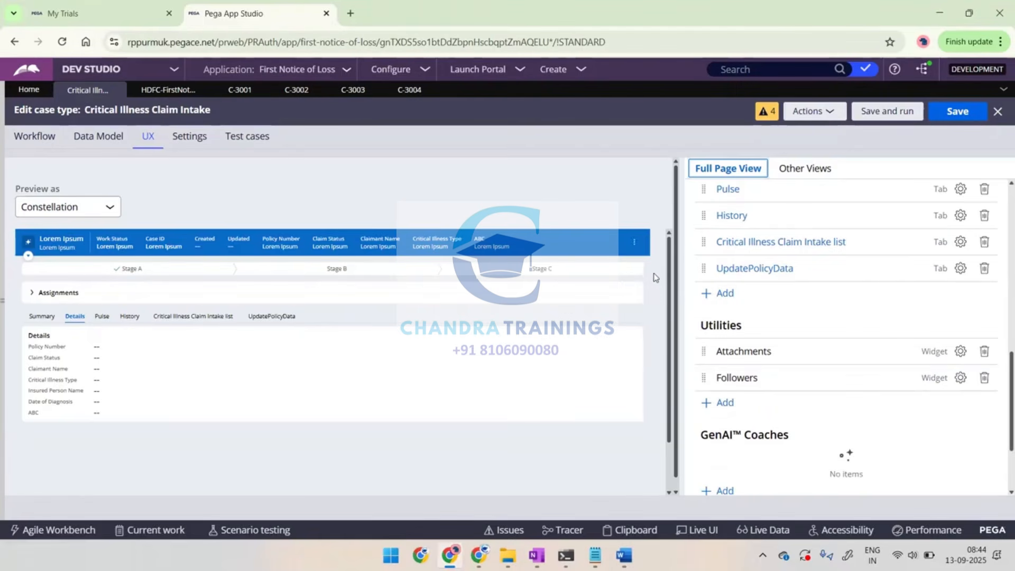
pyautogui.click(409, 93)
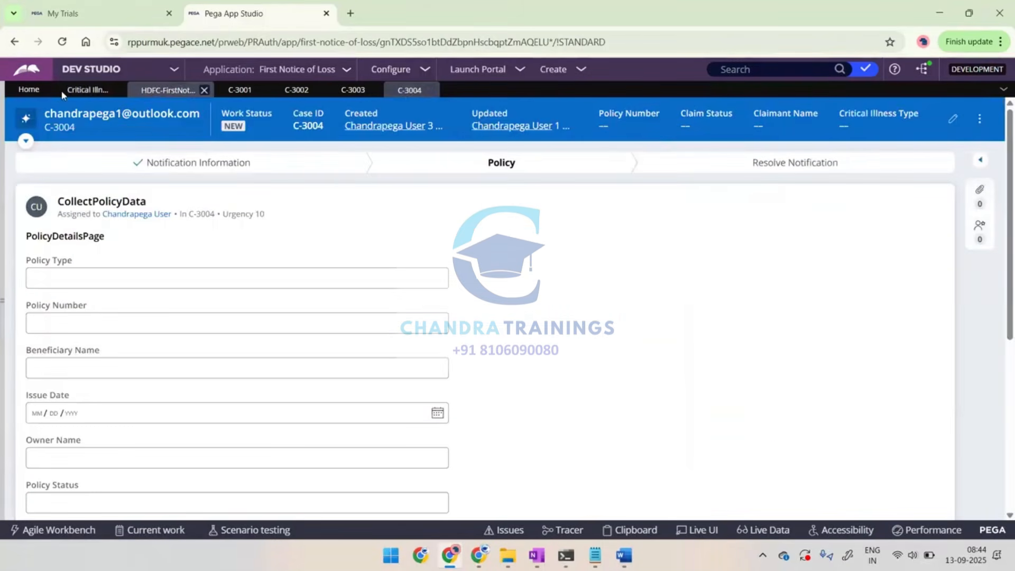
# Examine the widgets available for the Utilities section of the Critical Illness Claim Intake Full Page View without adding any
pyautogui.click(78, 94)
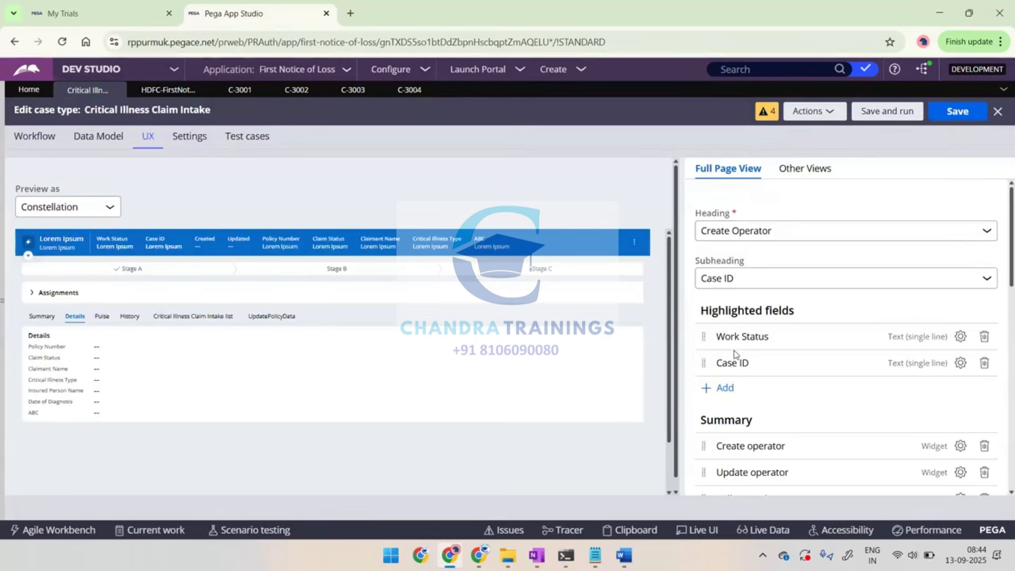
pyautogui.scroll(-5, 734, 350)
pyautogui.scroll(-2, 766, 388)
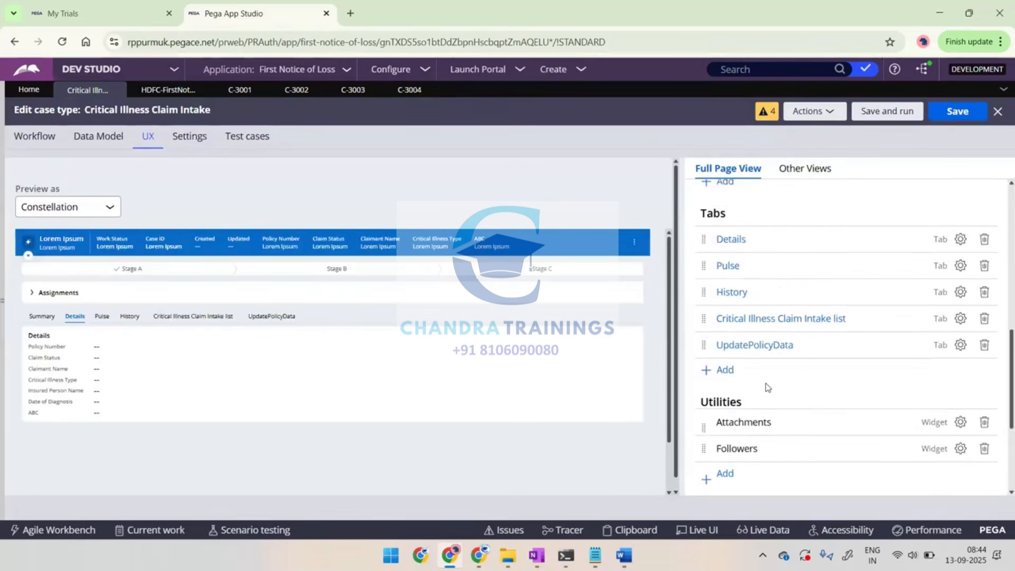
pyautogui.scroll(-2, 736, 433)
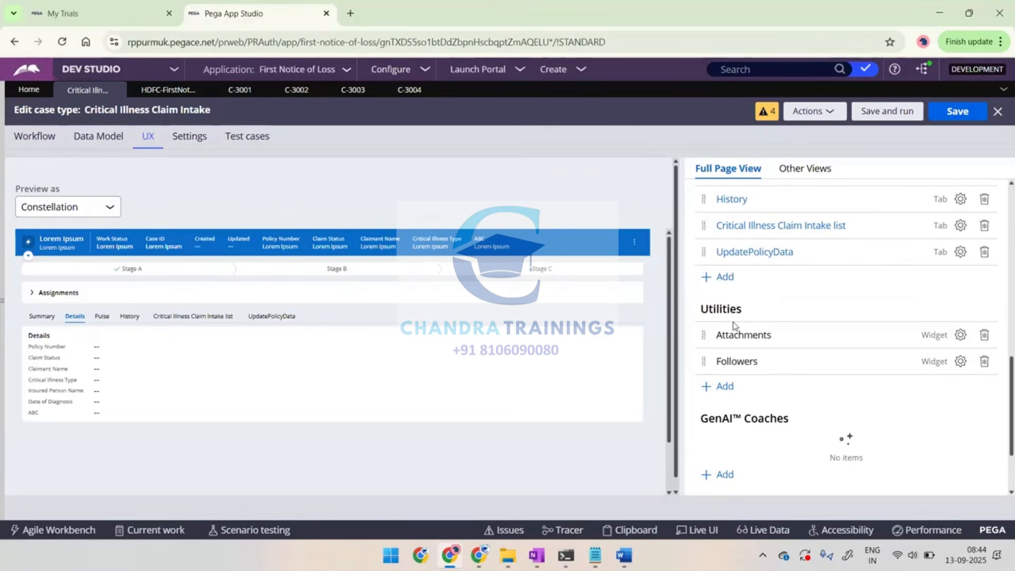
pyautogui.click(725, 388)
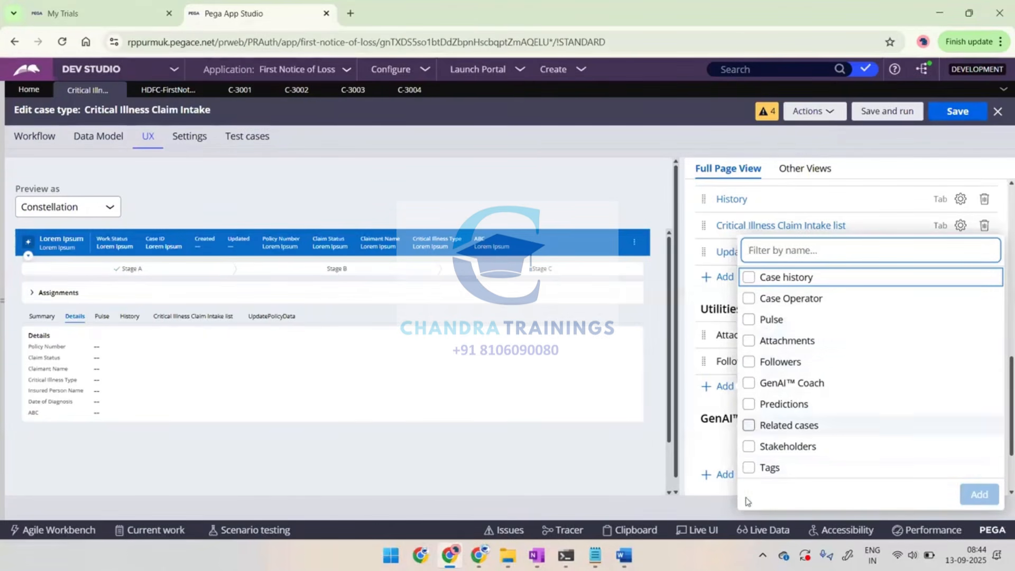
pyautogui.click(712, 431)
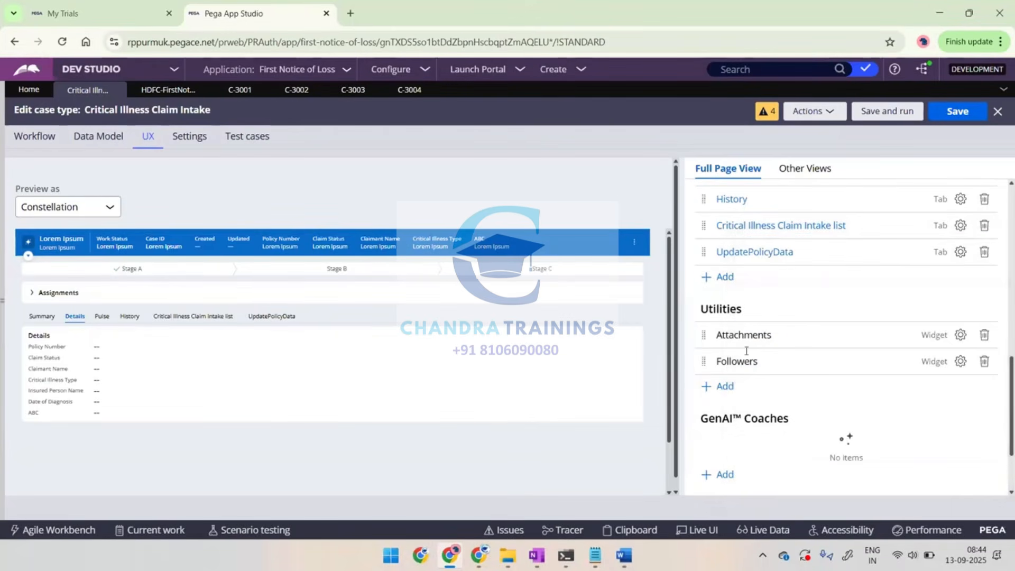
# Add Case Coach to the GenAI Coaches section of the case type's Full Page View
pyautogui.scroll(-2, 747, 348)
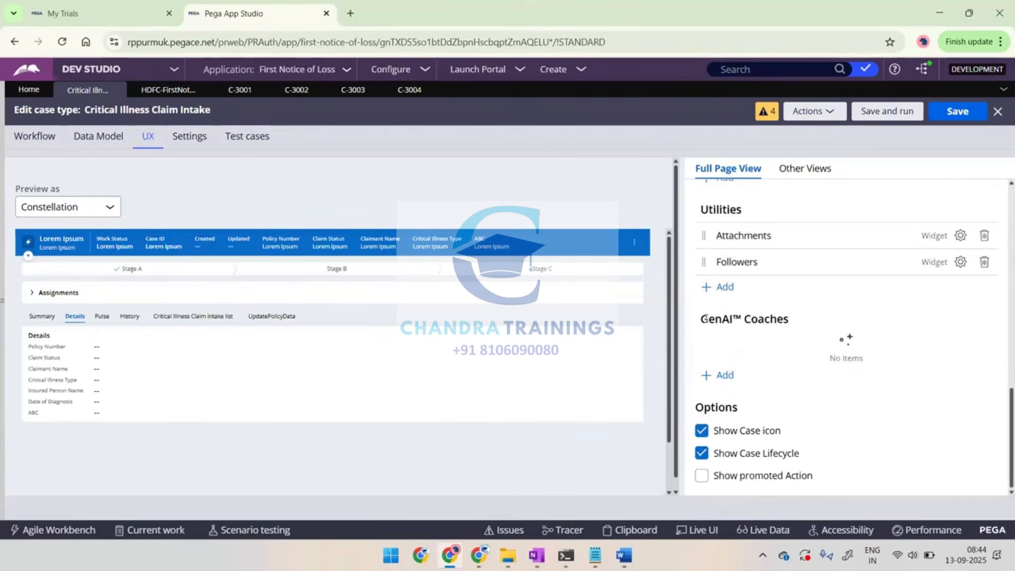
pyautogui.moveTo(700, 318); pyautogui.dragTo(795, 320)
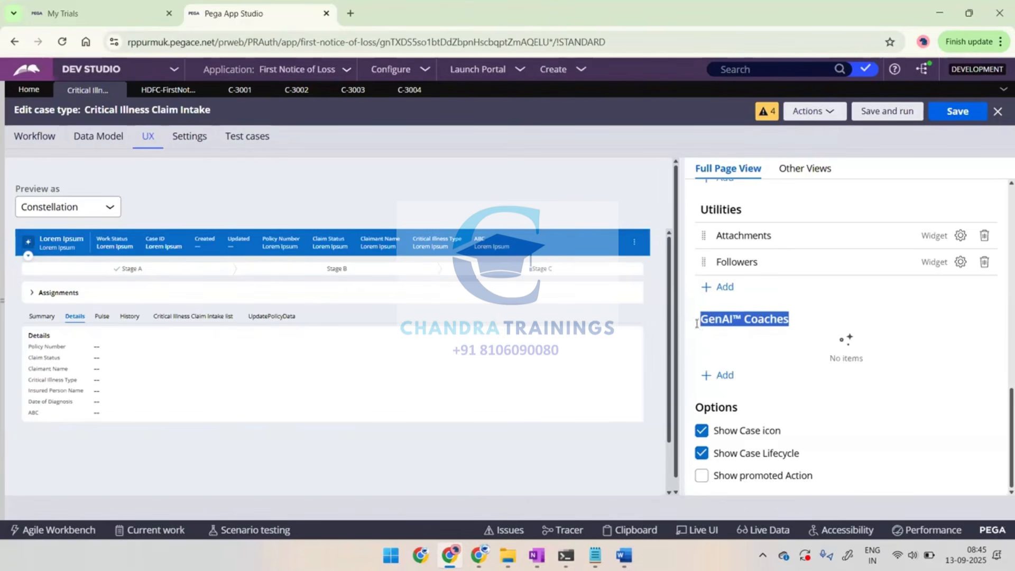
pyautogui.click(743, 315)
pyautogui.doubleClick(757, 319)
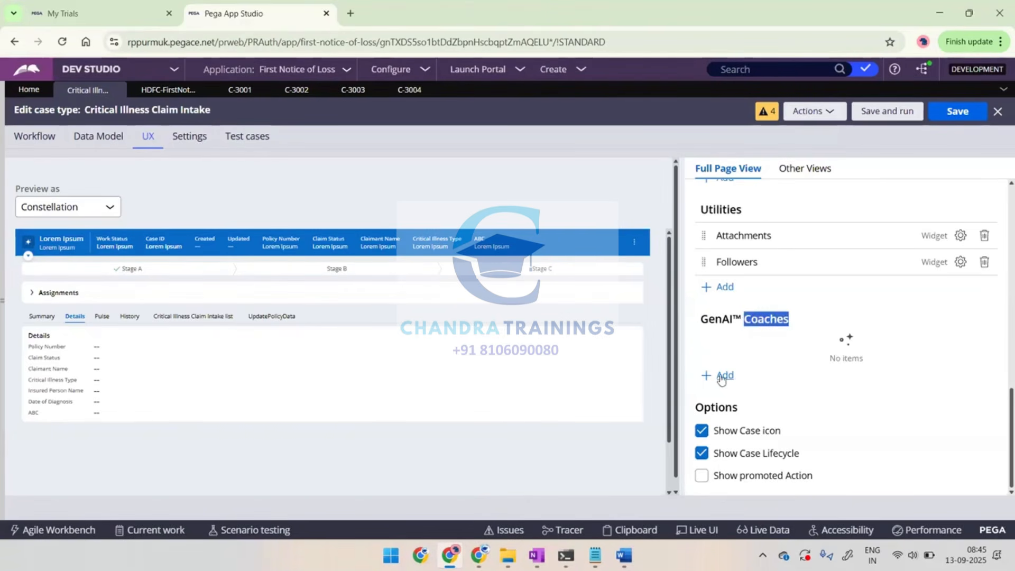
pyautogui.click(722, 377)
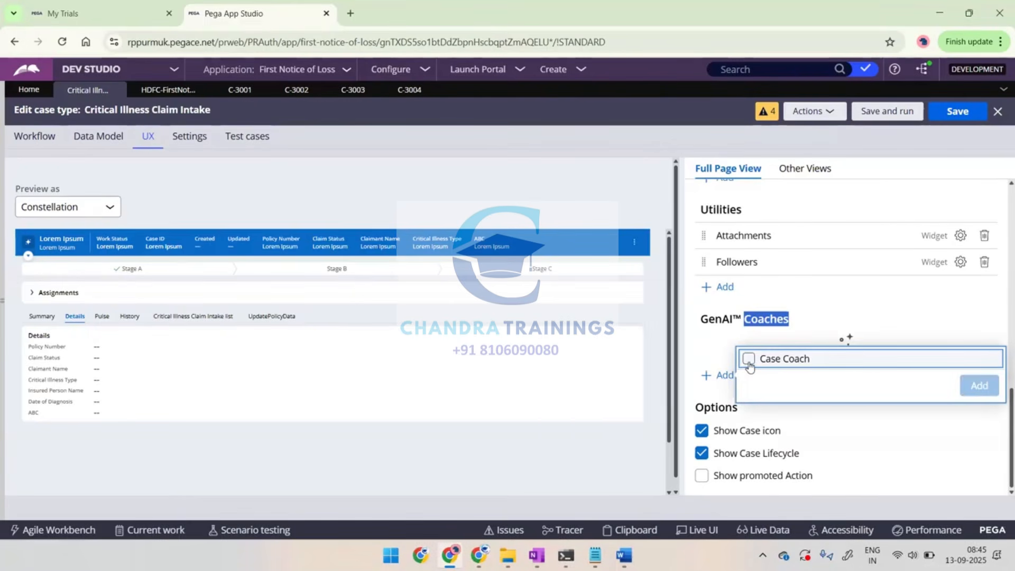
pyautogui.click(748, 359)
pyautogui.click(979, 386)
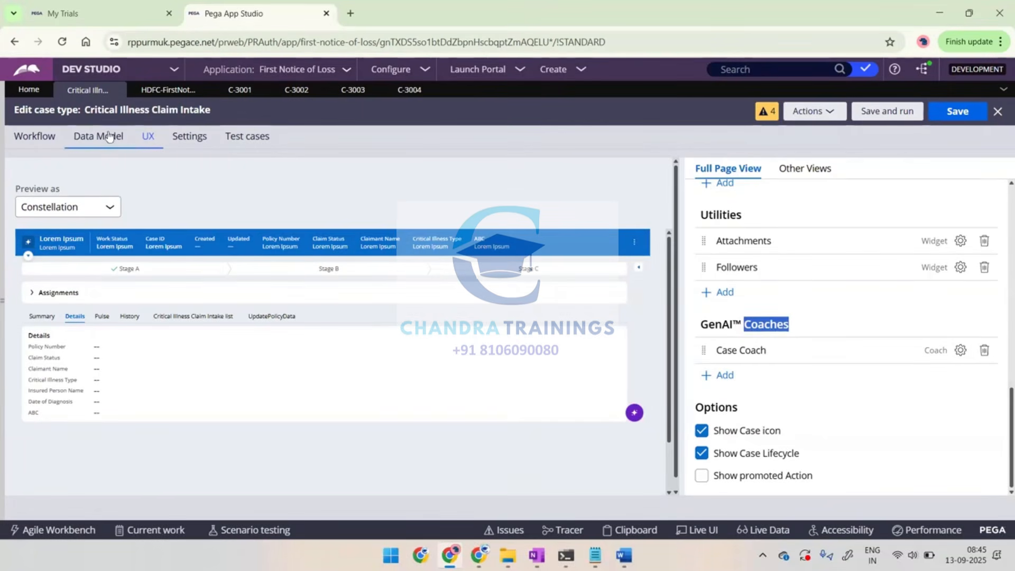
# Switch to App Studio to view the Autopilot page, then return to Dev Studio
pyautogui.click(96, 75)
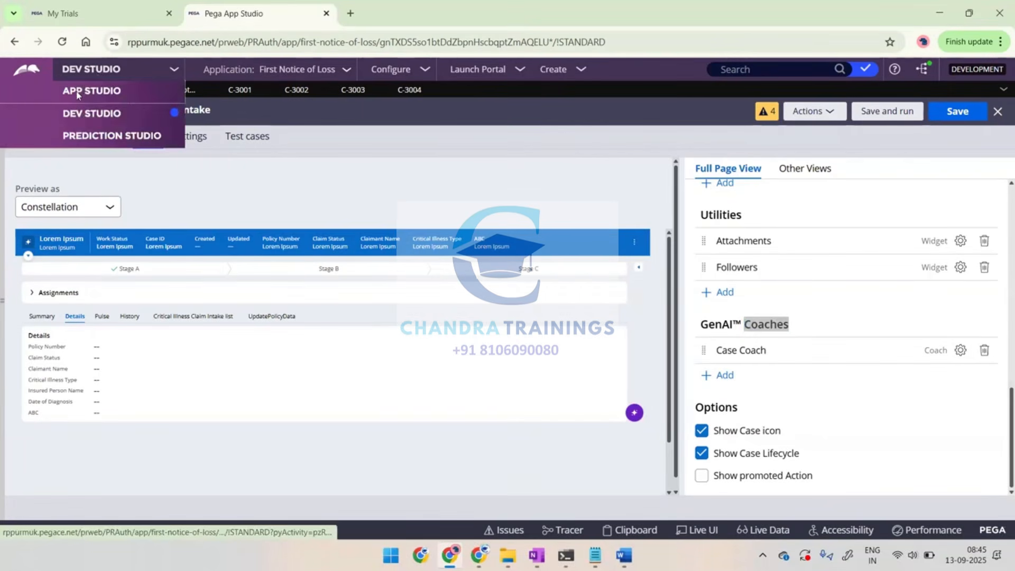
pyautogui.click(76, 90)
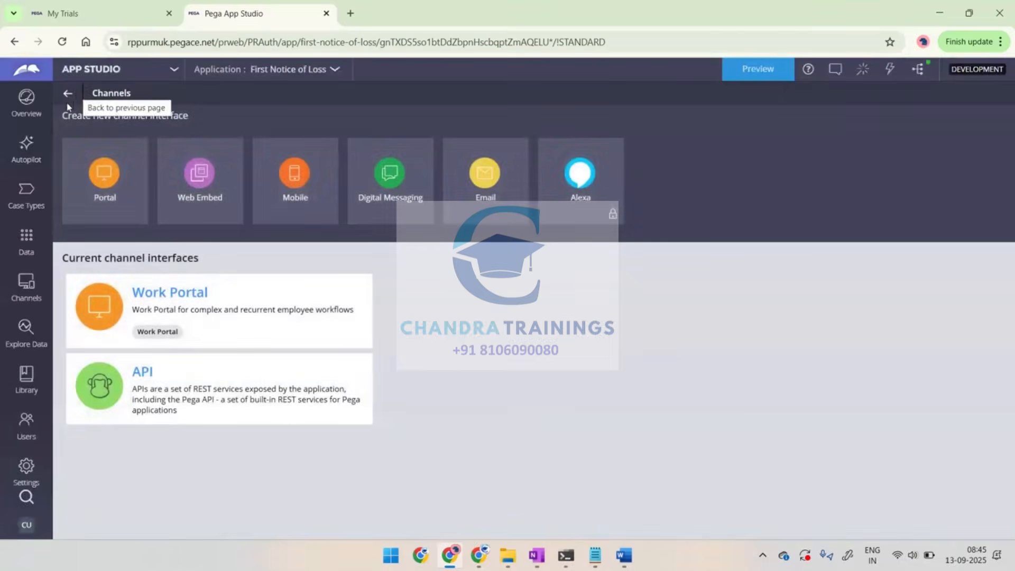
pyautogui.click(23, 145)
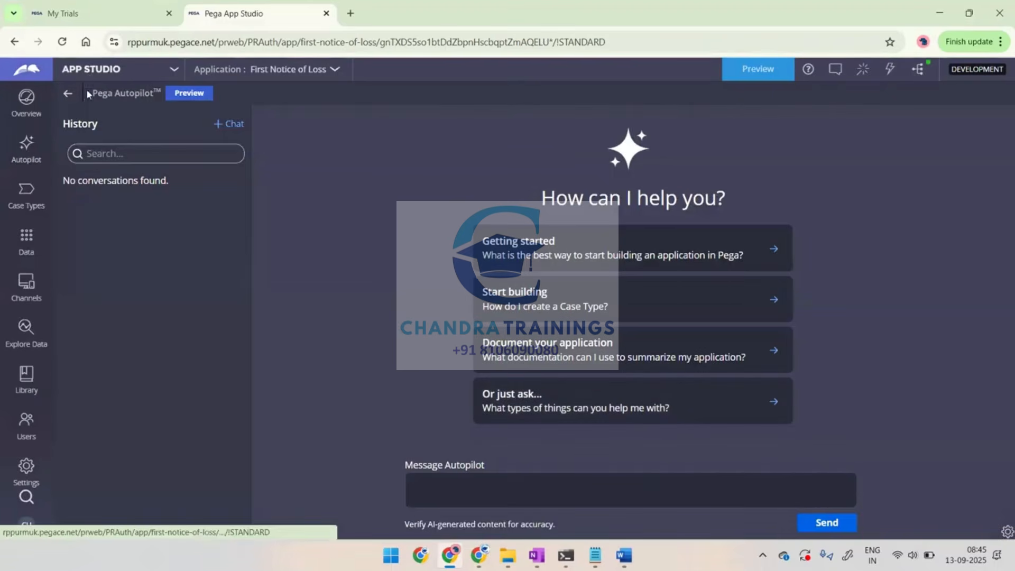
pyautogui.click(91, 69)
pyautogui.click(77, 94)
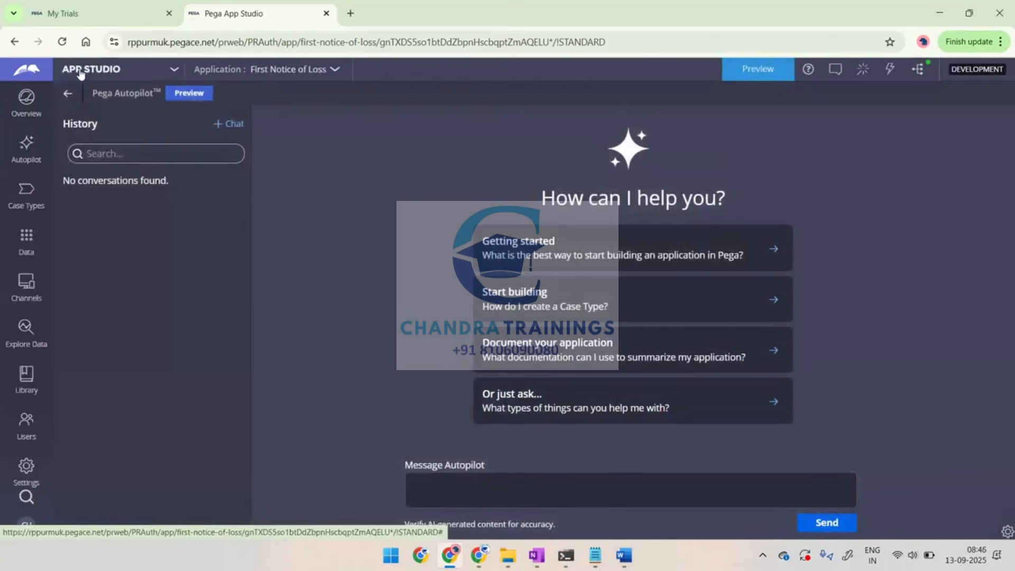
pyautogui.click(80, 74)
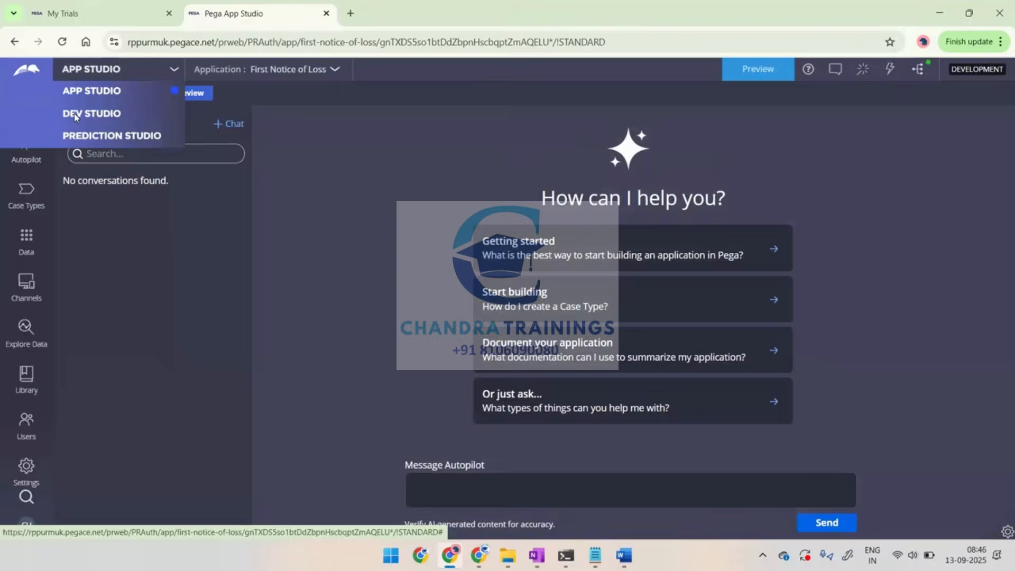
pyautogui.click(74, 113)
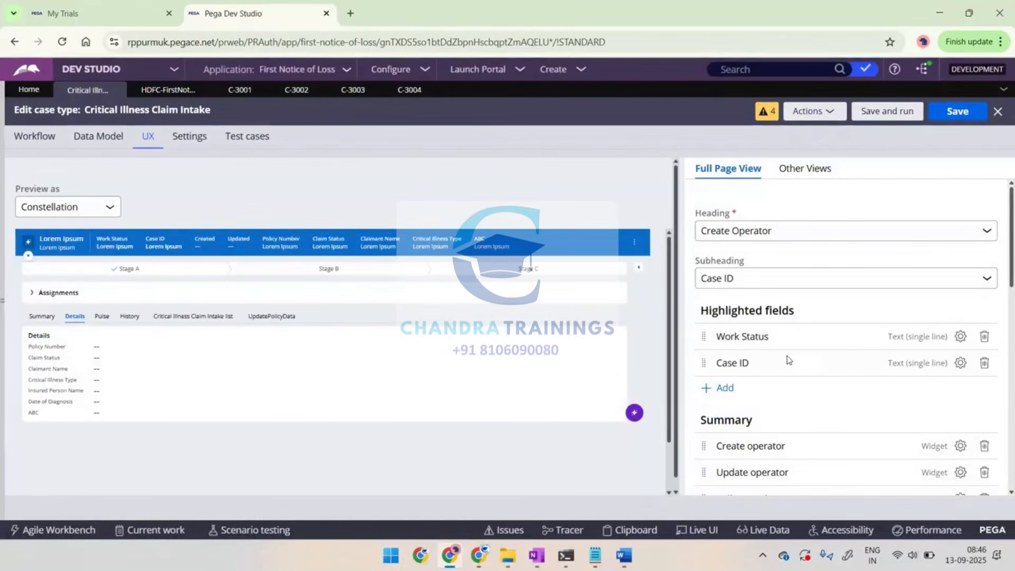
# Compare the Full Page View options with the header of case C-3004, then return to the case type
pyautogui.scroll(-10, 788, 361)
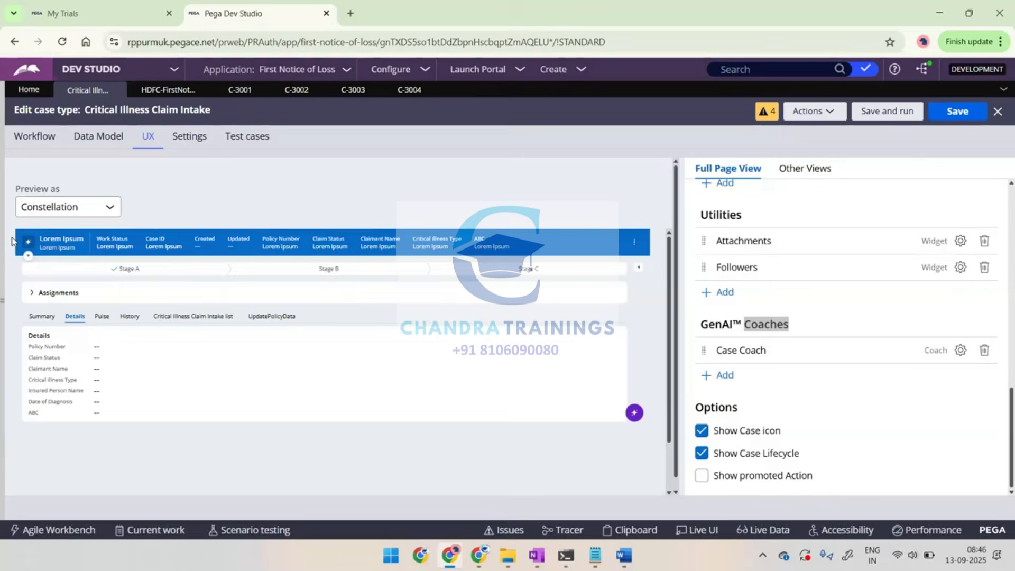
pyautogui.click(410, 90)
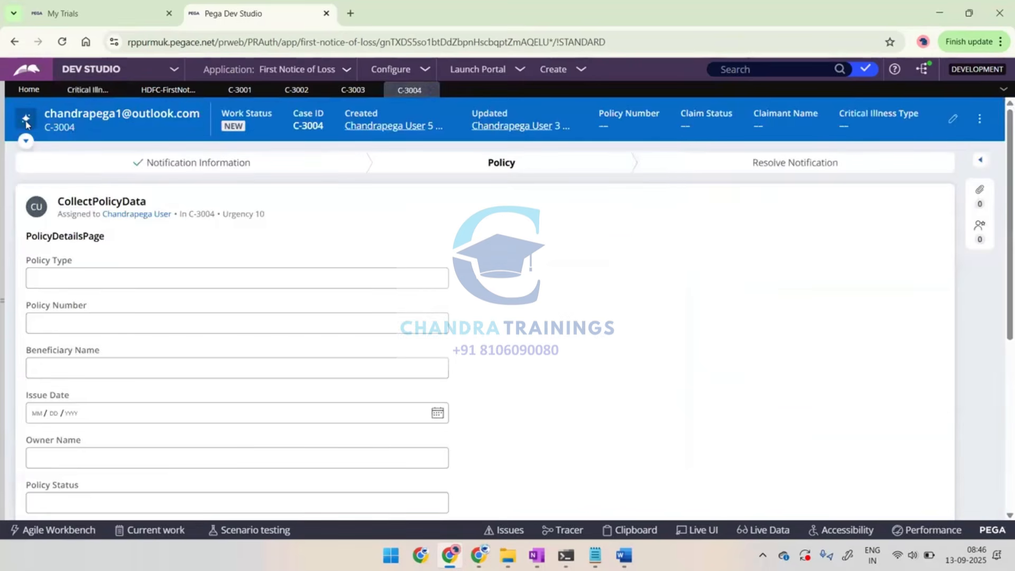
pyautogui.click(87, 90)
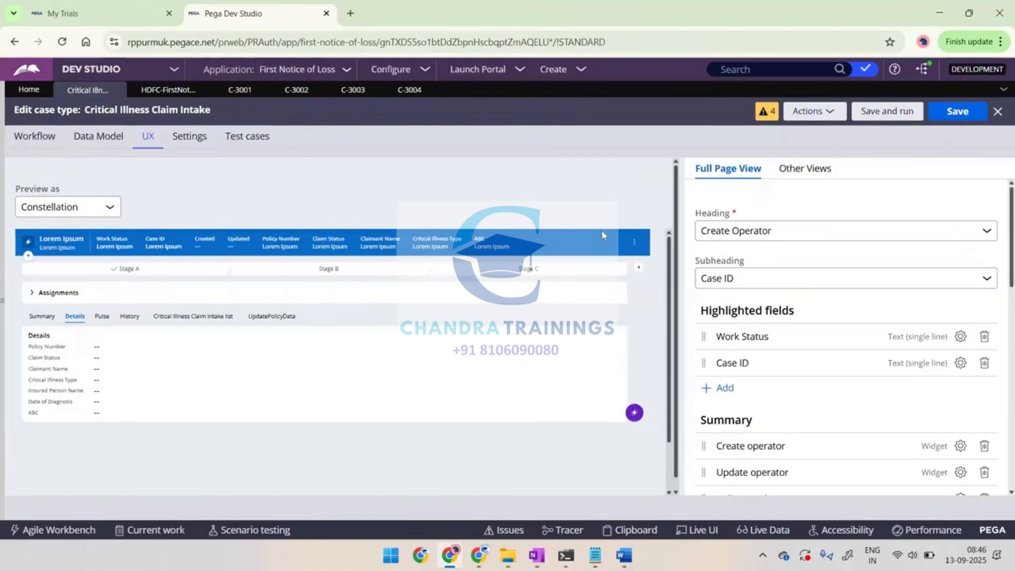
# Enable Show promoted Action in the Full Page View options, switching Show Case Lifecycle off and back on to compare the preview
pyautogui.scroll(-10, 794, 306)
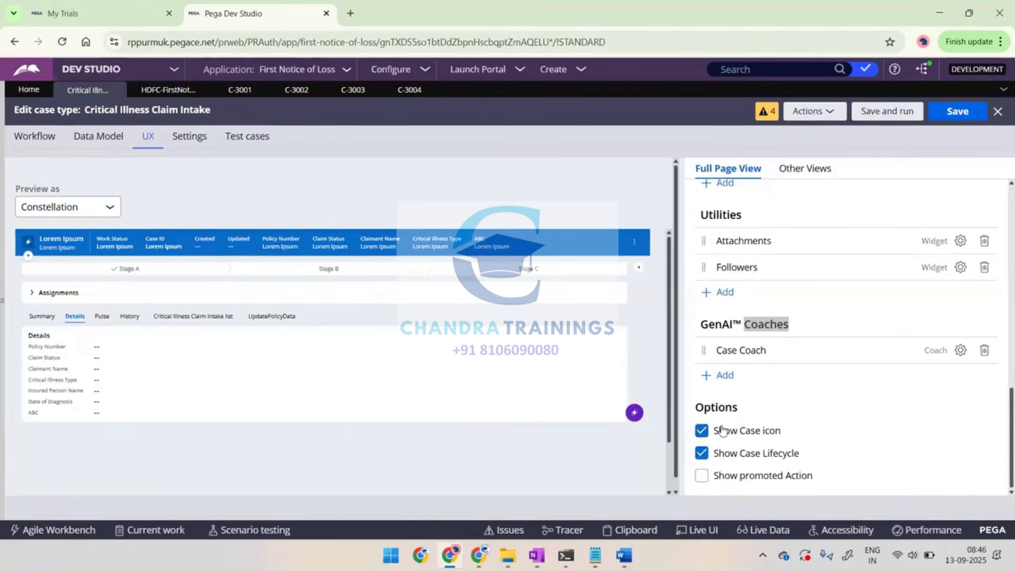
pyautogui.rightClick(701, 458)
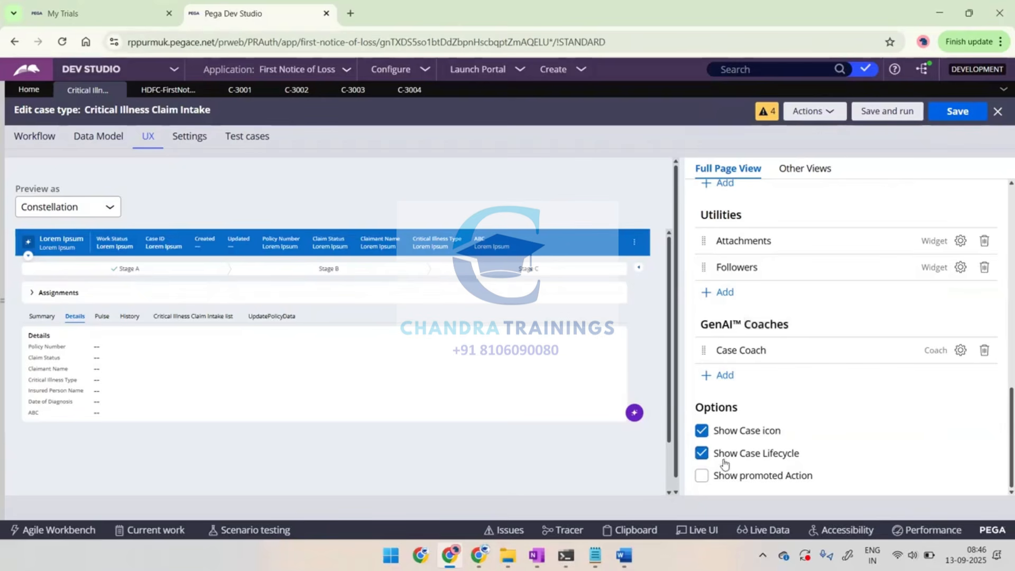
pyautogui.click(701, 454)
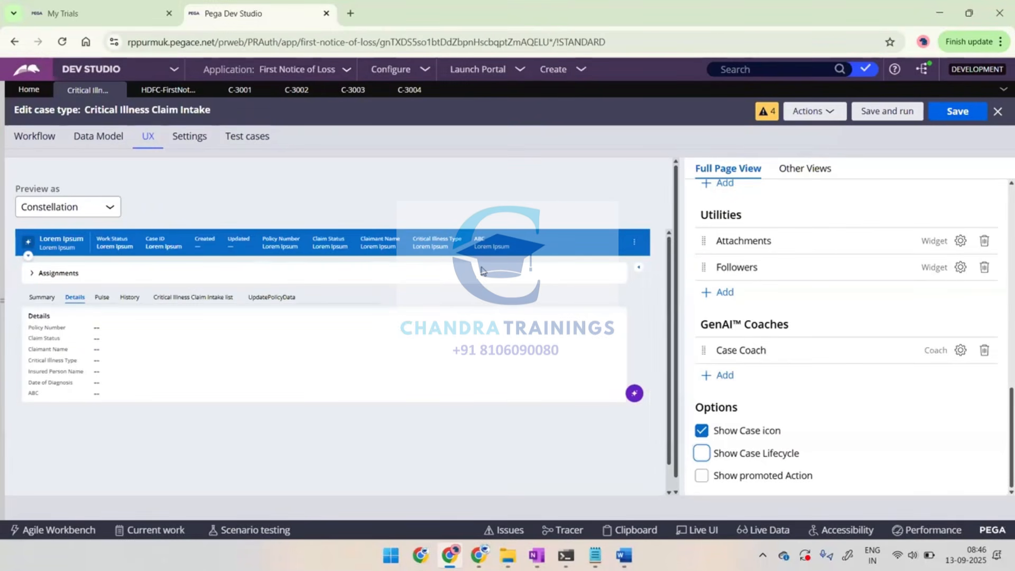
pyautogui.click(702, 477)
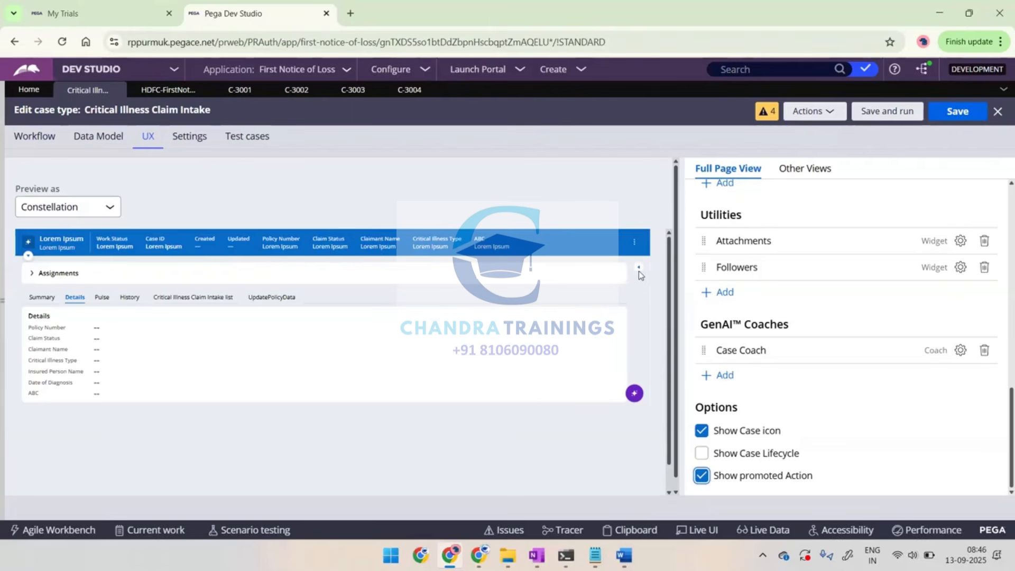
pyautogui.click(703, 478)
pyautogui.click(705, 482)
pyautogui.click(702, 453)
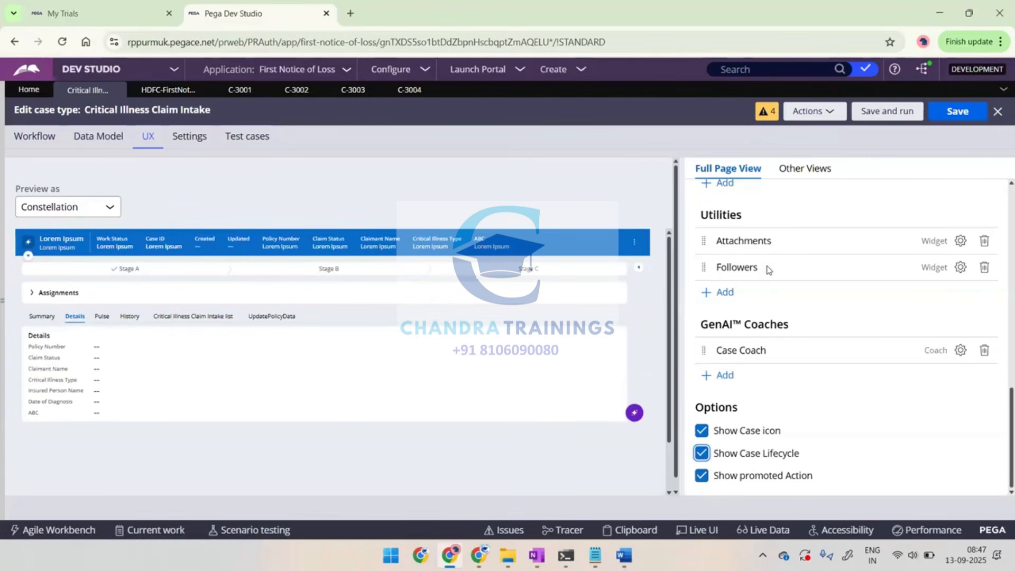
# Review the Full, List, Partial and Form views listed under the case type's Other Views
pyautogui.scroll(3, 804, 215)
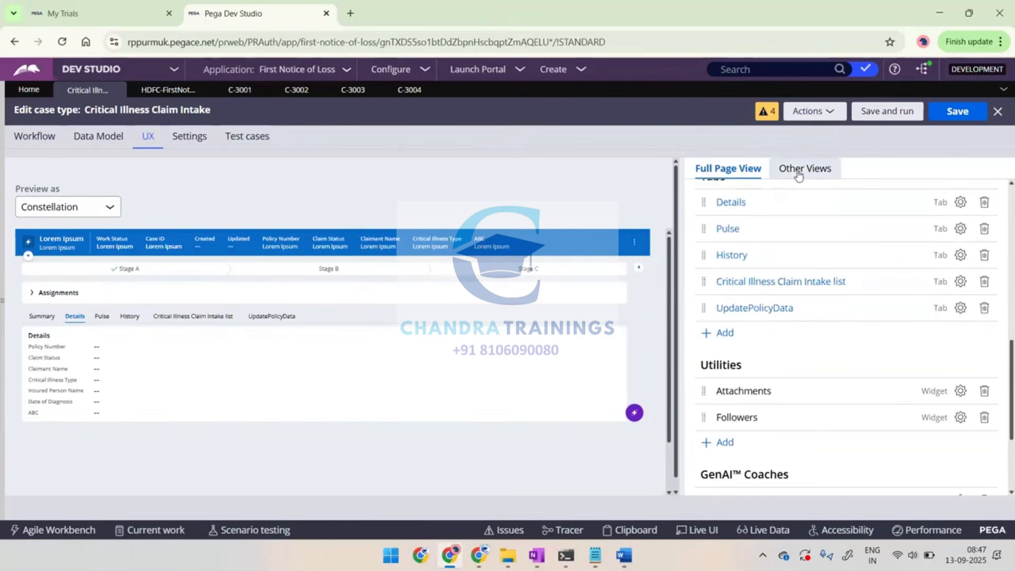
pyautogui.click(798, 174)
pyautogui.scroll(6, 778, 254)
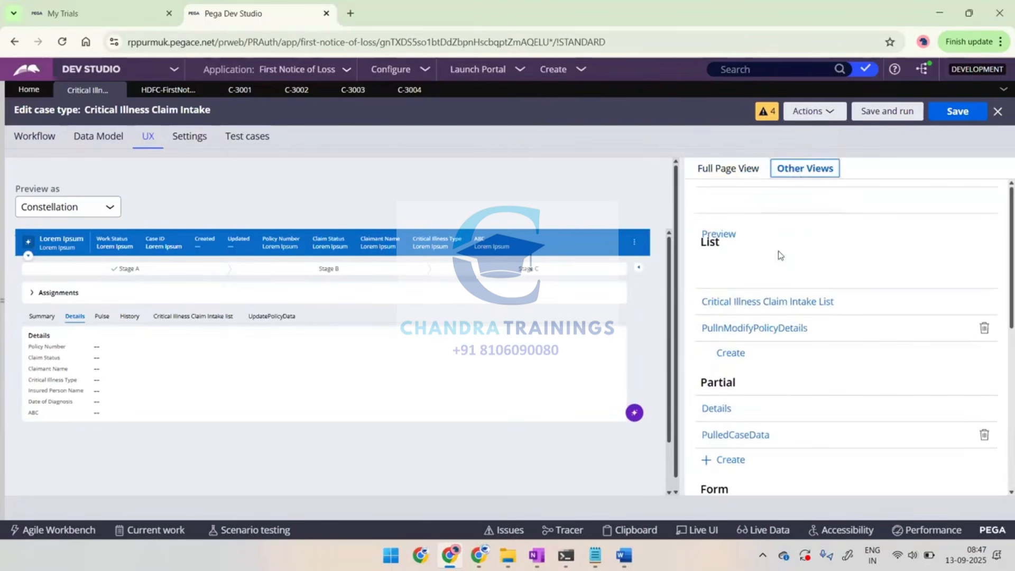
pyautogui.scroll(-1, 745, 252)
pyautogui.scroll(1, 745, 252)
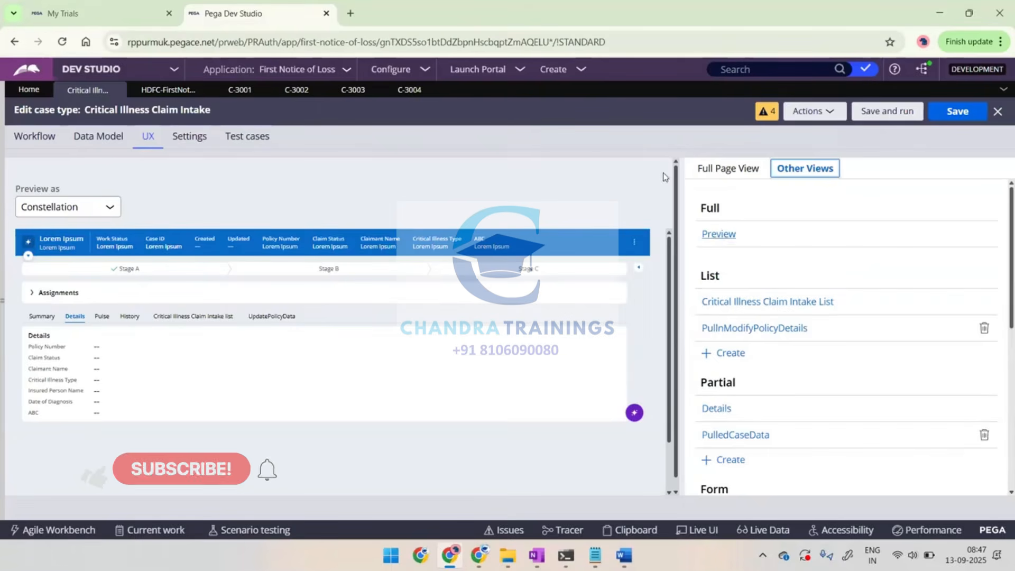
# Look through the remaining Partial and Form views of the case type, then switch to case C-3004
pyautogui.scroll(-1, 742, 286)
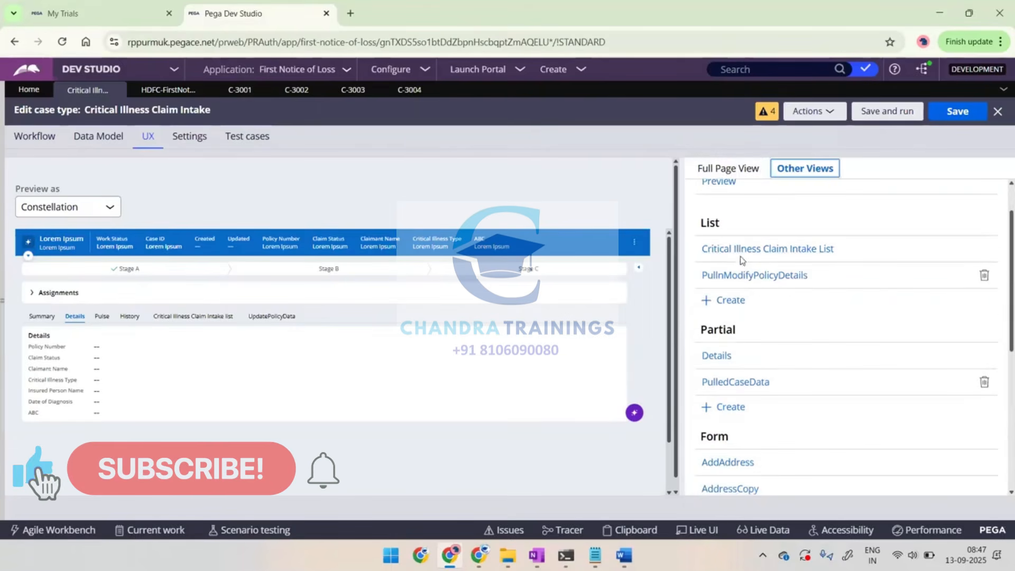
pyautogui.scroll(-1, 729, 267)
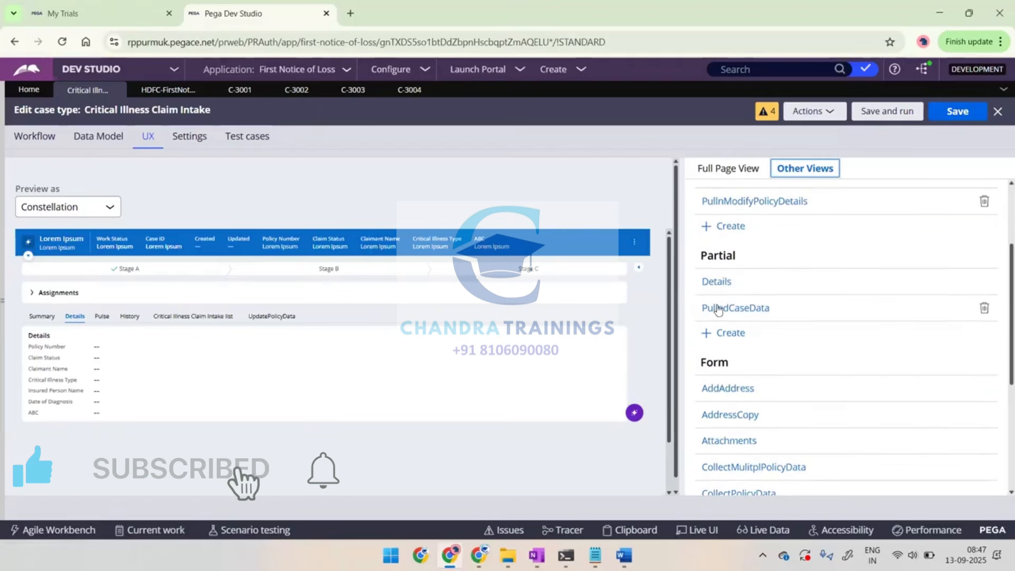
pyautogui.scroll(-2, 720, 308)
pyautogui.scroll(-2, 733, 397)
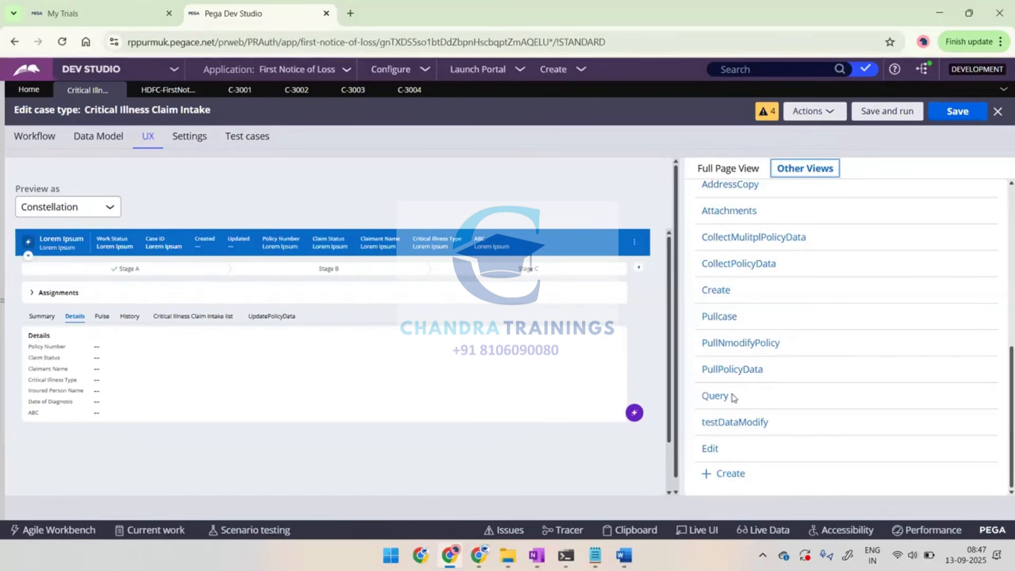
pyautogui.scroll(5, 783, 327)
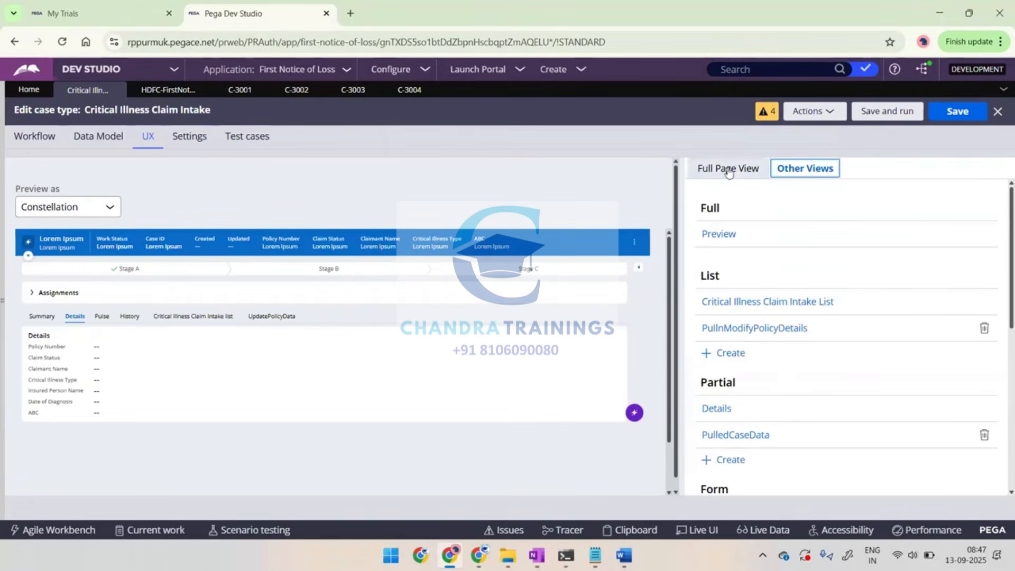
pyautogui.click(408, 98)
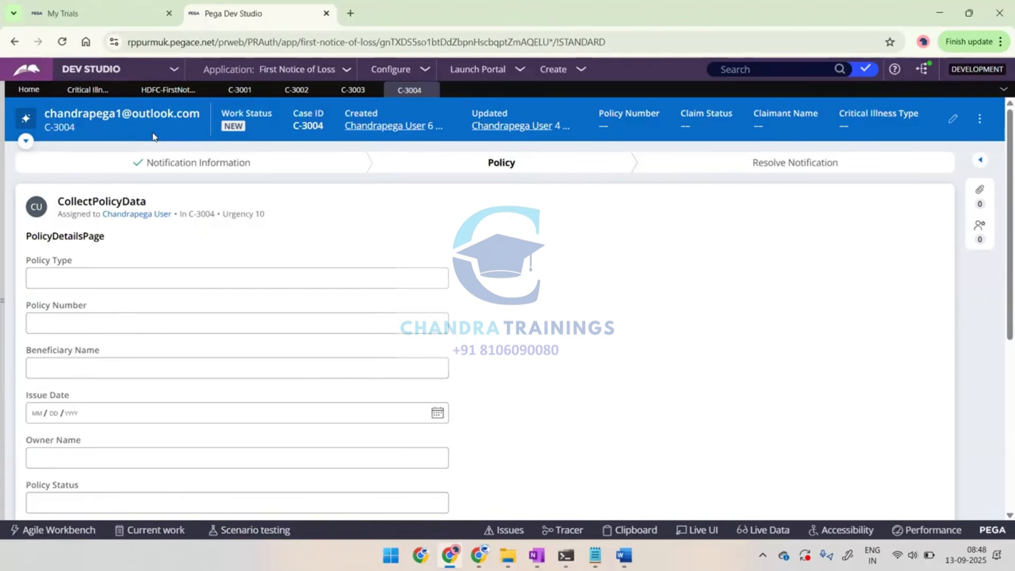
# Switch to App Studio and open the application's Themes settings
pyautogui.moveTo(99, 70)
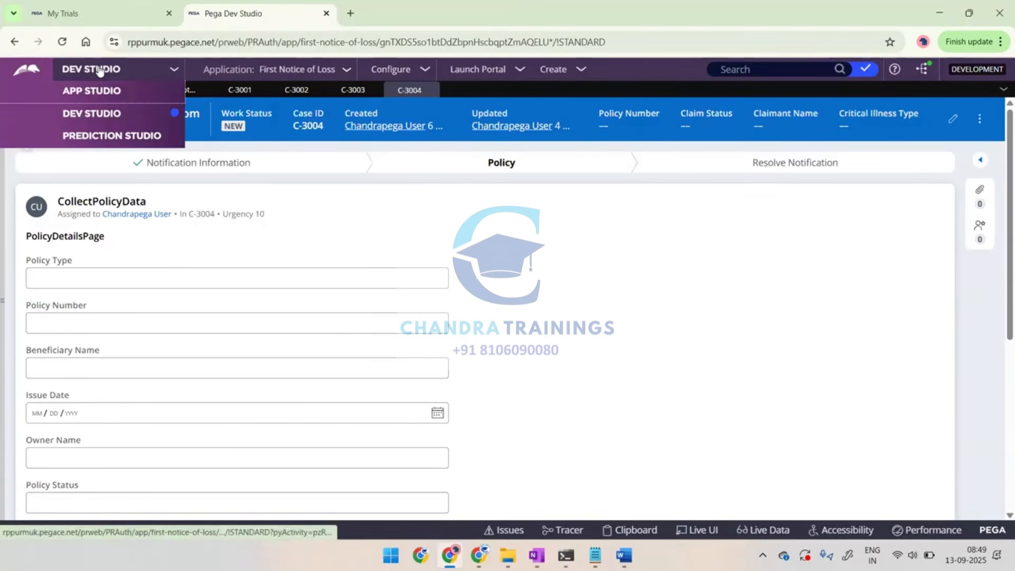
pyautogui.click(76, 94)
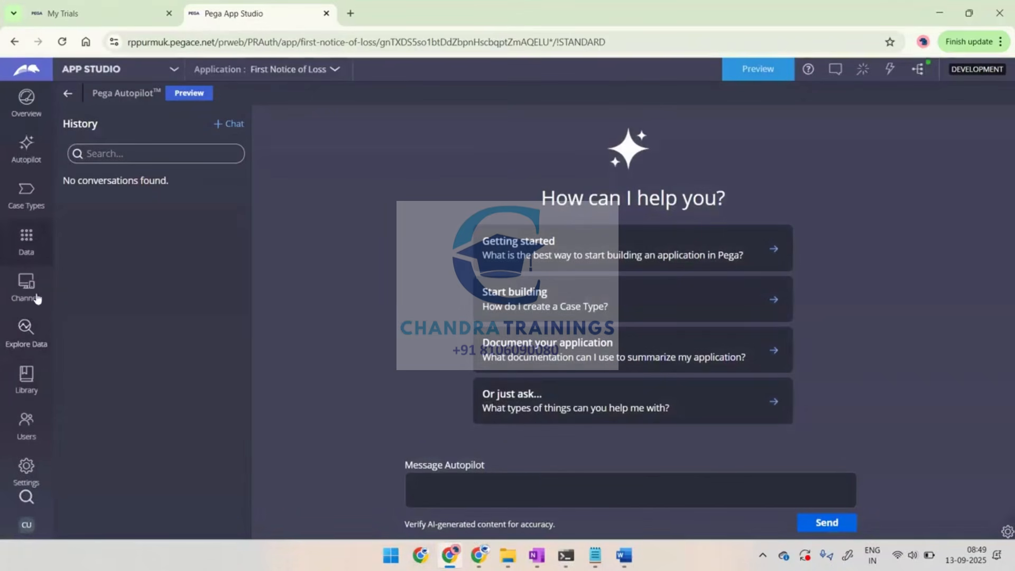
pyautogui.click(25, 467)
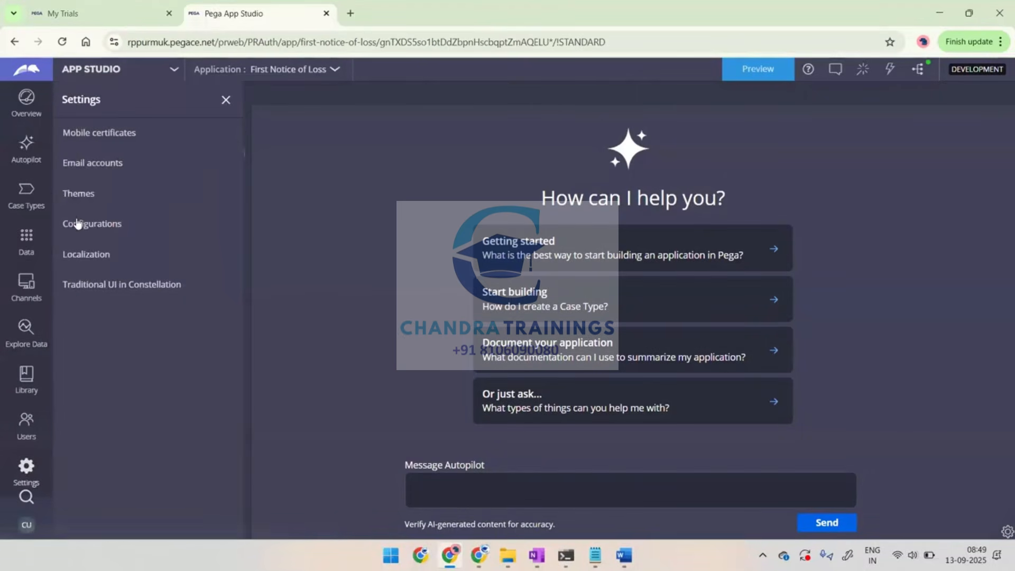
pyautogui.moveTo(100, 196); pyautogui.dragTo(61, 195)
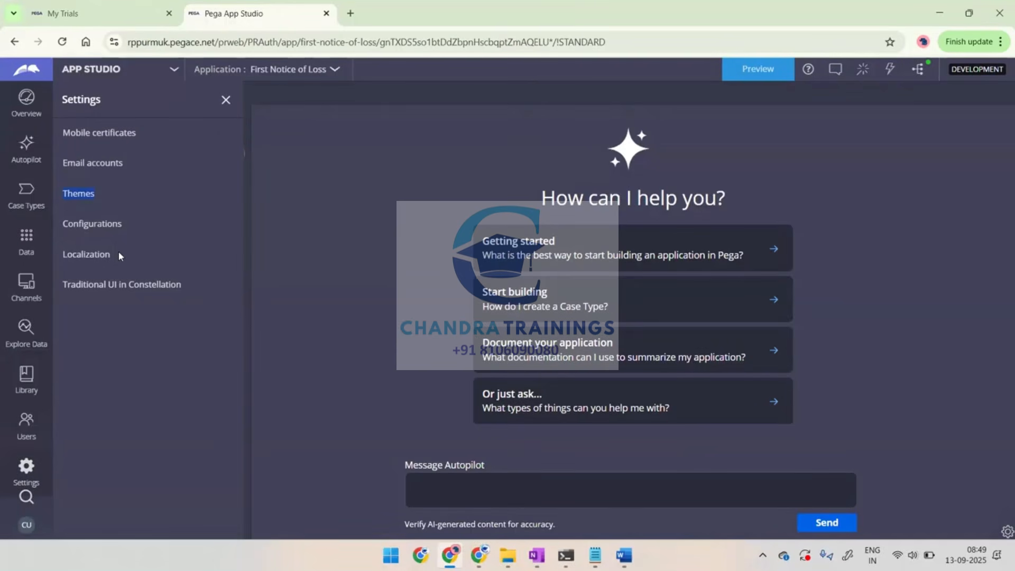
pyautogui.click(75, 197)
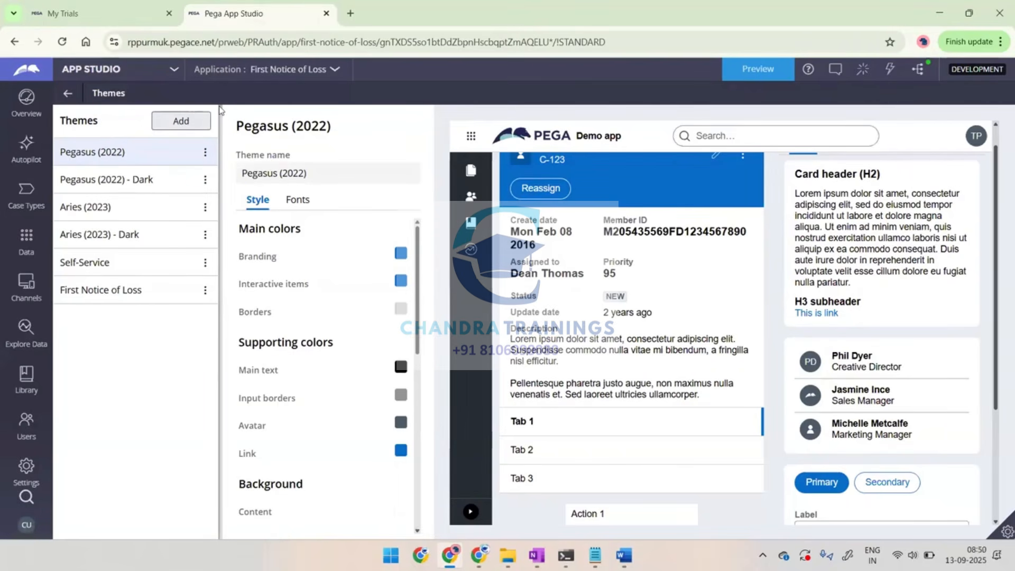
# Open the Library, check which rule types a new rule offers, and cancel the rule creation
pyautogui.click(68, 93)
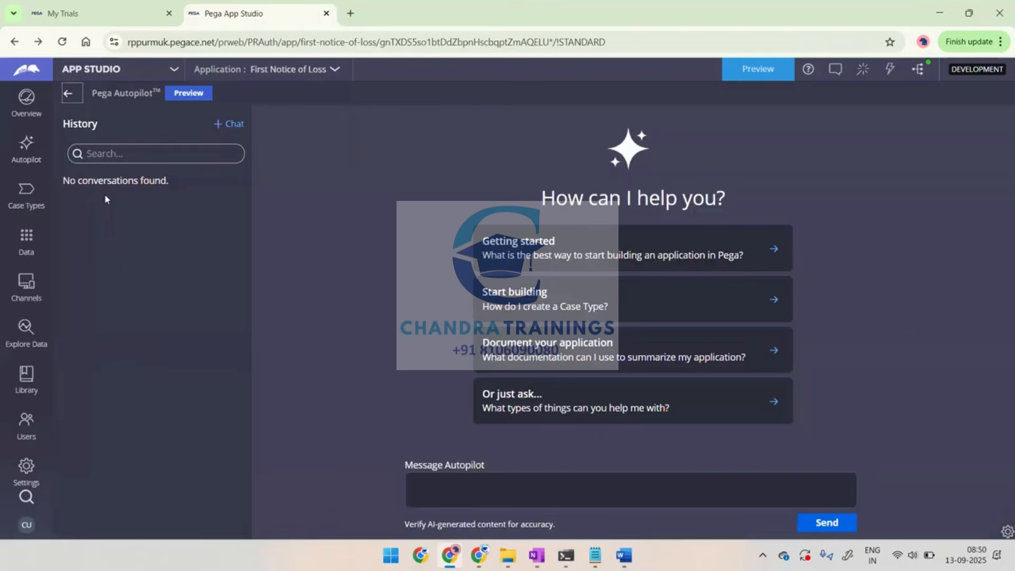
pyautogui.click(27, 470)
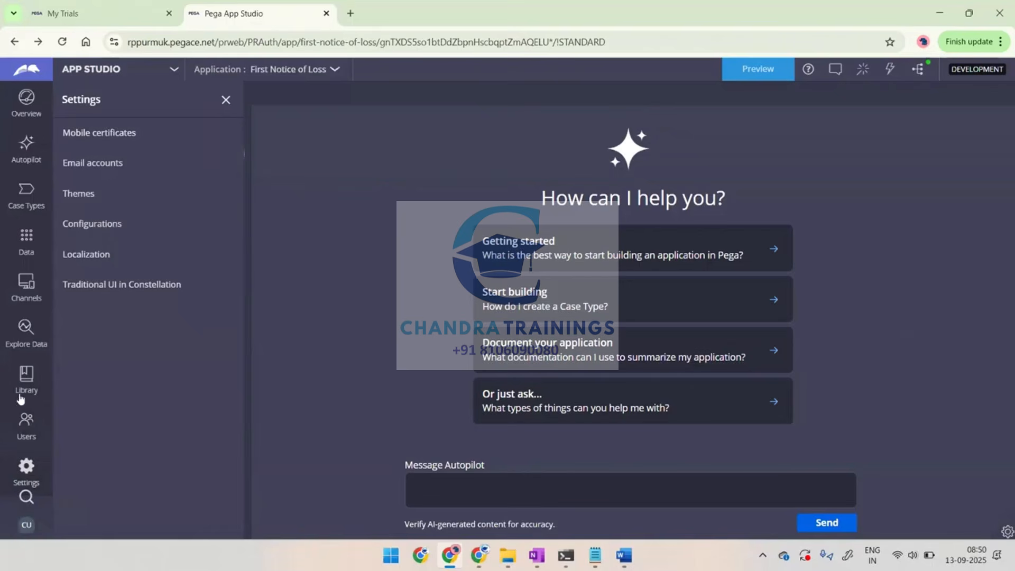
pyautogui.click(24, 377)
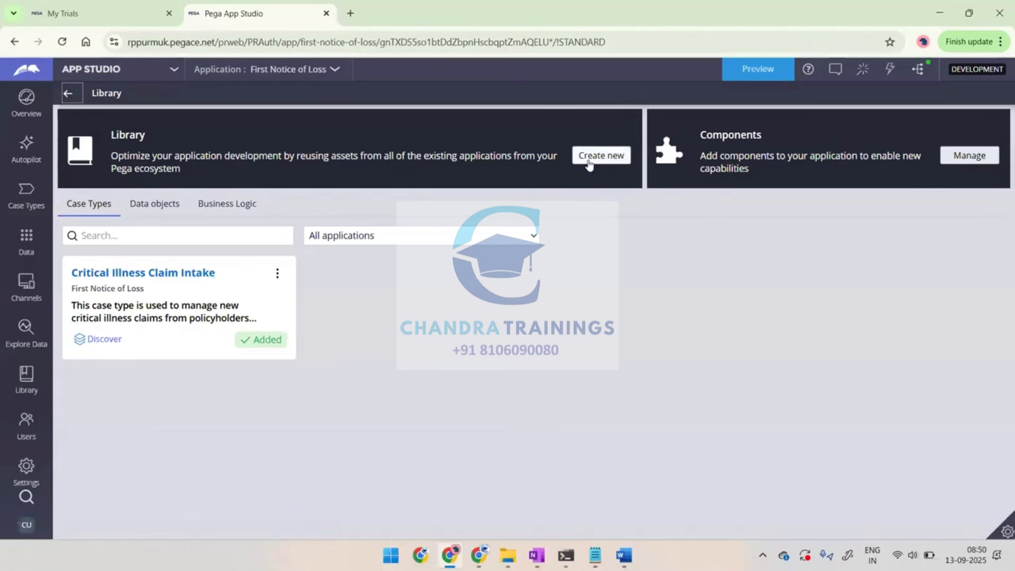
pyautogui.click(588, 164)
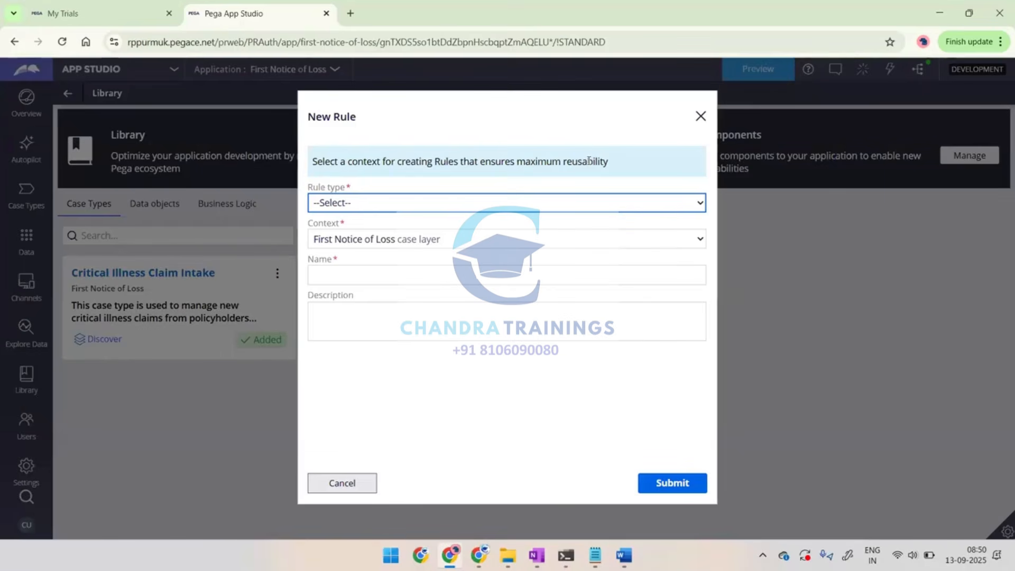
pyautogui.click(434, 207)
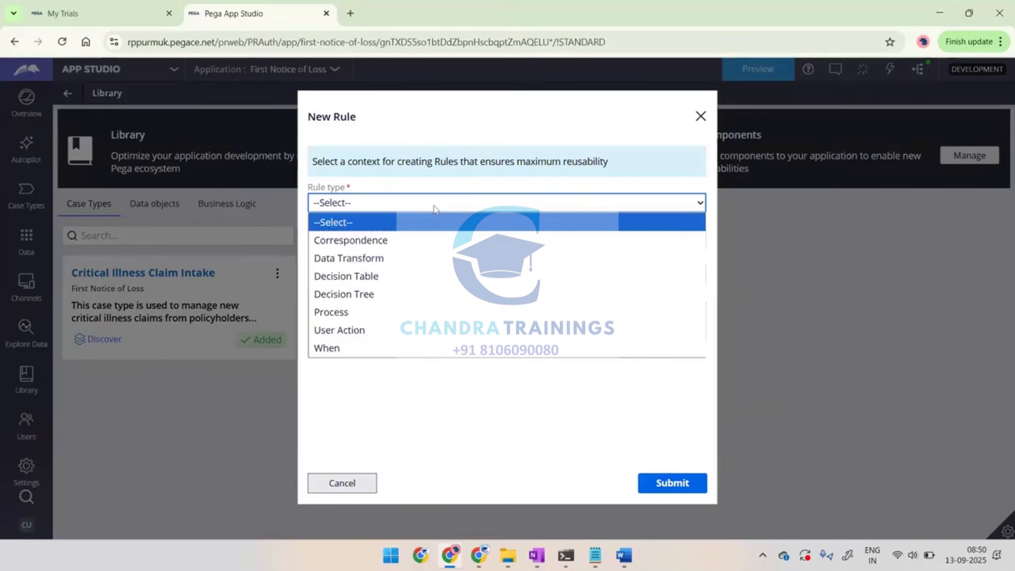
pyautogui.click(325, 483)
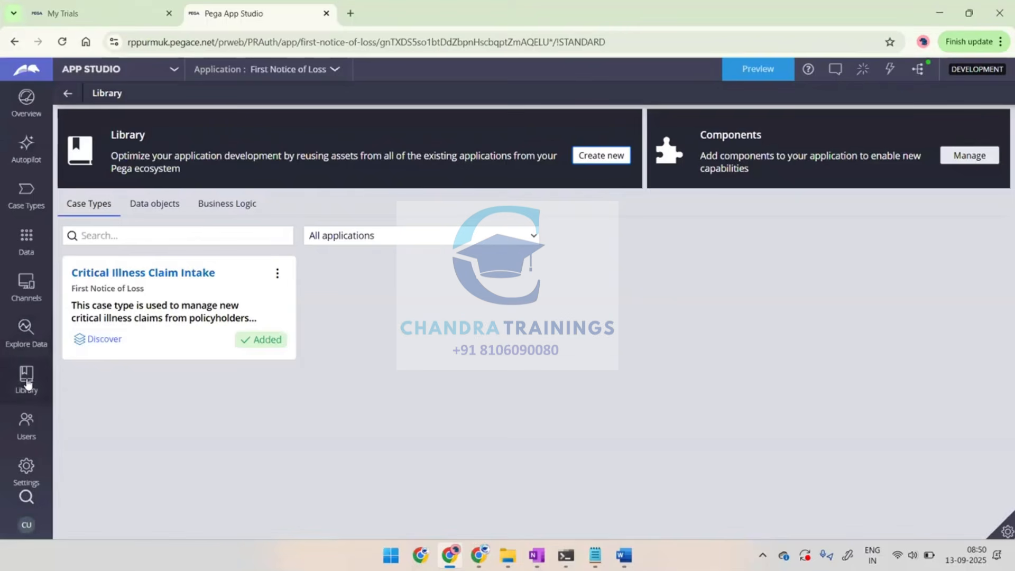
# Reopen the Themes settings, preview the Pegasus Dark, Aries, Aries Dark and First Notice of Loss themes, and check the Pegasus (2022) theme's actions
pyautogui.click(26, 469)
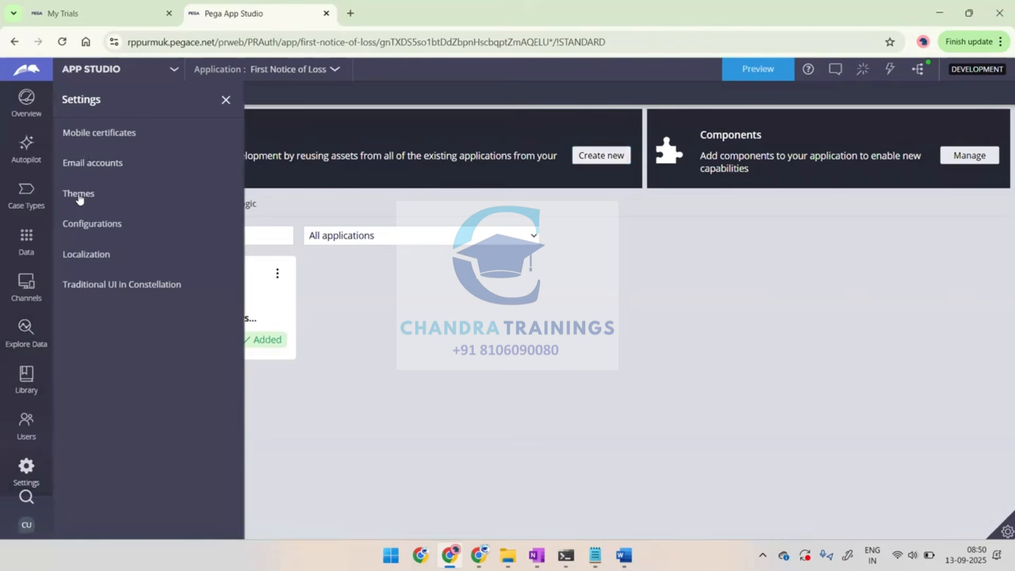
pyautogui.click(79, 195)
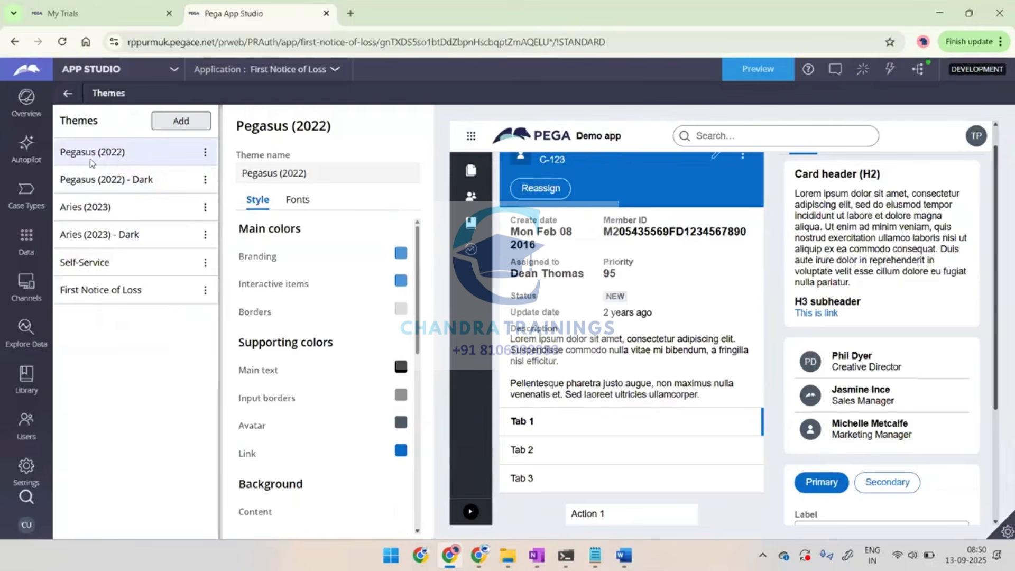
pyautogui.click(91, 189)
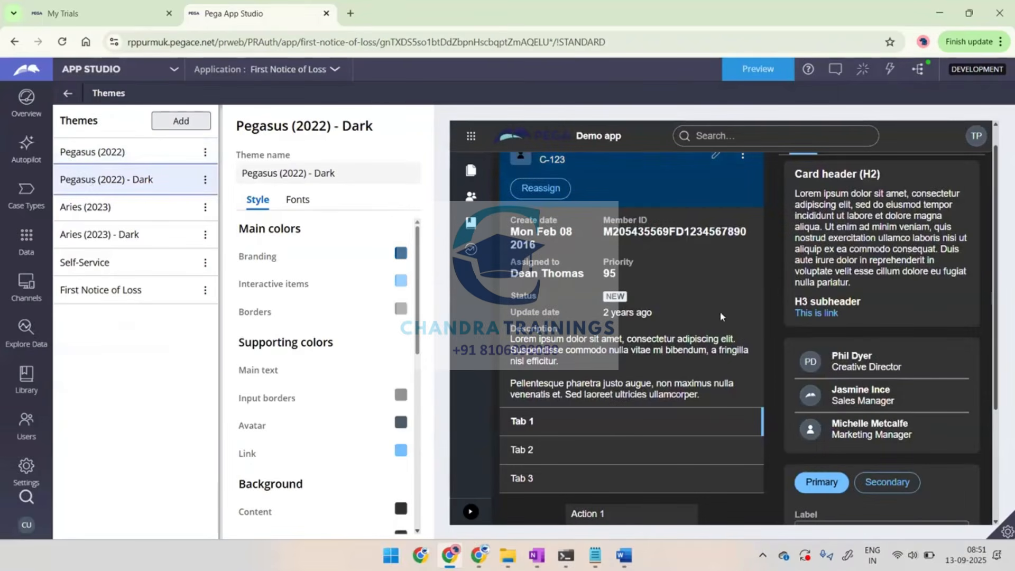
pyautogui.click(77, 215)
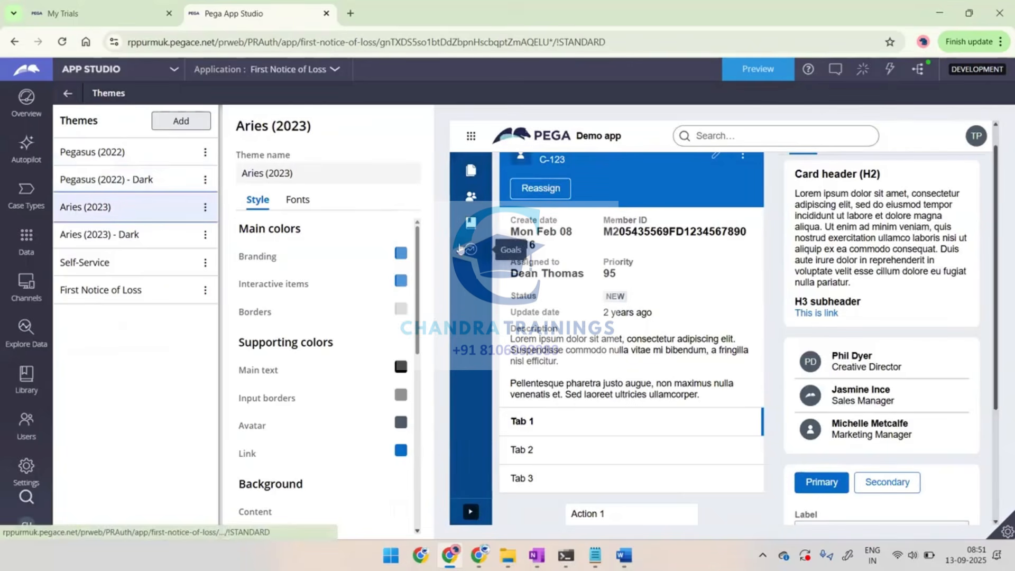
pyautogui.click(159, 247)
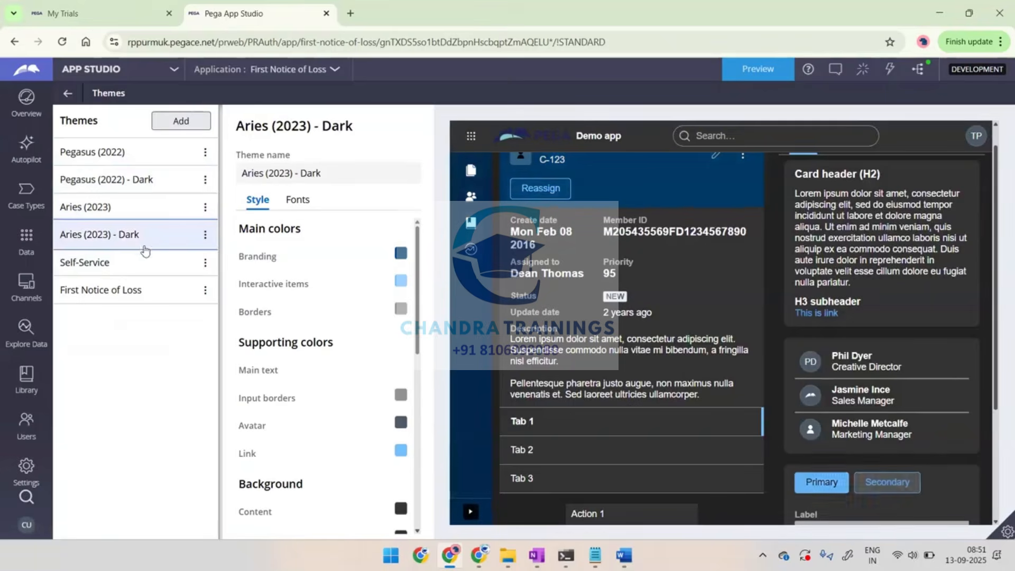
pyautogui.click(80, 265)
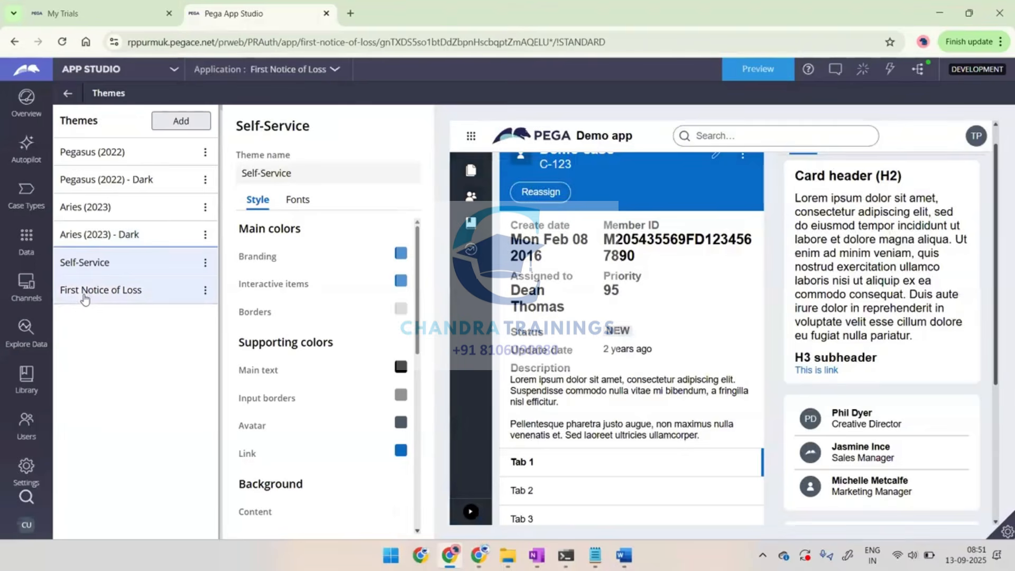
pyautogui.click(84, 294)
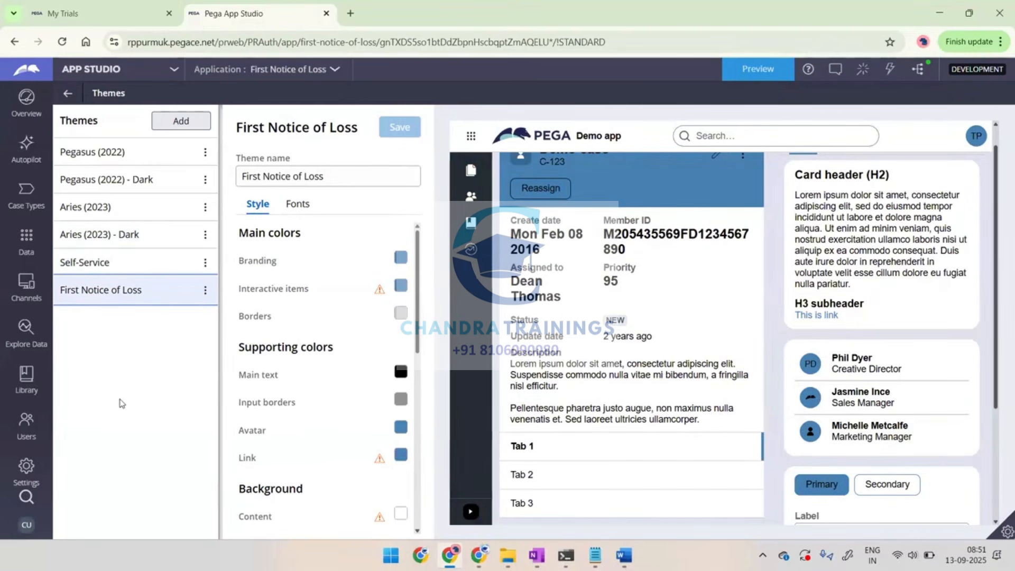
pyautogui.click(206, 154)
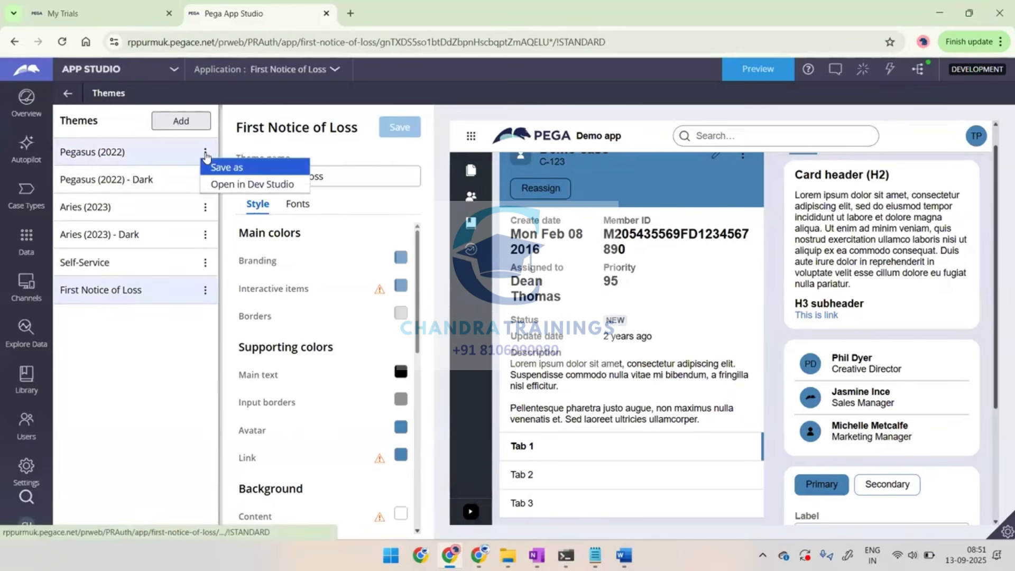
pyautogui.click(112, 382)
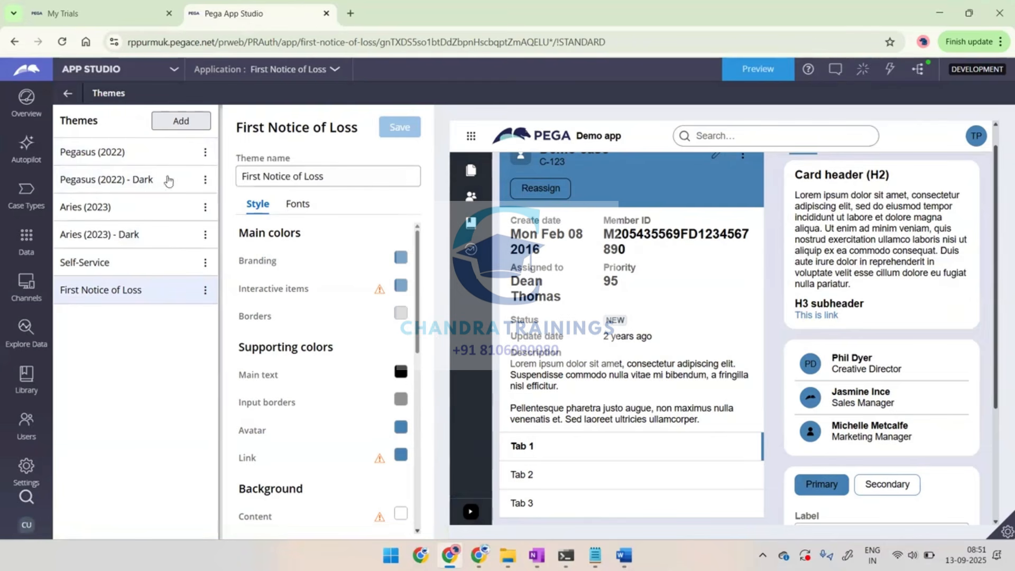
# Create a new theme named HDFCMainTheme
pyautogui.click(180, 122)
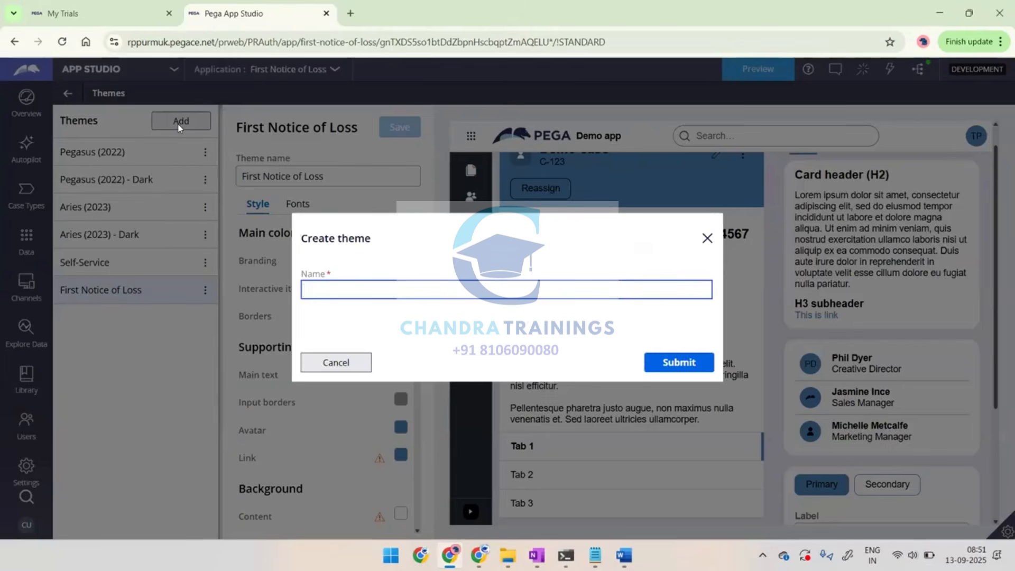
pyautogui.write('Po')
pyautogui.press('BackSpace')
pyautogui.press('BackSpace')
pyautogui.press('BackSpace')
pyautogui.write('HDFCMainTheme')
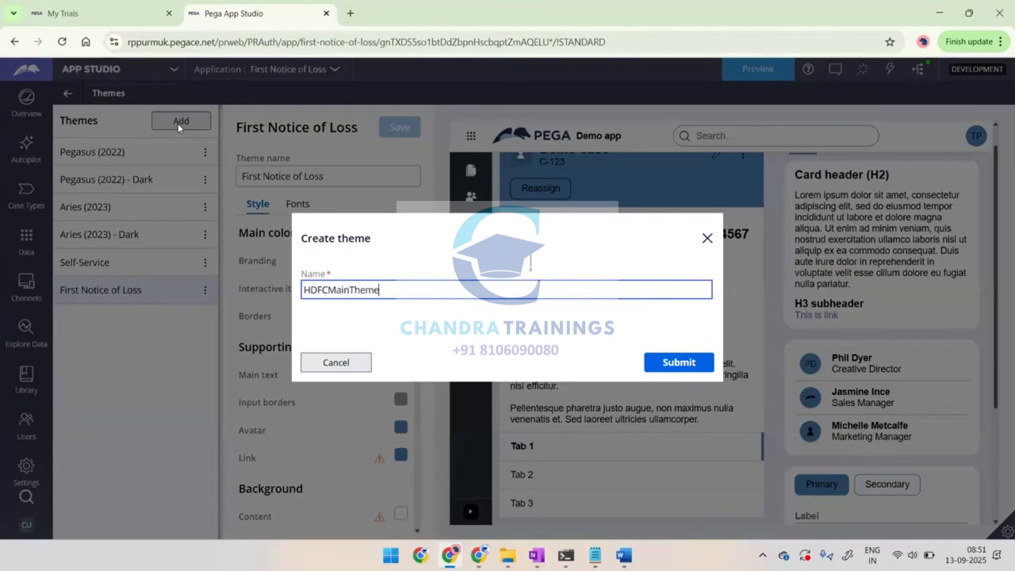
pyautogui.click(670, 362)
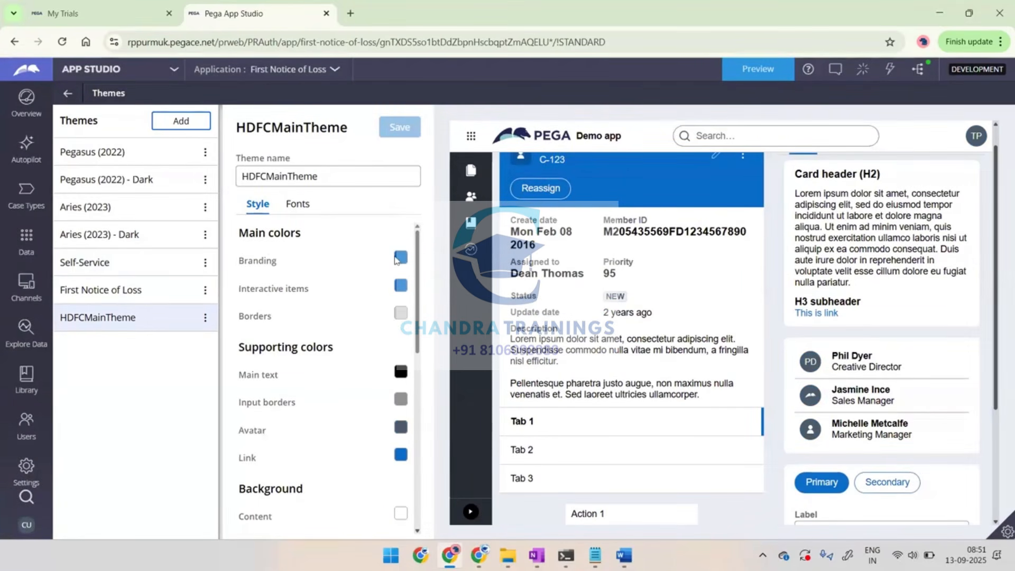
# Check the font options of HDFCMainTheme, set its Branding color to green RGB 30, 202, 7, and inspect the preview
pyautogui.click(292, 203)
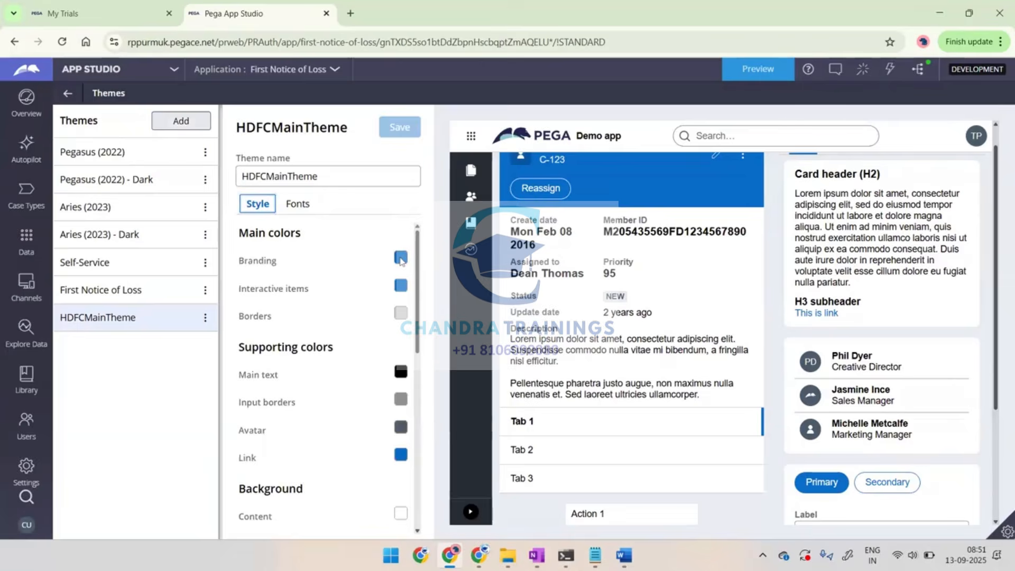
pyautogui.click(401, 257)
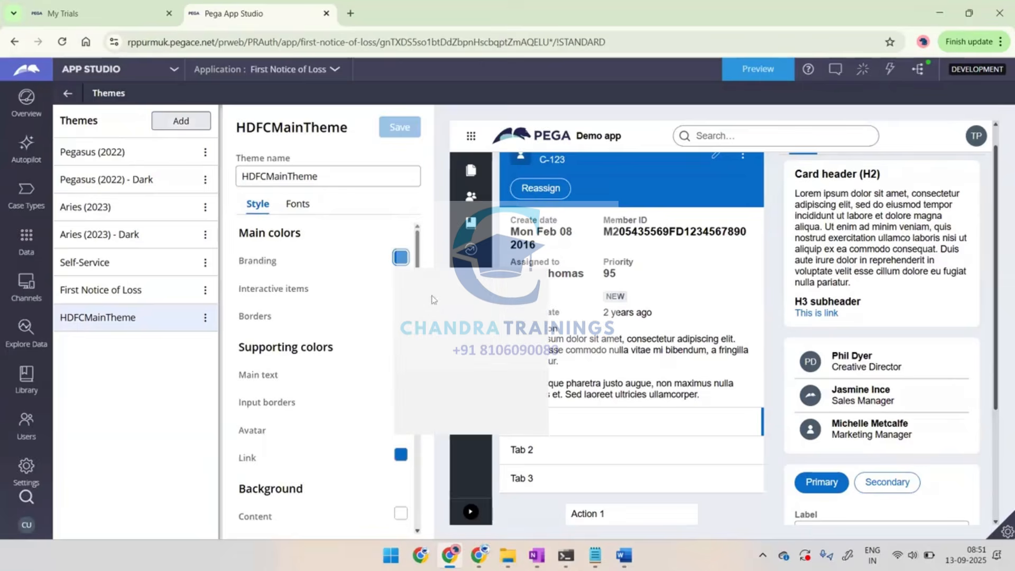
pyautogui.moveTo(489, 376); pyautogui.dragTo(516, 377)
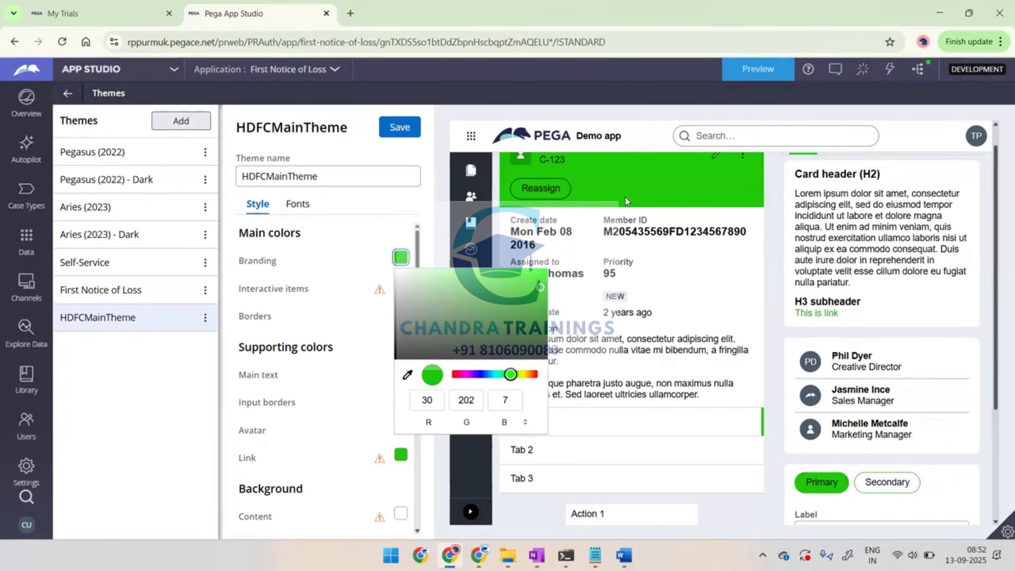
pyautogui.click(191, 388)
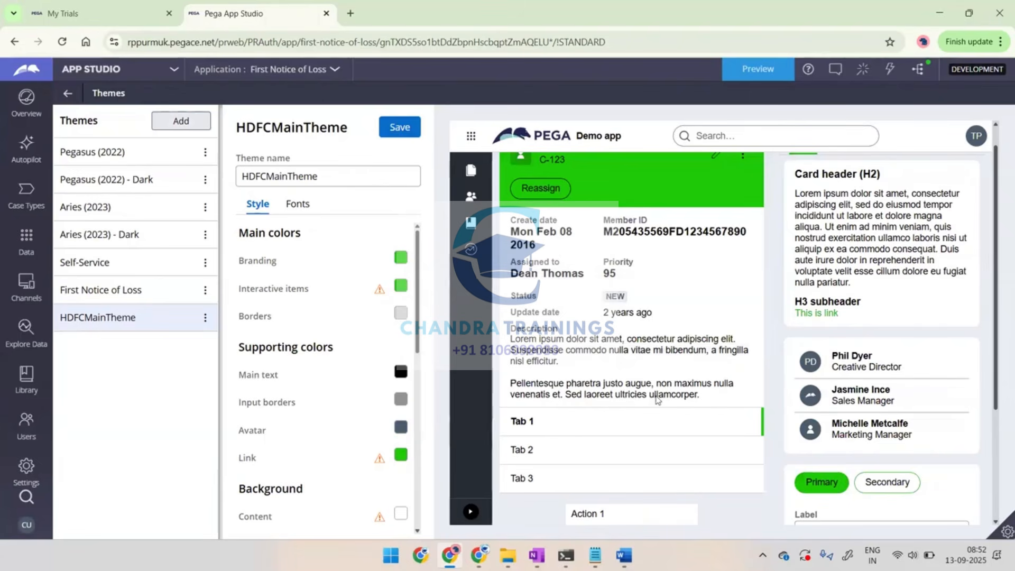
pyautogui.scroll(1, 658, 400)
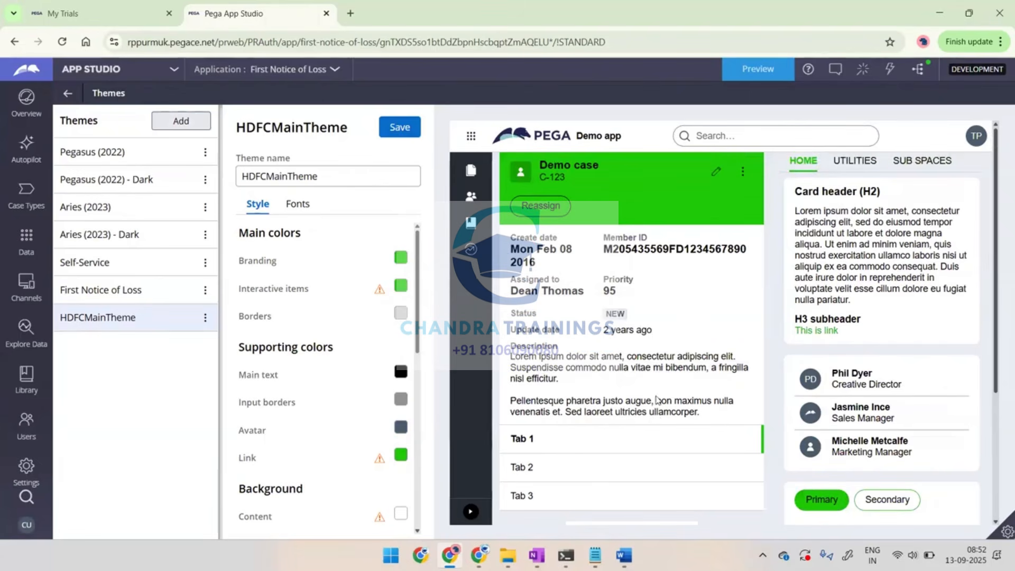
pyautogui.scroll(1, 856, 174)
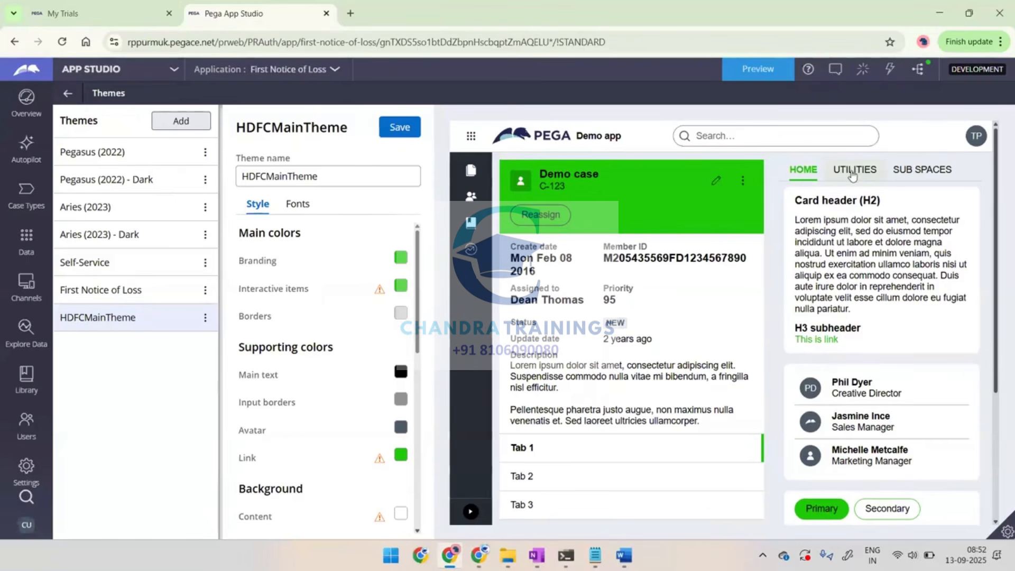
# Change the Interactive items color of HDFCMainTheme to purple
pyautogui.click(401, 285)
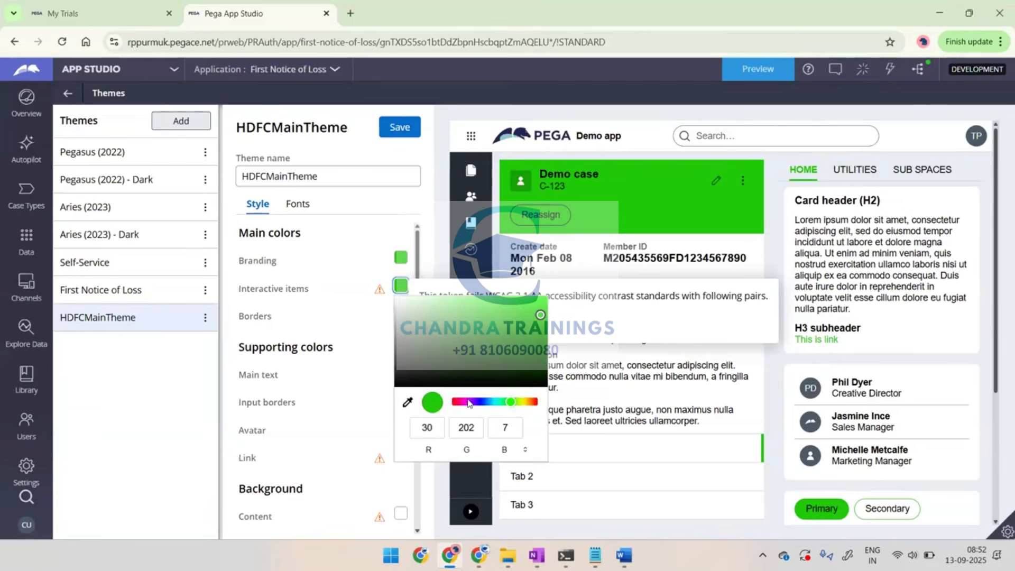
pyautogui.click(469, 403)
pyautogui.click(304, 332)
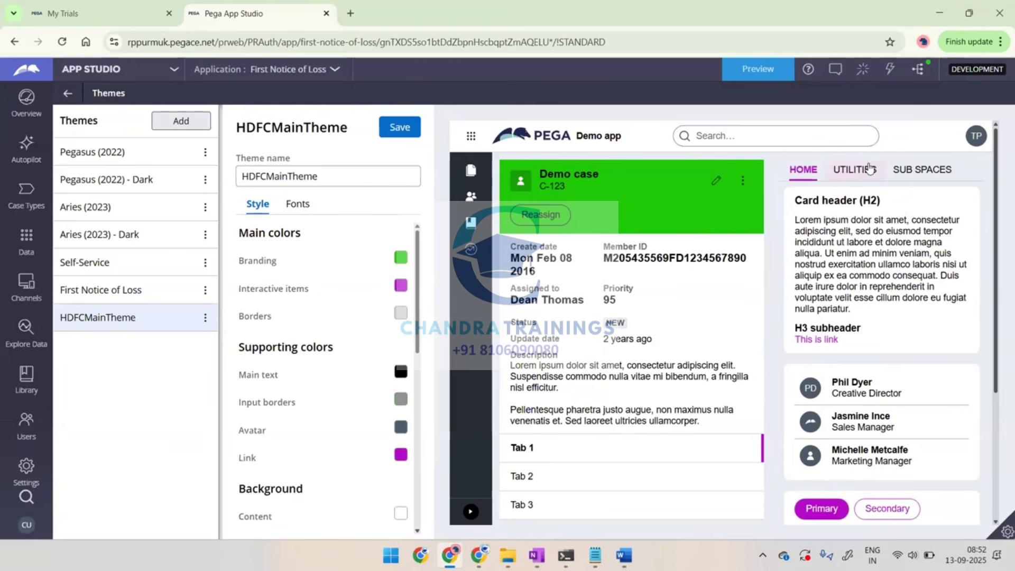
# Set the Borders color of HDFCMainTheme to red RGB 236, 19, 19
pyautogui.click(401, 314)
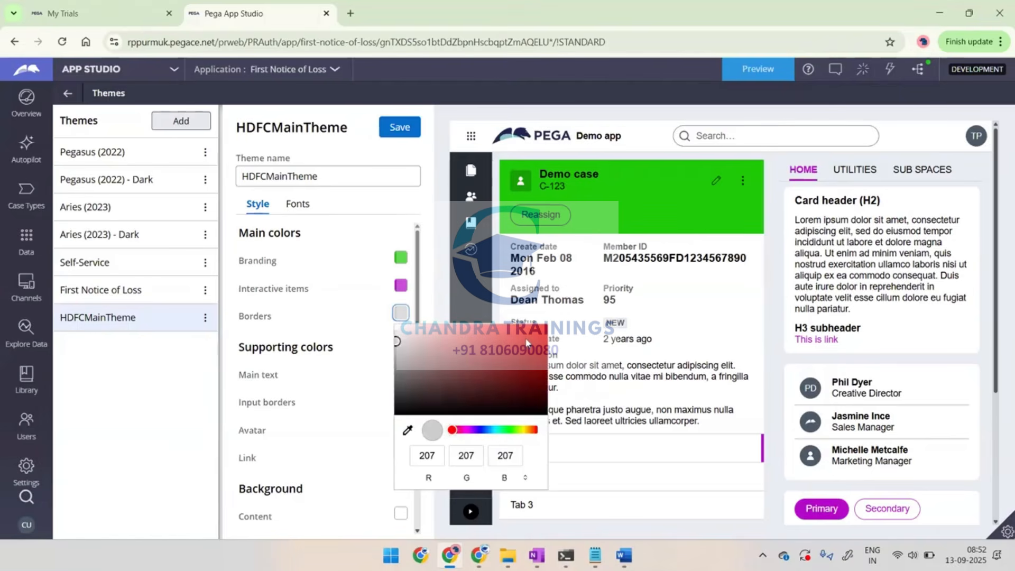
pyautogui.moveTo(526, 343); pyautogui.dragTo(533, 331)
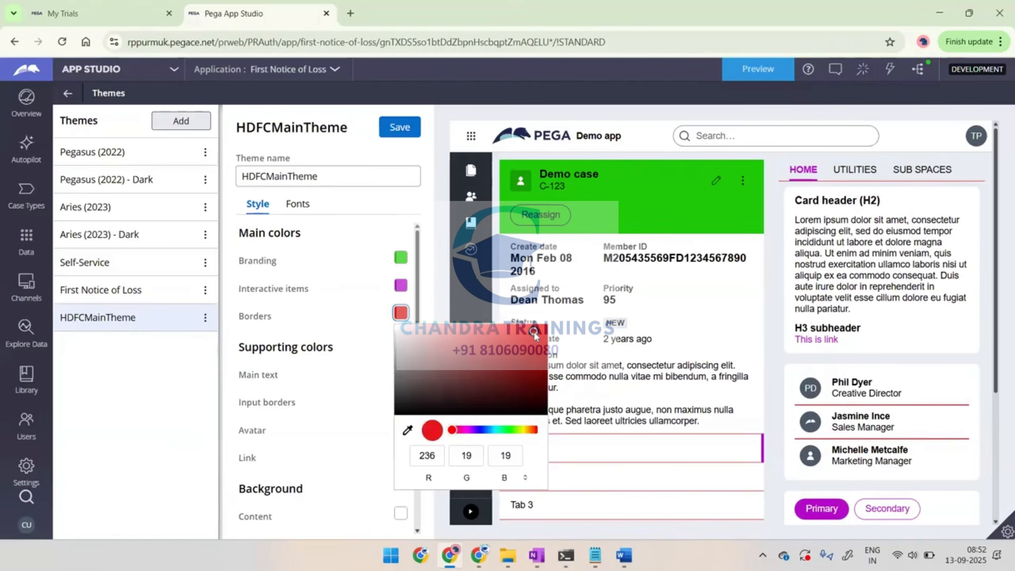
pyautogui.click(160, 429)
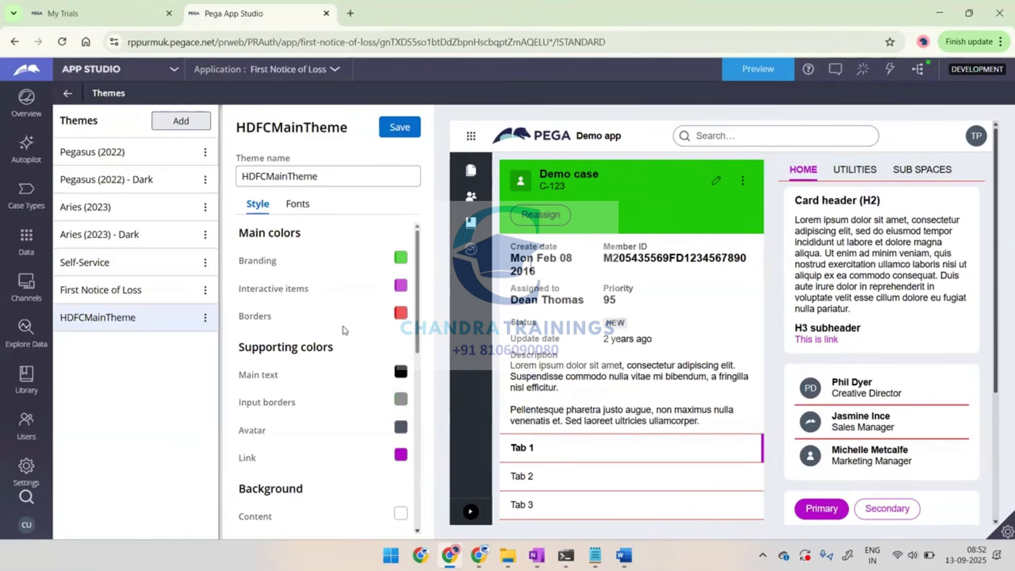
# Set the Main text color under Supporting colors to greyish blue RGB 125, 138, 176
pyautogui.scroll(-1, 354, 382)
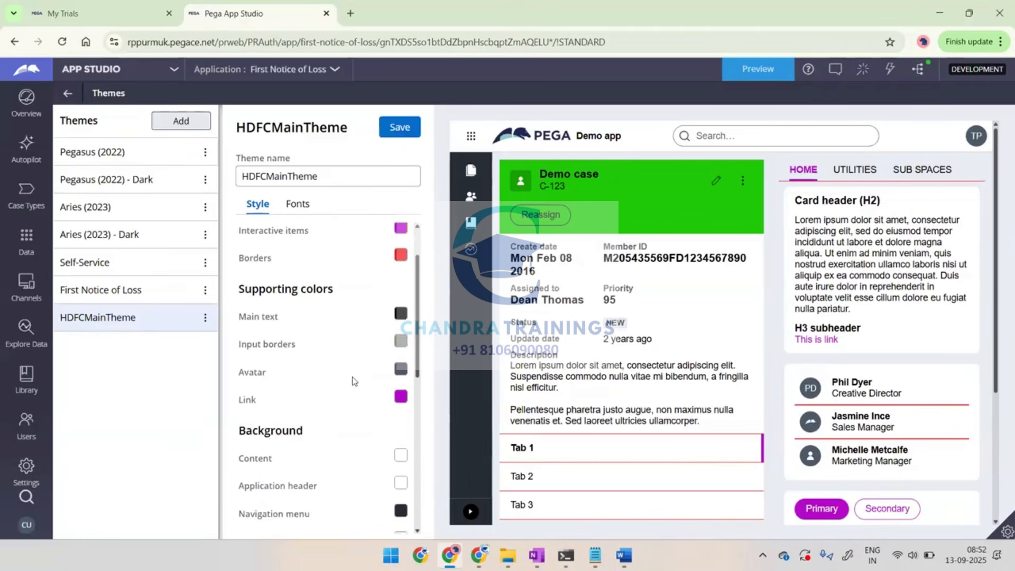
pyautogui.scroll(-1, 354, 381)
pyautogui.click(401, 294)
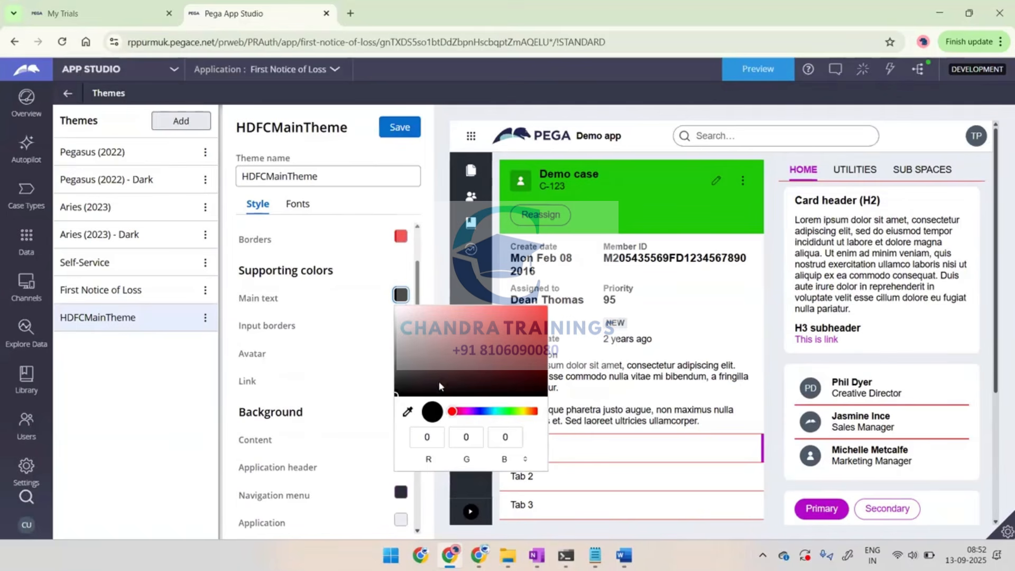
pyautogui.click(483, 411)
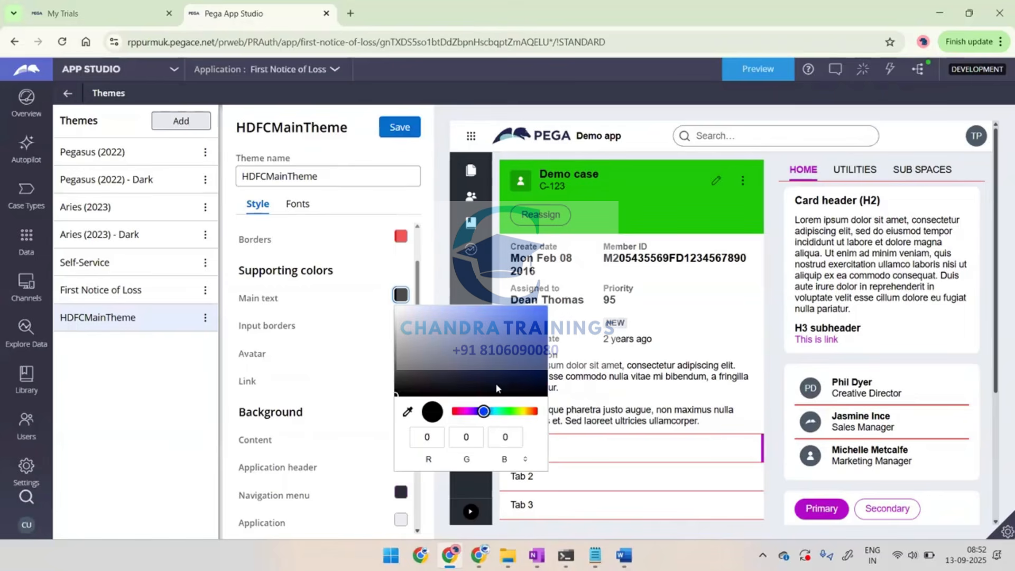
pyautogui.click(525, 339)
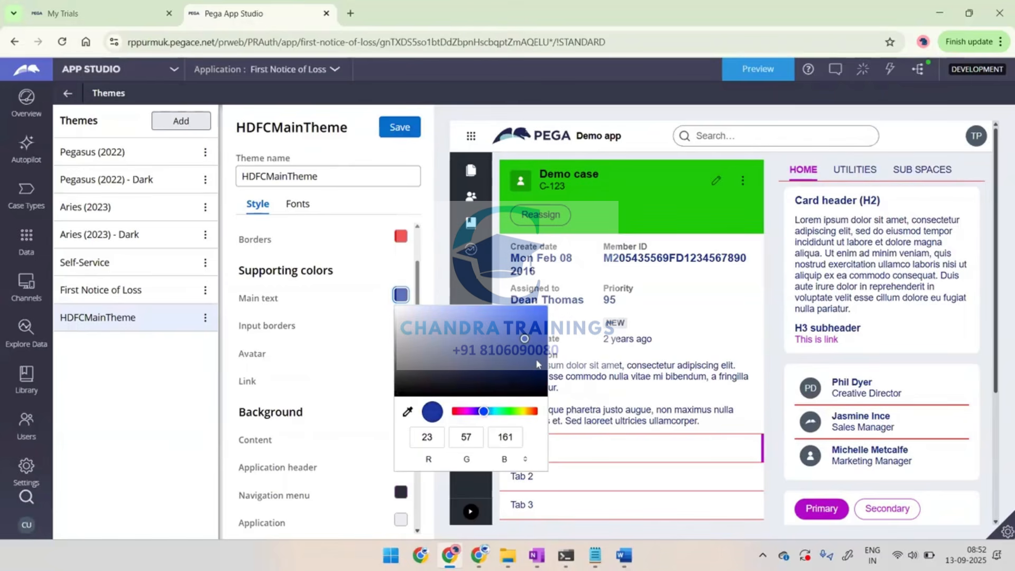
pyautogui.click(537, 360)
pyautogui.click(537, 335)
pyautogui.moveTo(537, 334); pyautogui.dragTo(438, 333)
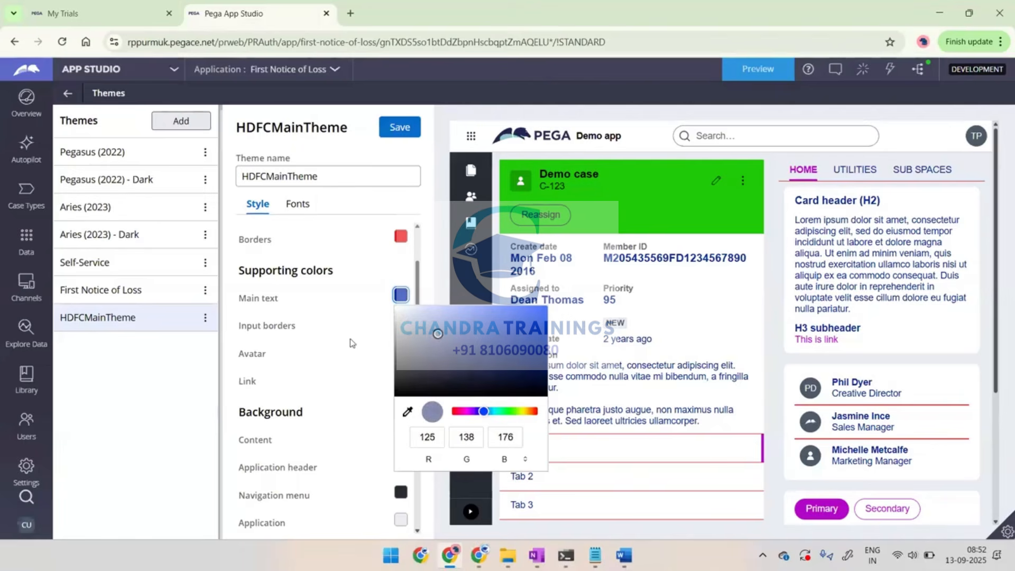
pyautogui.click(314, 360)
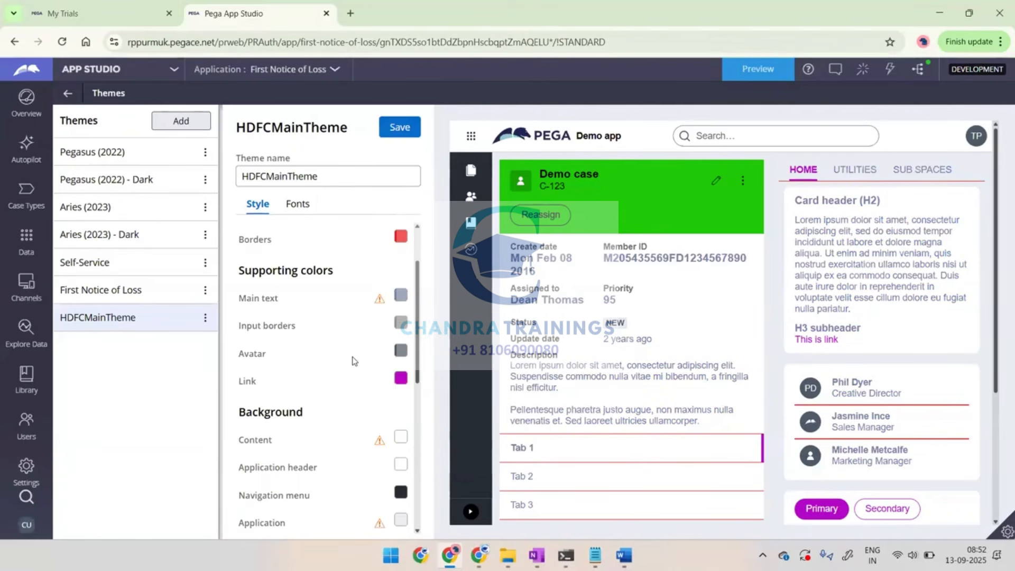
# Set the theme's font family to Serif and save HDFCMainTheme, accepting the accessibility risks
pyautogui.scroll(-1, 354, 361)
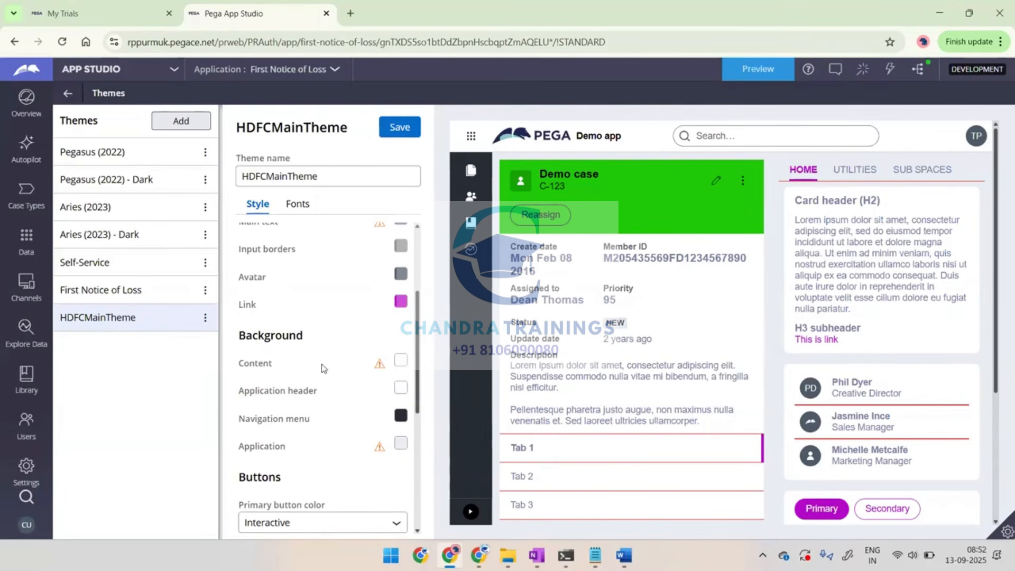
pyautogui.scroll(-1, 321, 363)
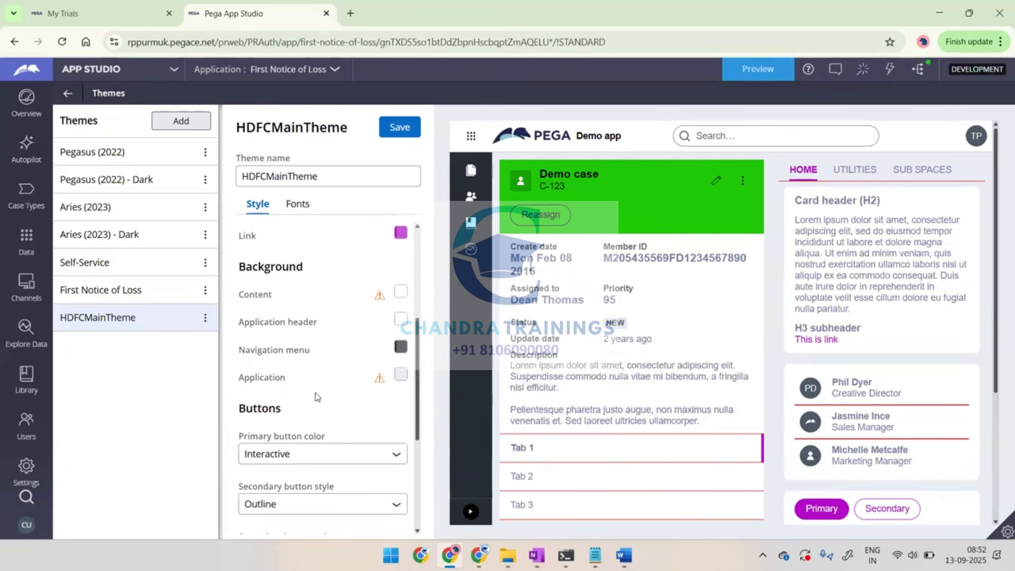
pyautogui.scroll(3, 317, 396)
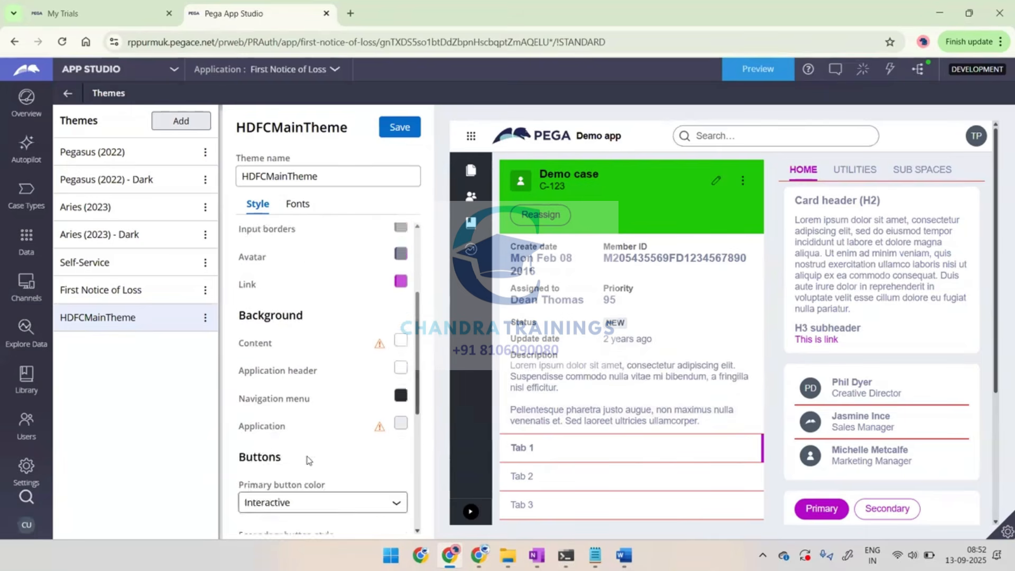
pyautogui.click(287, 205)
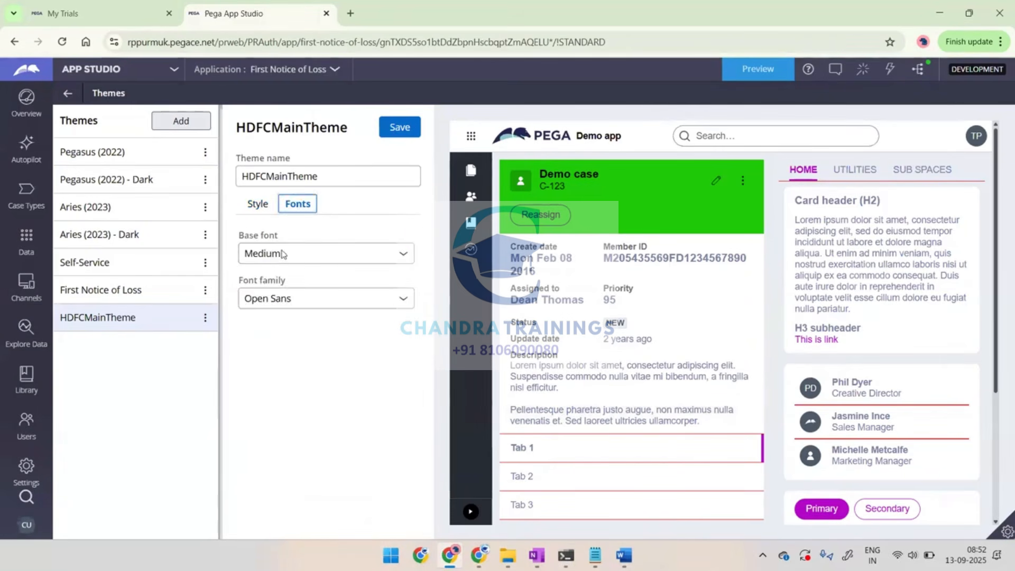
pyautogui.click(266, 300)
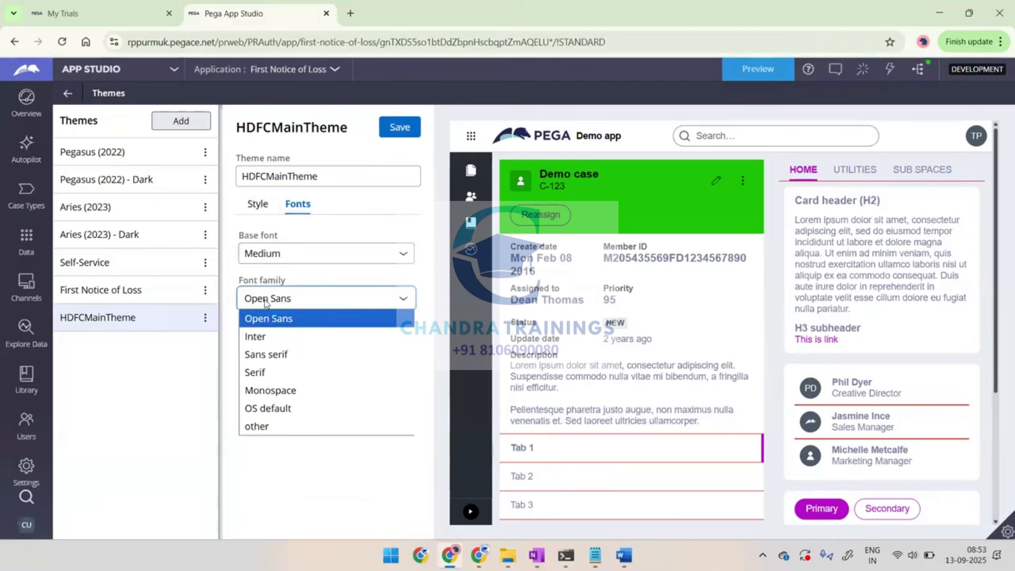
pyautogui.click(257, 372)
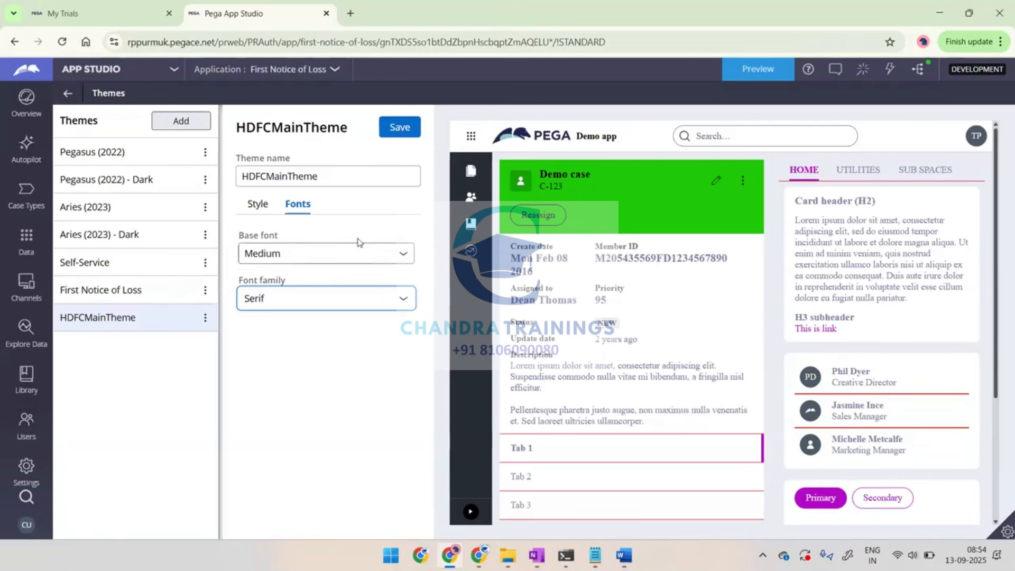
pyautogui.click(399, 130)
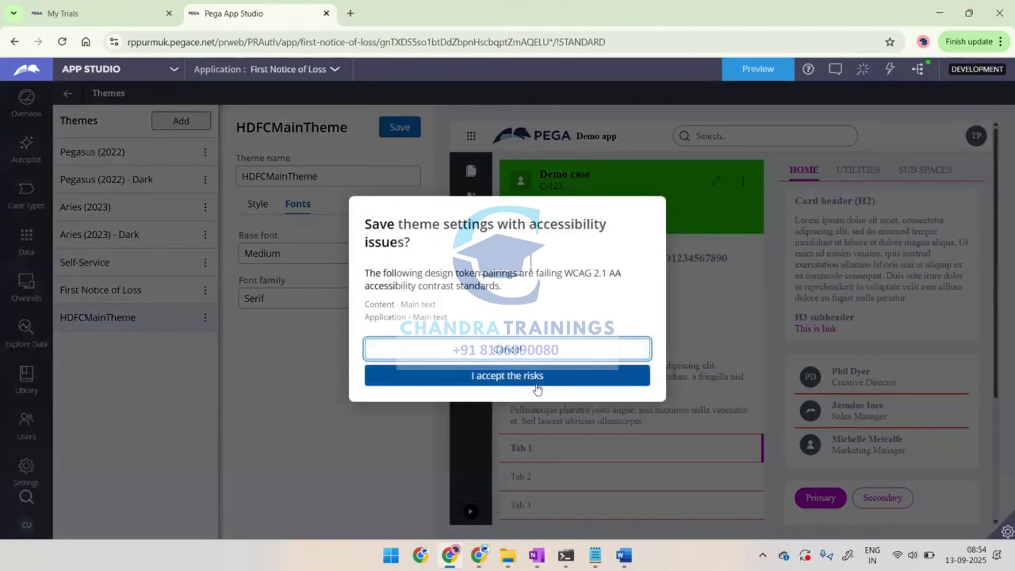
pyautogui.click(518, 376)
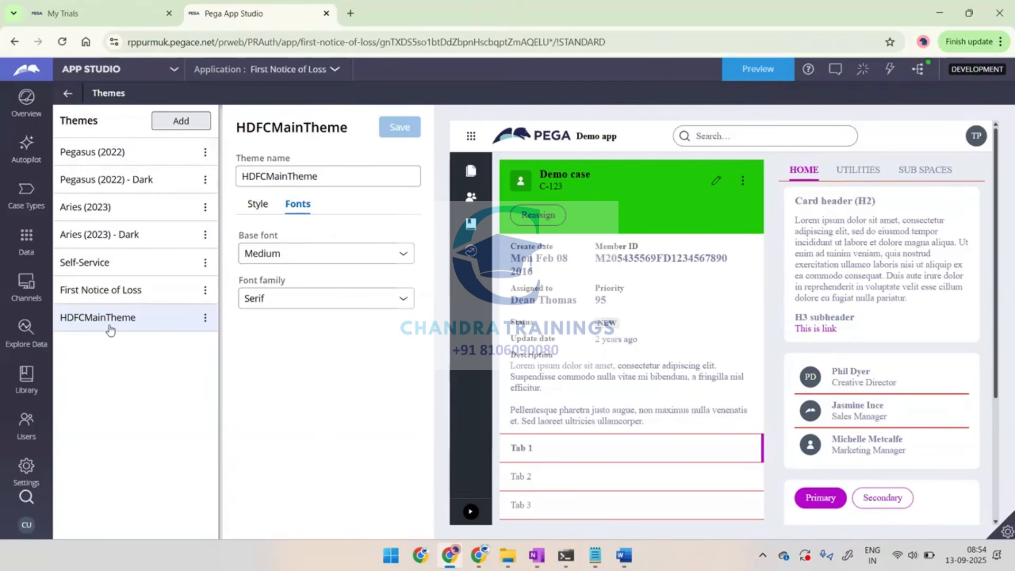
# Apply HDFCMainTheme as the theme in the Work Portal channel's configuration and save the portal
pyautogui.click(22, 282)
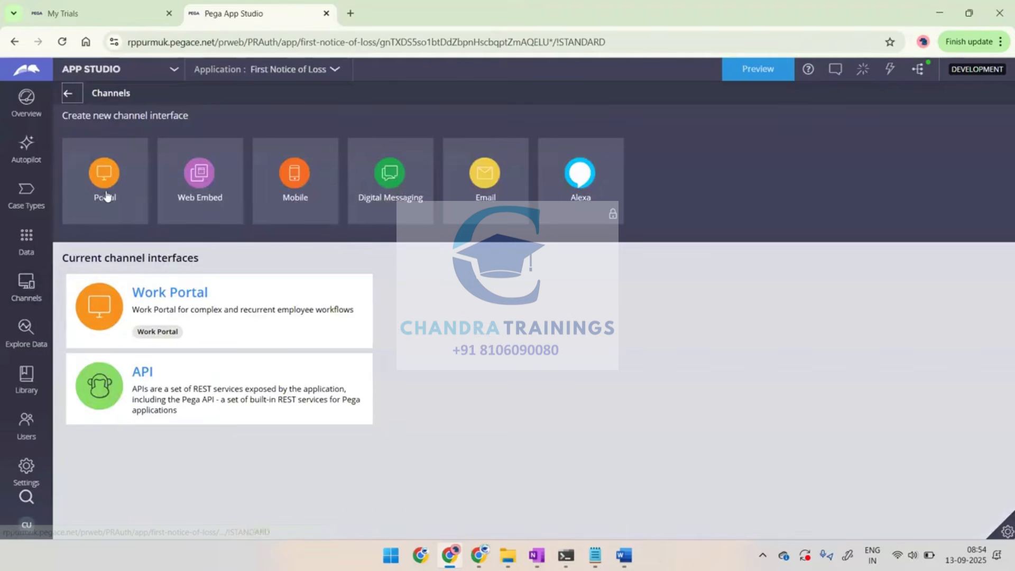
pyautogui.click(156, 294)
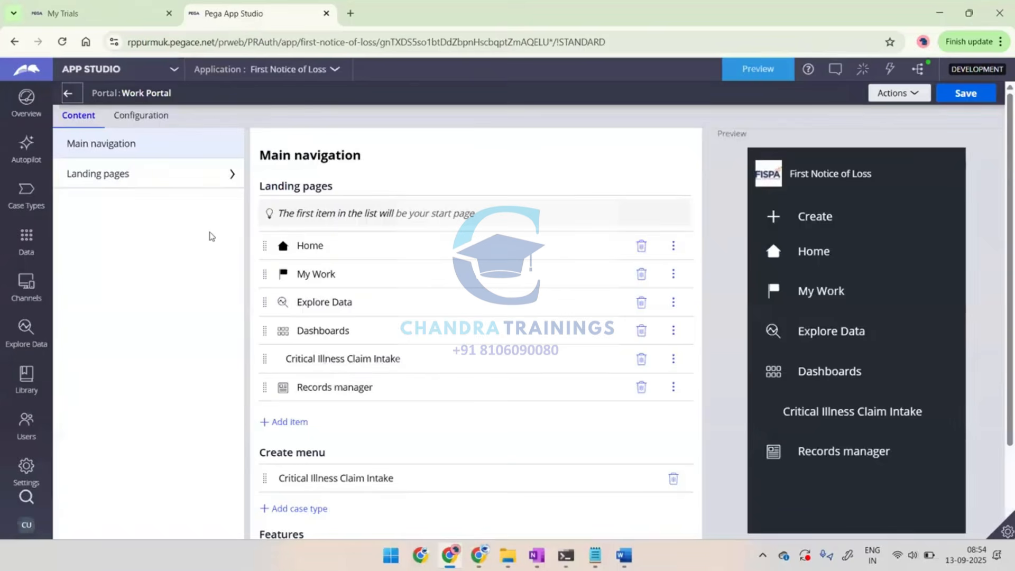
pyautogui.click(142, 117)
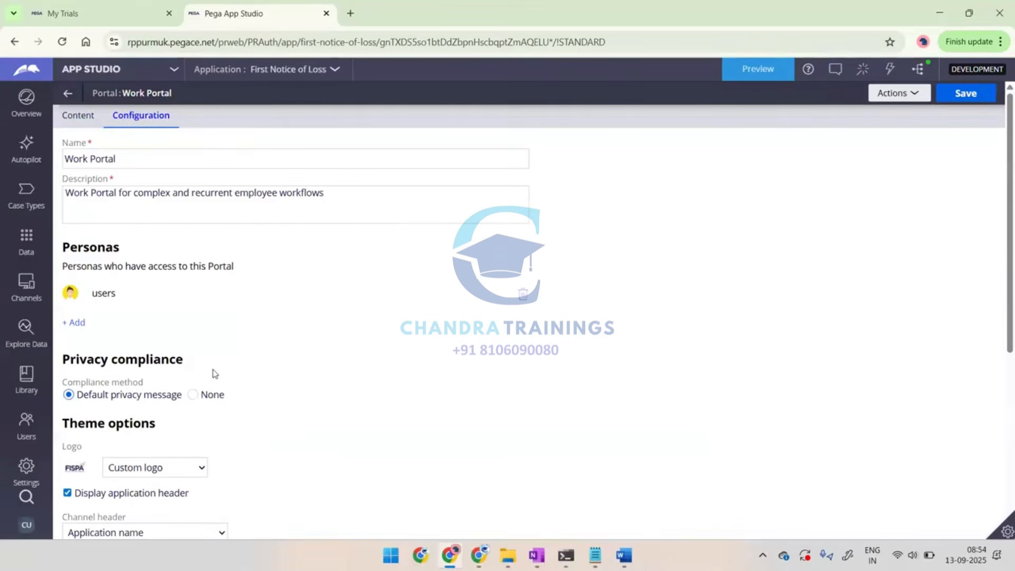
pyautogui.scroll(-5, 213, 338)
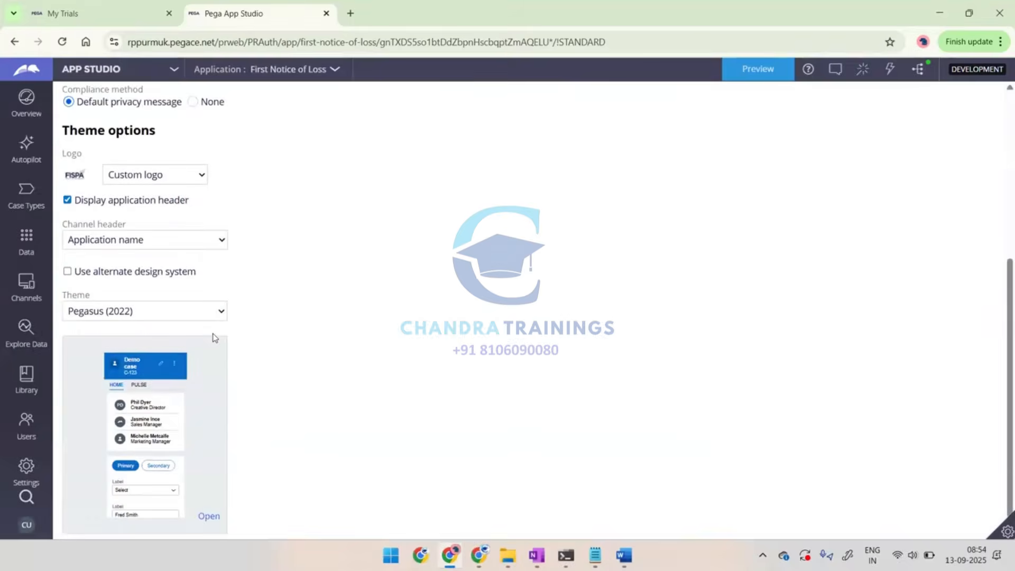
pyautogui.click(162, 296)
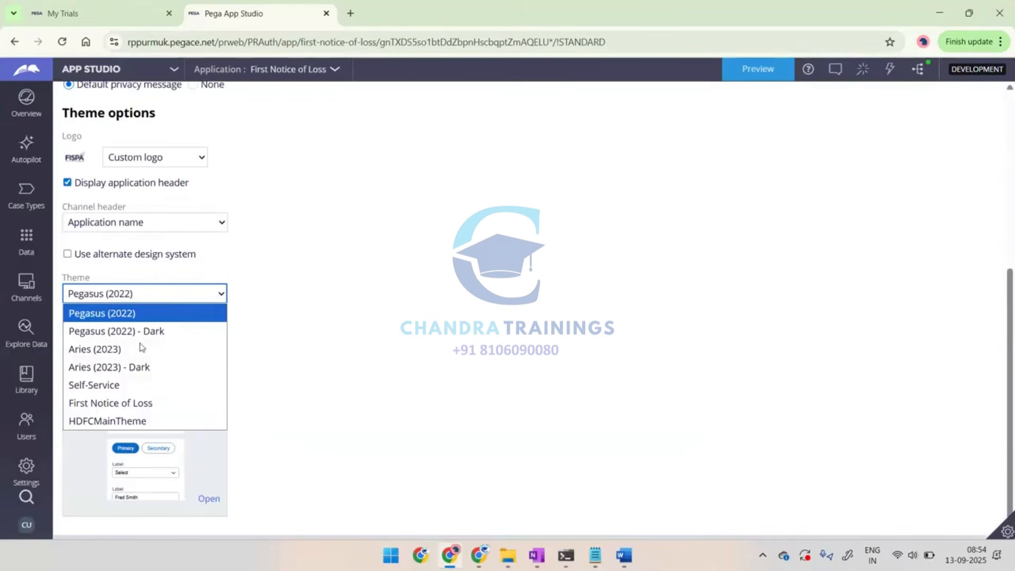
pyautogui.click(88, 421)
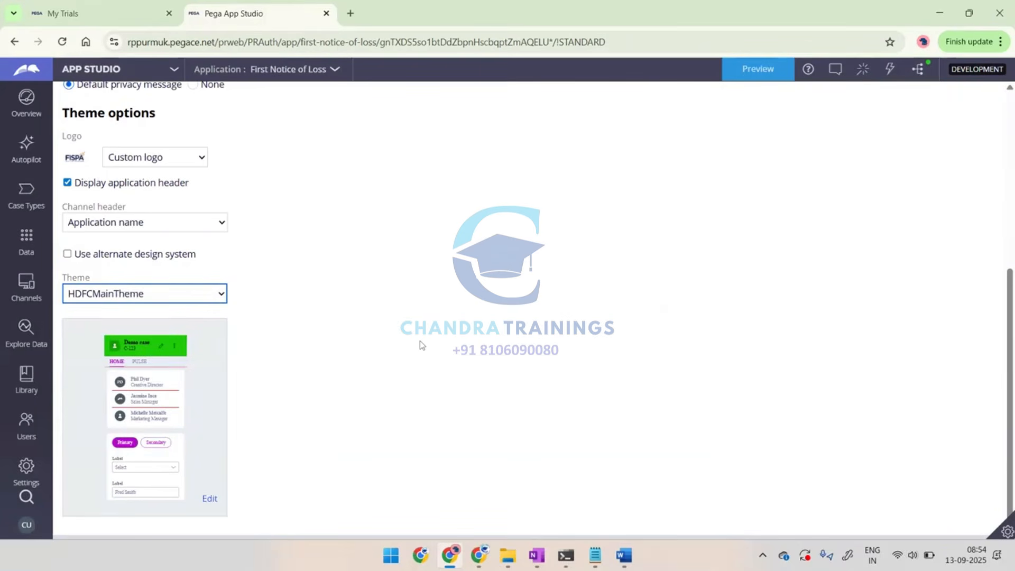
pyautogui.scroll(6, 419, 340)
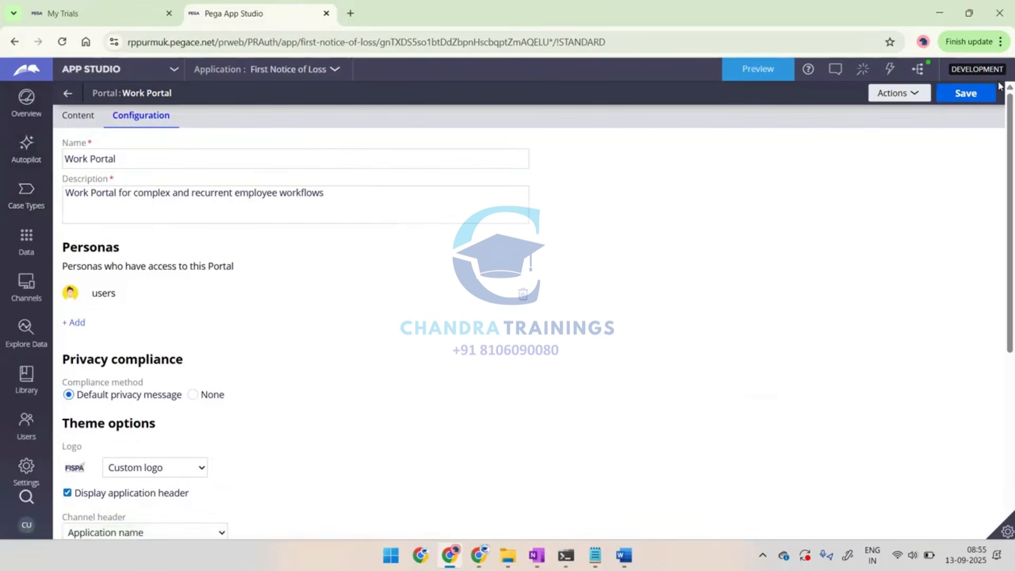
pyautogui.click(969, 95)
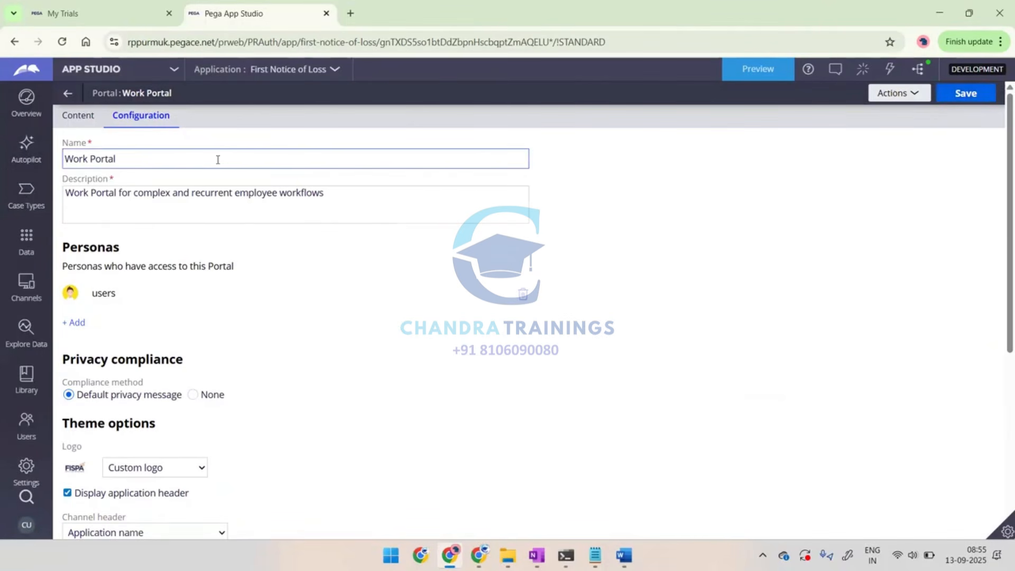
# Open the Critical Illness Claim Intake case type and save and run it to preview the new theme
pyautogui.click(27, 195)
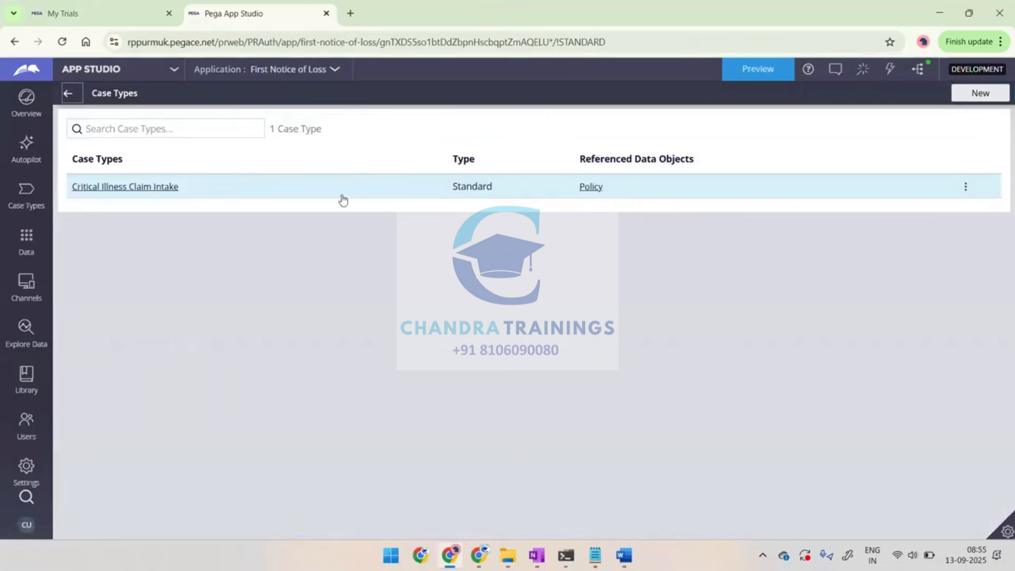
pyautogui.click(147, 188)
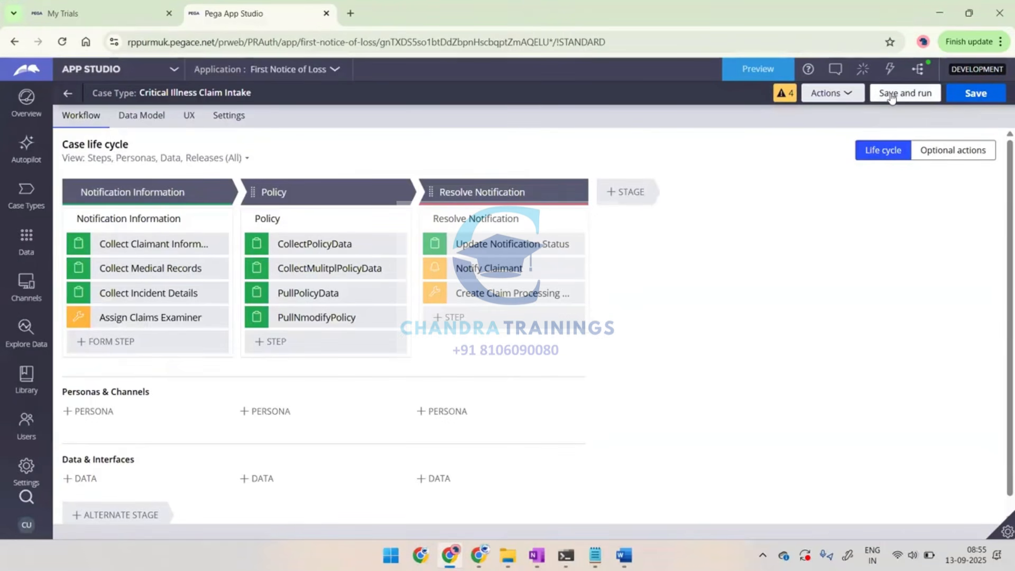
pyautogui.click(892, 98)
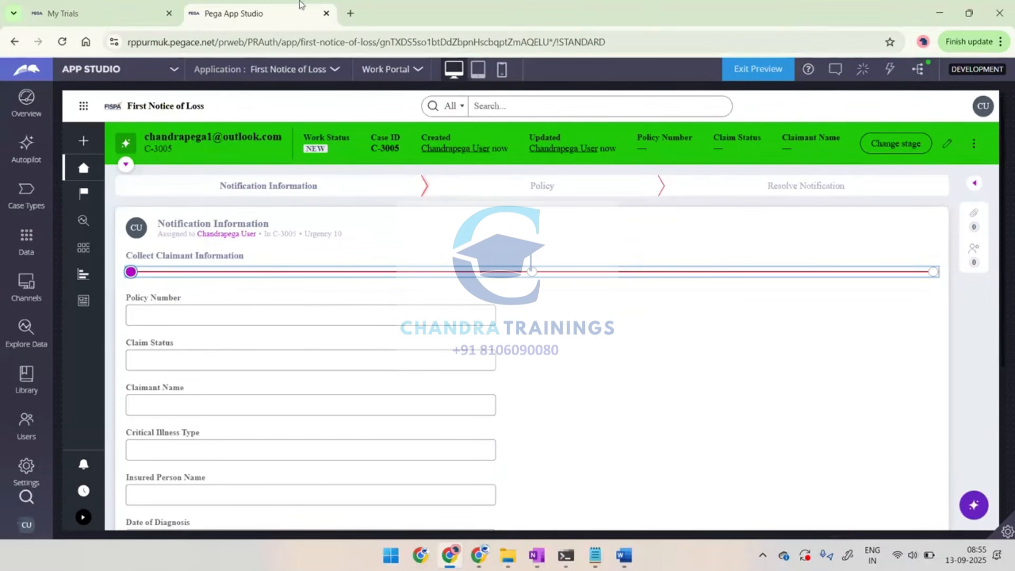
# Switch to Dev Studio and check the attachment actions available in case C-3004
pyautogui.click(104, 71)
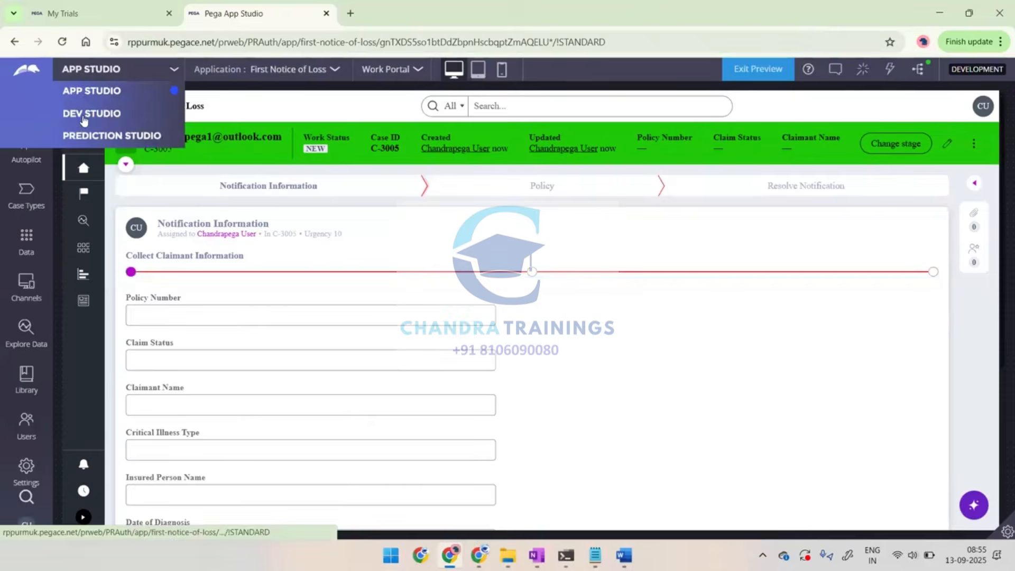
pyautogui.click(84, 119)
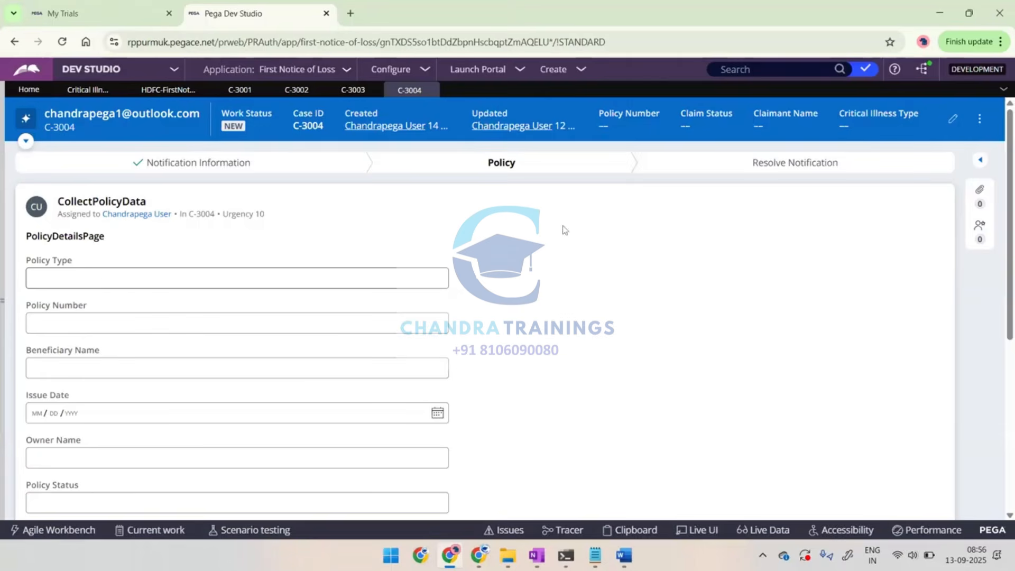
pyautogui.click(983, 193)
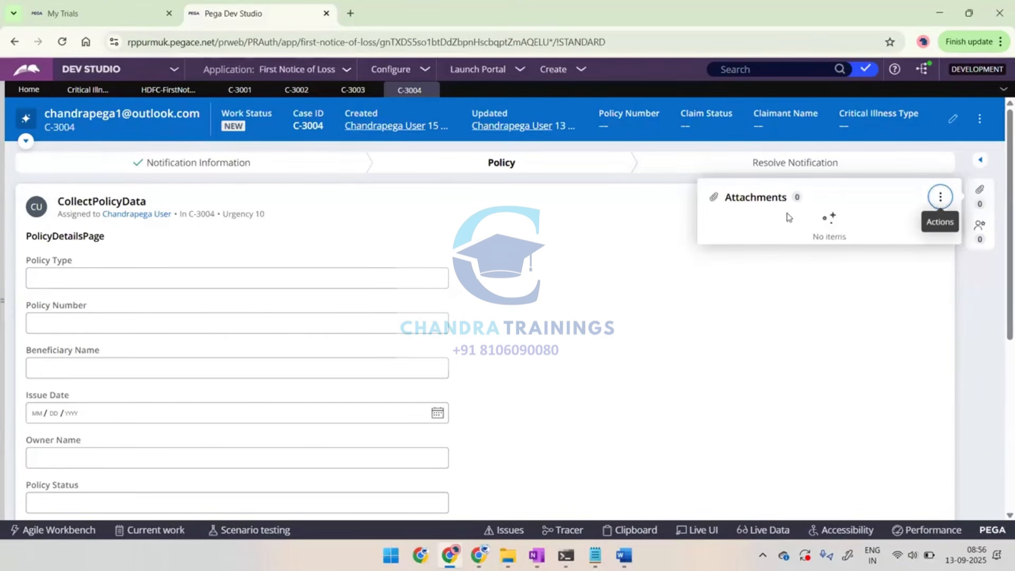
pyautogui.click(940, 198)
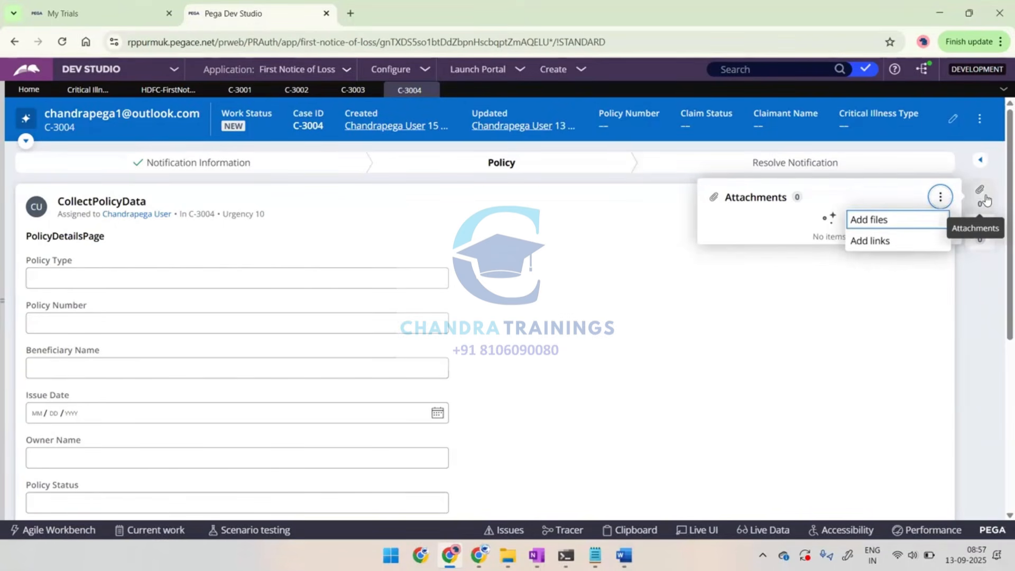
pyautogui.click(536, 303)
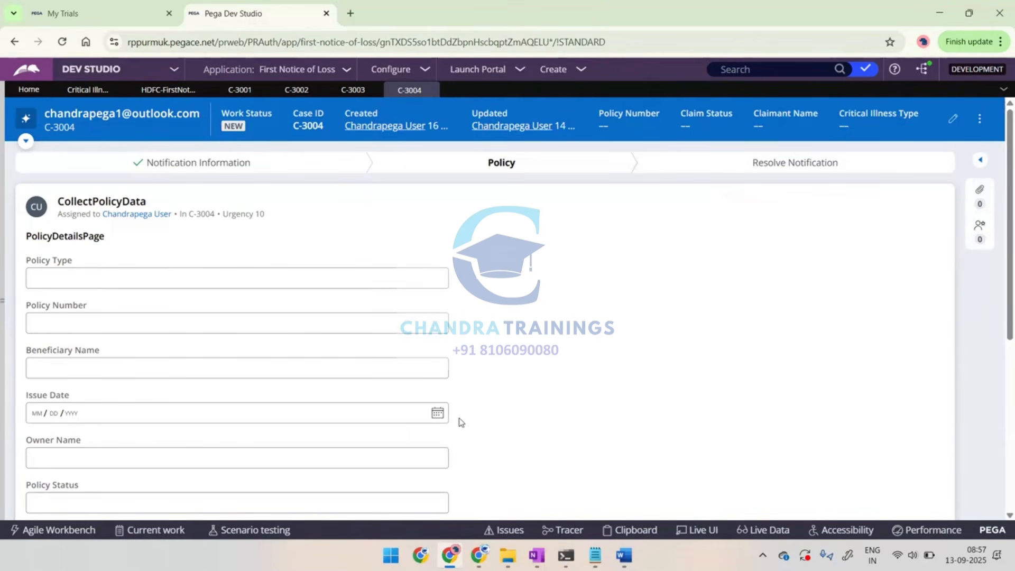
# Review the CollectPolicyData form and the UpdatePolicyData table of case C-3004
pyautogui.scroll(-6, 461, 422)
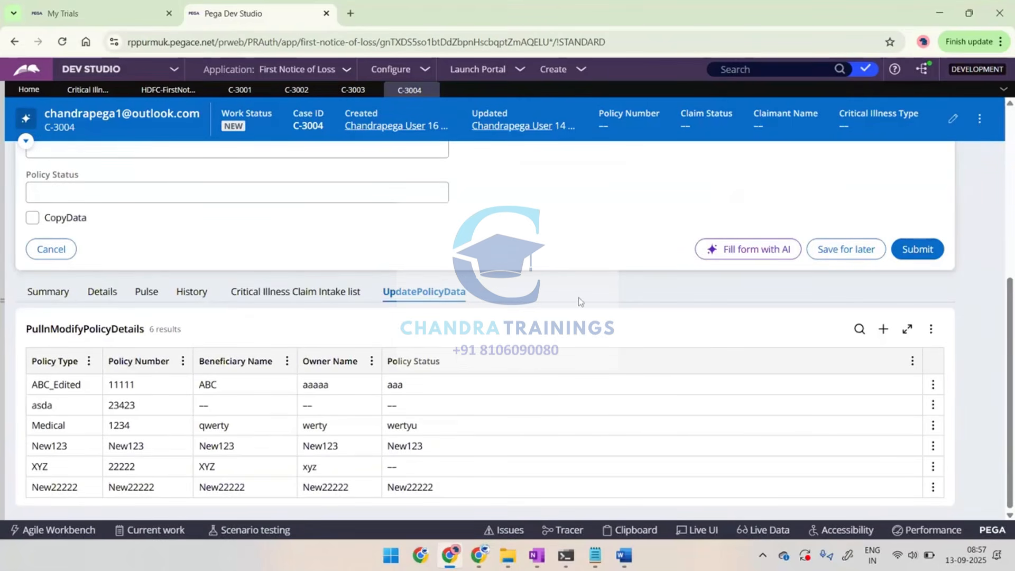
pyautogui.scroll(5, 578, 297)
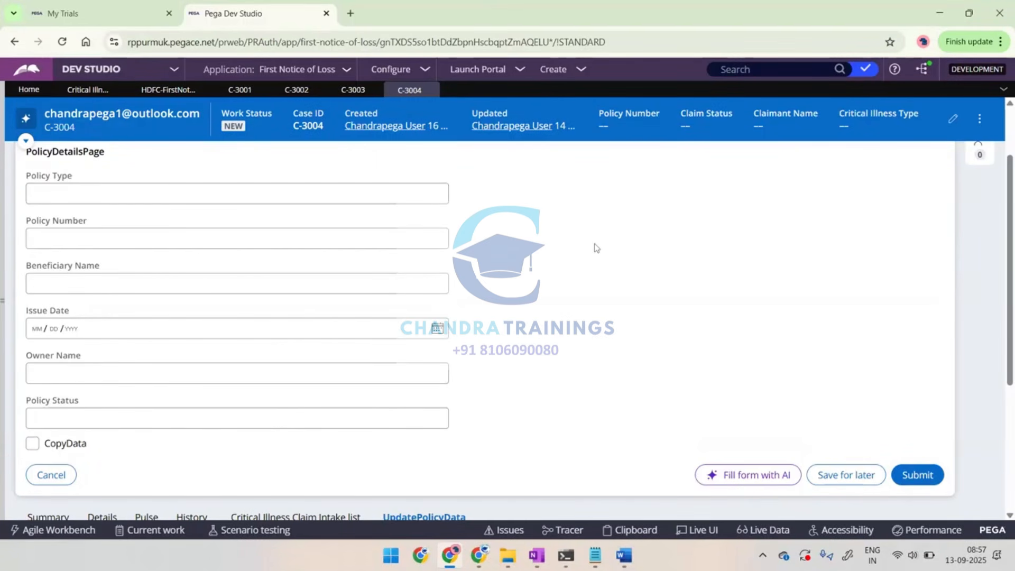
pyautogui.scroll(-4, 595, 246)
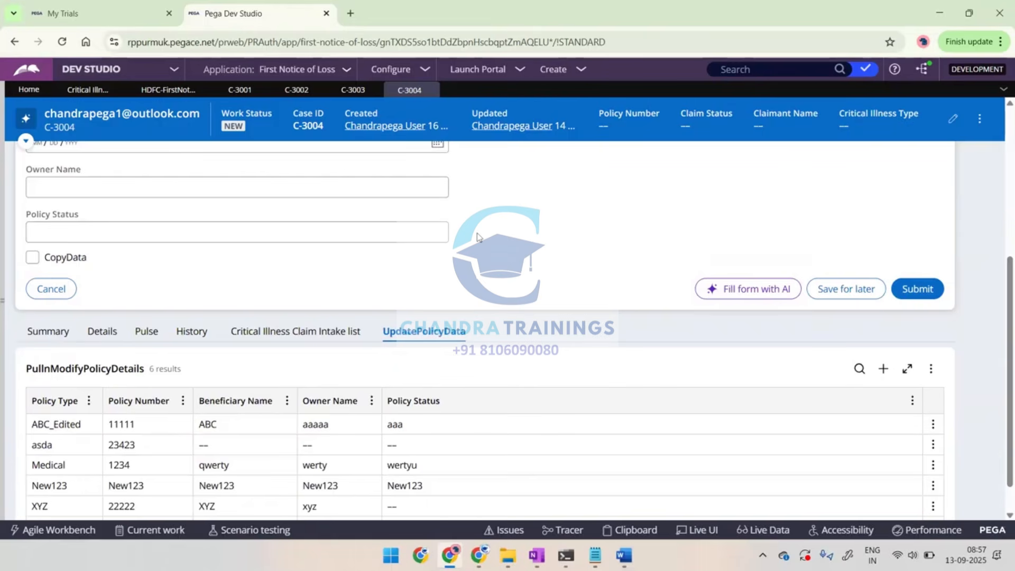
pyautogui.scroll(-1, 478, 236)
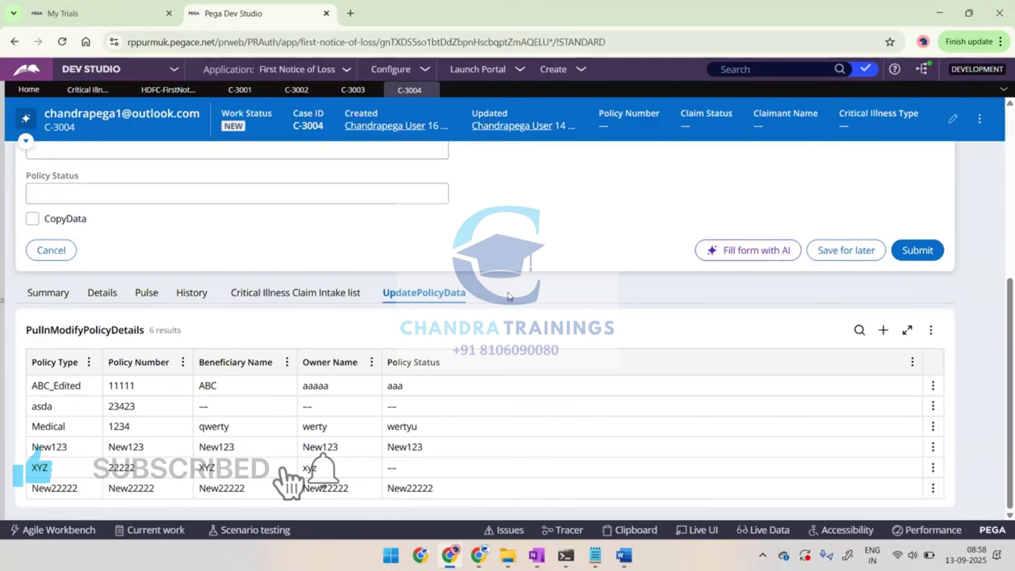
pyautogui.scroll(3, 517, 227)
pyautogui.scroll(-3, 516, 227)
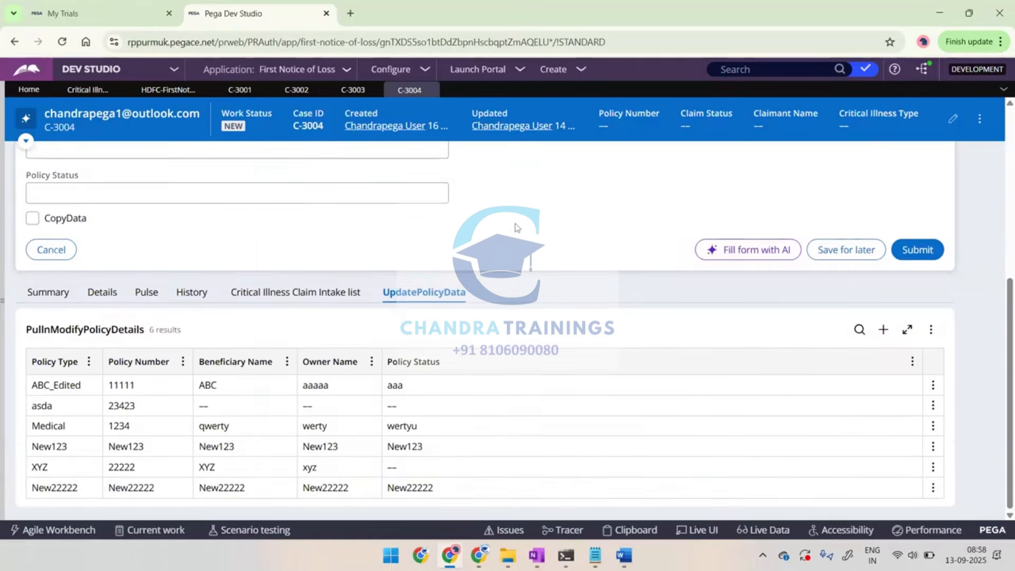
# Open Word and create a blank document for notes
pyautogui.press('super')
pyautogui.write('word')
pyautogui.press('Return')
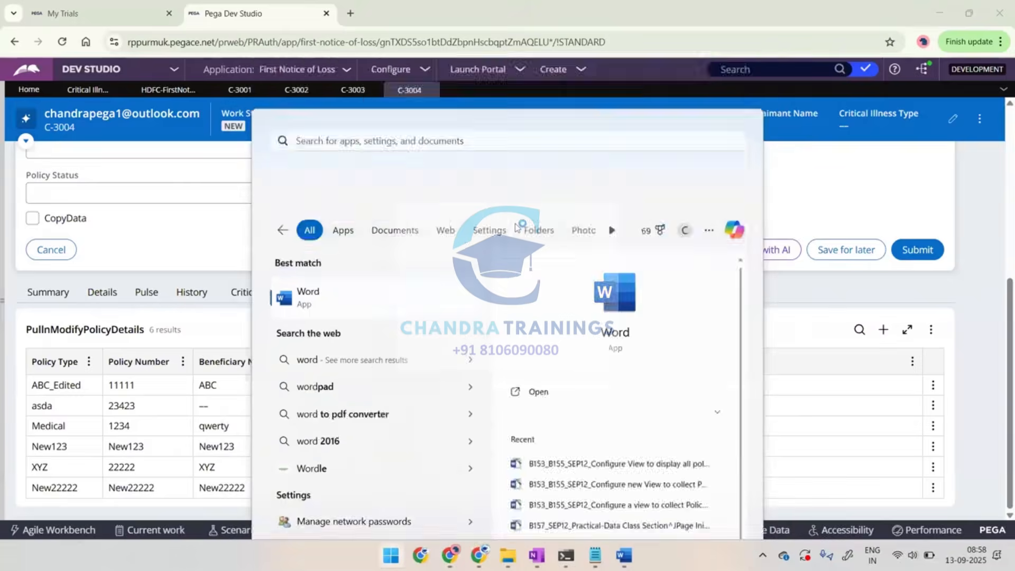
pyautogui.press('Return')
pyautogui.write('W')
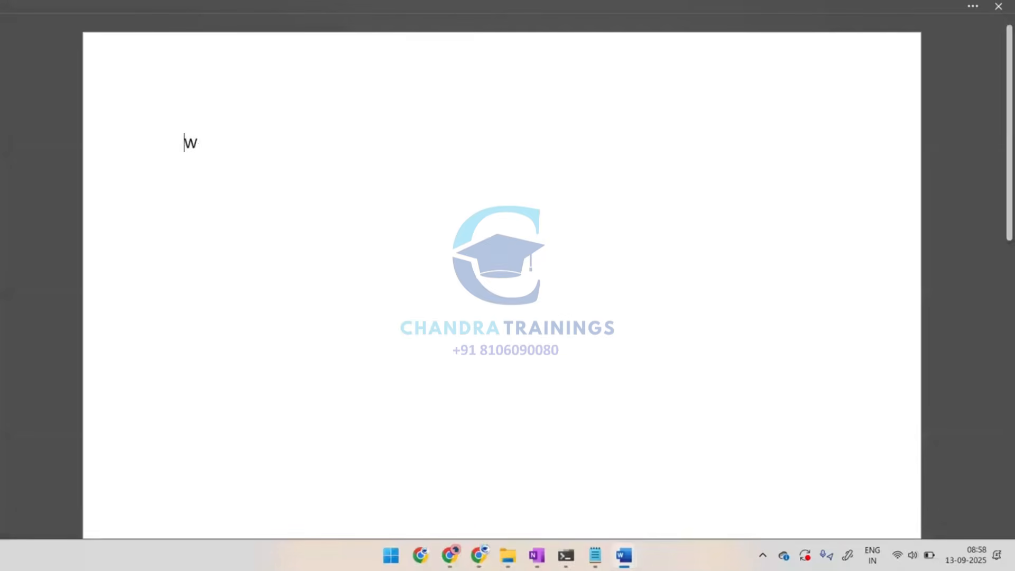
pyautogui.write('orking with Single a')
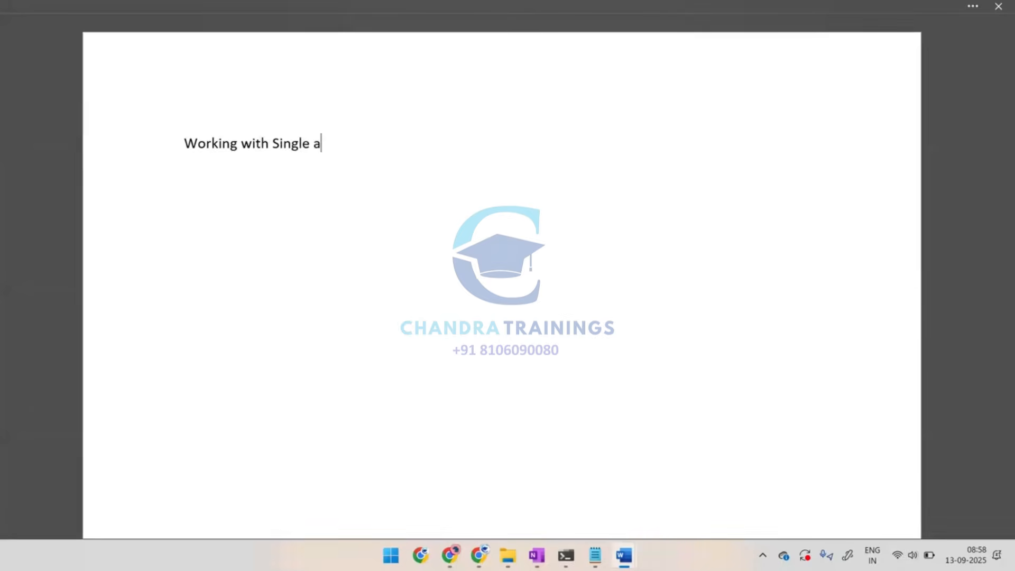
pyautogui.hotkey('alt', 'Tab')
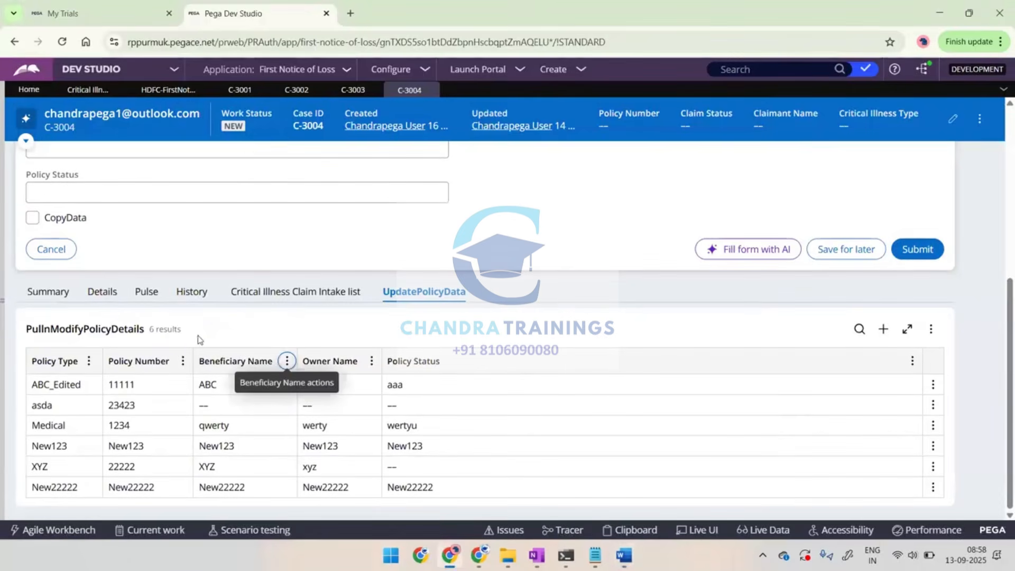
# Open the Critical Illness Claim Intake case type and review the Tabs section of its full page view
pyautogui.scroll(4, 127, 93)
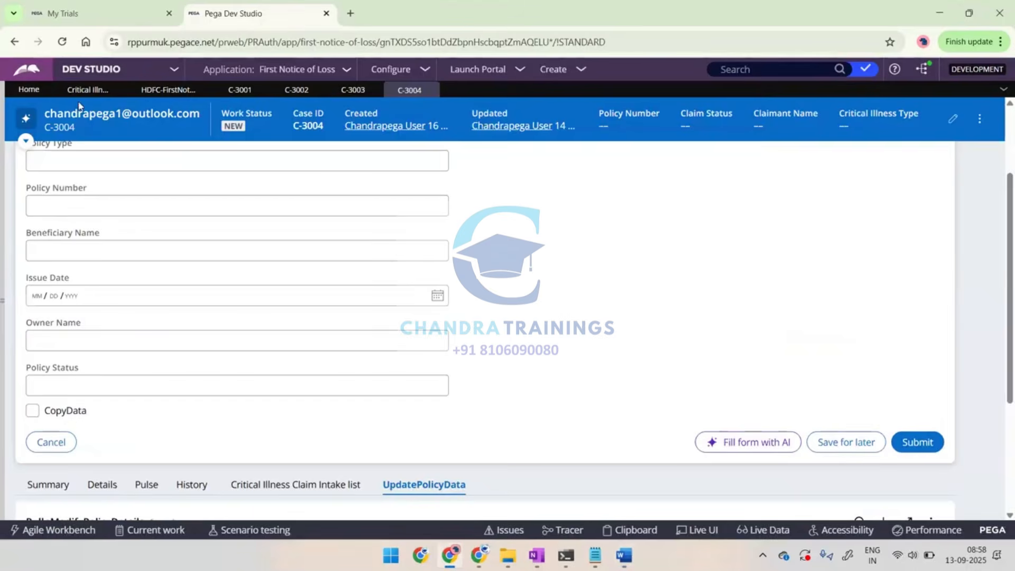
pyautogui.click(78, 91)
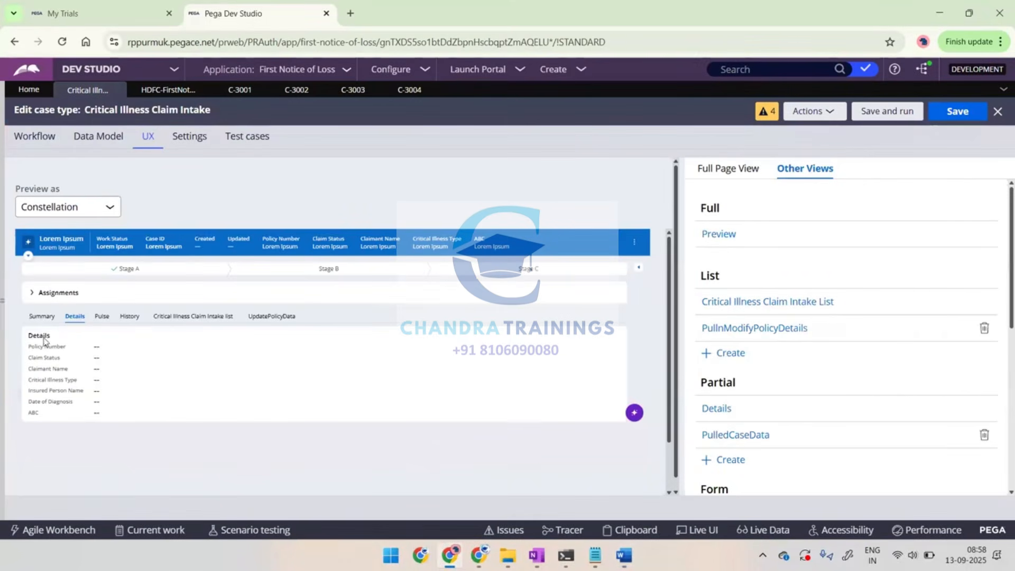
pyautogui.scroll(-7, 790, 347)
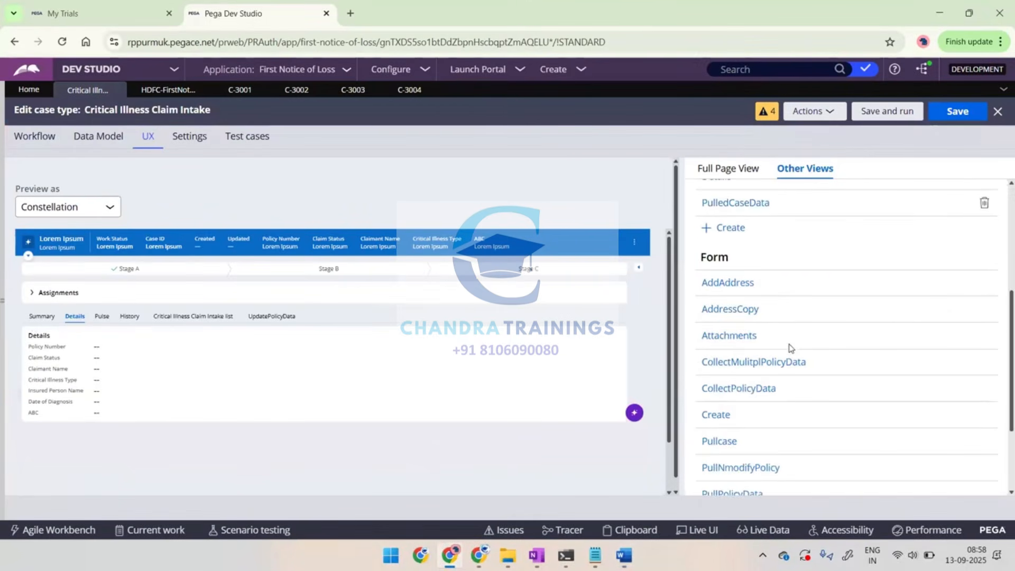
pyautogui.scroll(7, 791, 348)
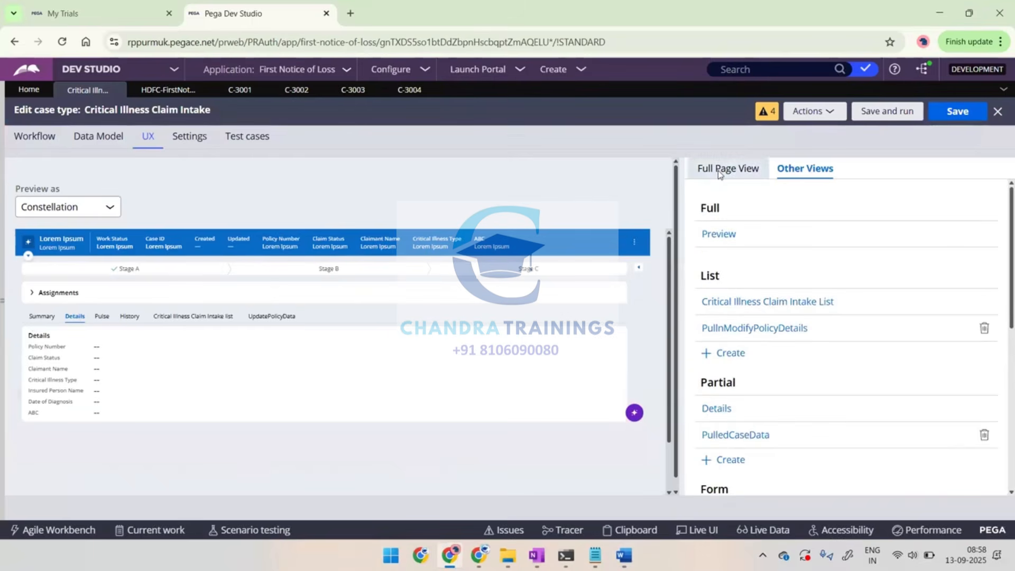
pyautogui.click(719, 169)
pyautogui.scroll(-10, 785, 406)
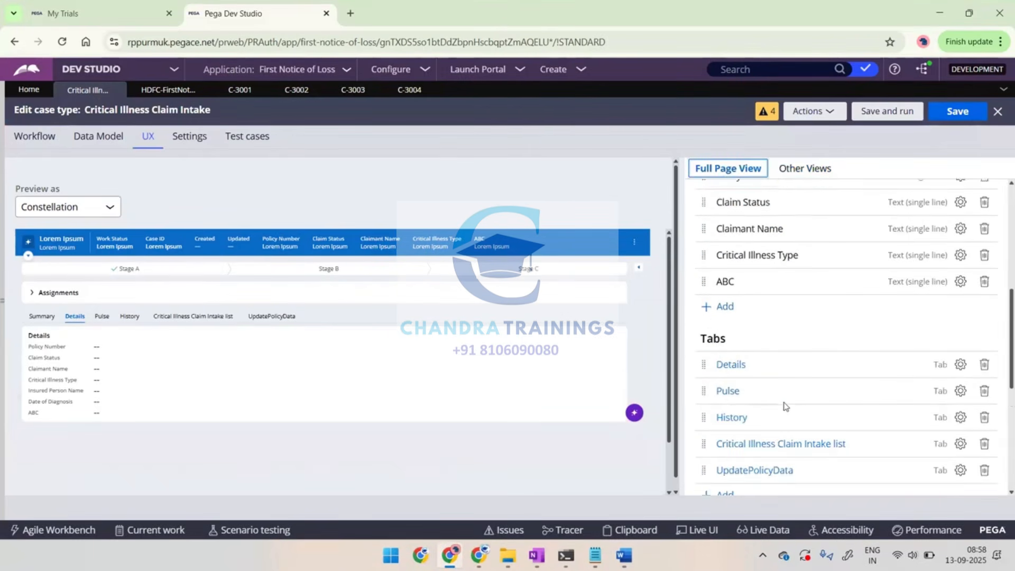
pyautogui.moveTo(698, 310); pyautogui.dragTo(736, 306)
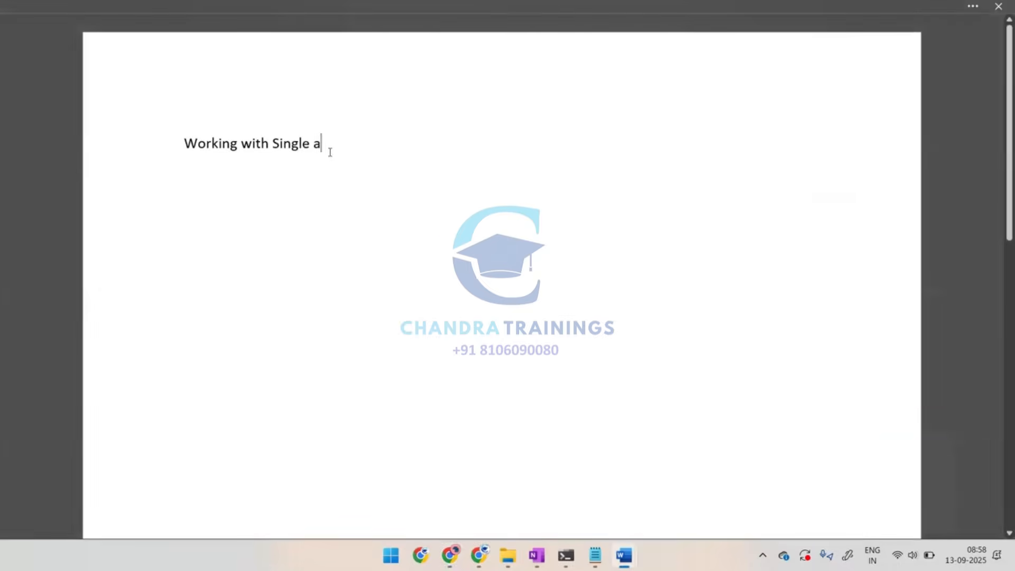
# Switch to Word and replace the heading with "Create a new Tab and display a view to collect for attachments(Single & Multiple)"
pyautogui.press('BackSpace')
pyautogui.press('BackSpace')
pyautogui.press('BackSpace')
pyautogui.press('BackSpace')
pyautogui.press('BackSpace')
pyautogui.press('BackSpace')
pyautogui.press('BackSpace')
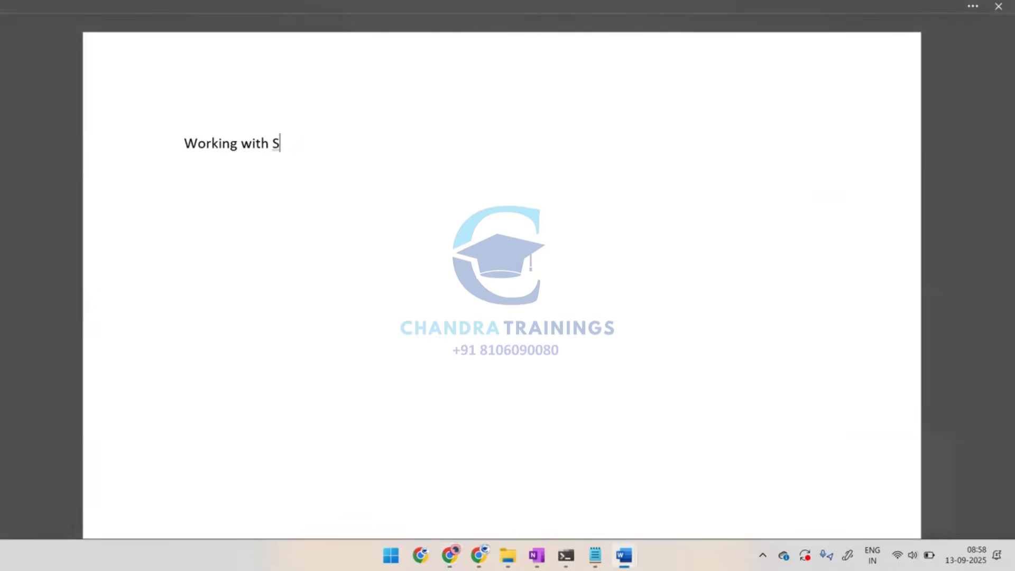
pyautogui.hotkey('ctrl', 'a')
pyautogui.press('BackSpace')
pyautogui.write('Create ')
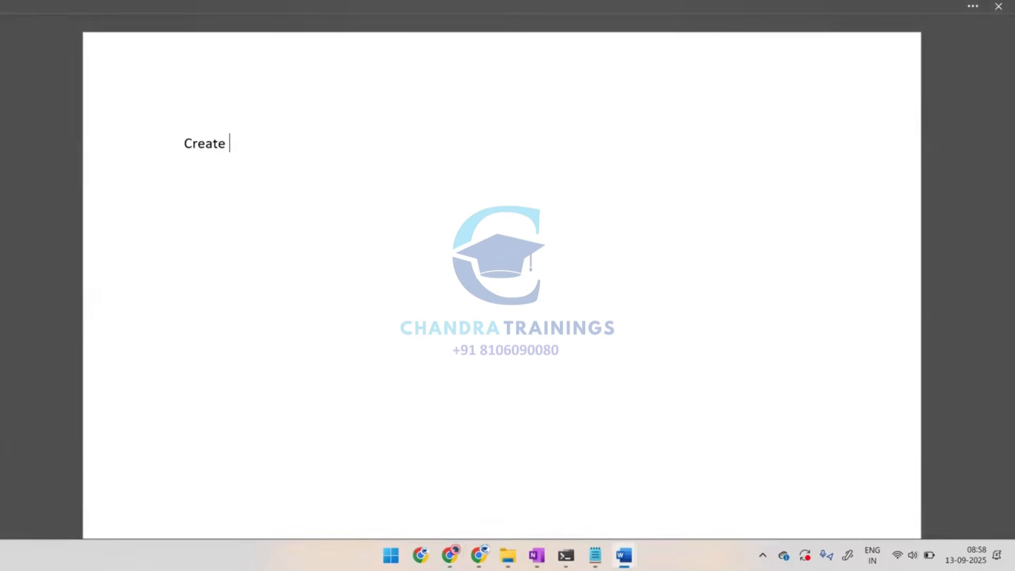
pyautogui.write('a new Tab t')
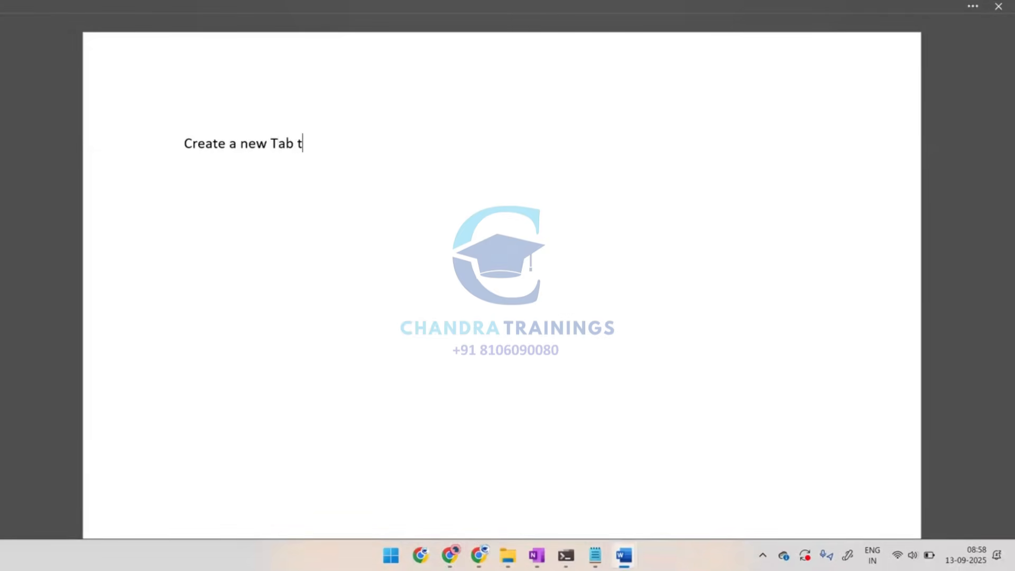
pyautogui.press('BackSpace')
pyautogui.write('and display a v')
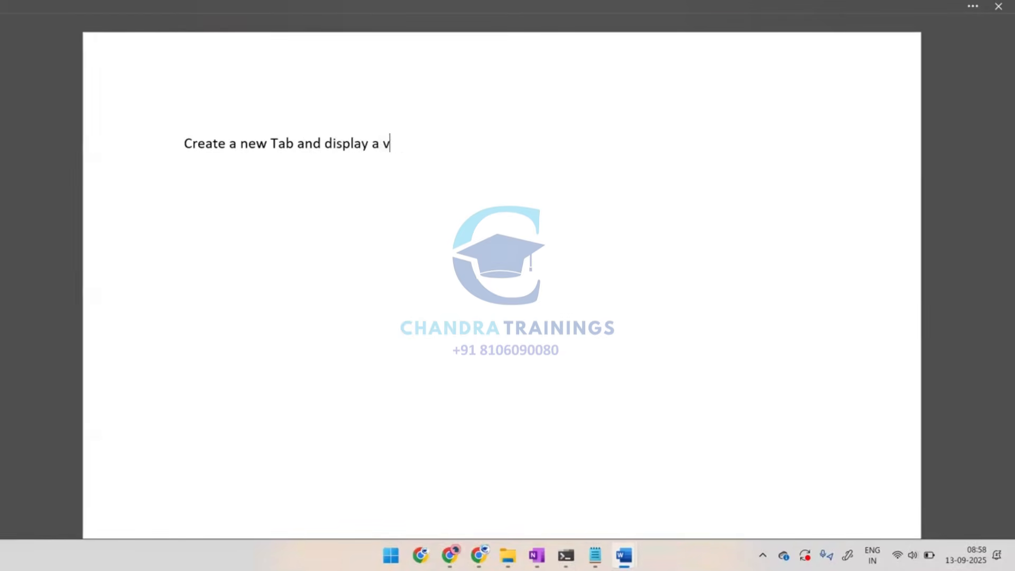
pyautogui.write('iew to collect')
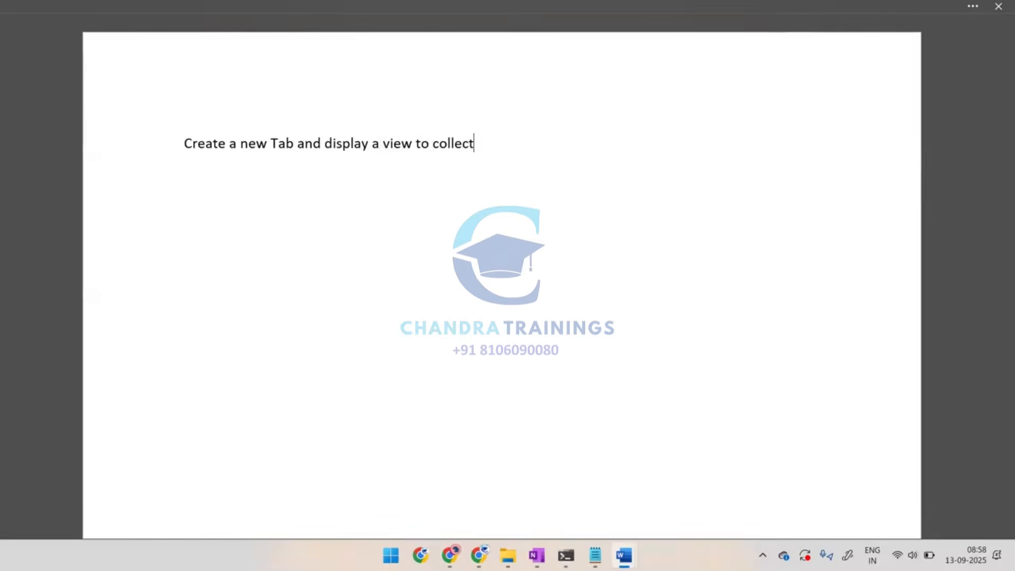
pyautogui.write(' for attachm')
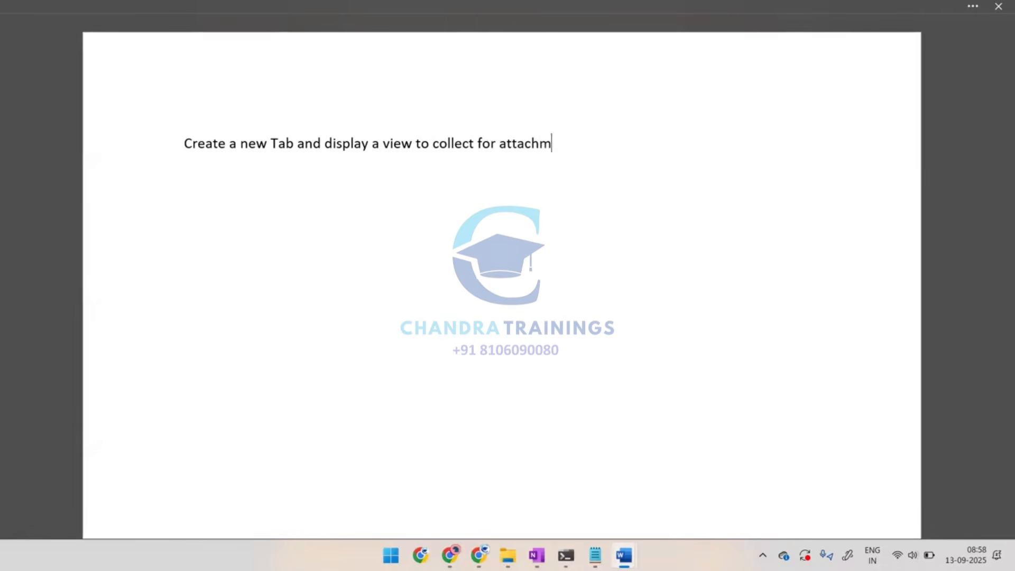
pyautogui.write('ents(Single')
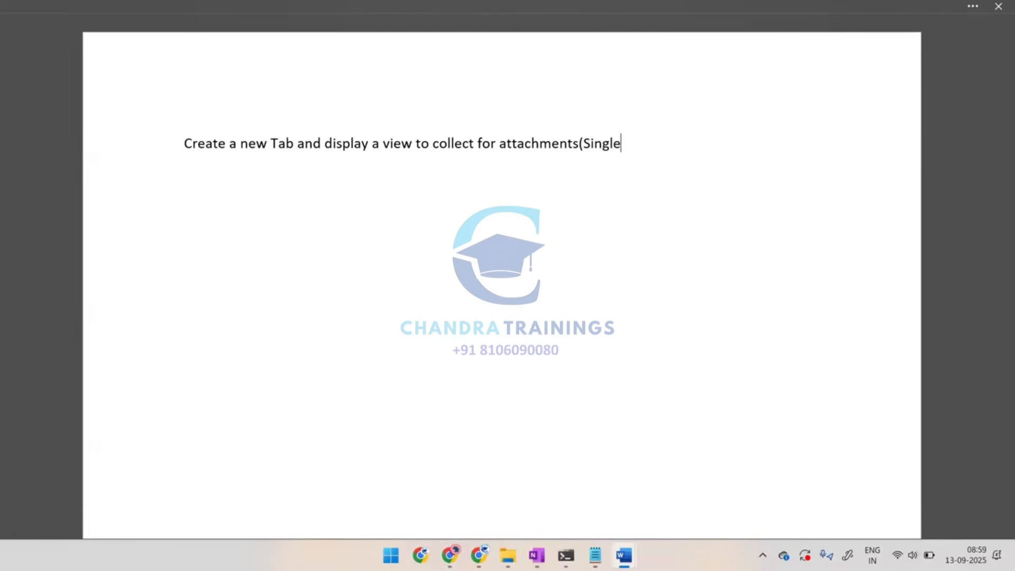
pyautogui.write(' & Multiple')
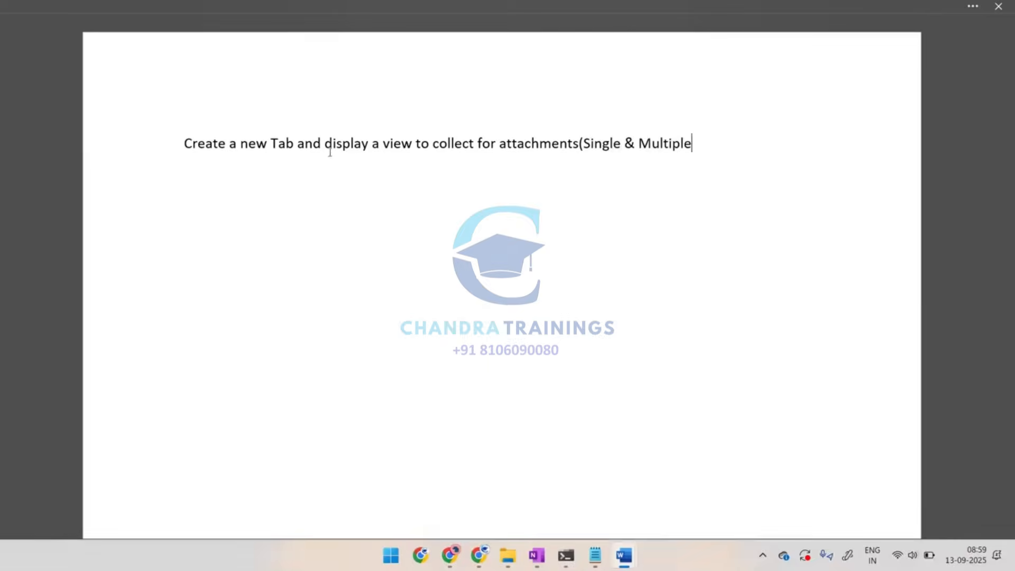
pyautogui.write(')')
pyautogui.press('Return')
# Switch back to Pega, check the case type's workflow life cycle and return to its UX configuration
pyautogui.hotkey('alt', 'Tab')
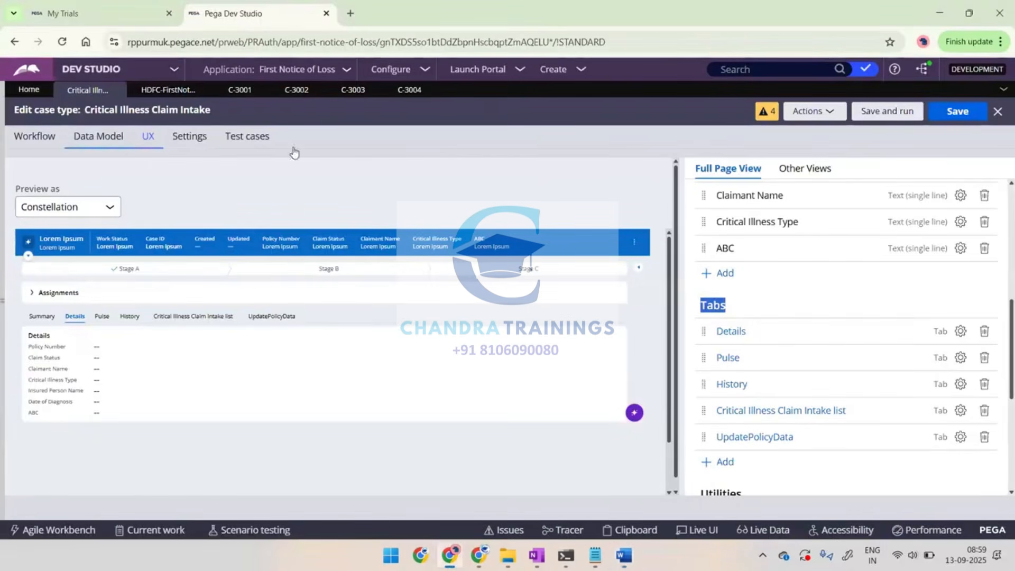
pyautogui.click(44, 136)
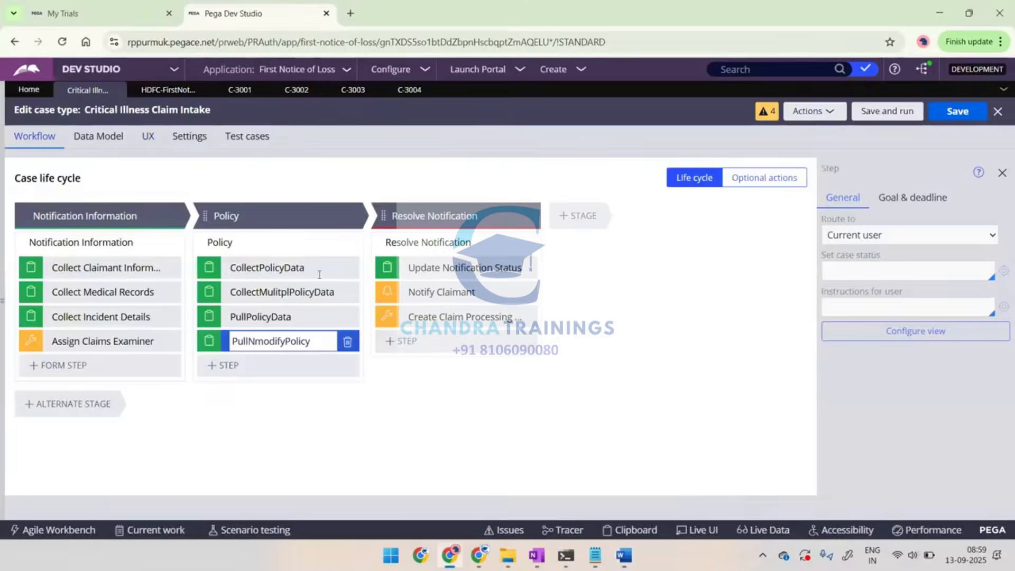
pyautogui.click(147, 137)
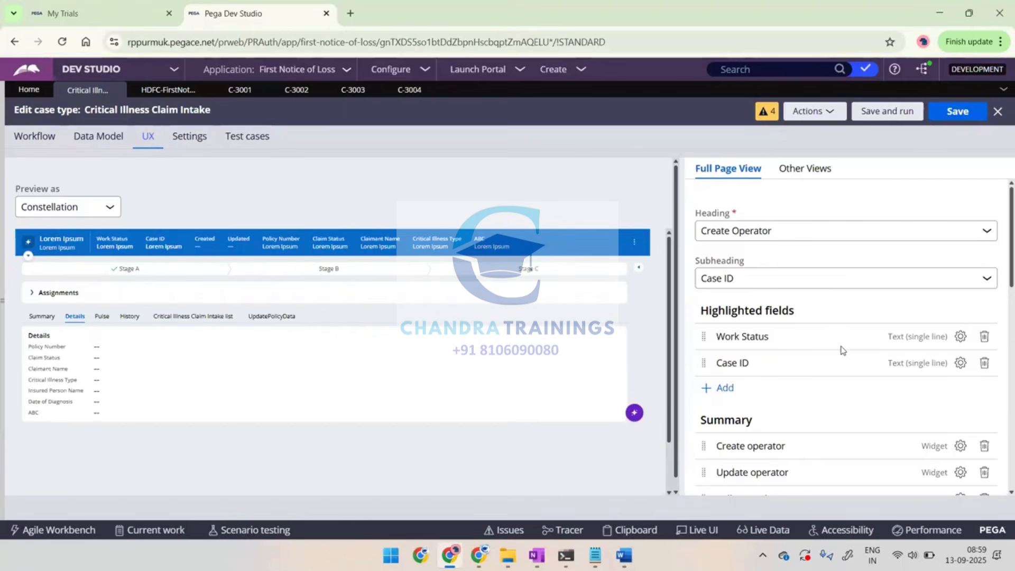
# Highlight the option for adding a form view among the case type's other views, capture it, and start a new view
pyautogui.click(804, 177)
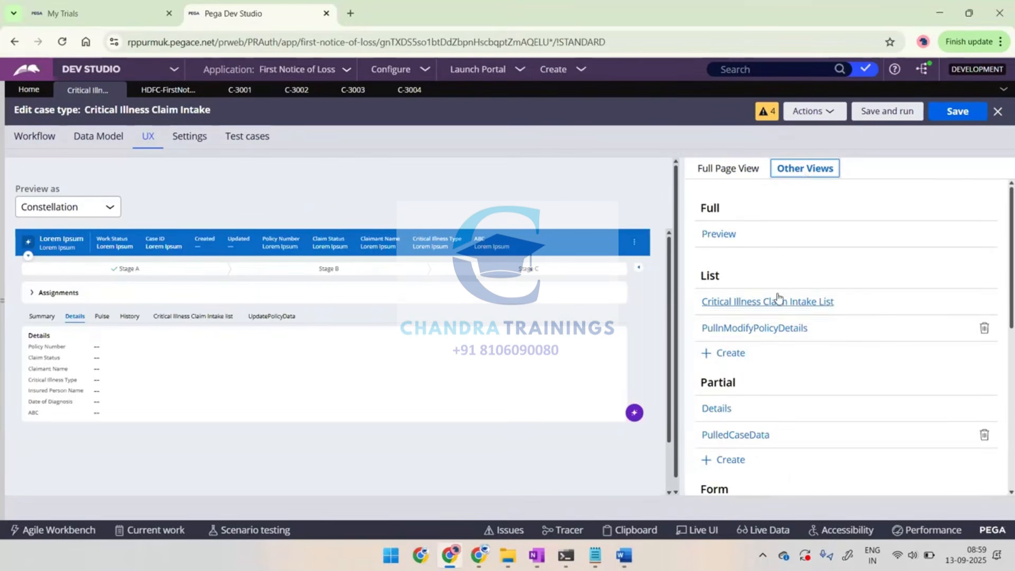
pyautogui.scroll(-3, 777, 299)
pyautogui.scroll(-3, 745, 336)
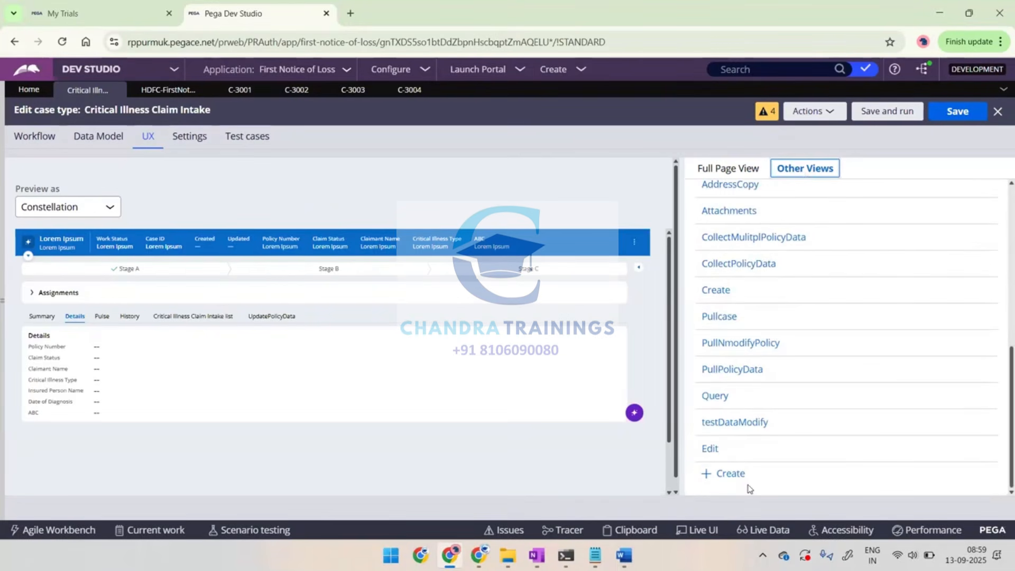
pyautogui.click(726, 477)
pyautogui.doubleClick(727, 478)
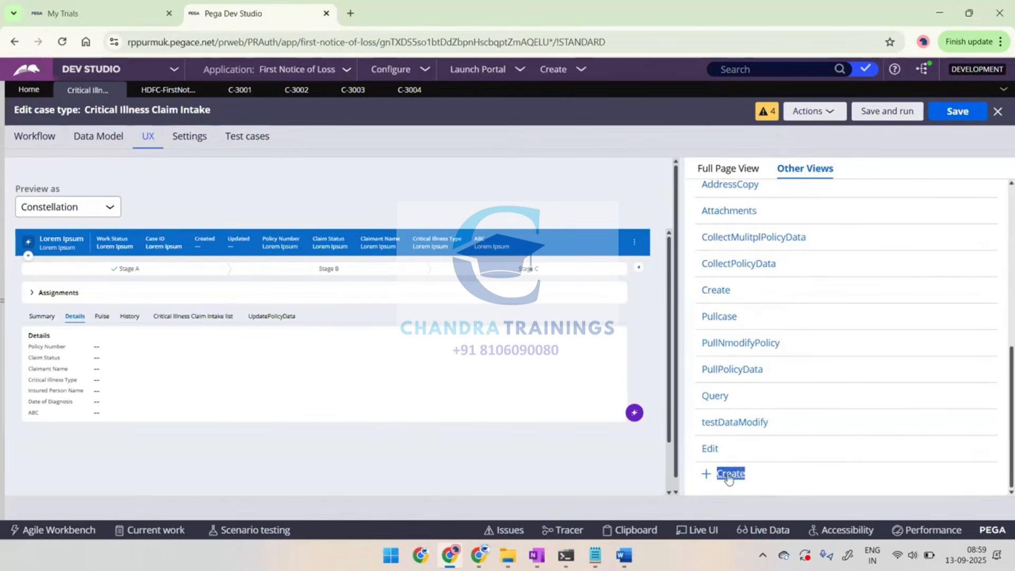
pyautogui.click(728, 475)
# Switch to Word, paste the screenshot below the heading and add the text "Create new view" under it
pyautogui.hotkey('alt', 'Tab')
pyautogui.hotkey('ctrl', 'v')
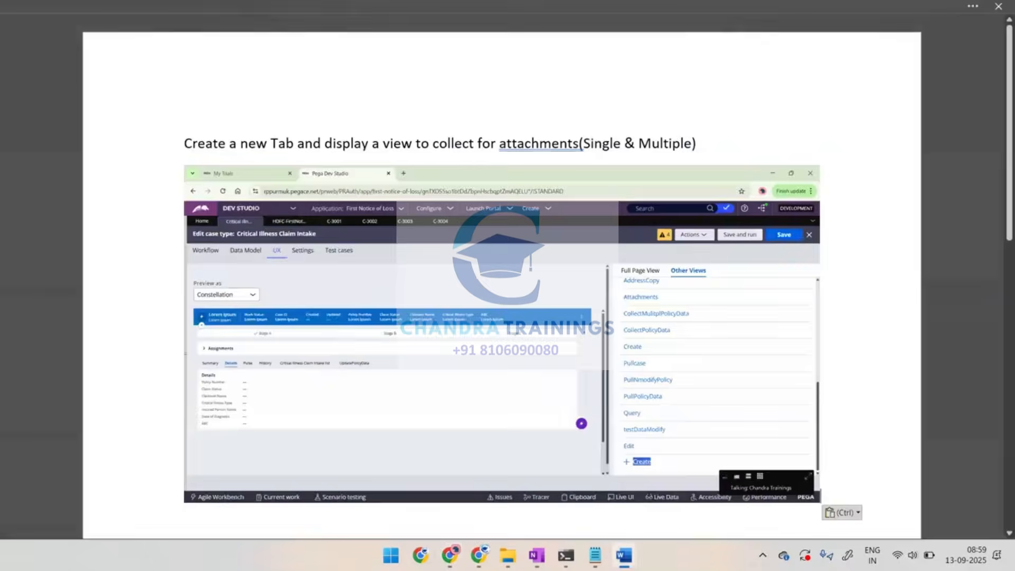
pyautogui.write('Create new')
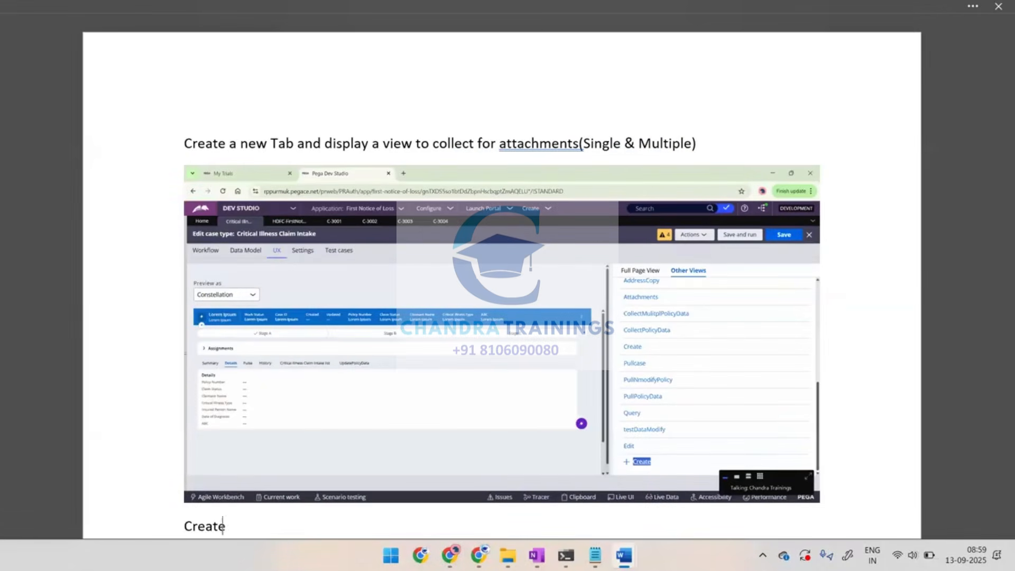
pyautogui.write(' view')
# Switch back to Pega and create the default form view named "Collect Attachments"
pyautogui.hotkey('alt', 'Tab')
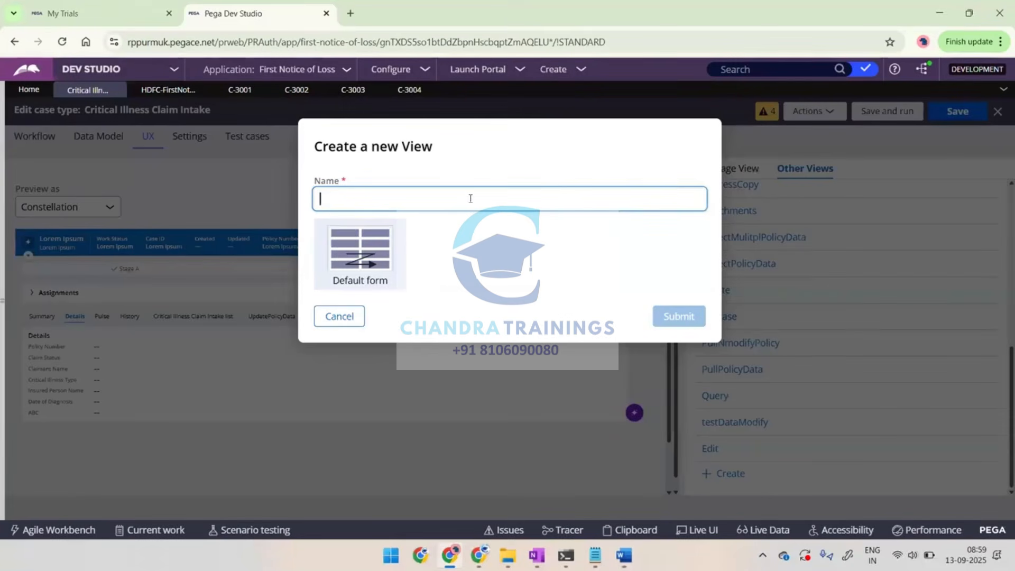
pyautogui.write('Col')
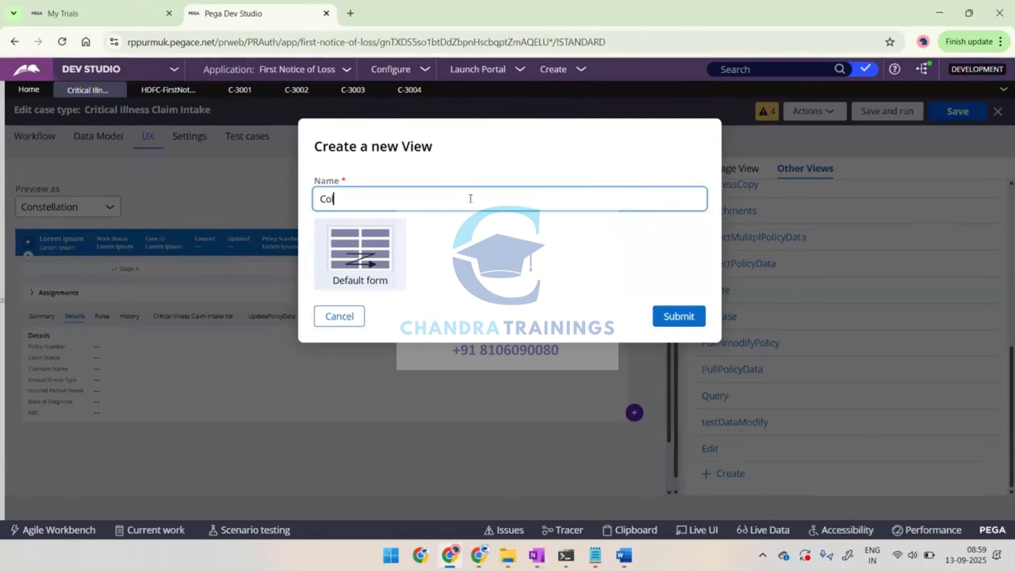
pyautogui.write('lect Attachments')
pyautogui.hotkey('ctrl', 'a')
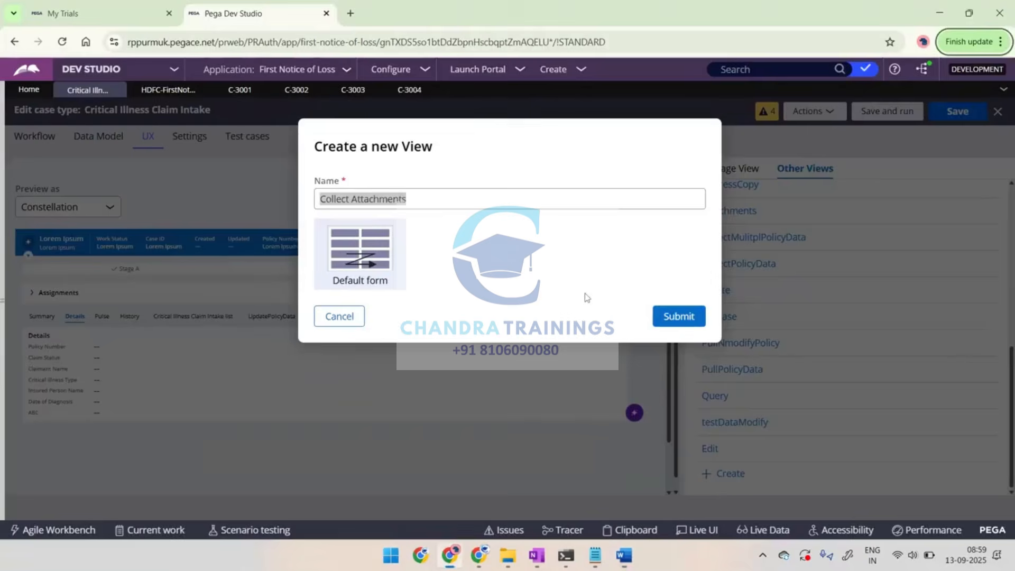
pyautogui.click(674, 315)
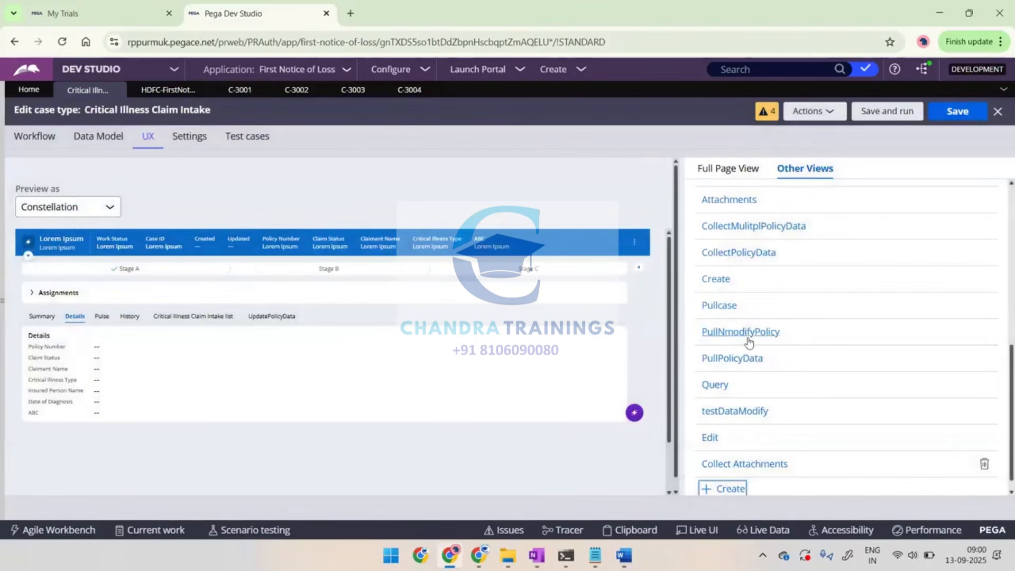
# Capture the form list with Collect Attachments highlighted, paste the screenshot into the Word notes and return to Pega
pyautogui.scroll(-1, 750, 349)
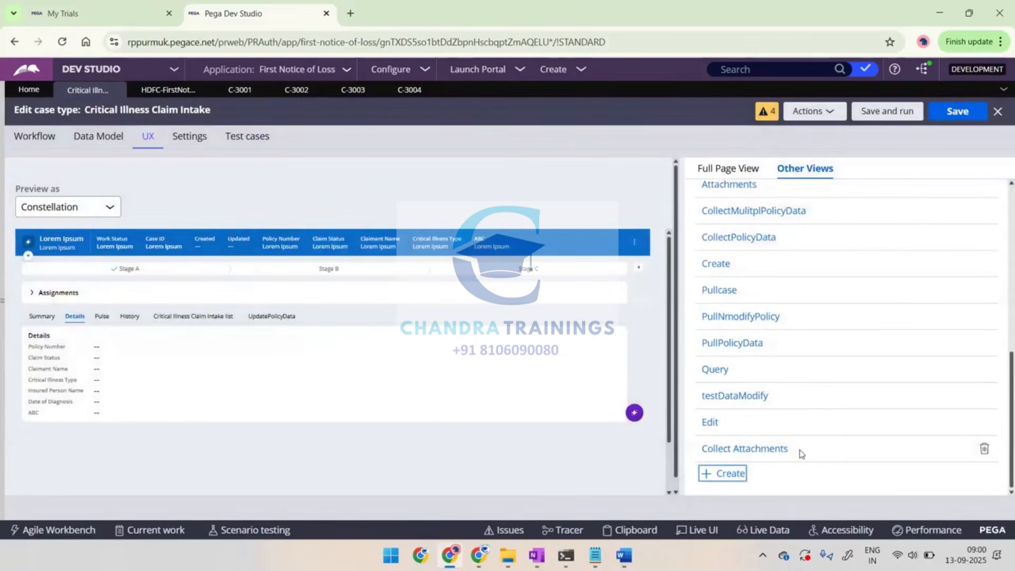
pyautogui.moveTo(801, 454); pyautogui.dragTo(703, 453)
pyautogui.press('alt+Print')
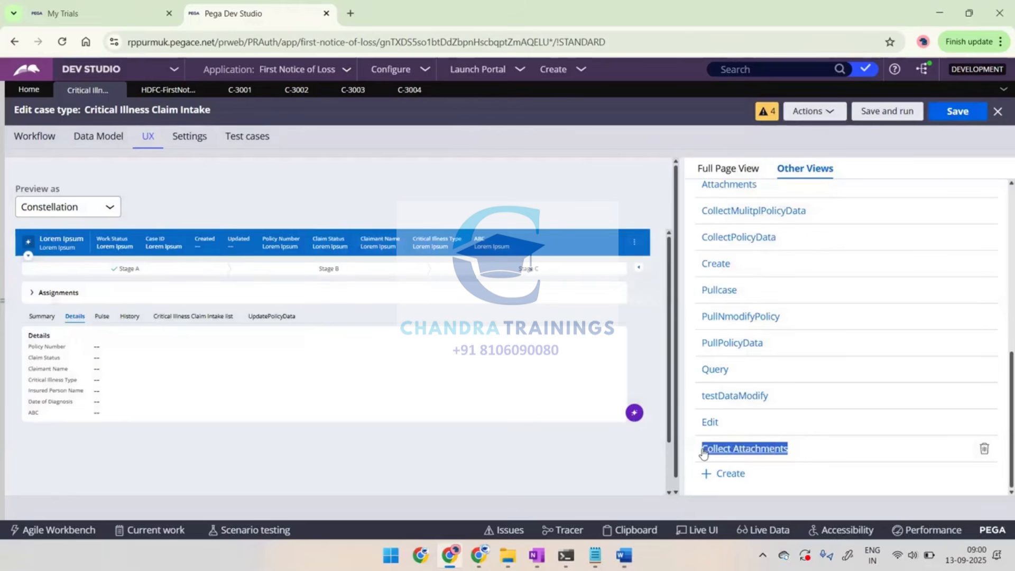
pyautogui.hotkey('alt', 'Tab')
pyautogui.hotkey('ctrl', 'v')
pyautogui.press('Return')
pyautogui.hotkey('alt', 'Tab')
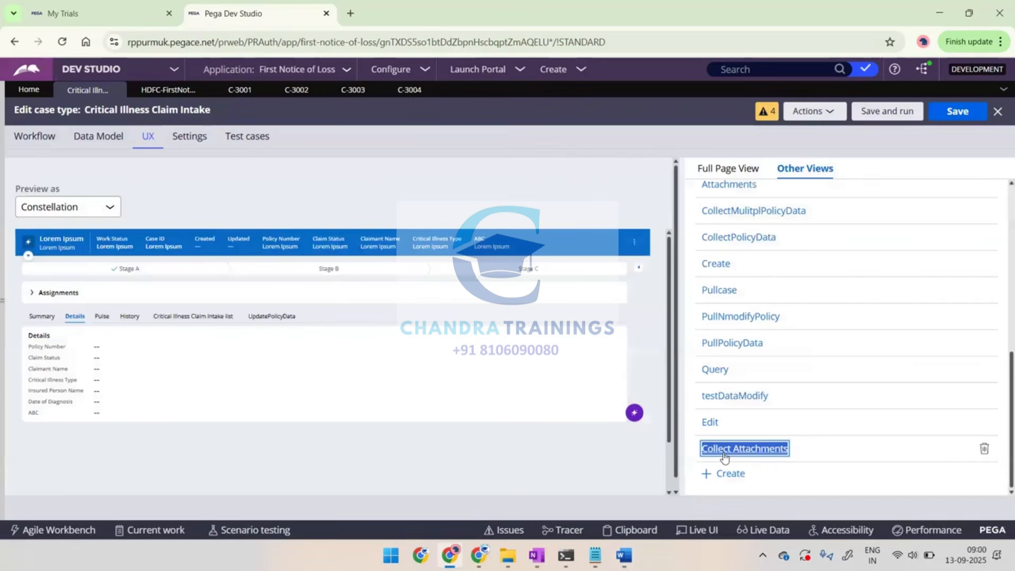
# Open the Collect Attachments view and bring up the list of case fields that can be added to it
pyautogui.click(724, 452)
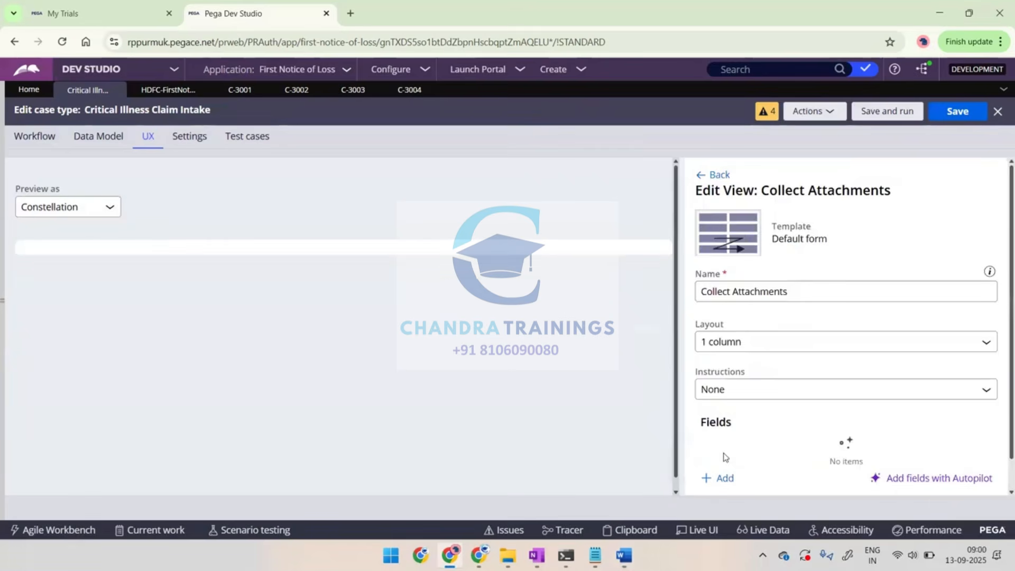
pyautogui.scroll(-1, 782, 396)
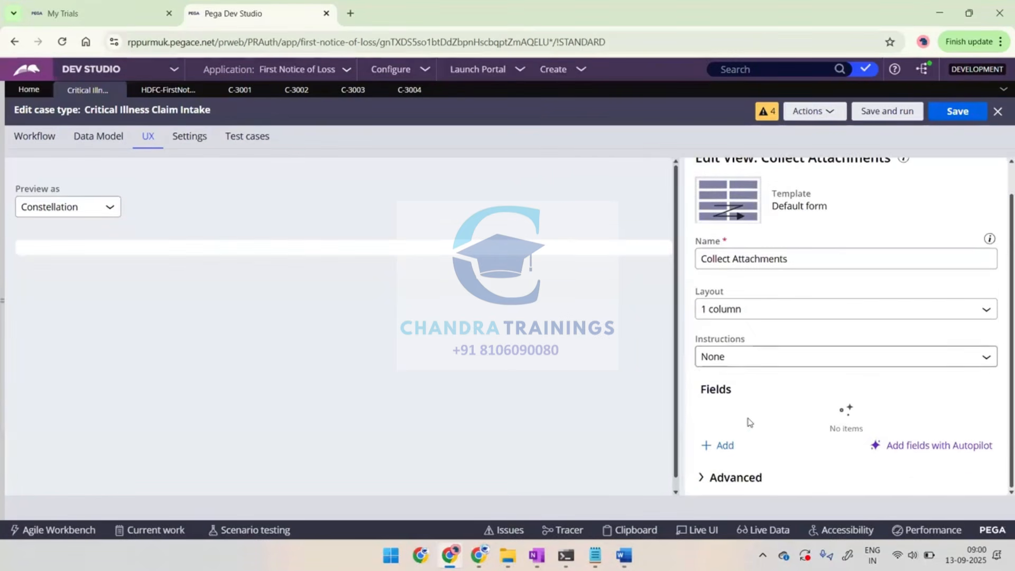
pyautogui.click(724, 447)
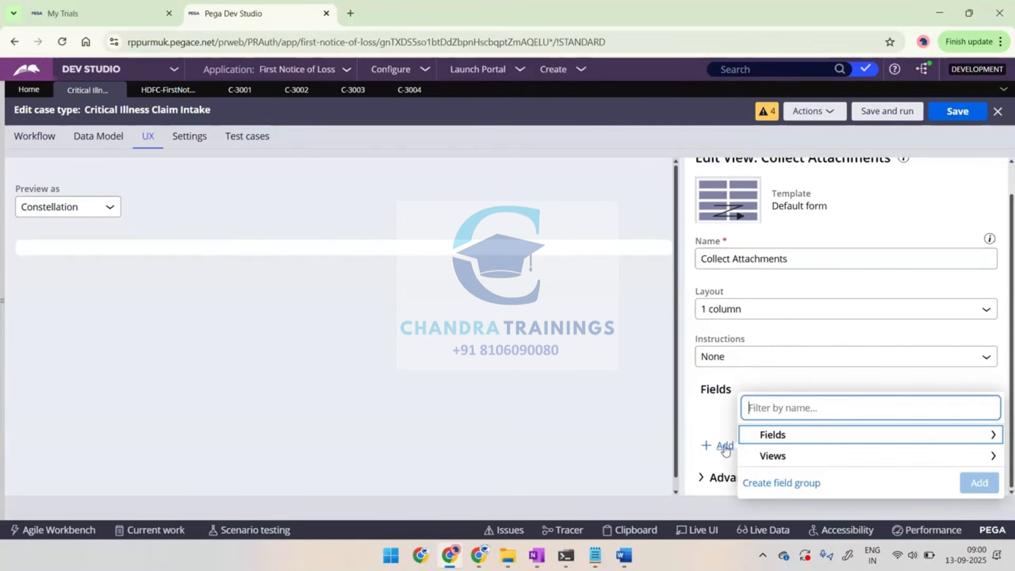
pyautogui.click(775, 441)
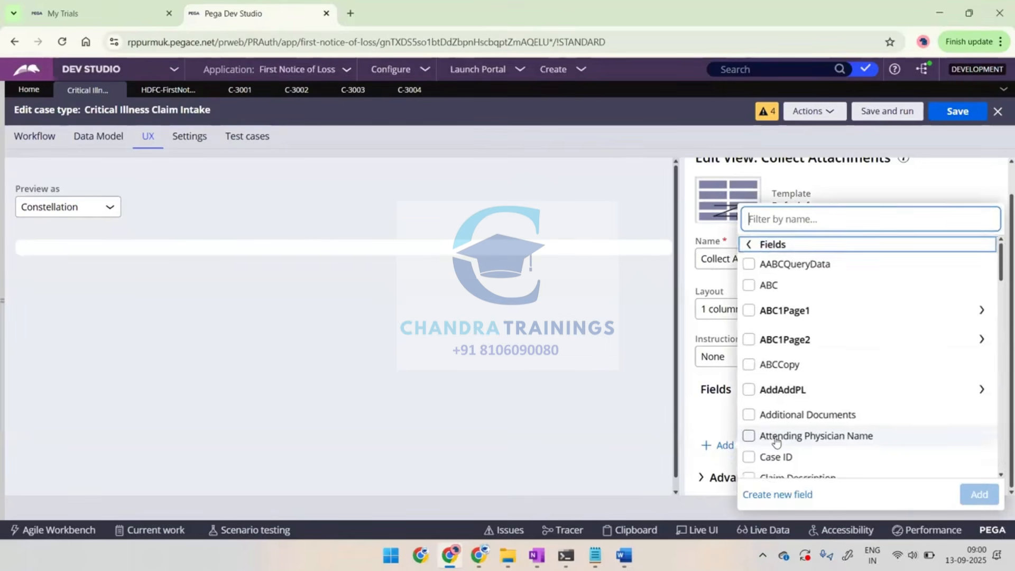
pyautogui.scroll(-2, 793, 422)
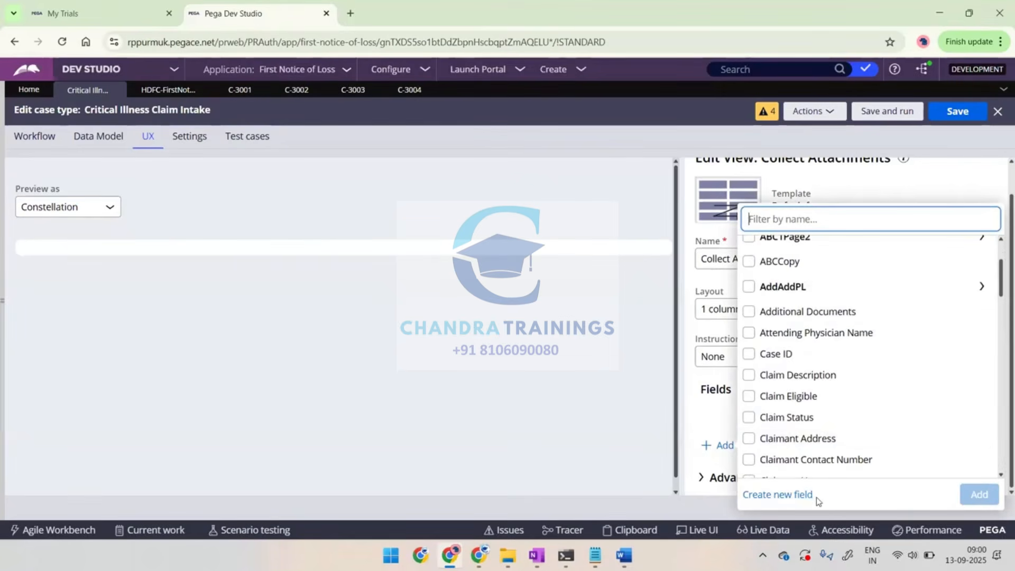
# Highlight the option for creating a new field, paste its screenshot into the Word notes and return to Pega
pyautogui.moveTo(815, 498); pyautogui.dragTo(746, 499)
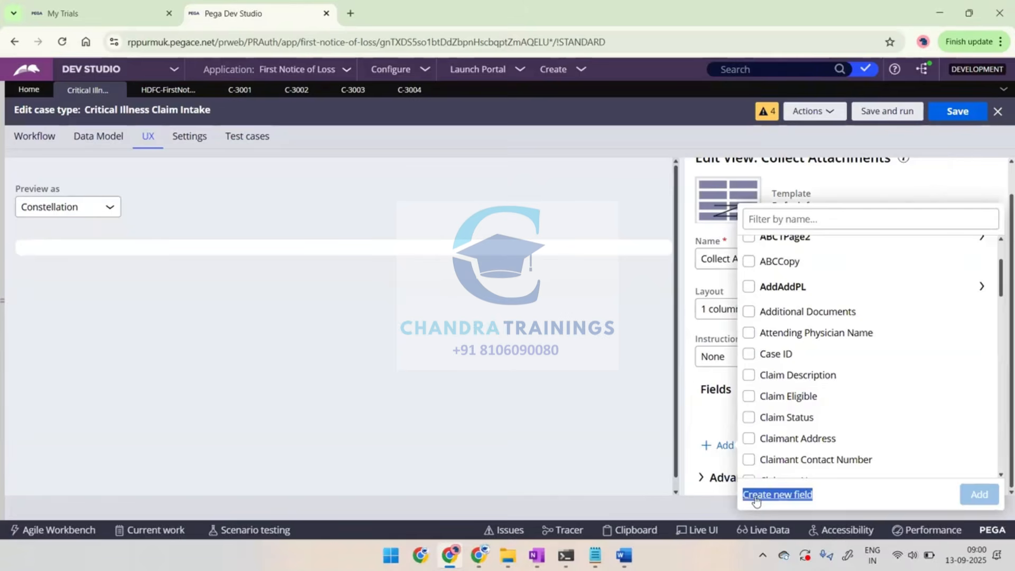
pyautogui.hotkey('alt', 'Tab')
pyautogui.hotkey('ctrl', 'v')
pyautogui.hotkey('alt', 'Tab')
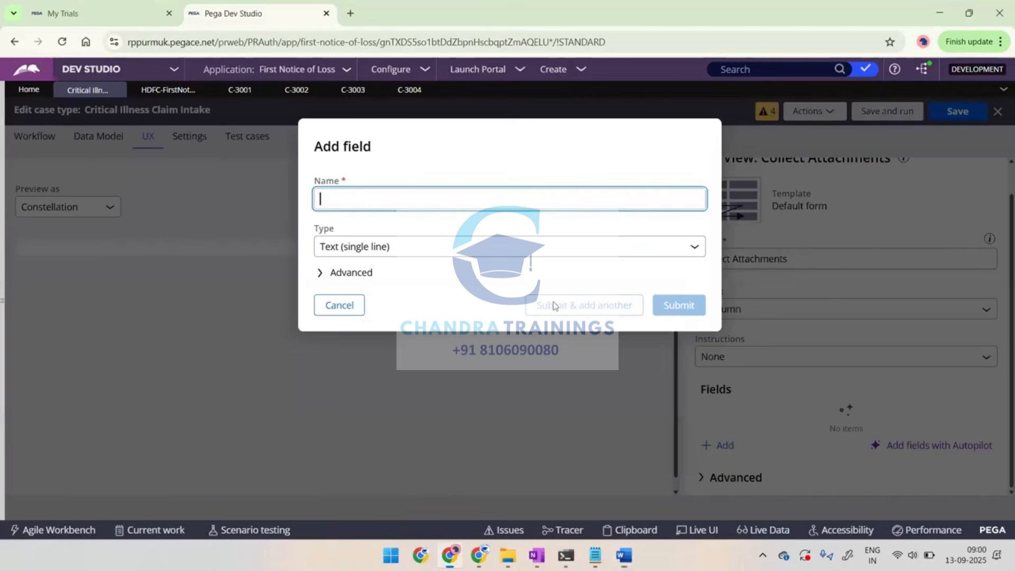
# Create a single-record Attachment field named "SIngleAttachment" and continue with another new field
pyautogui.write('SIngl')
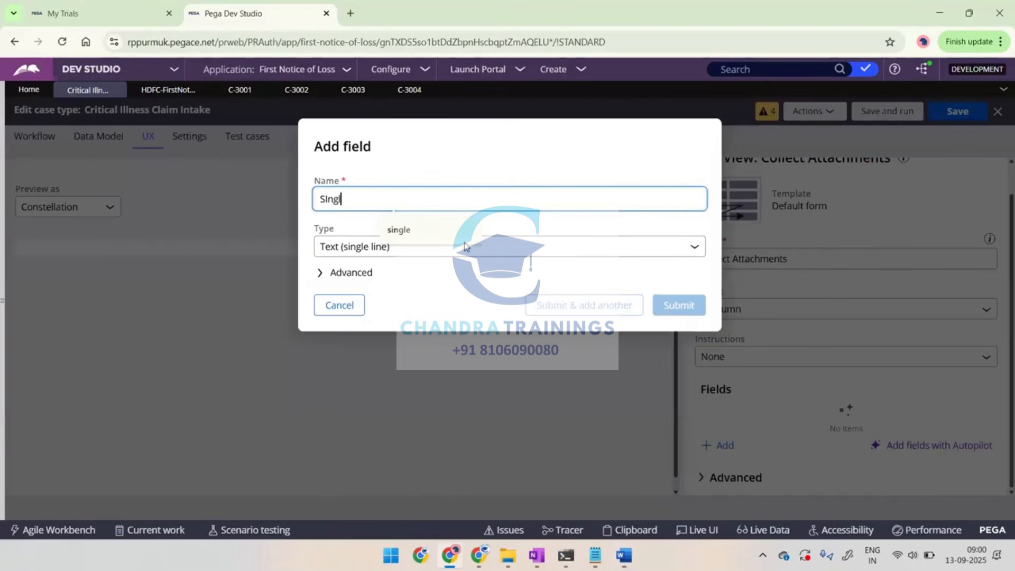
pyautogui.write('eAt')
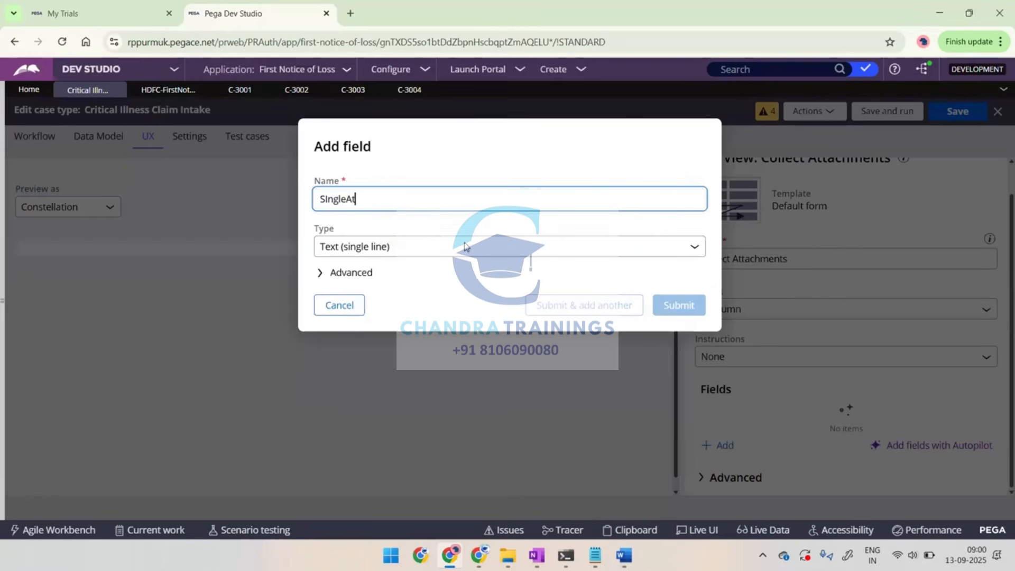
pyautogui.write('tachment')
pyautogui.click(466, 247)
pyautogui.scroll(-1, 449, 356)
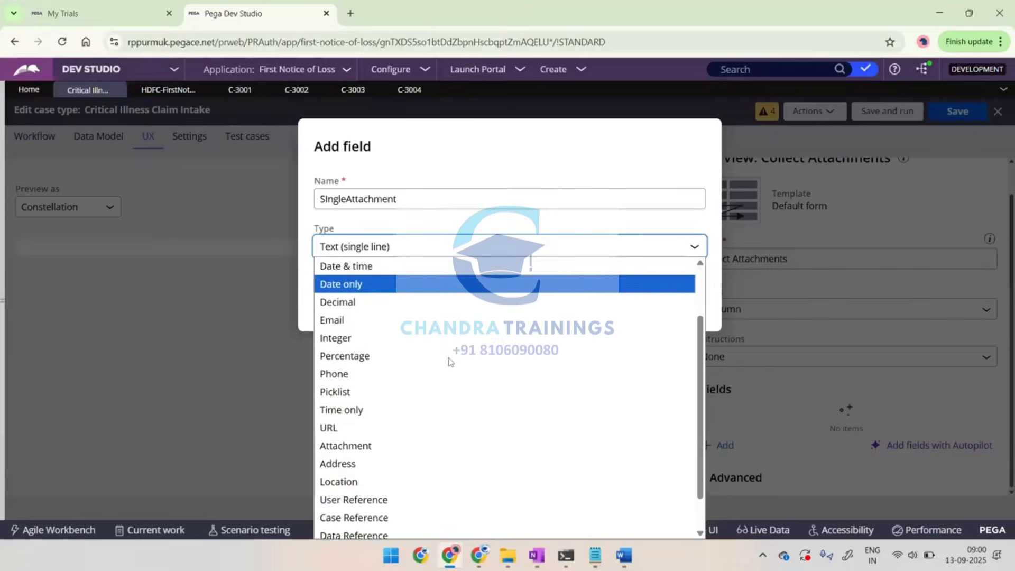
pyautogui.click(347, 431)
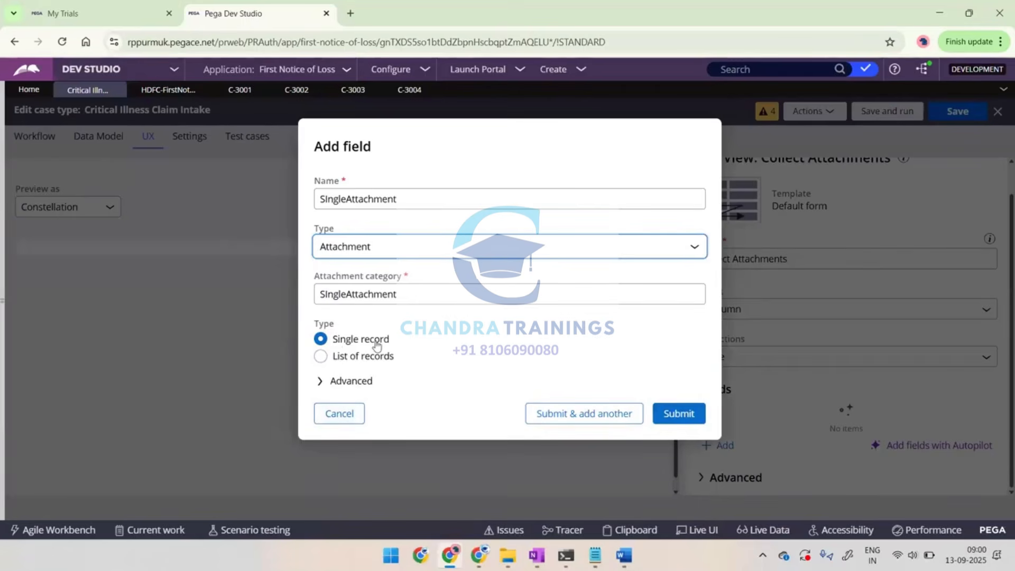
pyautogui.click(585, 415)
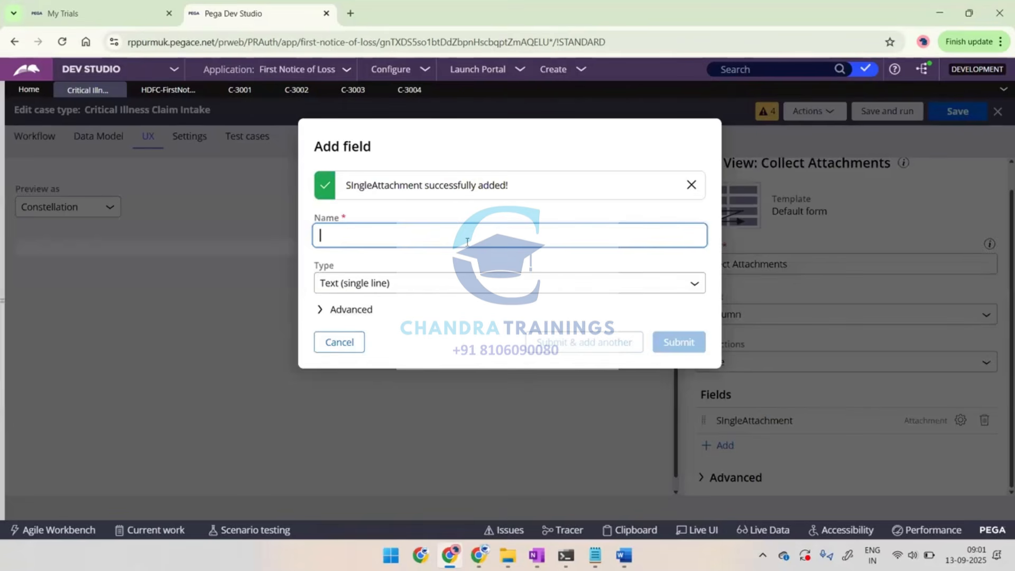
# Create an Attachment field named "MultipleAttachments" that holds a list of records
pyautogui.write('Multiple')
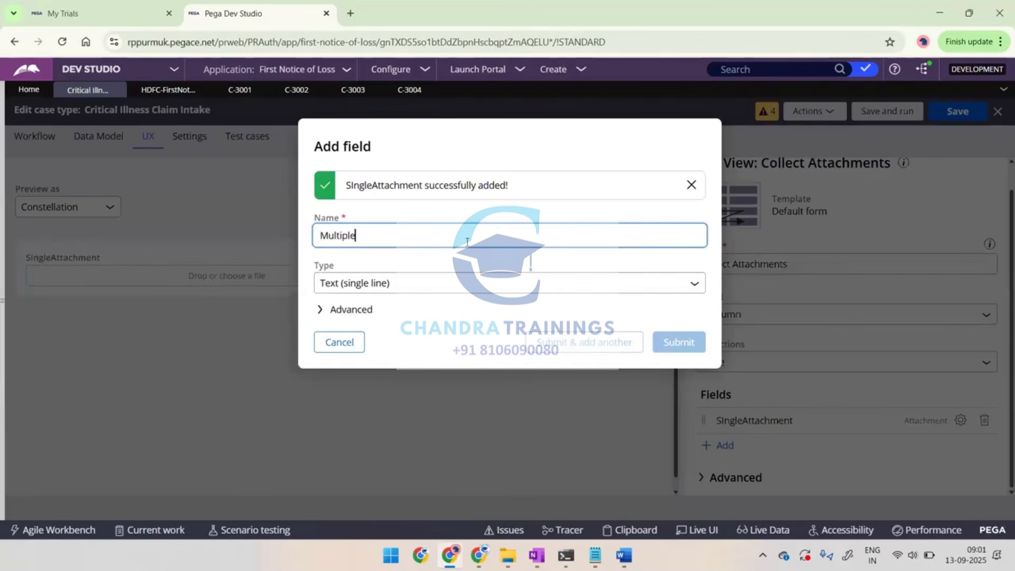
pyautogui.write('Attachments')
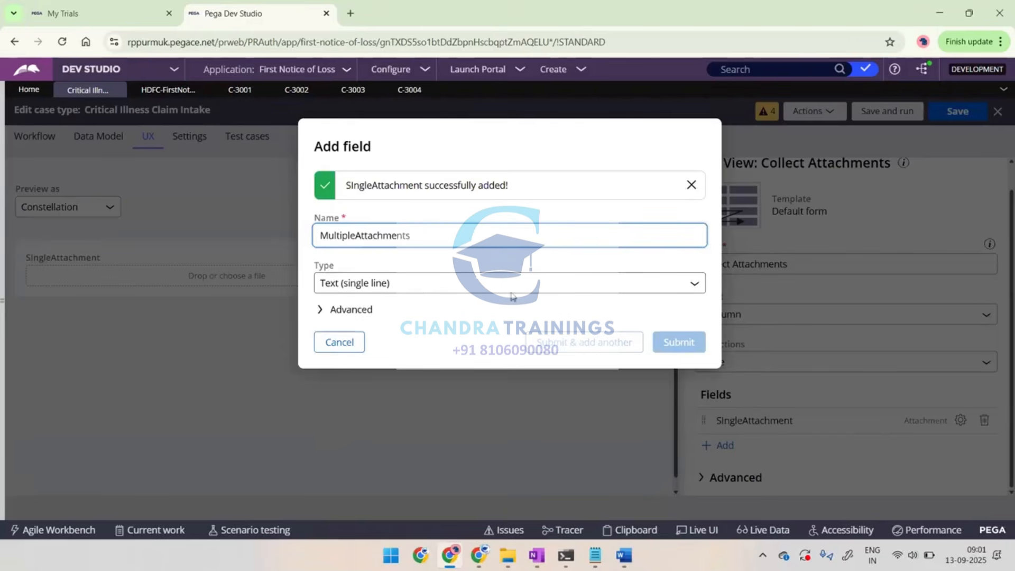
pyautogui.click(695, 288)
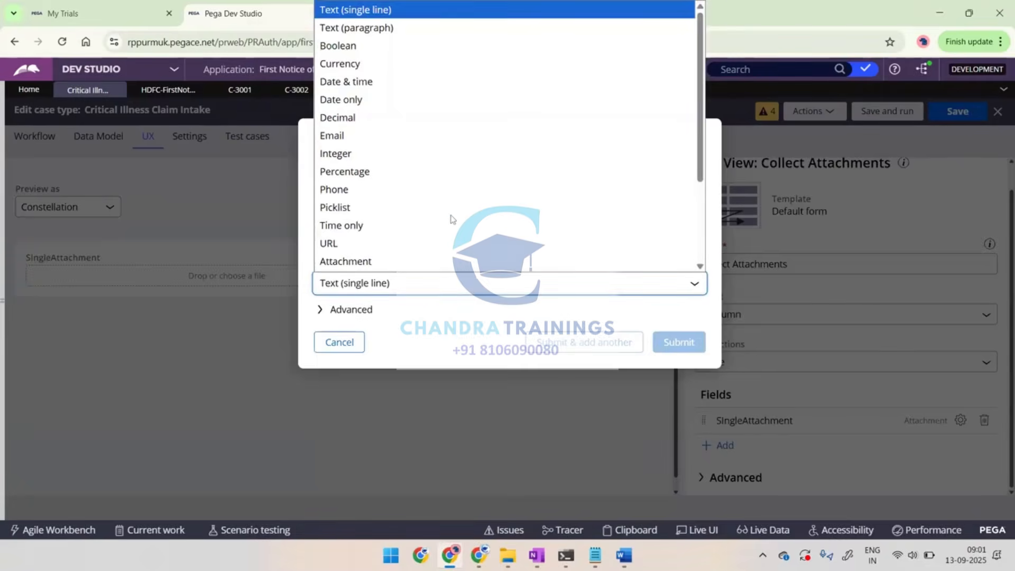
pyautogui.click(359, 267)
pyautogui.click(321, 394)
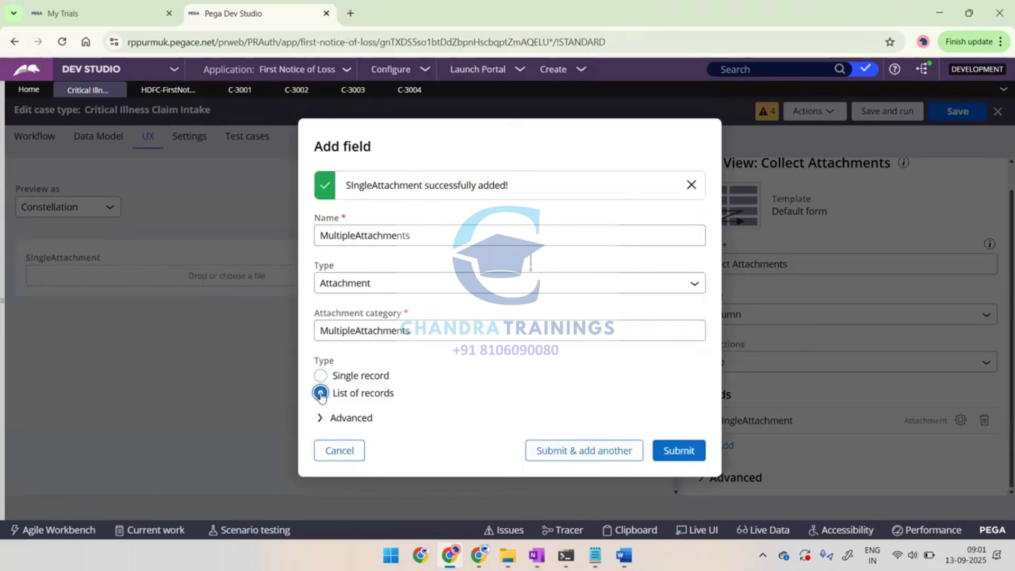
pyautogui.click(678, 451)
# Switch to Word, paste the field dialog screenshot, add the text "Submit" below it and return to Pega
pyautogui.hotkey('alt', 'Tab')
pyautogui.hotkey('ctrl', 'v')
pyautogui.press('Return')
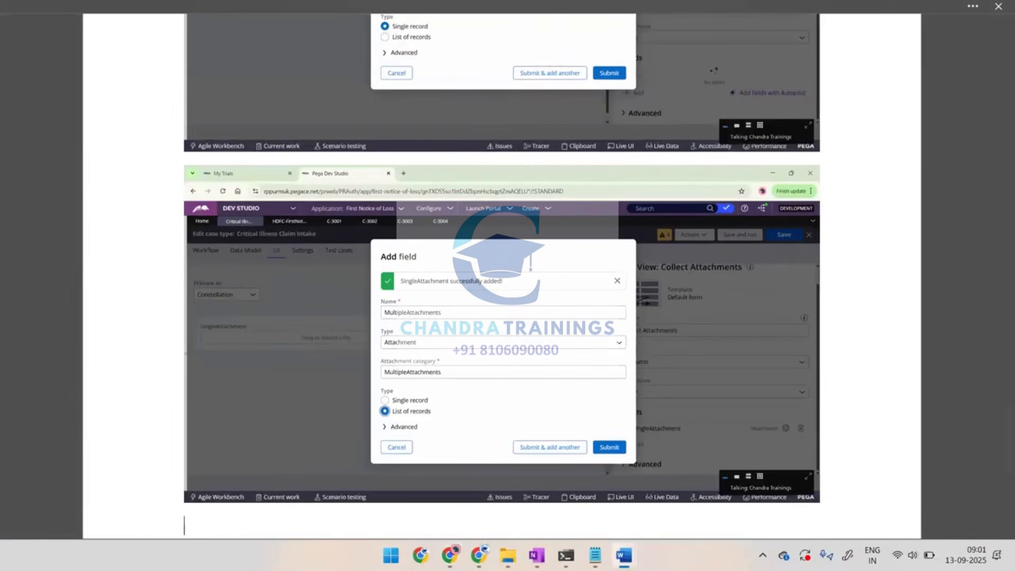
pyautogui.write('Submit')
pyautogui.press('Return')
pyautogui.hotkey('alt', 'Tab')
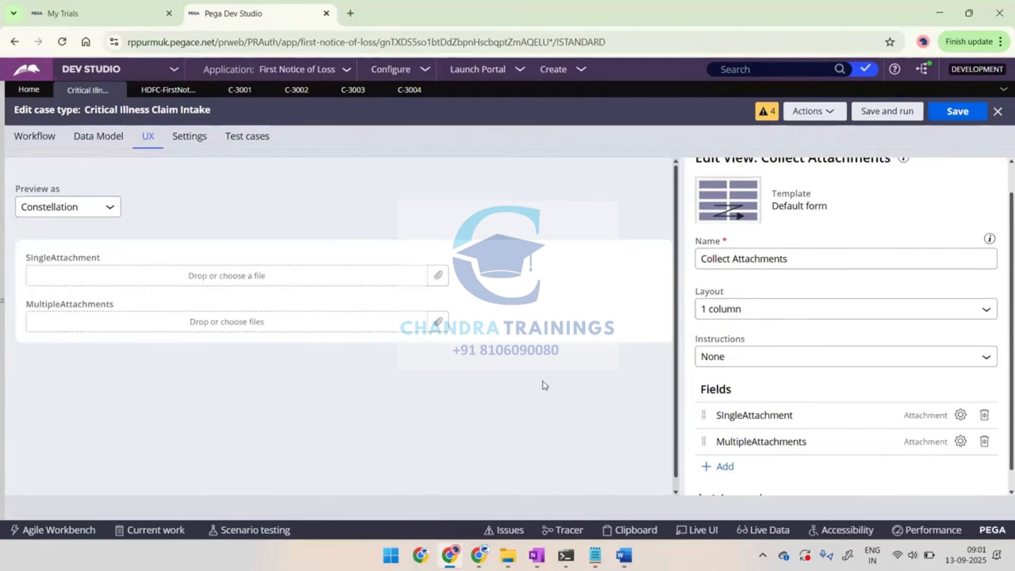
# Capture the Collect Attachments view with its two attachment fields, paste the screenshot into Word and return to Pega
pyautogui.scroll(1, 851, 301)
pyautogui.hotkey('alt', 'Tab')
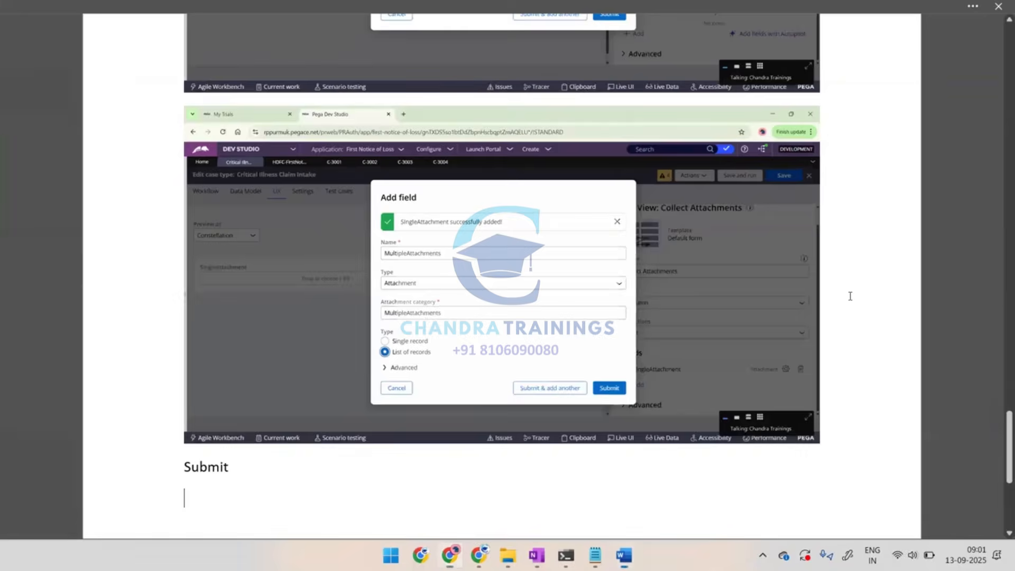
pyautogui.hotkey('ctrl', 'v')
pyautogui.press('Return')
pyautogui.hotkey('alt', 'Tab')
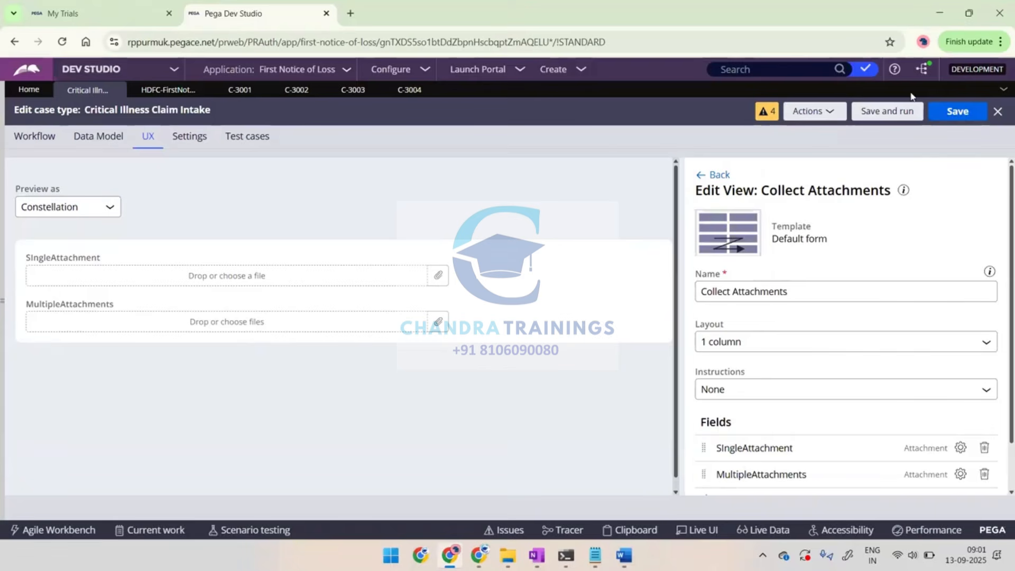
# Save the Critical Illness Claim Intake case type and leave the Collect Attachments view for the list of views
pyautogui.click(957, 112)
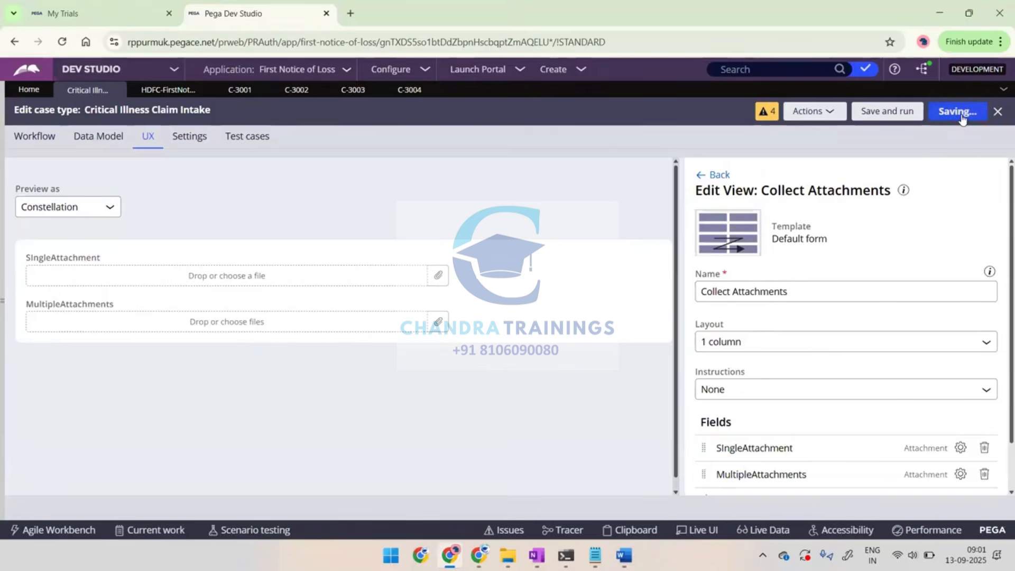
pyautogui.hotkey('alt', 'Tab')
pyautogui.hotkey('alt', 'Tab')
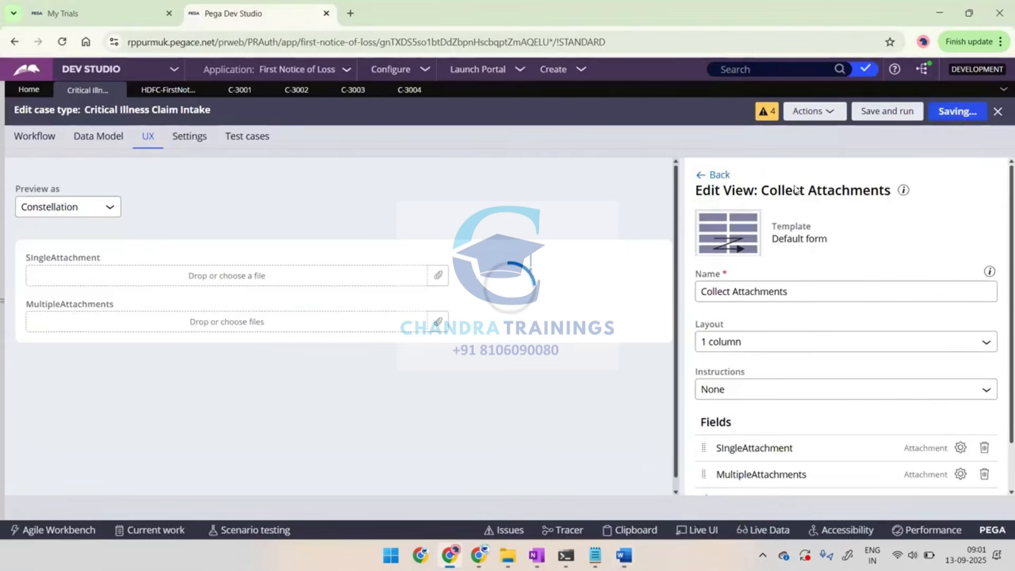
pyautogui.click(717, 175)
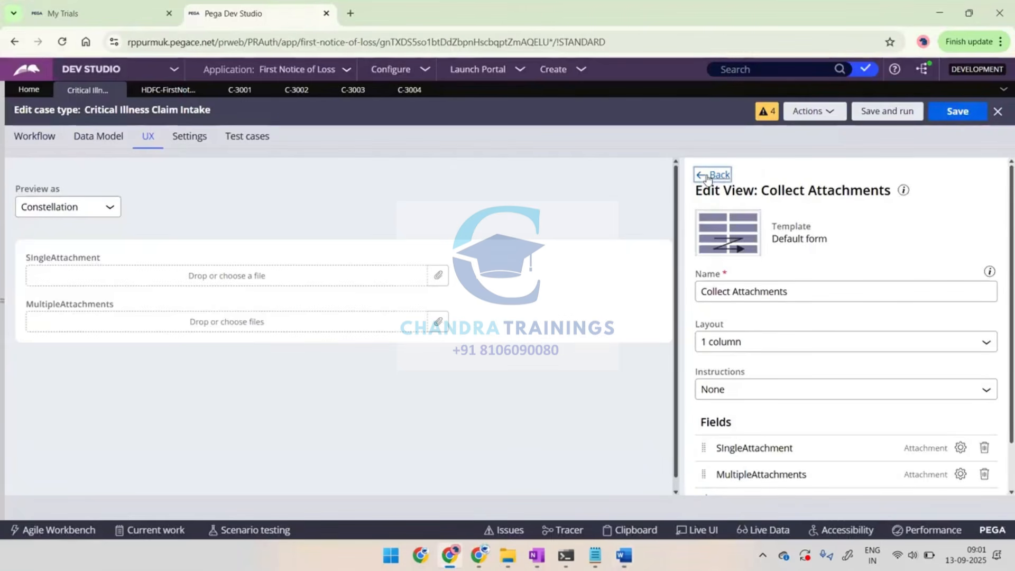
pyautogui.click(729, 177)
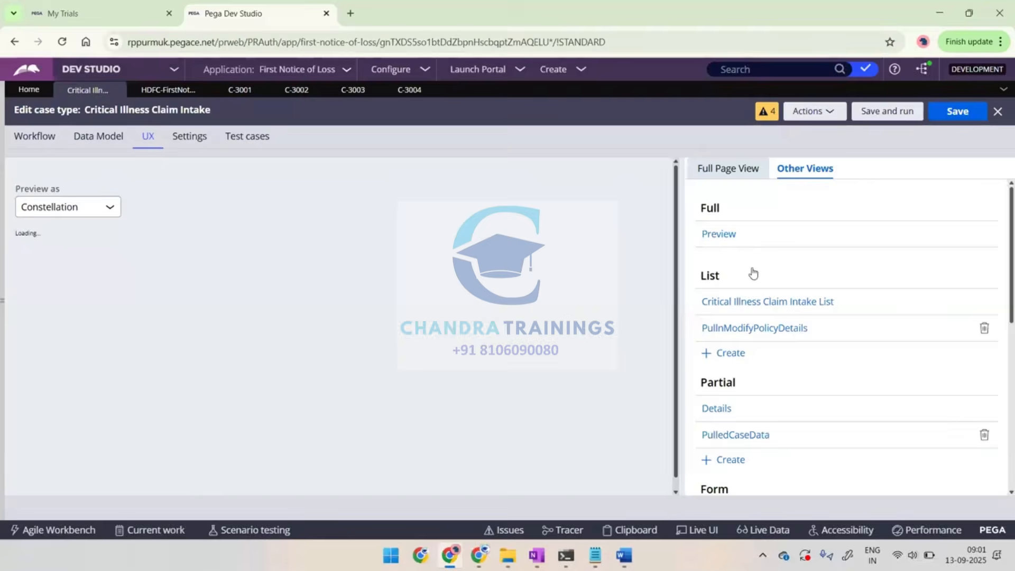
# Show the tabs of the full page view and highlight the option for adding a tab
pyautogui.scroll(-10, 748, 327)
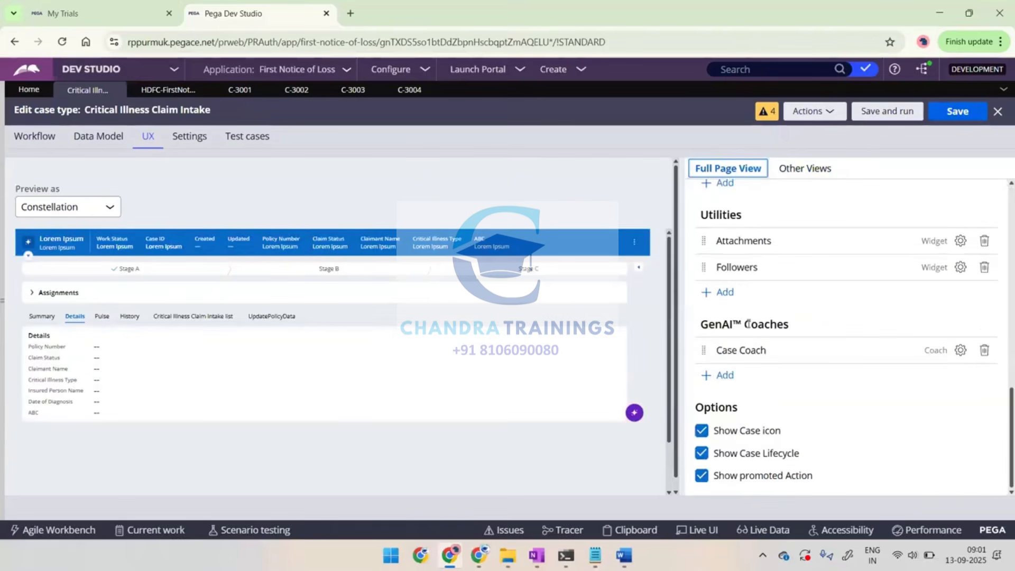
pyautogui.scroll(5, 748, 324)
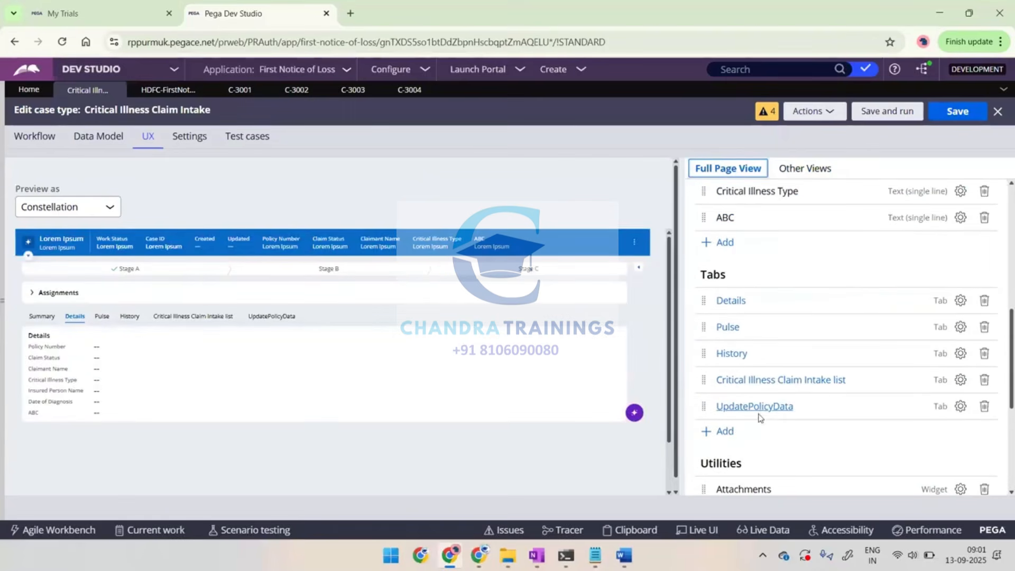
pyautogui.doubleClick(712, 438)
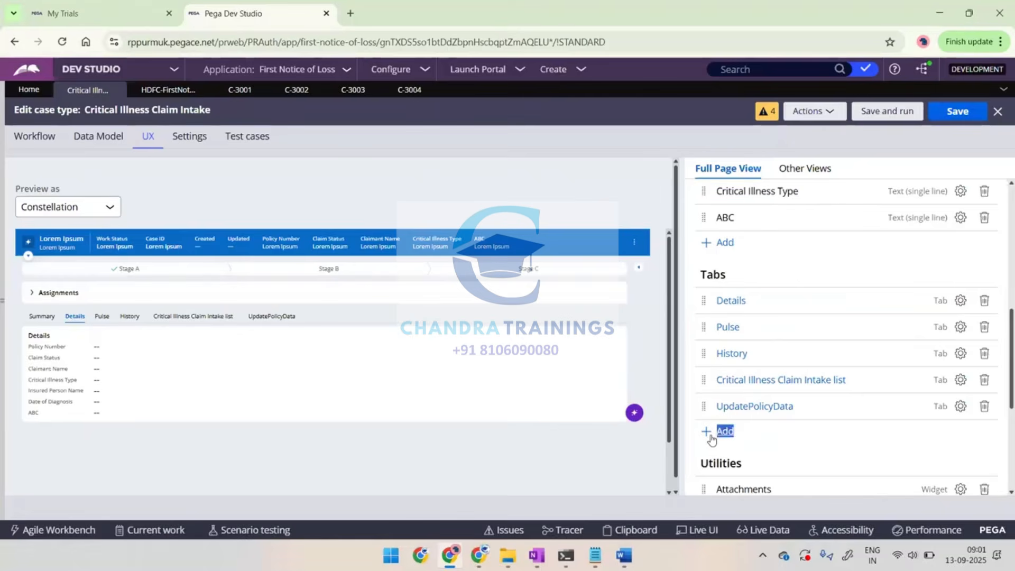
# Paste the screenshot into Word, add the text "Add new tab under FullPageView" below it and return to Pega
pyautogui.hotkey('alt', 'Tab')
pyautogui.hotkey('ctrl', 'v')
pyautogui.press('Return')
pyautogui.write('Add')
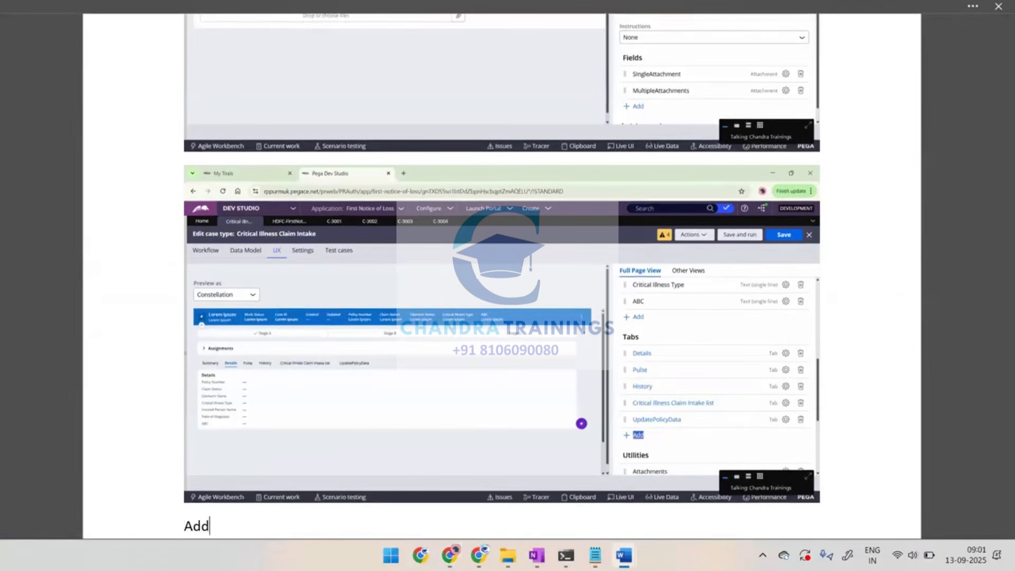
pyautogui.write(' new tab ')
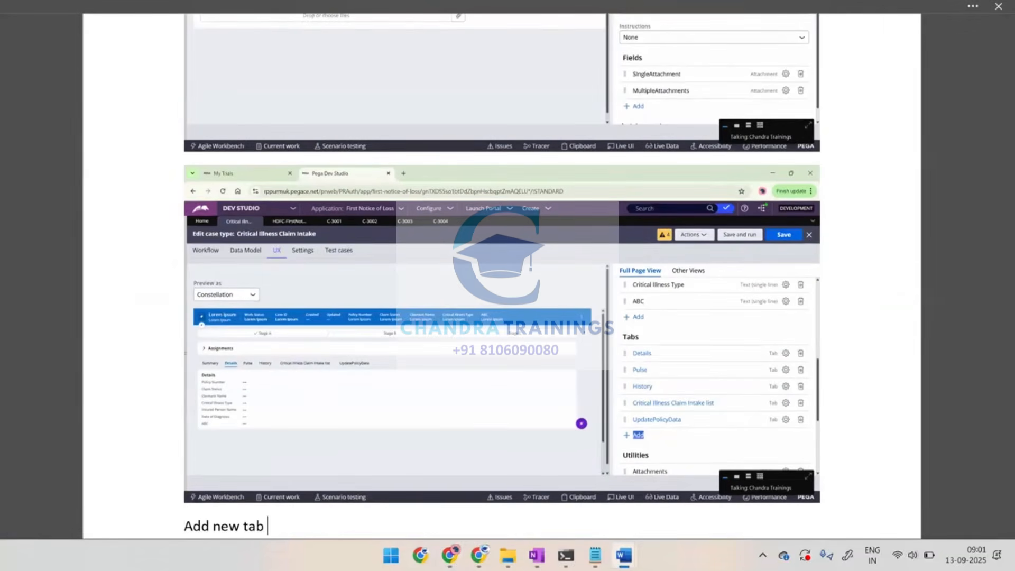
pyautogui.write('under FullPageView')
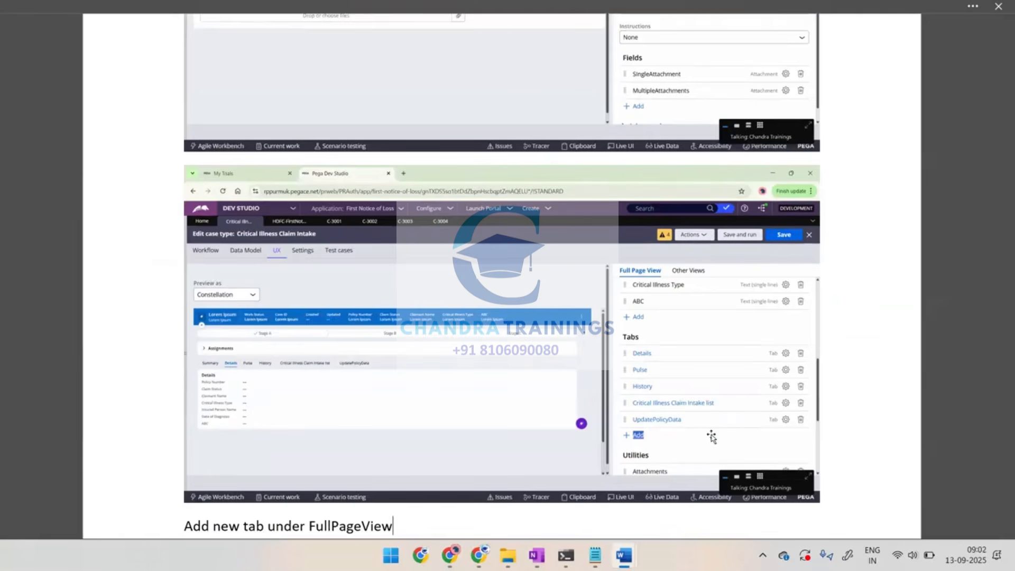
pyautogui.hotkey('alt', 'Tab')
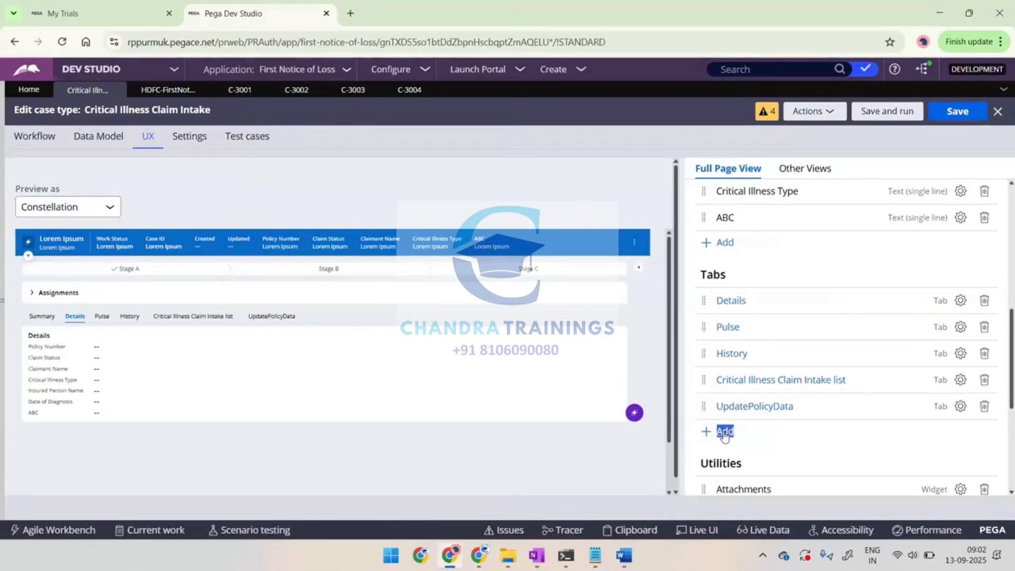
# Start a new tab in the full page view and name it "Attchments"
pyautogui.click(724, 432)
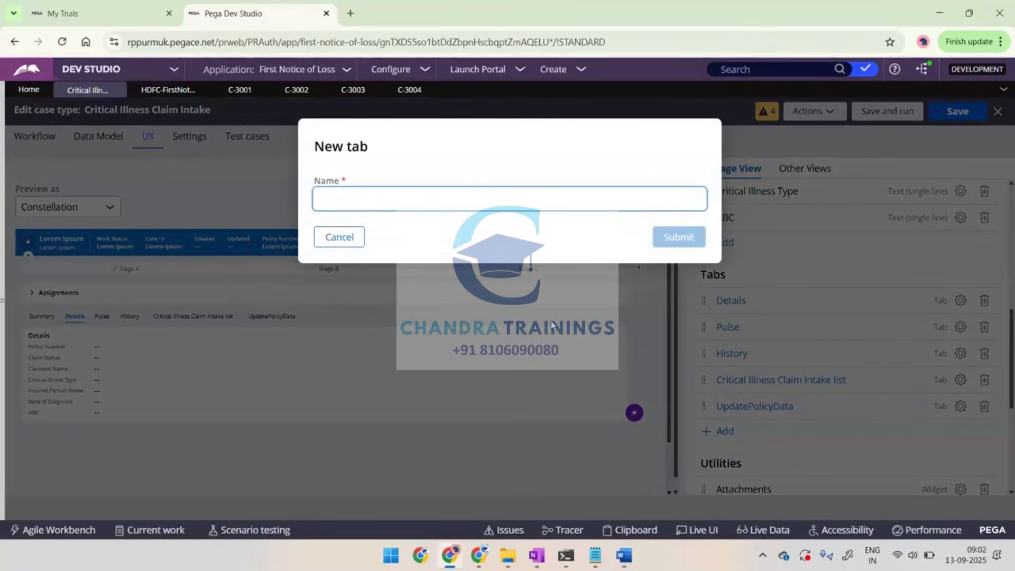
pyautogui.write('Attchments')
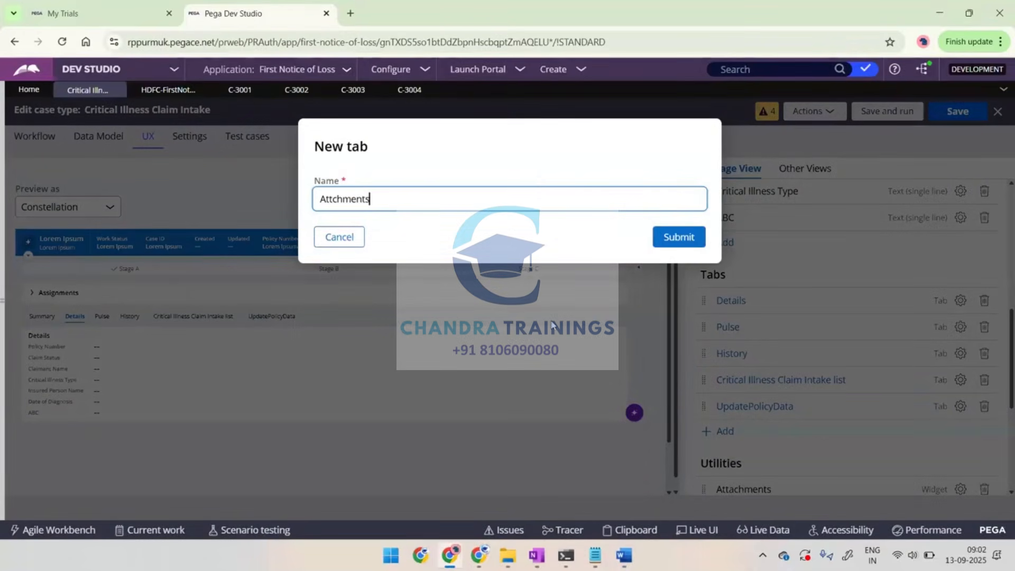
pyautogui.hotkey('ctrl', 'a')
# Paste the new tab dialog's screenshot into the Word notes, then return to Pega and submit the tab
pyautogui.hotkey('alt', 'Tab')
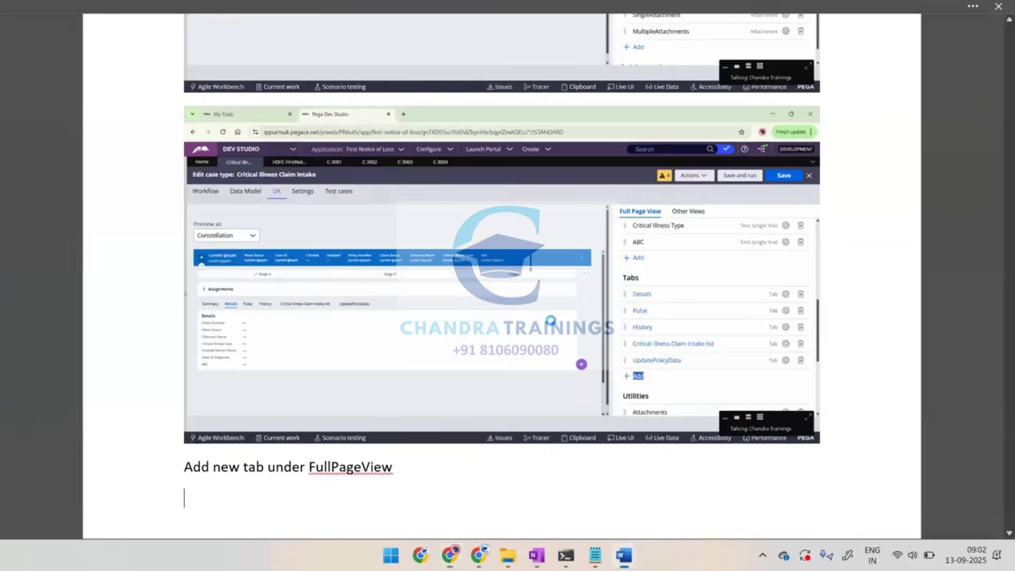
pyautogui.hotkey('ctrl', 'v')
pyautogui.press('Return')
pyautogui.hotkey('alt', 'Tab')
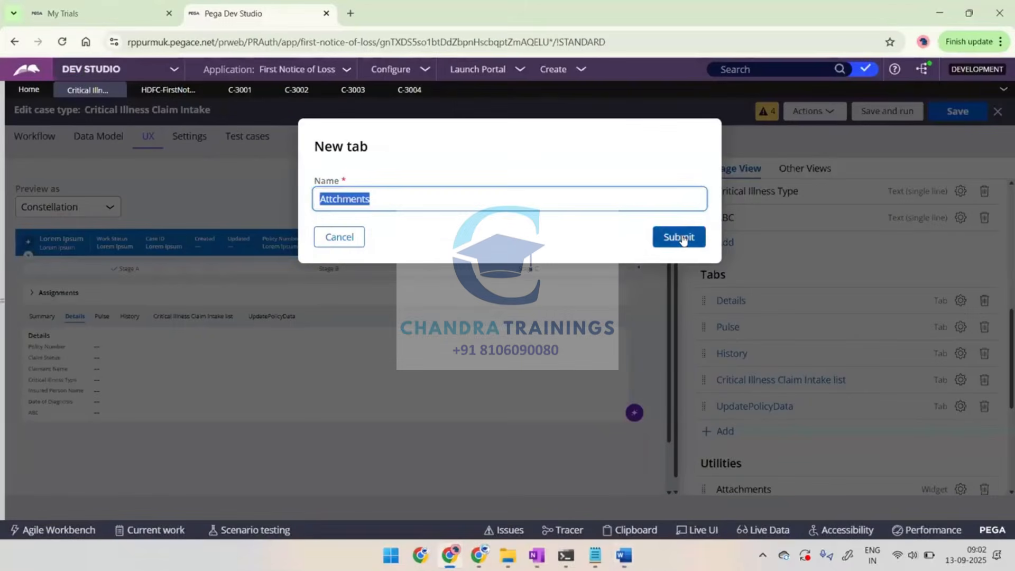
pyautogui.click(679, 241)
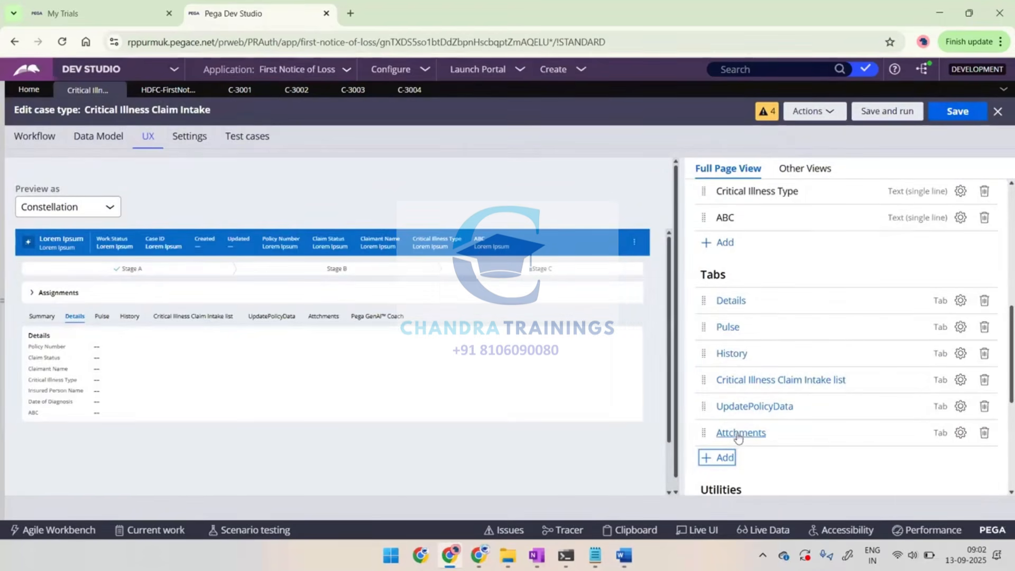
# Highlight the Attchments tab name, open that tab and highlight its add option, capturing each for the Word notes
pyautogui.moveTo(768, 434); pyautogui.dragTo(717, 437)
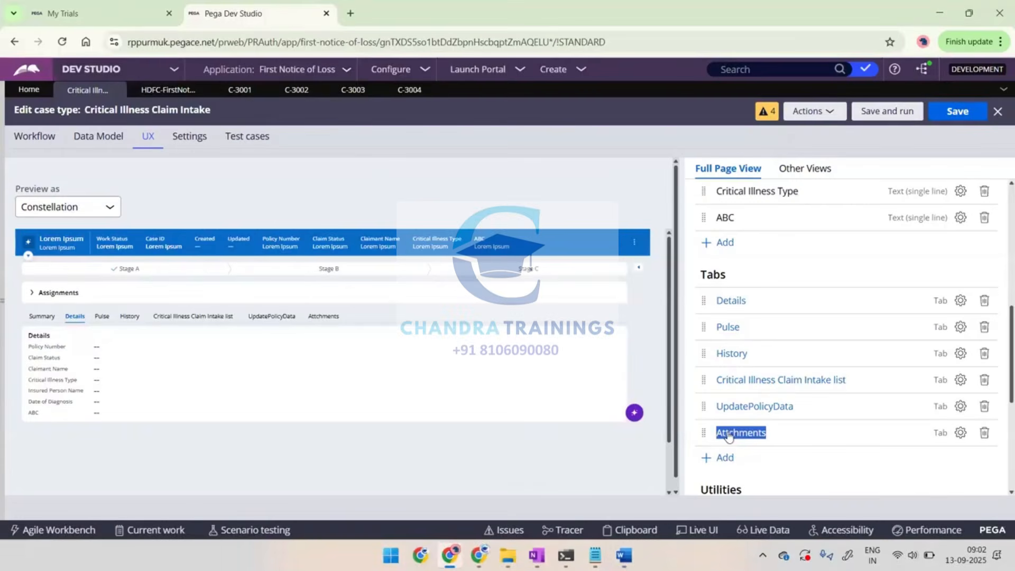
pyautogui.click(729, 435)
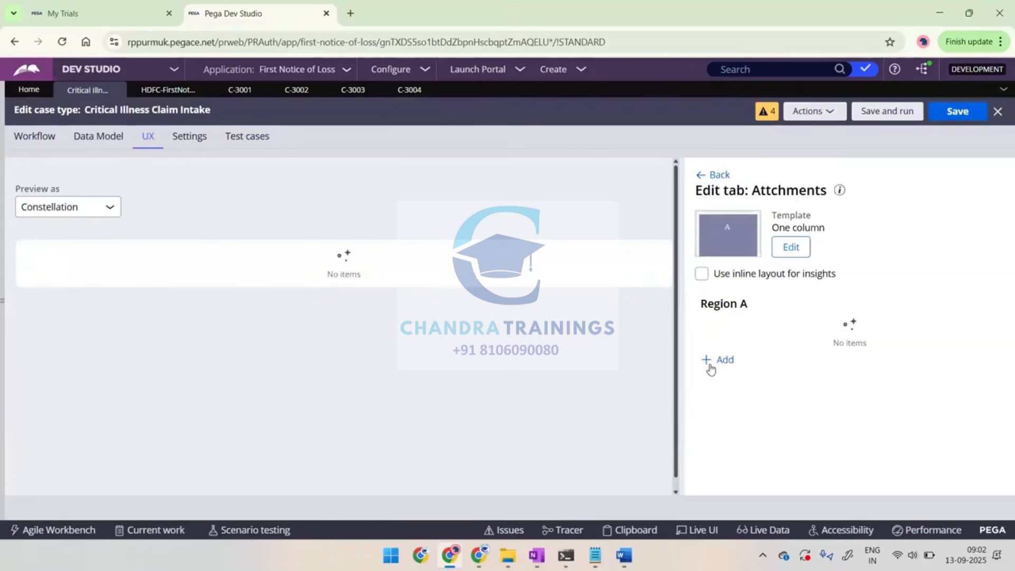
pyautogui.doubleClick(709, 365)
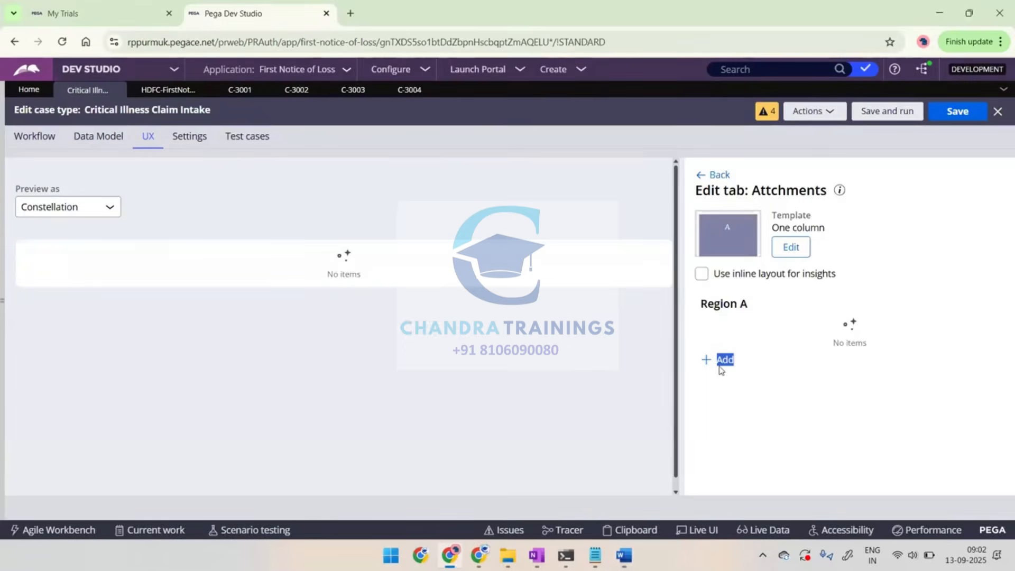
# Add the existing Collect Attachments view to Region A of the Attchments tab
pyautogui.click(723, 361)
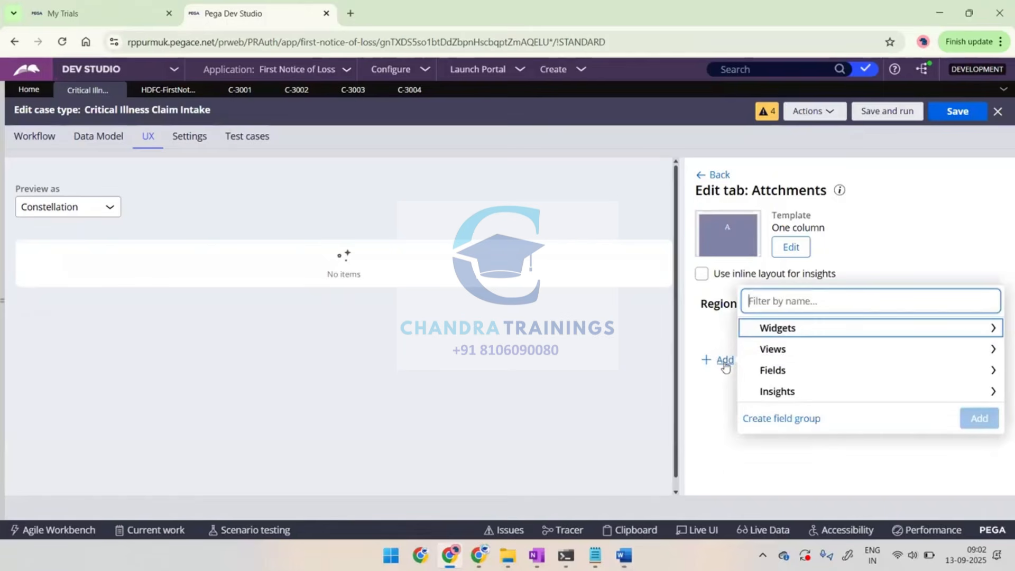
pyautogui.click(772, 351)
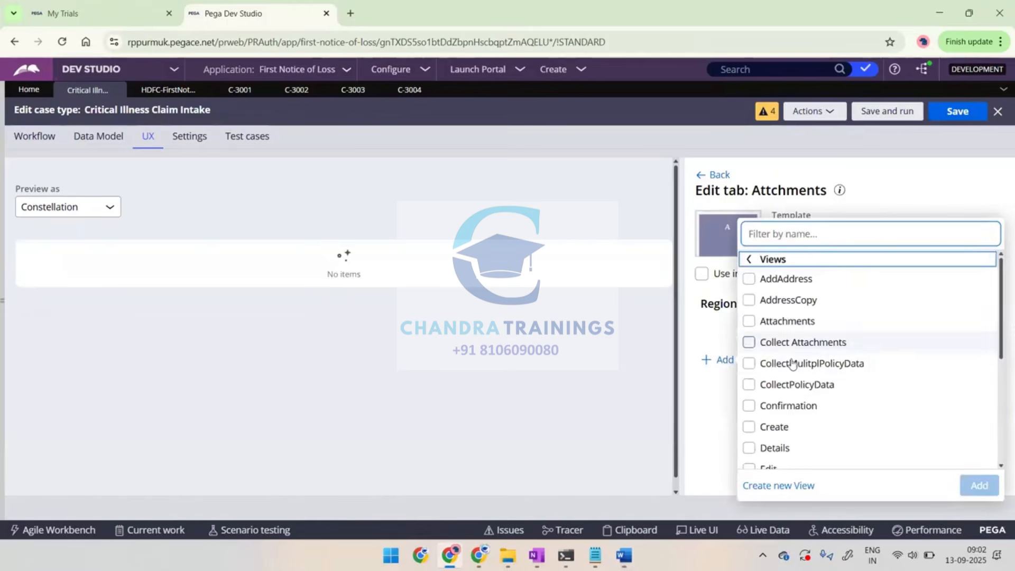
pyautogui.scroll(-1, 791, 365)
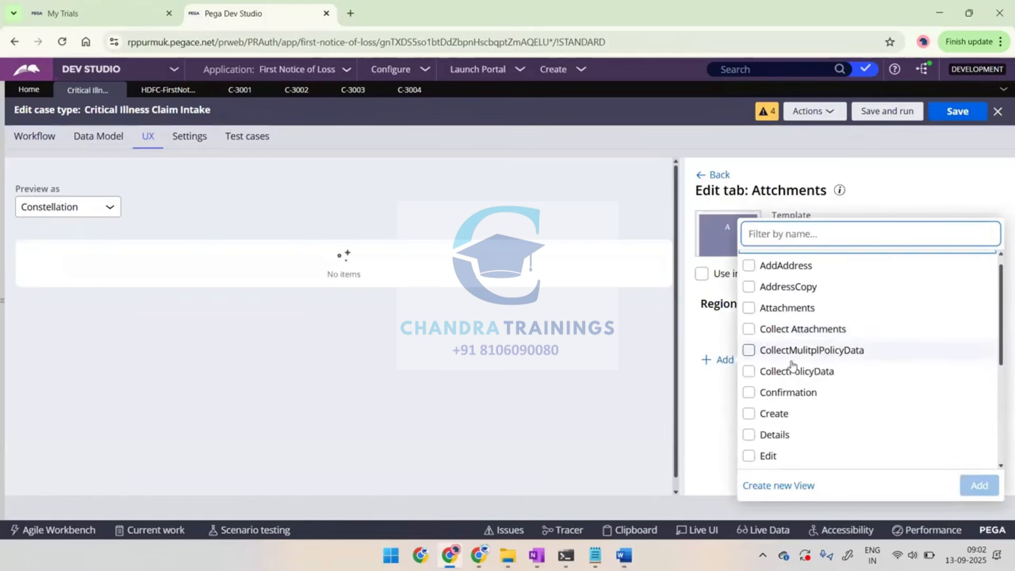
pyautogui.click(748, 328)
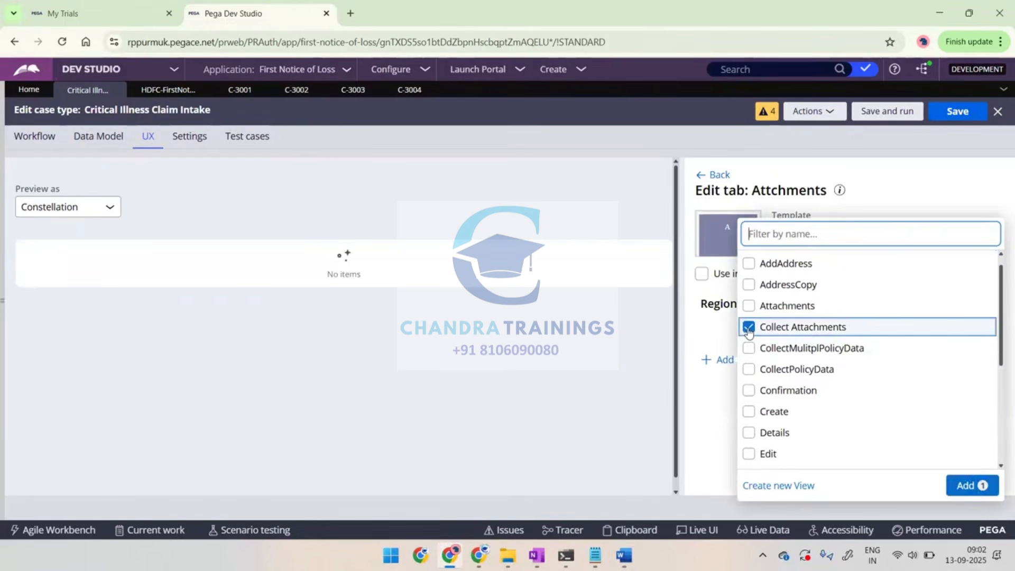
pyautogui.click(967, 485)
# Paste the view selection screenshot into the Word notes, add the text "Add" below it and return to Pega
pyautogui.hotkey('alt', 'Tab')
pyautogui.hotkey('ctrl', 'v')
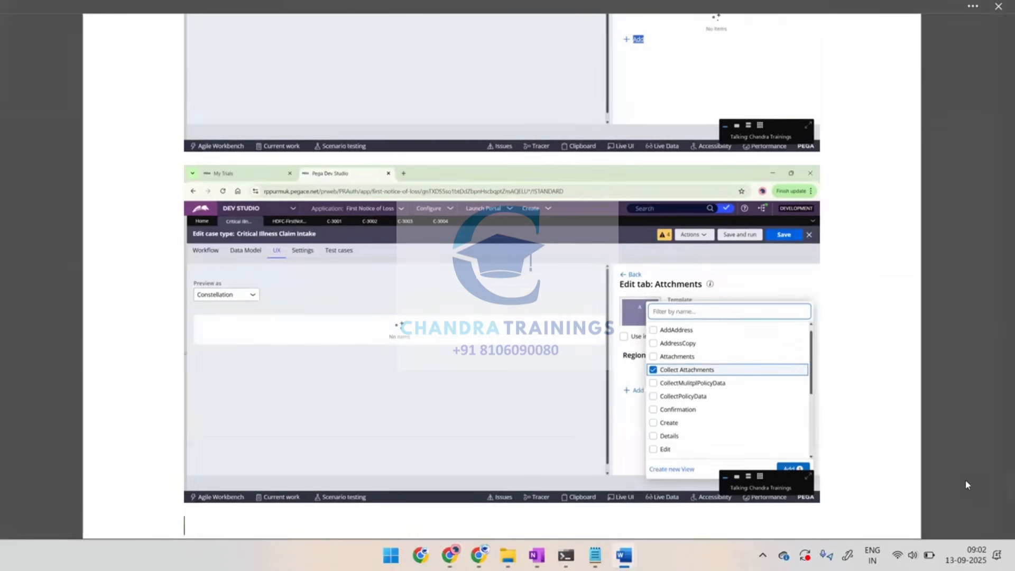
pyautogui.write('Add')
pyautogui.press('Return')
pyautogui.hotkey('alt', 'Tab')
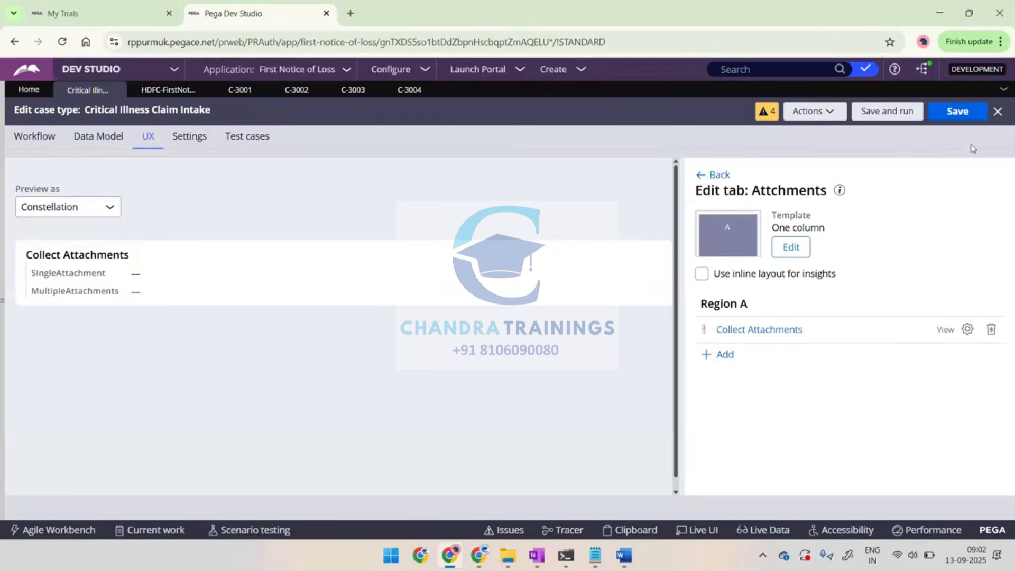
# Paste the screenshot of the edited Attchments tab into Word, write "Save" below it and return to Pega
pyautogui.hotkey('alt', 'Tab')
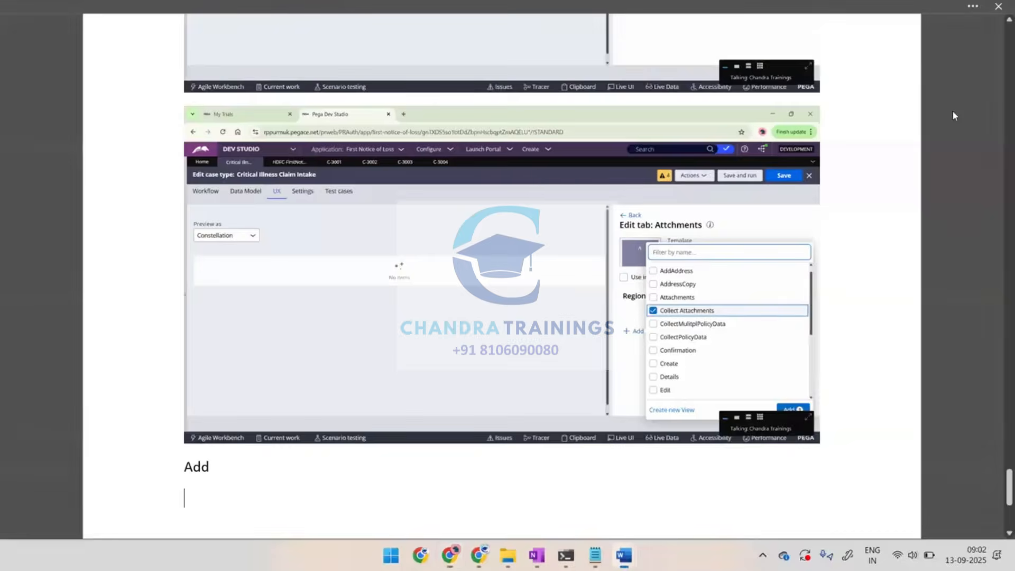
pyautogui.hotkey('ctrl', 'v')
pyautogui.write('Save')
pyautogui.press('Return')
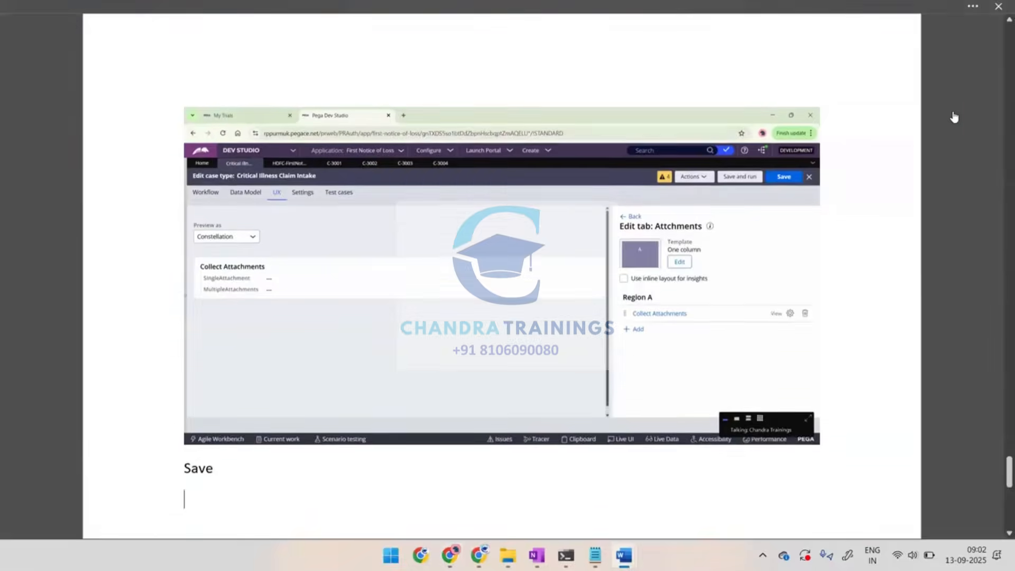
pyautogui.hotkey('alt', 'Tab')
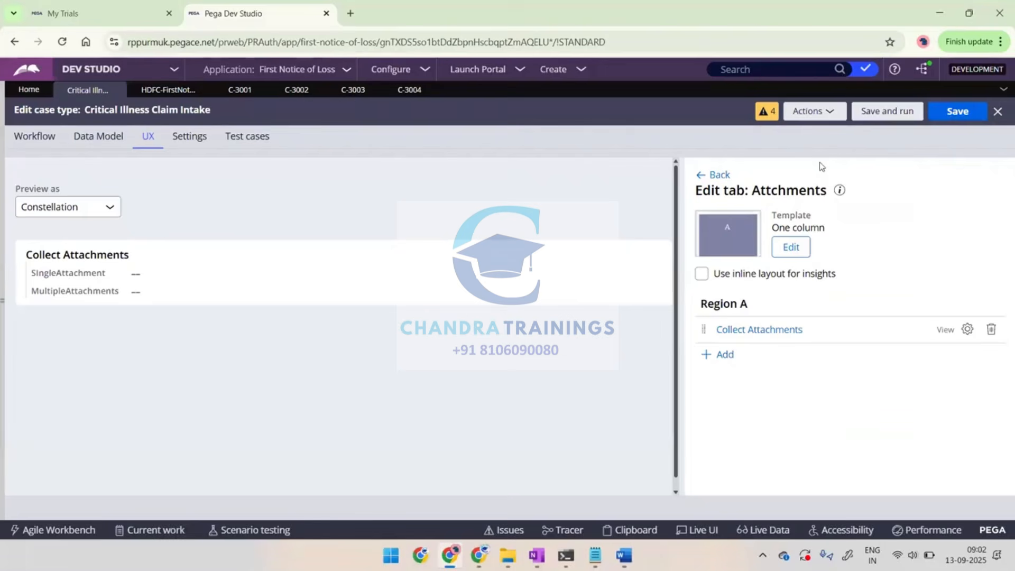
# Save the case type and start a new Critical Illness Claim Intake case
pyautogui.click(954, 112)
pyautogui.click(21, 139)
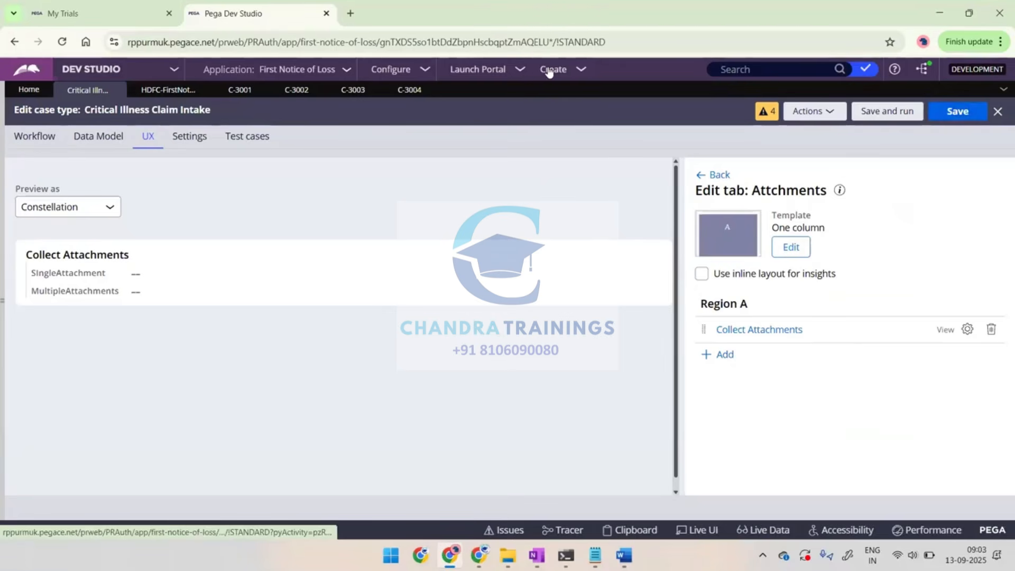
pyautogui.click(567, 77)
pyautogui.moveTo(661, 85)
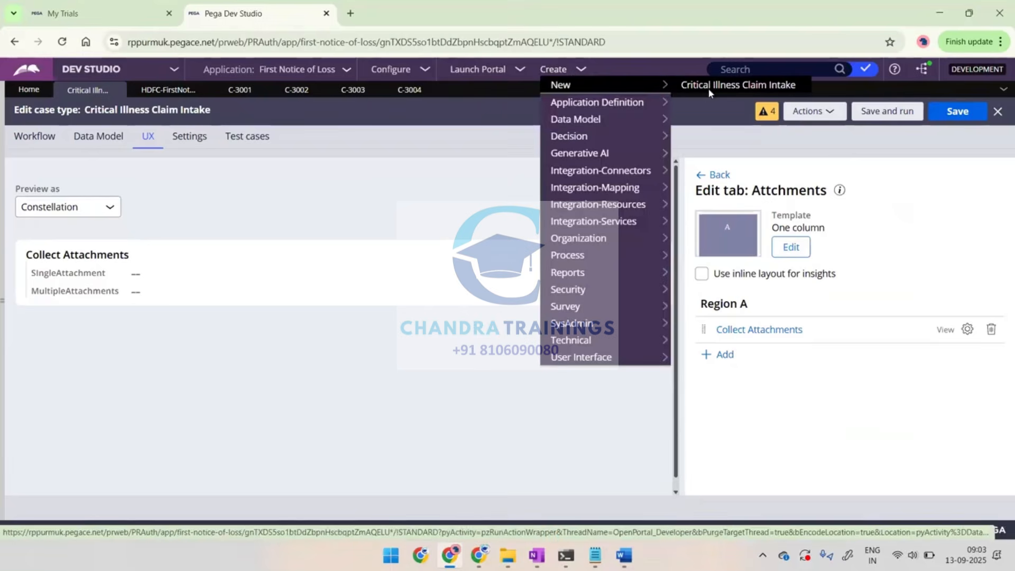
pyautogui.click(709, 89)
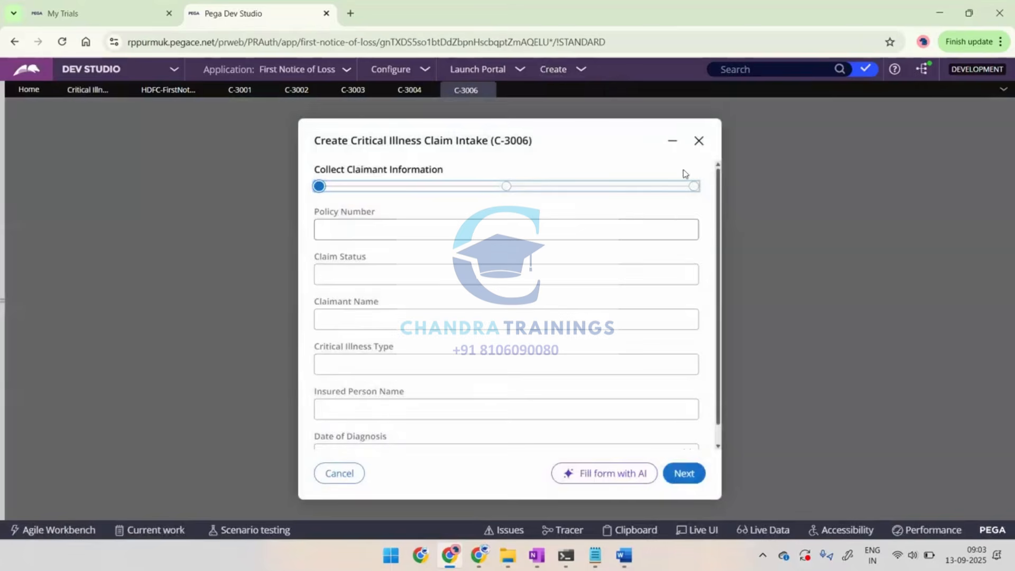
# Advance the new case through its claimant, medical records and incident details steps, leaving the fields blank
pyautogui.click(682, 472)
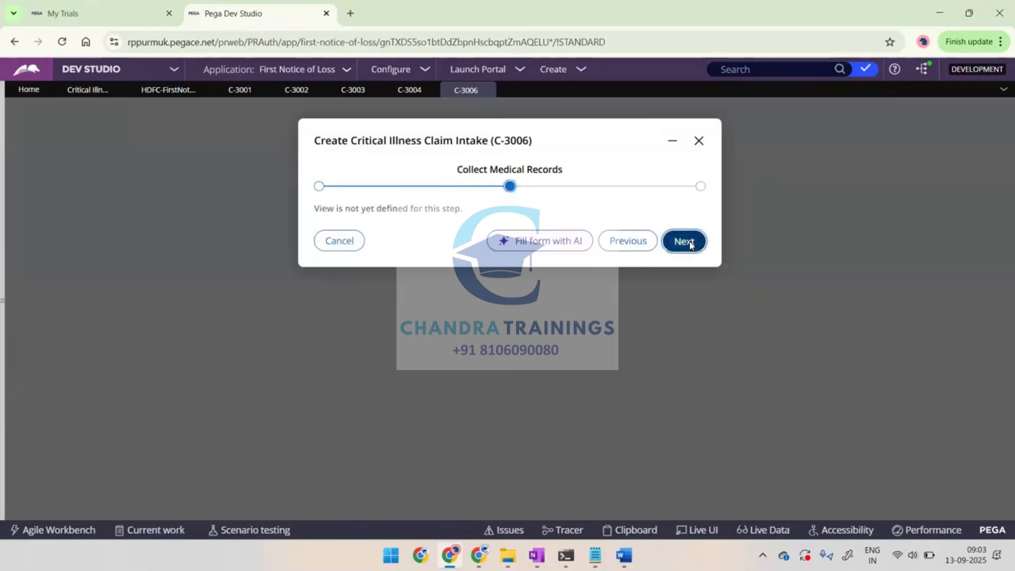
pyautogui.click(689, 243)
pyautogui.click(636, 242)
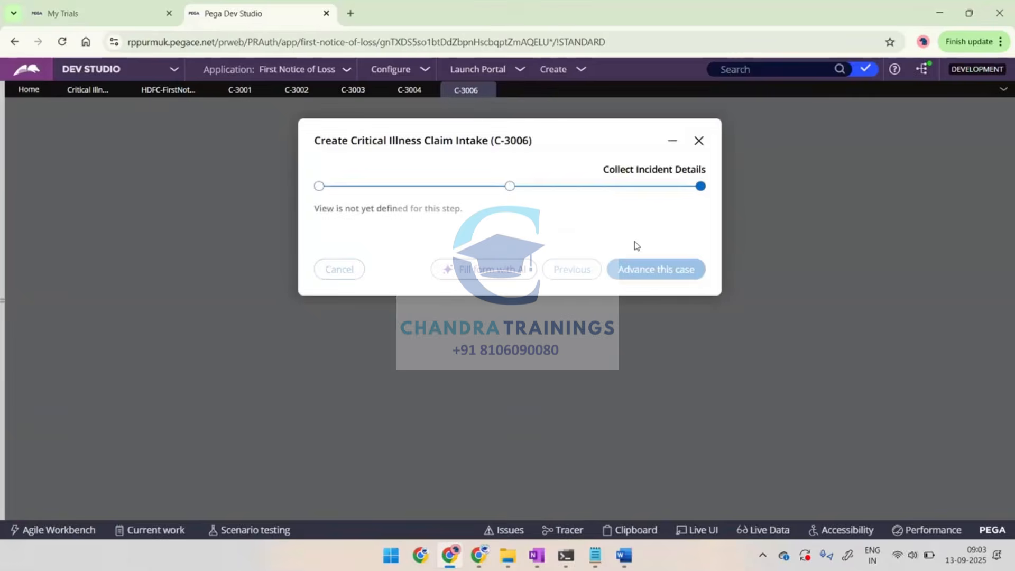
# Open the new case's Attchments tab and examine its single and multiple attachment fields
pyautogui.scroll(-2, 449, 296)
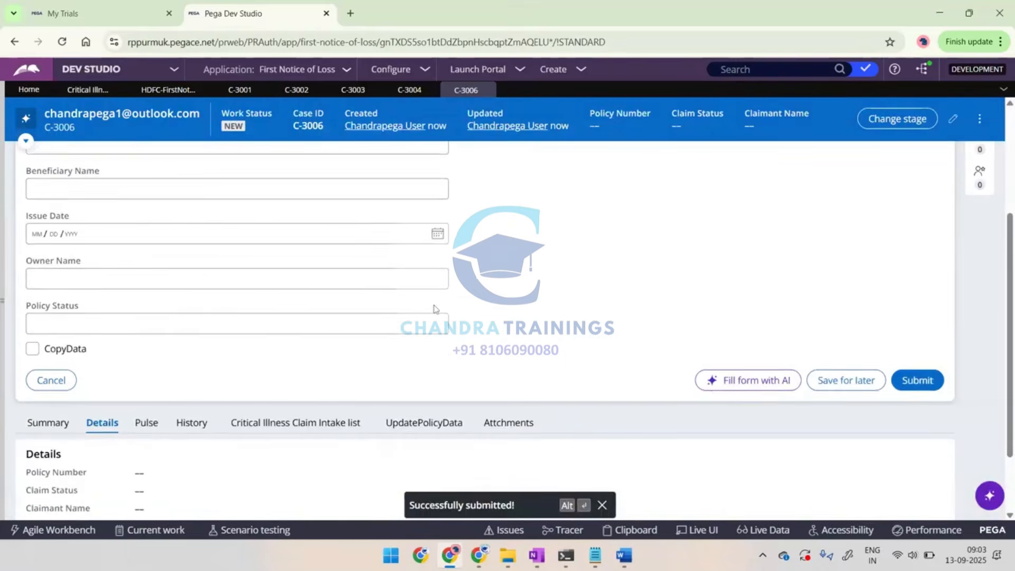
pyautogui.scroll(-2, 432, 305)
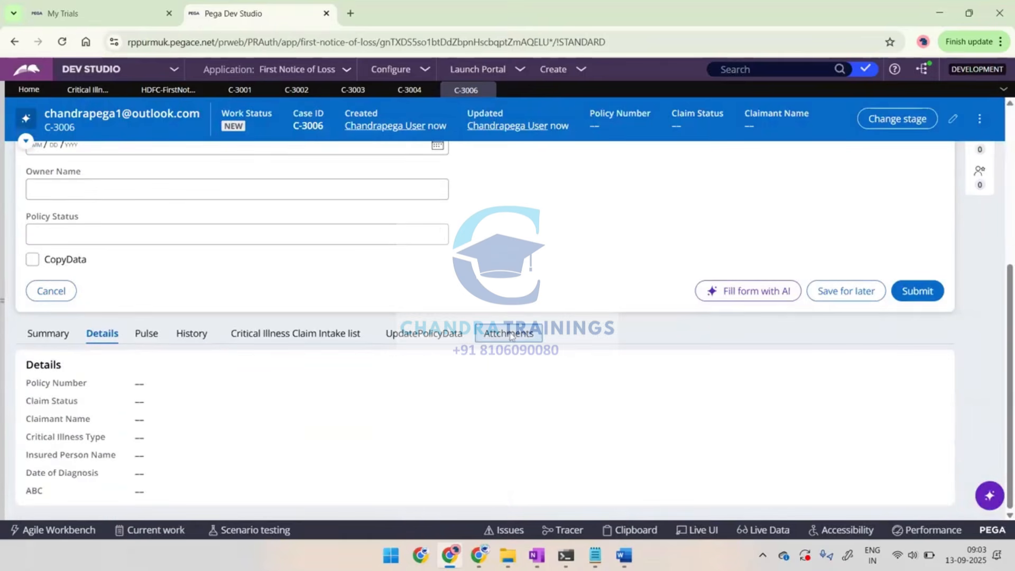
pyautogui.click(509, 334)
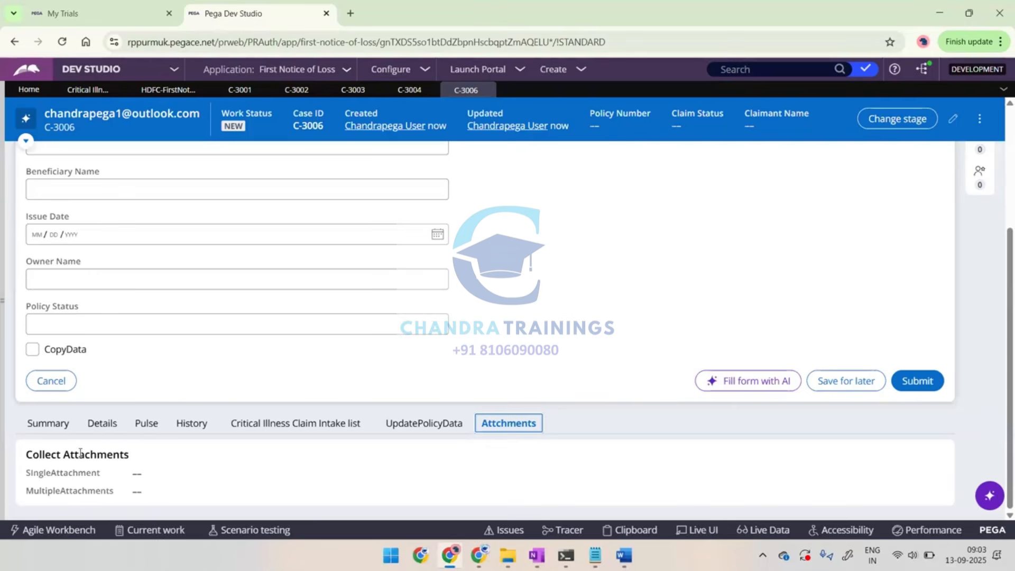
pyautogui.doubleClick(138, 474)
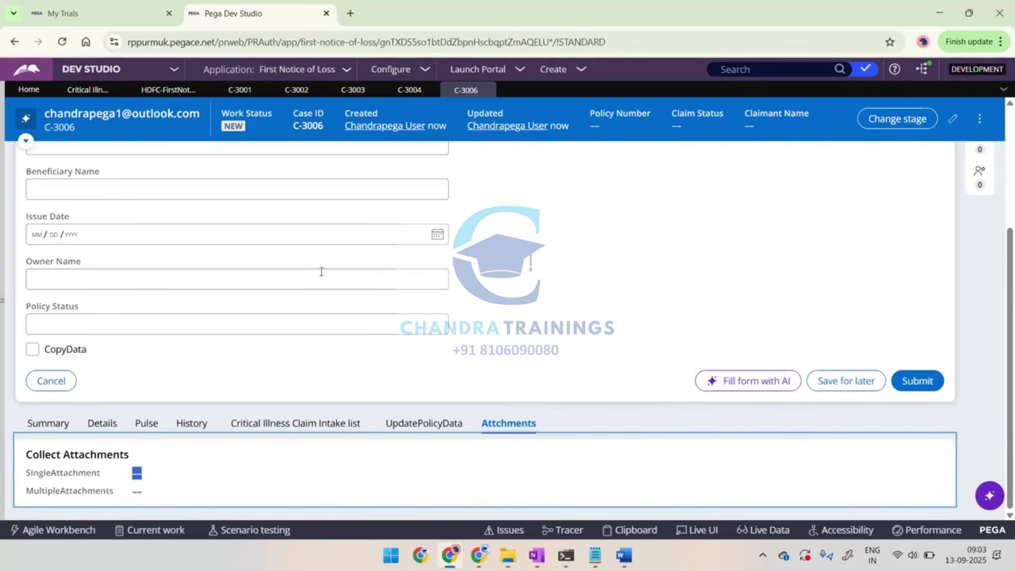
pyautogui.scroll(4, 321, 272)
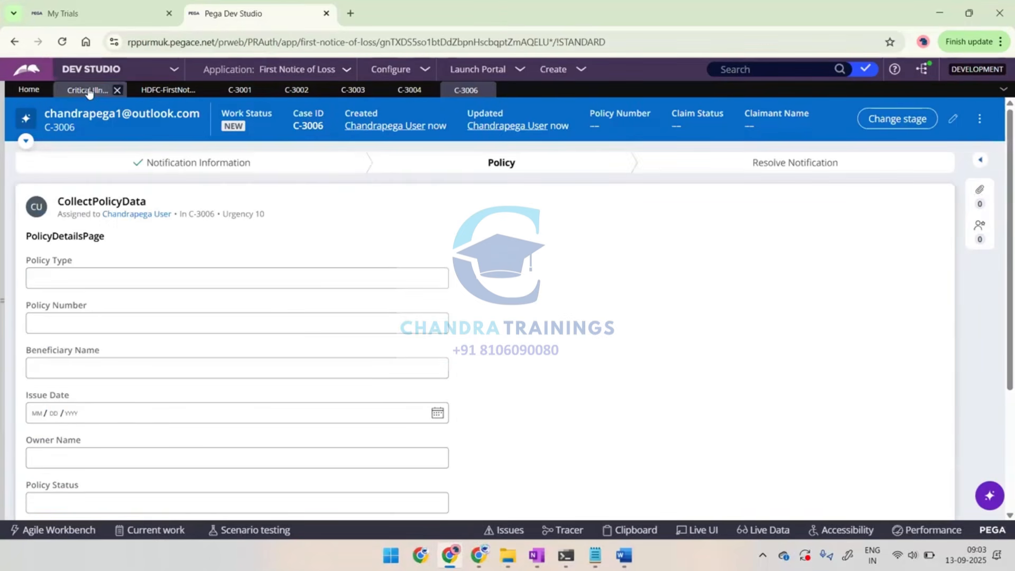
# Return to the case type and inspect the configurations of the Collect Attachments view and the Attchments tab, cancelling each
pyautogui.click(86, 90)
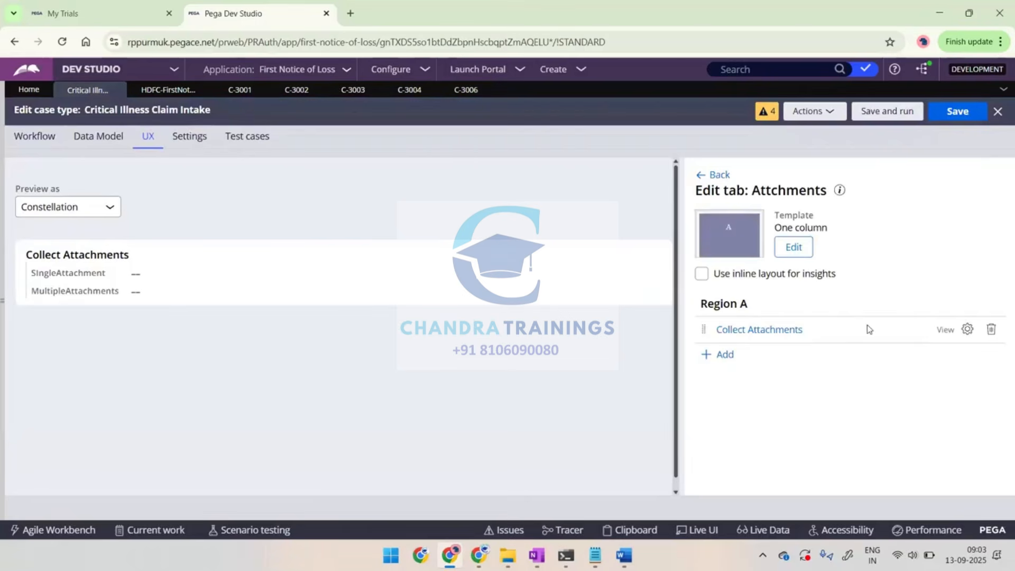
pyautogui.click(968, 329)
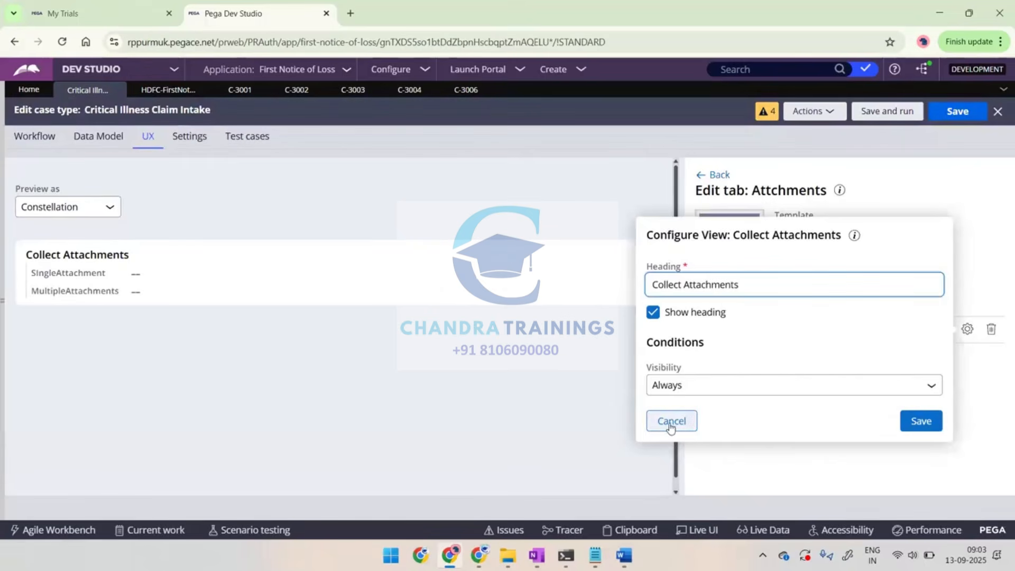
pyautogui.click(669, 422)
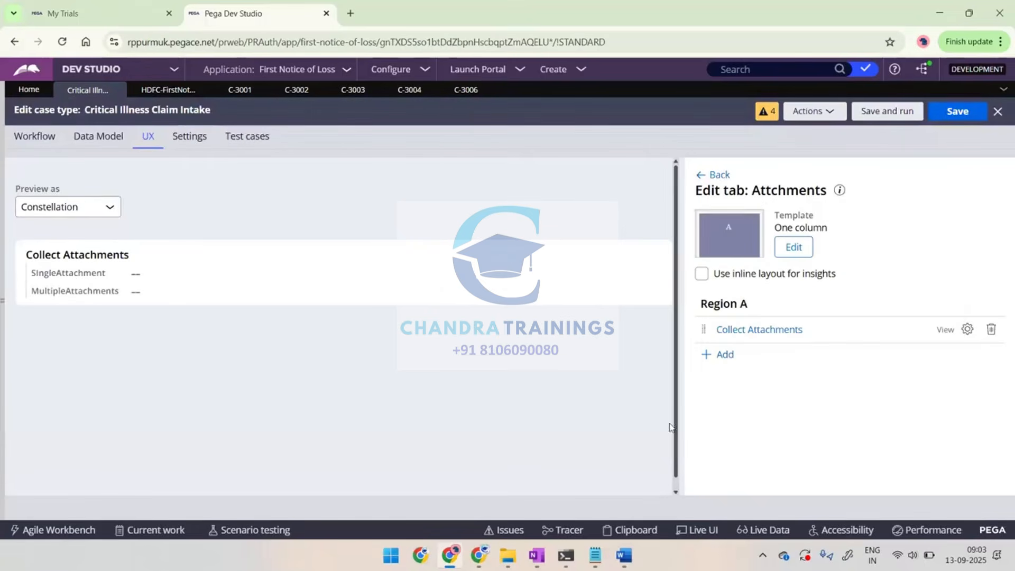
pyautogui.click(717, 176)
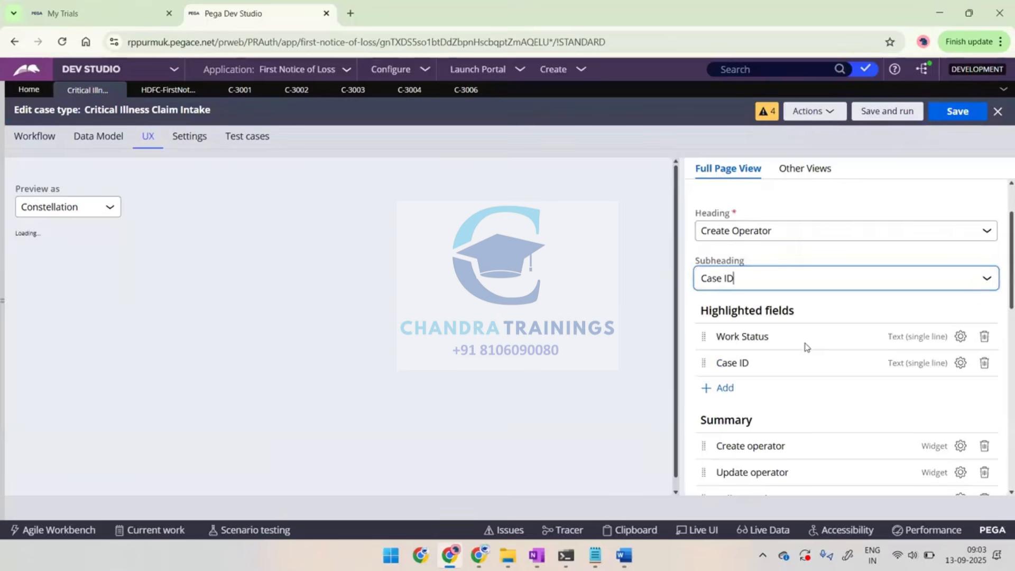
pyautogui.scroll(-10, 832, 388)
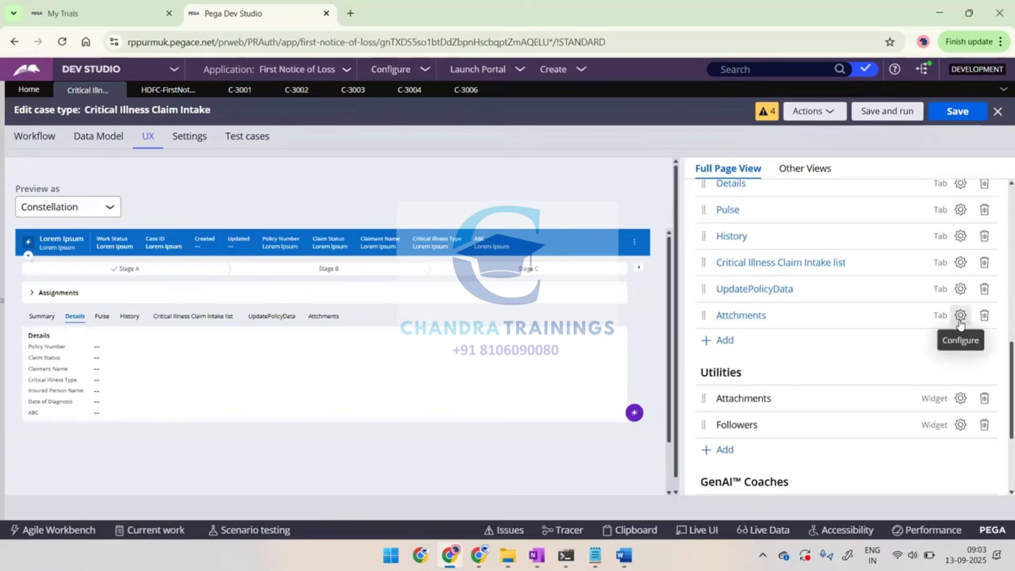
pyautogui.click(960, 317)
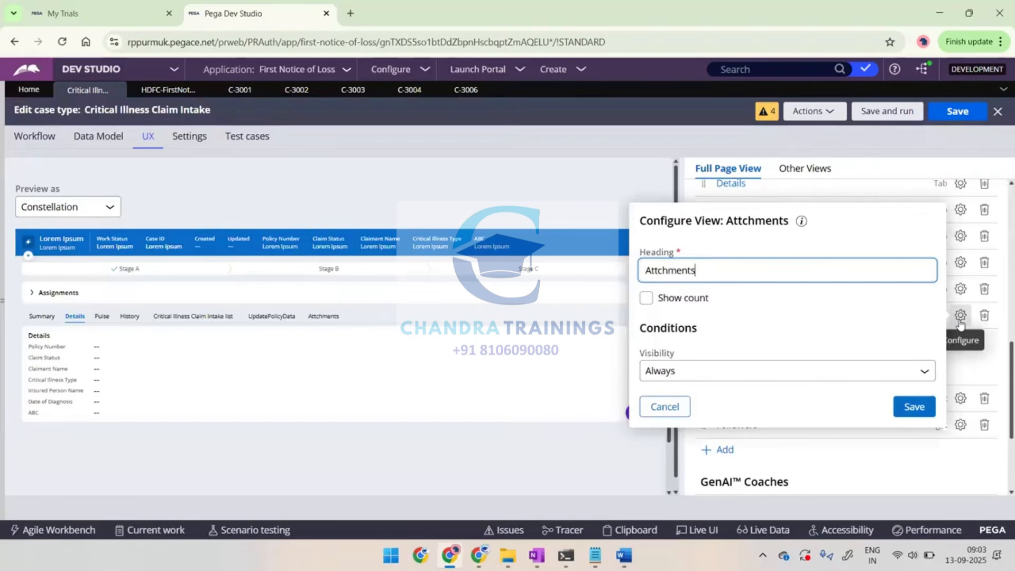
pyautogui.click(661, 411)
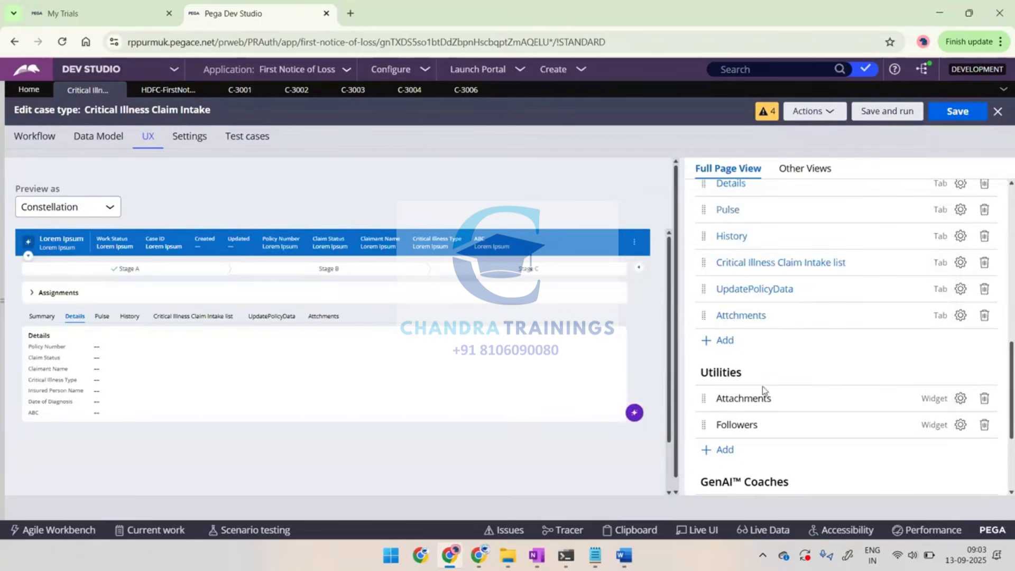
# Open the Collect Attachments view from the Attchments tab, examine its settings and fields, and go to the case workflow
pyautogui.click(733, 316)
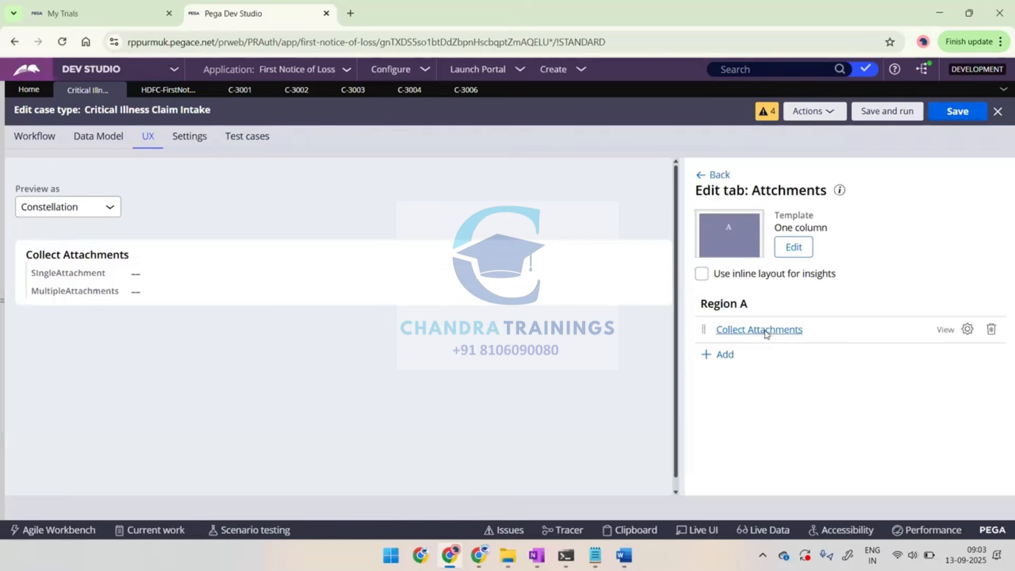
pyautogui.click(765, 330)
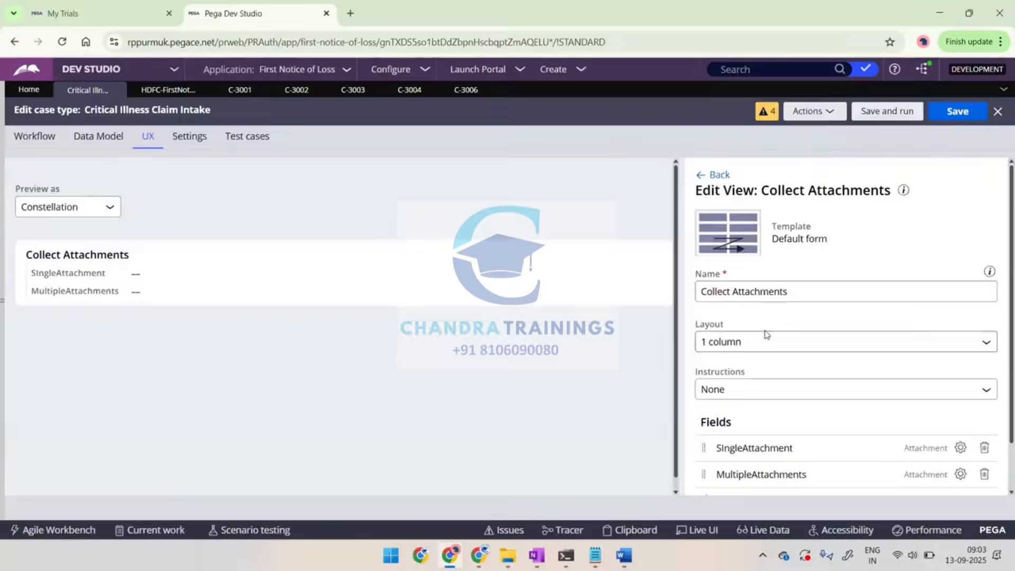
pyautogui.scroll(-1, 766, 334)
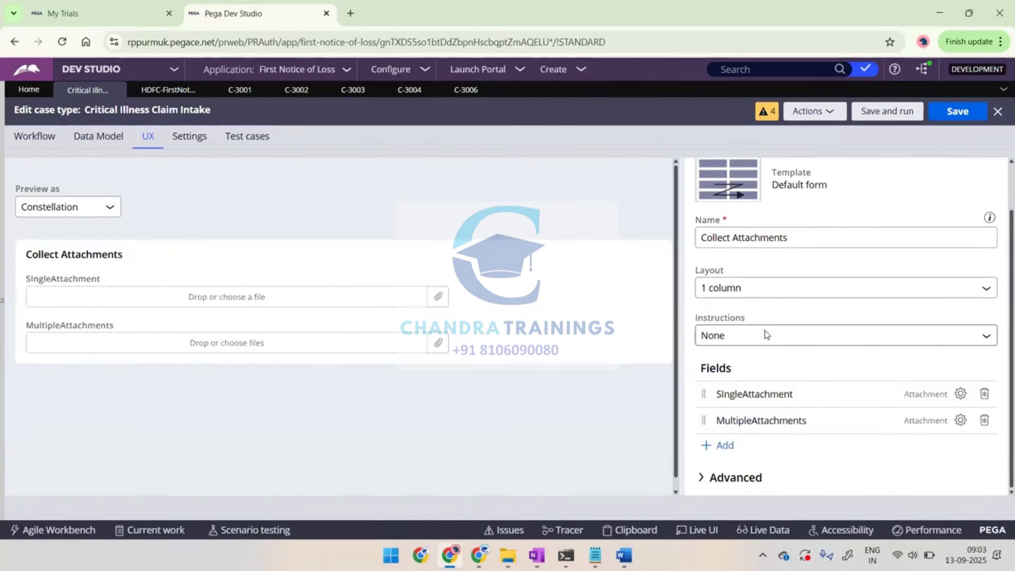
pyautogui.scroll(1, 766, 334)
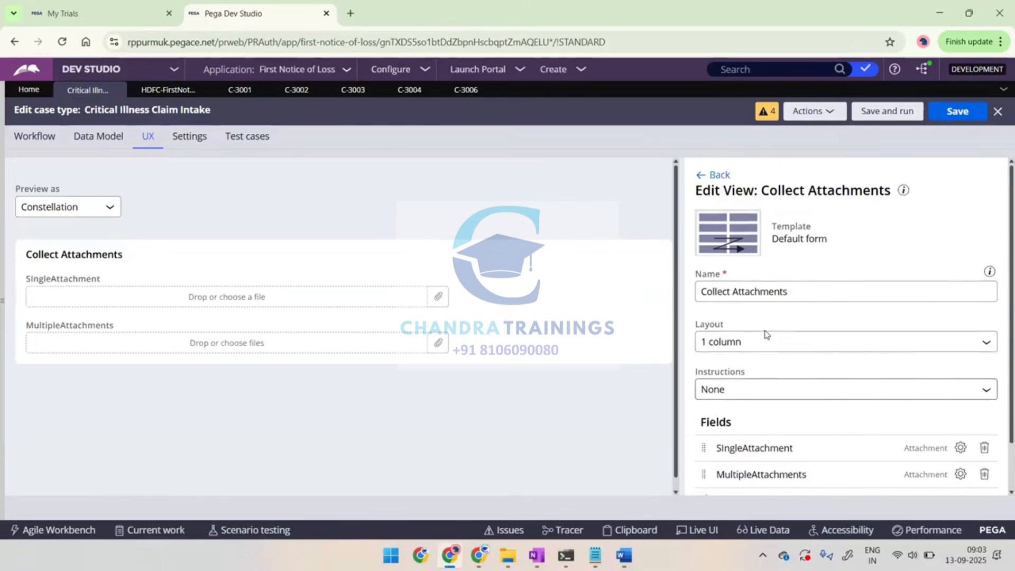
pyautogui.click(42, 137)
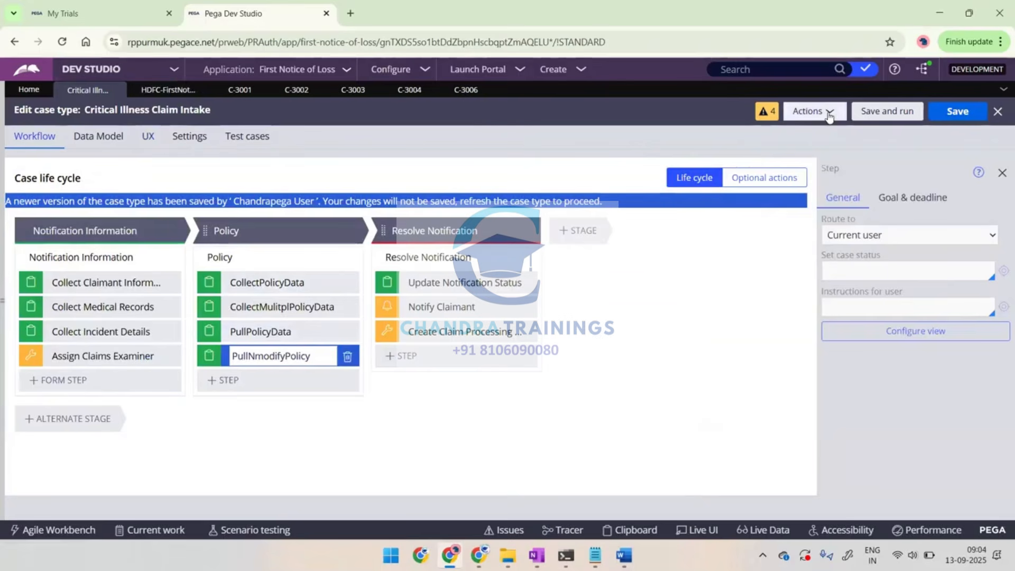
# Refresh the case type and add a Collect information step named "Collect attachmnets" at the end of the Policy stage
pyautogui.click(825, 115)
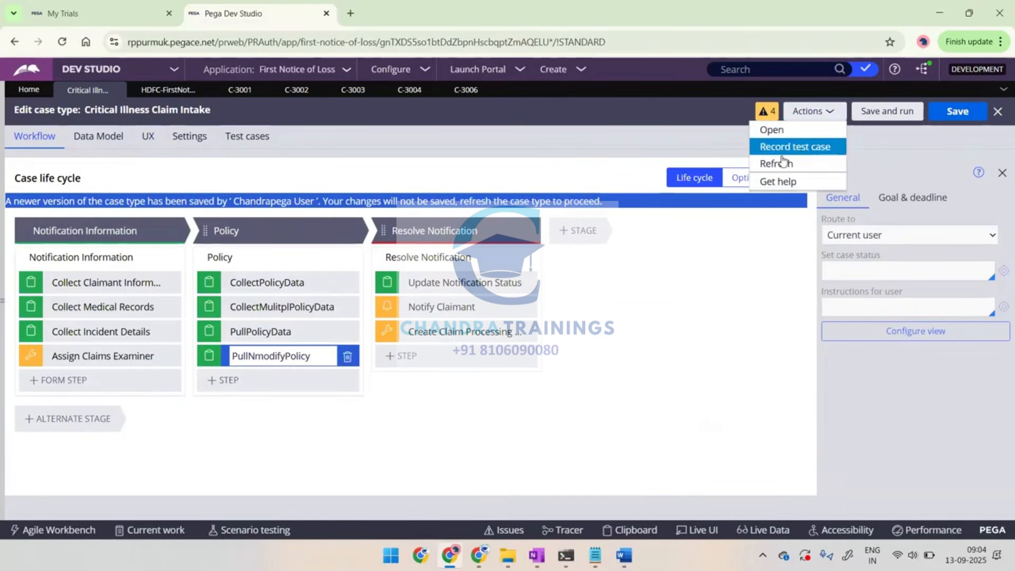
pyautogui.click(783, 163)
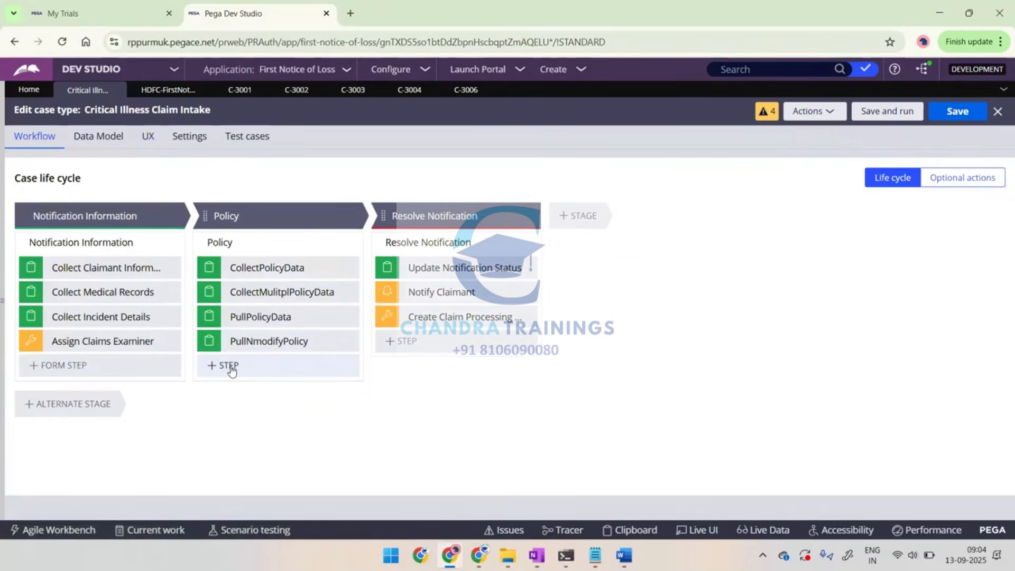
pyautogui.click(231, 370)
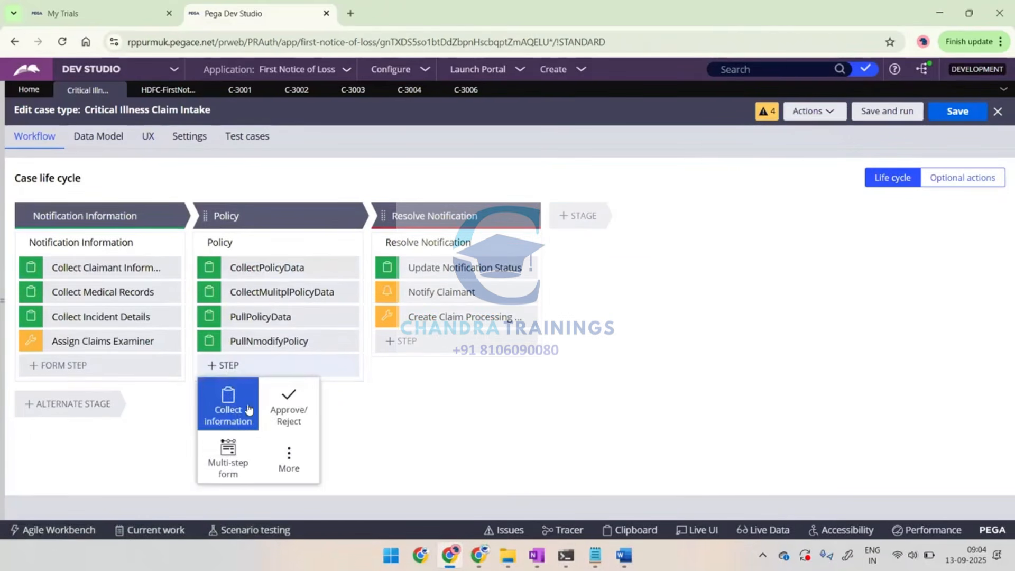
pyautogui.click(229, 417)
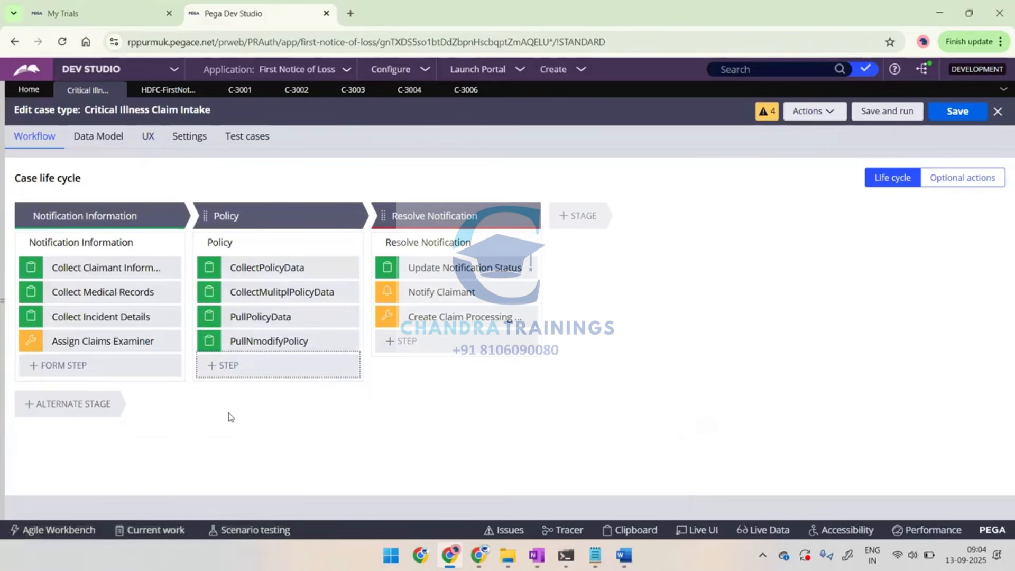
pyautogui.write('Collect a')
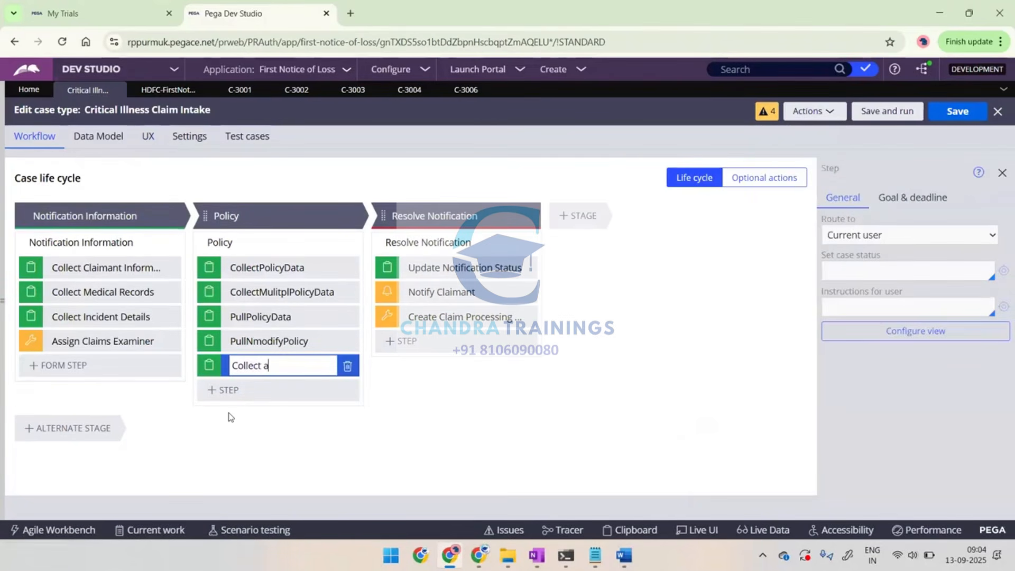
pyautogui.write('ttachmnets')
# Add the existing Collect Attachments view to the new step's view, submit it, and save the case type
pyautogui.click(886, 335)
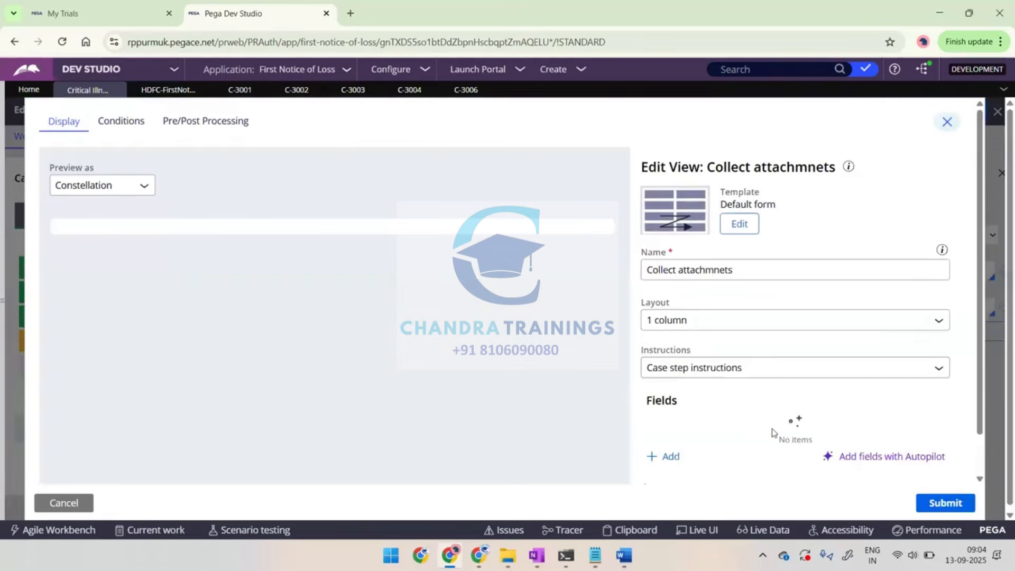
pyautogui.click(673, 458)
pyautogui.click(716, 474)
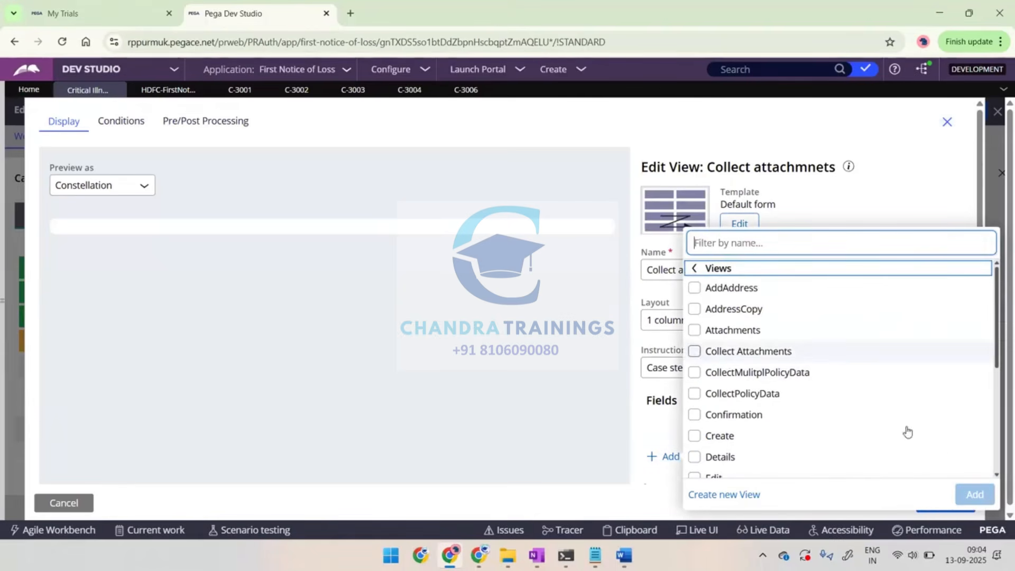
pyautogui.click(740, 351)
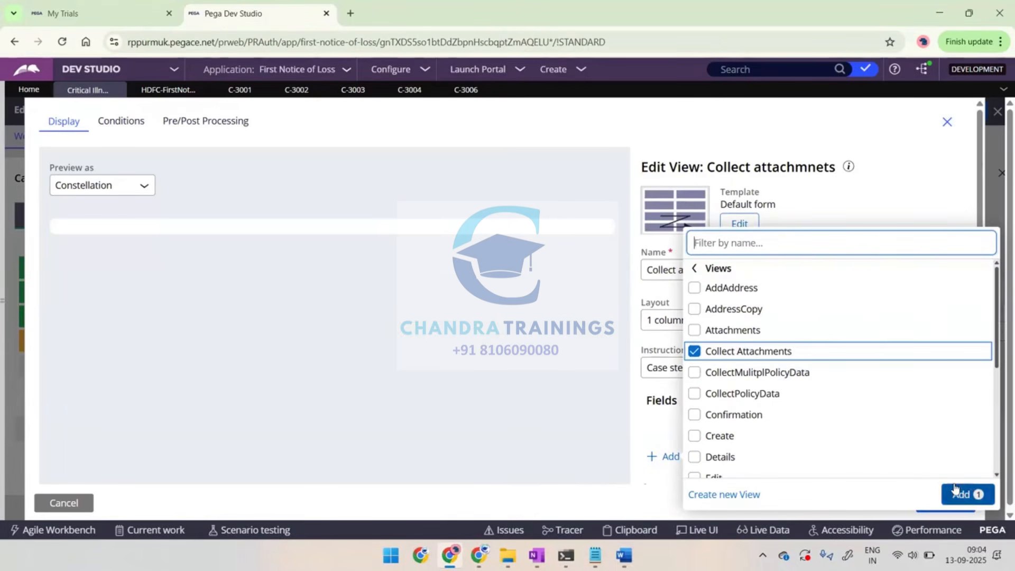
pyautogui.click(959, 492)
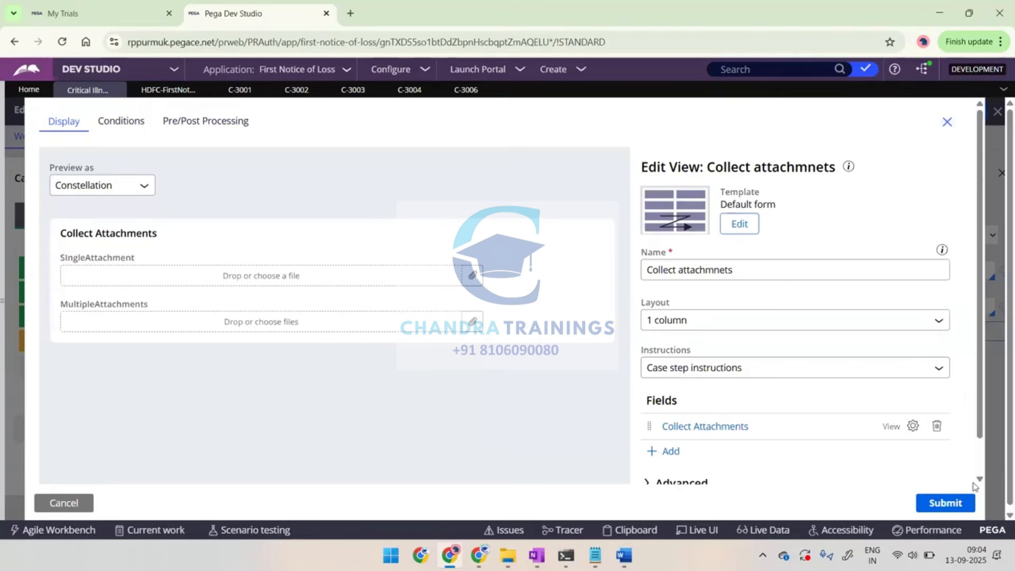
pyautogui.click(960, 503)
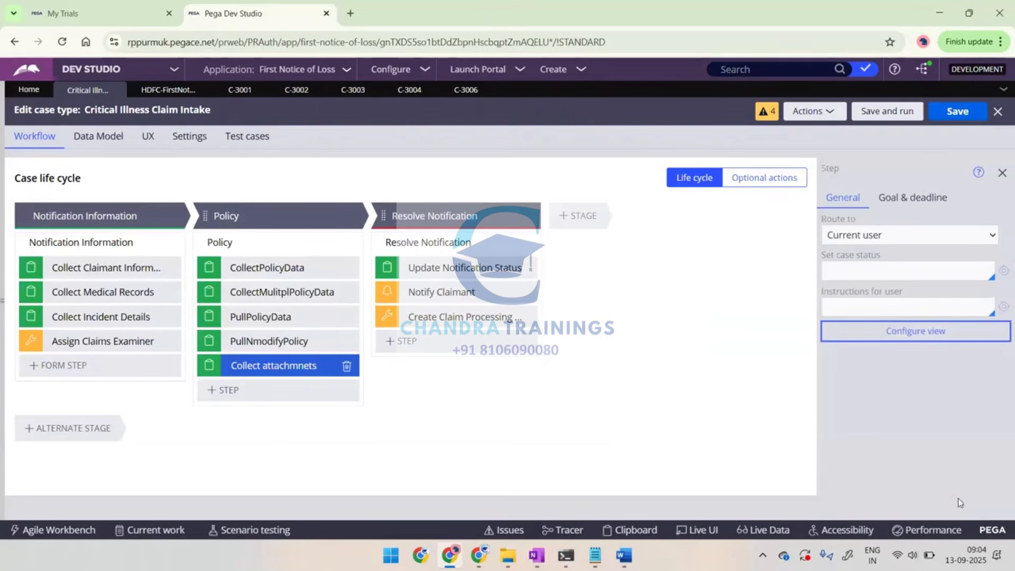
pyautogui.click(968, 116)
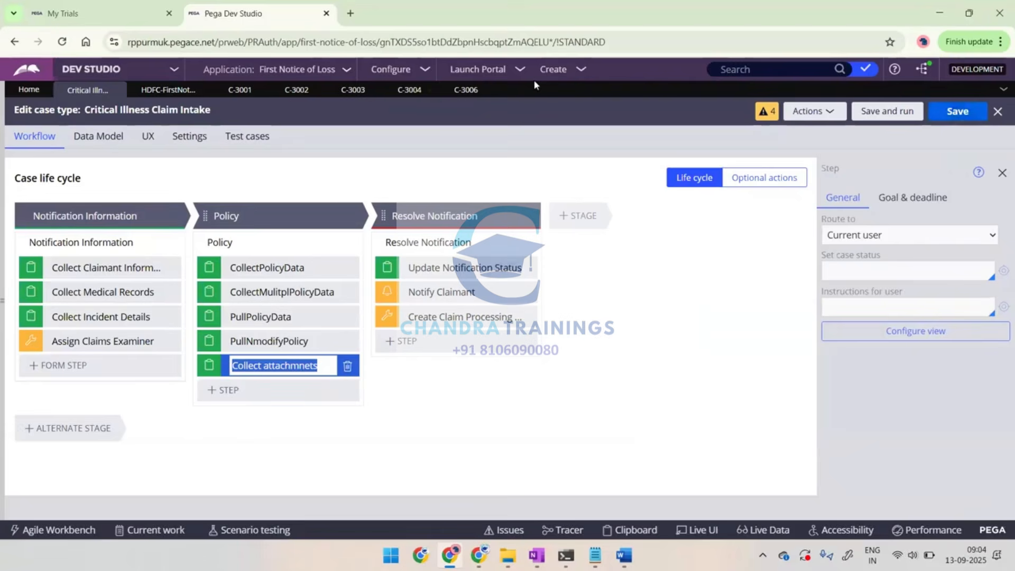
# Create a new Critical Illness Claim Intake case and advance it past claimant, medical records and incident details, leaving the fields blank
pyautogui.click(554, 70)
pyautogui.moveTo(658, 89)
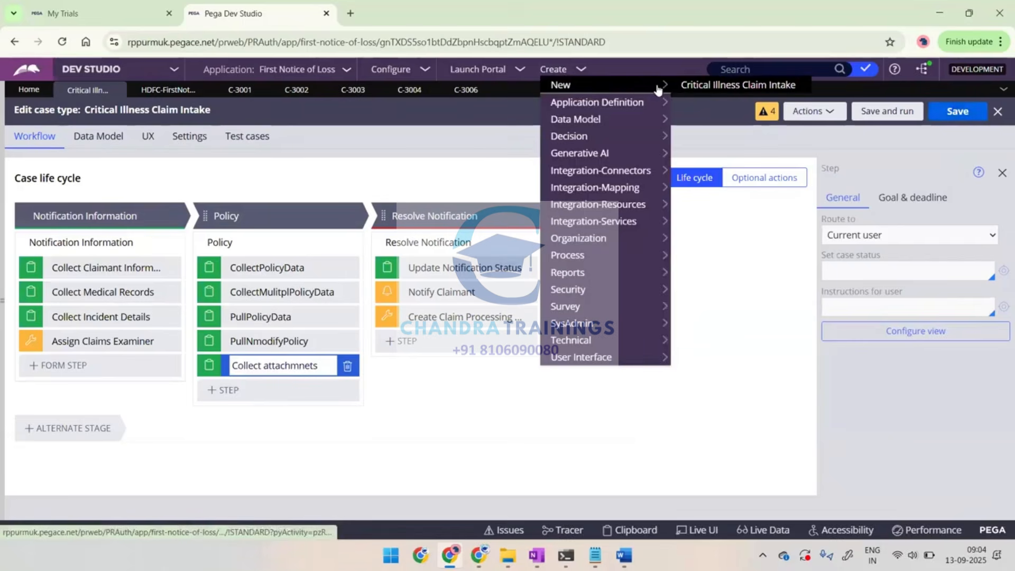
pyautogui.click(581, 71)
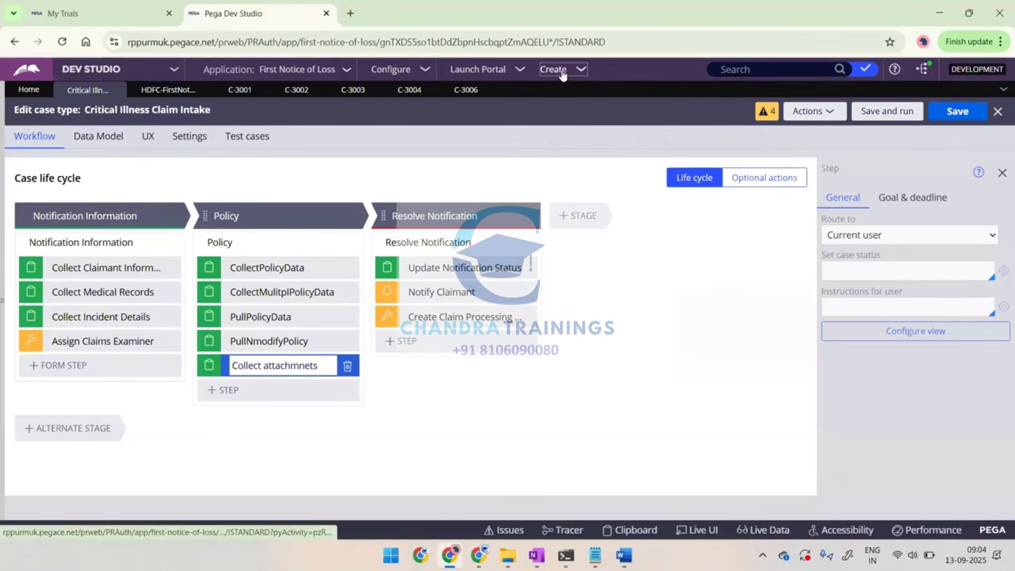
pyautogui.click(562, 72)
pyautogui.moveTo(660, 85)
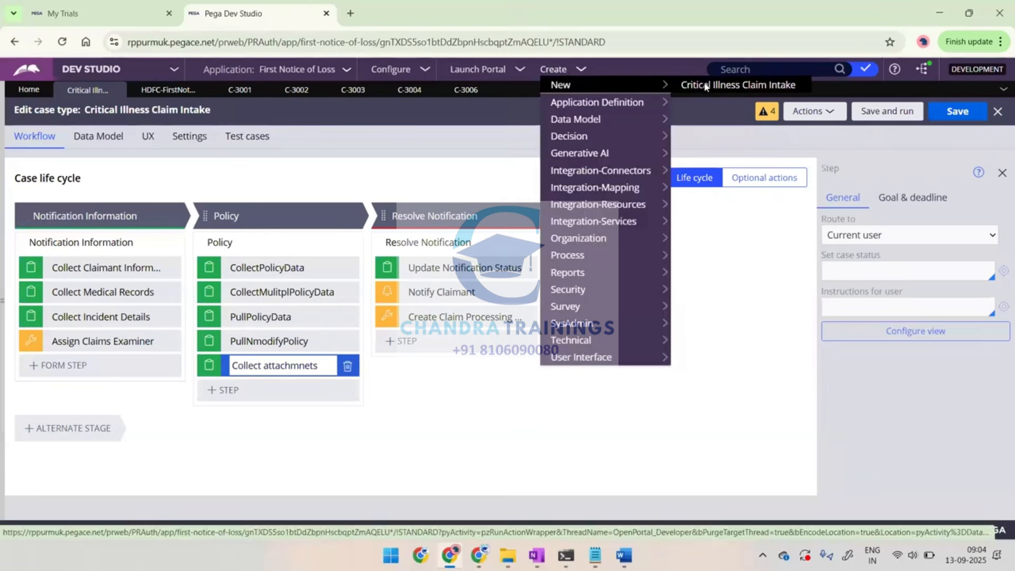
pyautogui.click(705, 86)
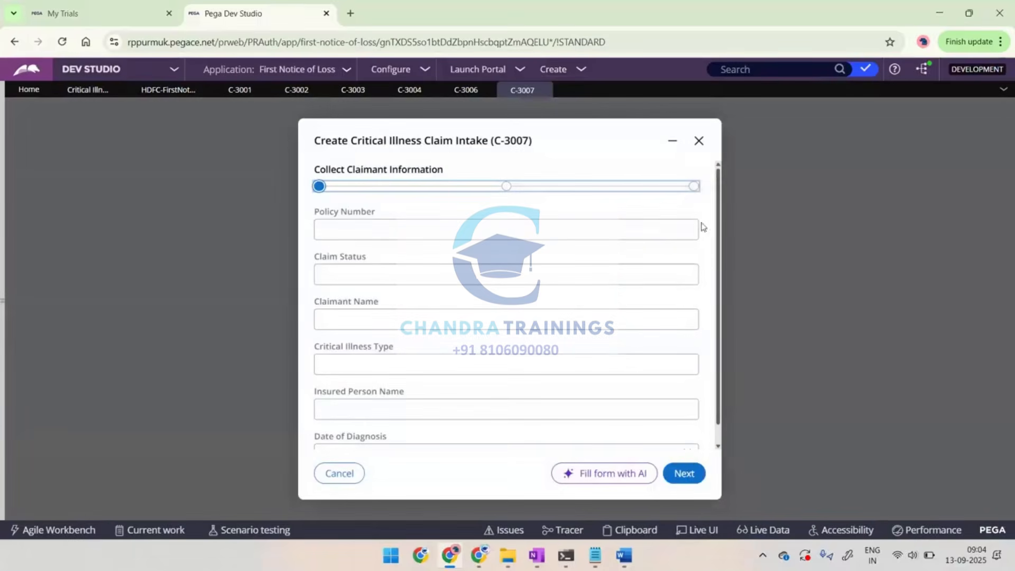
pyautogui.click(685, 472)
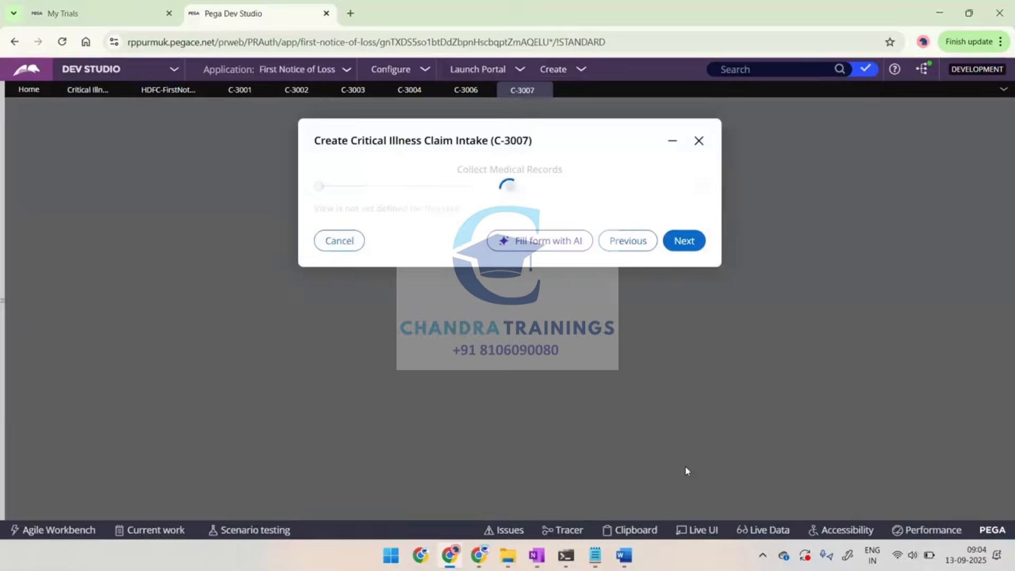
pyautogui.click(684, 243)
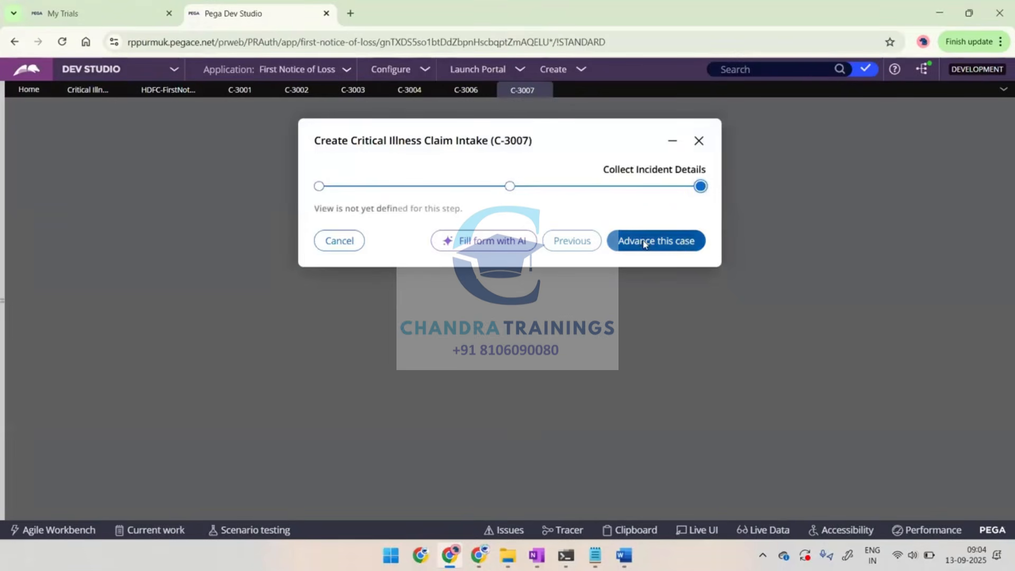
pyautogui.click(643, 242)
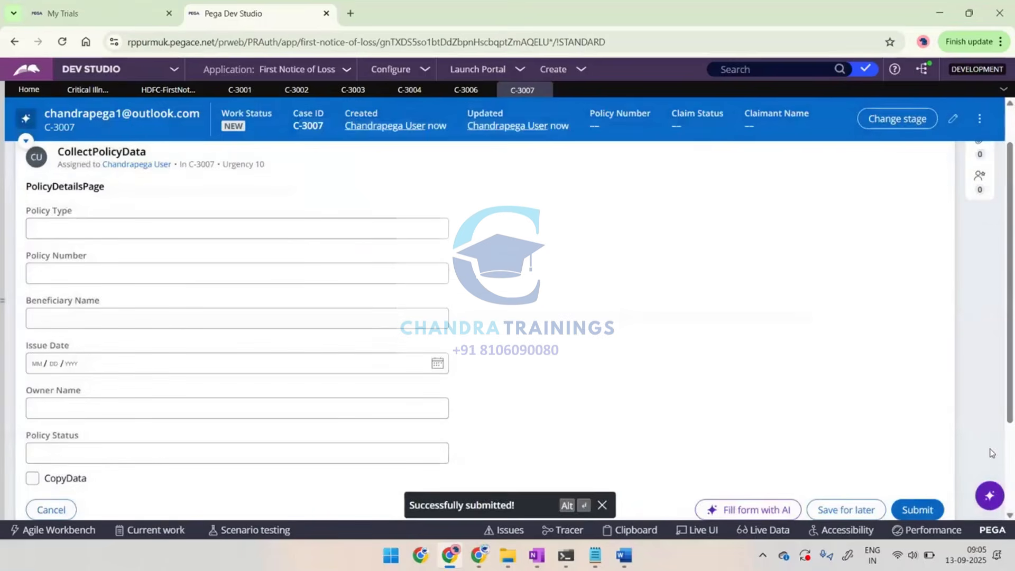
# Submit the case's four policy steps, from CollectPolicyData through PullNmodifyPolicy, without entering any data
pyautogui.click(924, 510)
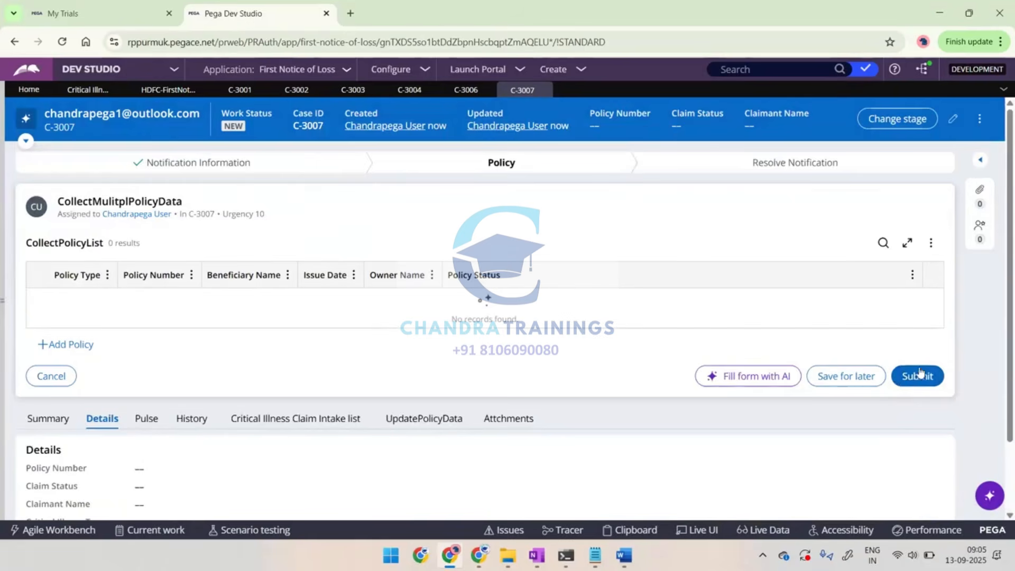
pyautogui.click(915, 382)
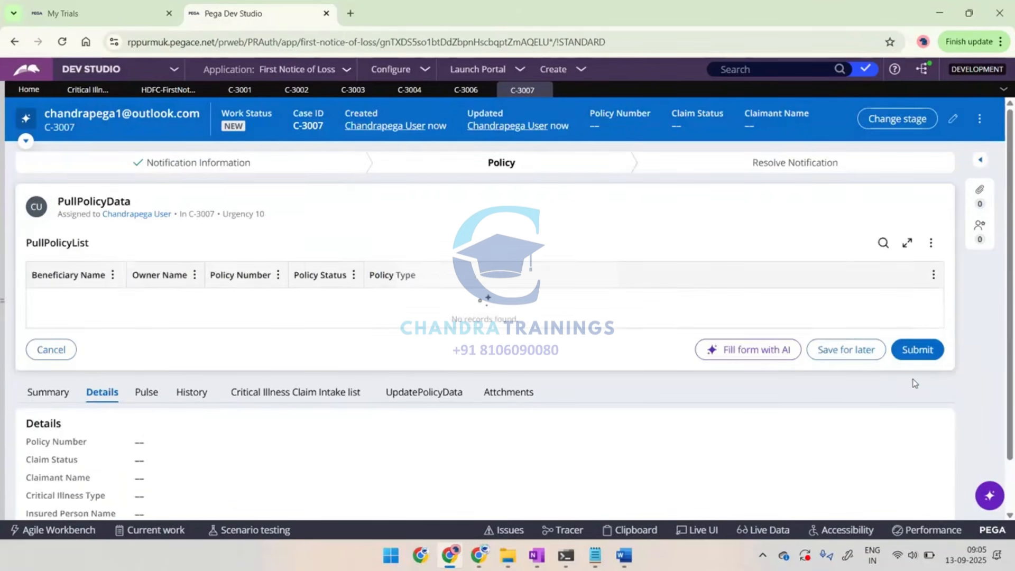
pyautogui.click(915, 436)
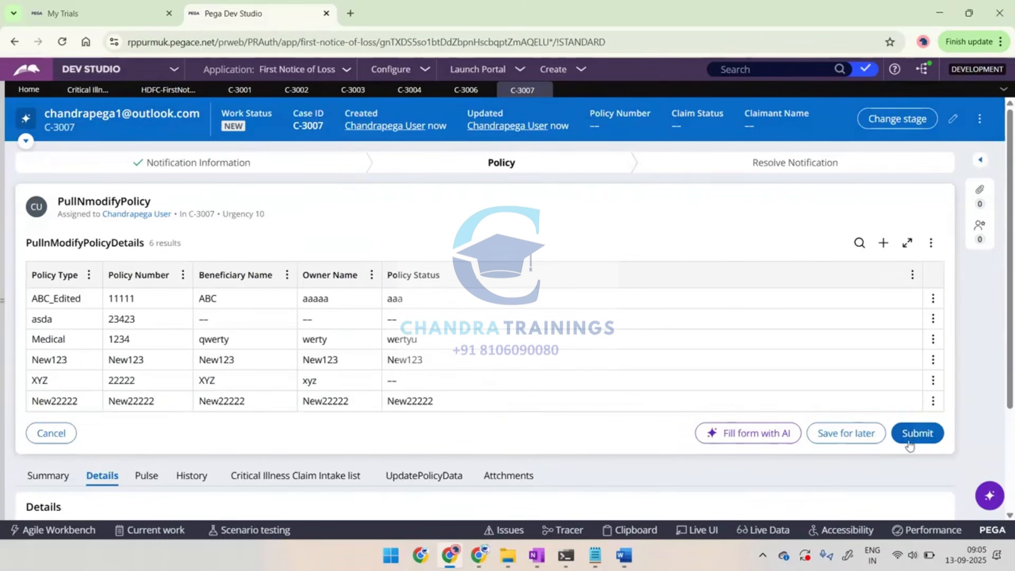
pyautogui.click(914, 439)
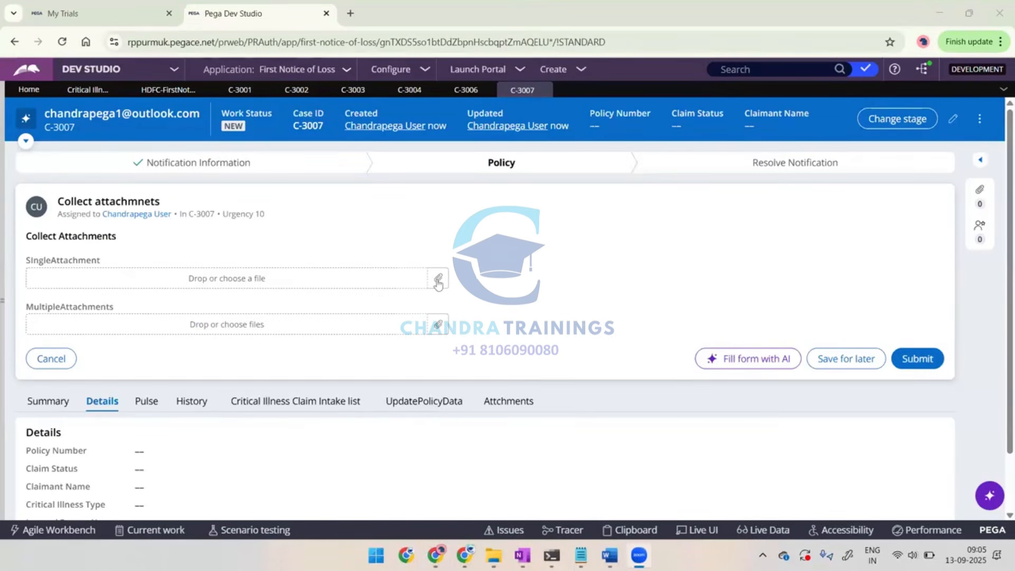
# Attach the FAQ image from the Downloads folder to the SIngleAttachment field
pyautogui.click(438, 281)
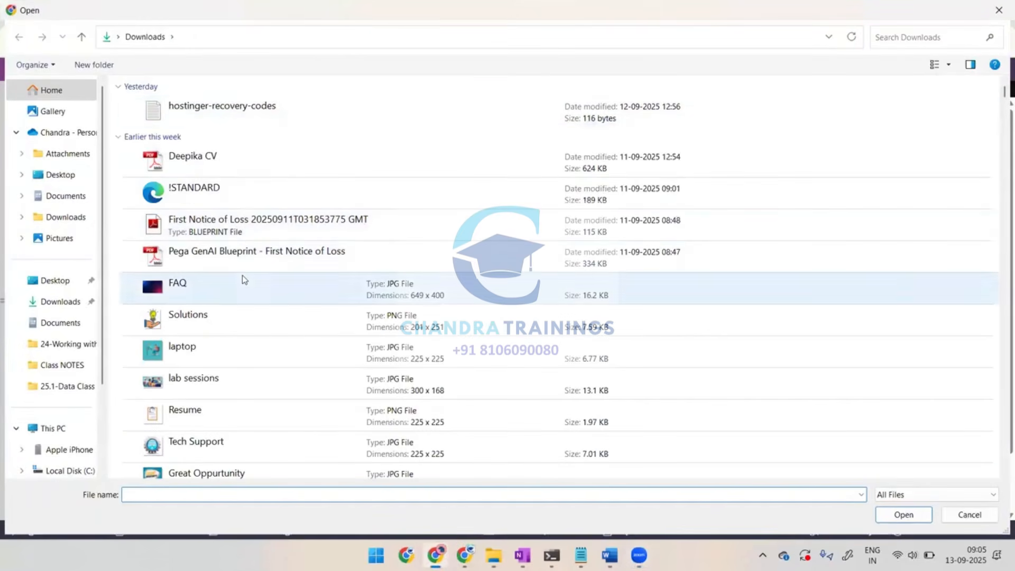
pyautogui.scroll(-1, 242, 275)
pyautogui.scroll(1, 242, 275)
pyautogui.click(189, 285)
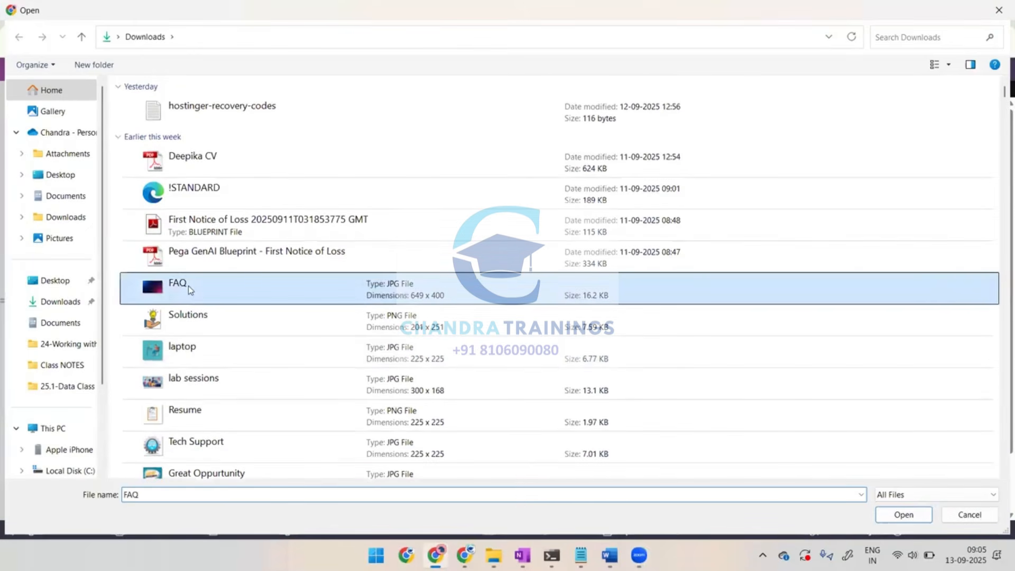
pyautogui.click(195, 318)
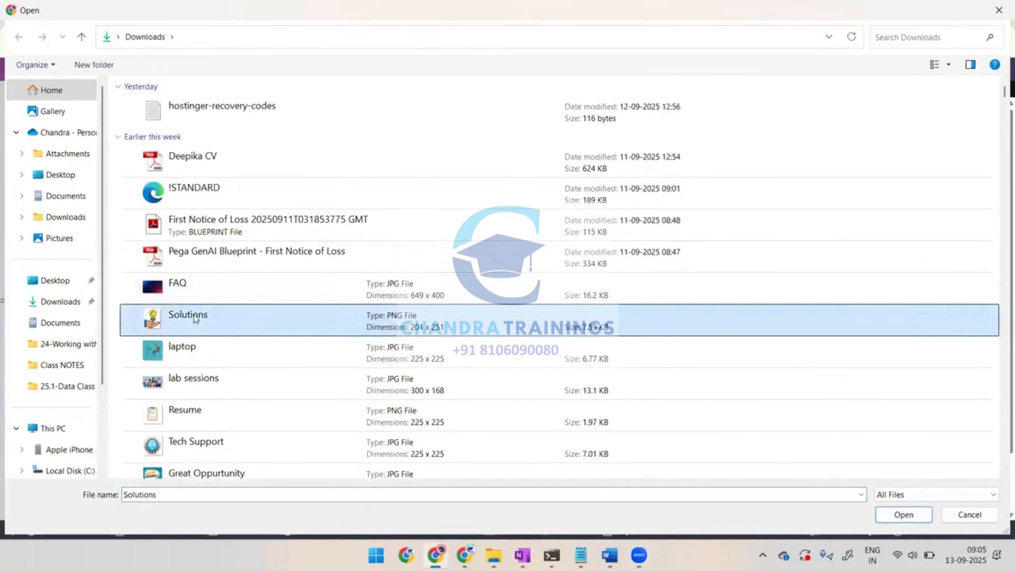
pyautogui.click(191, 347)
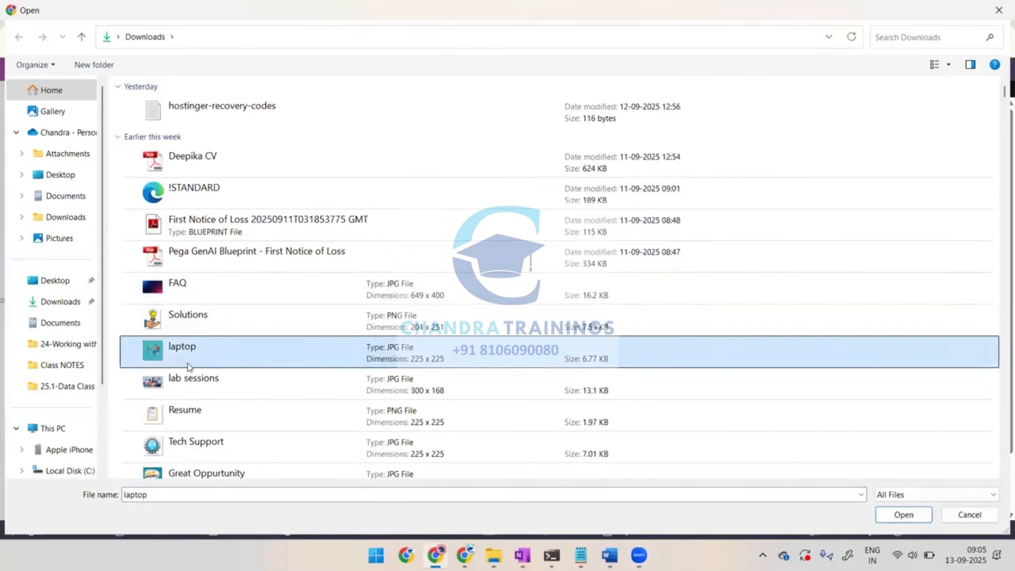
pyautogui.click(189, 292)
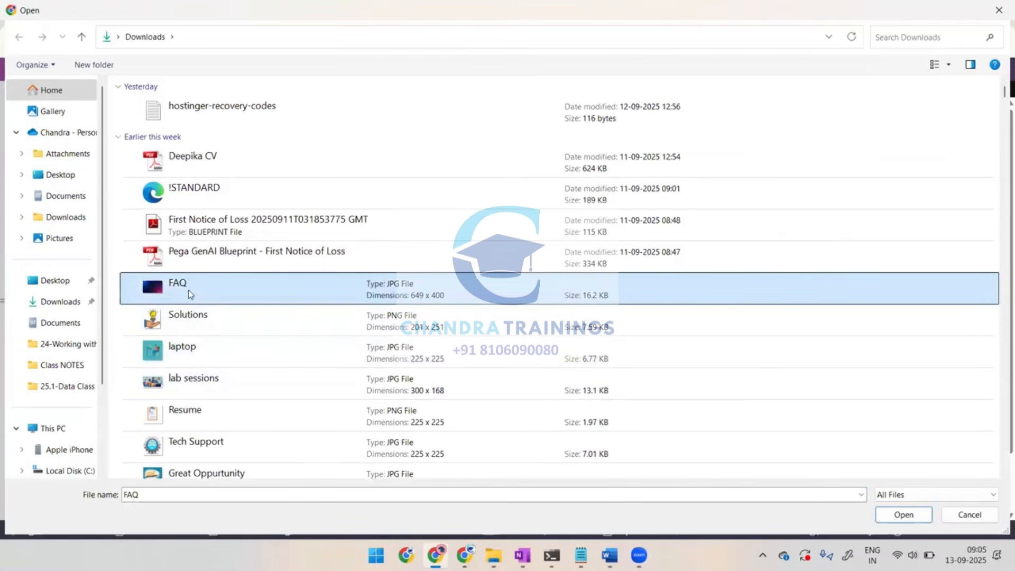
pyautogui.doubleClick(188, 290)
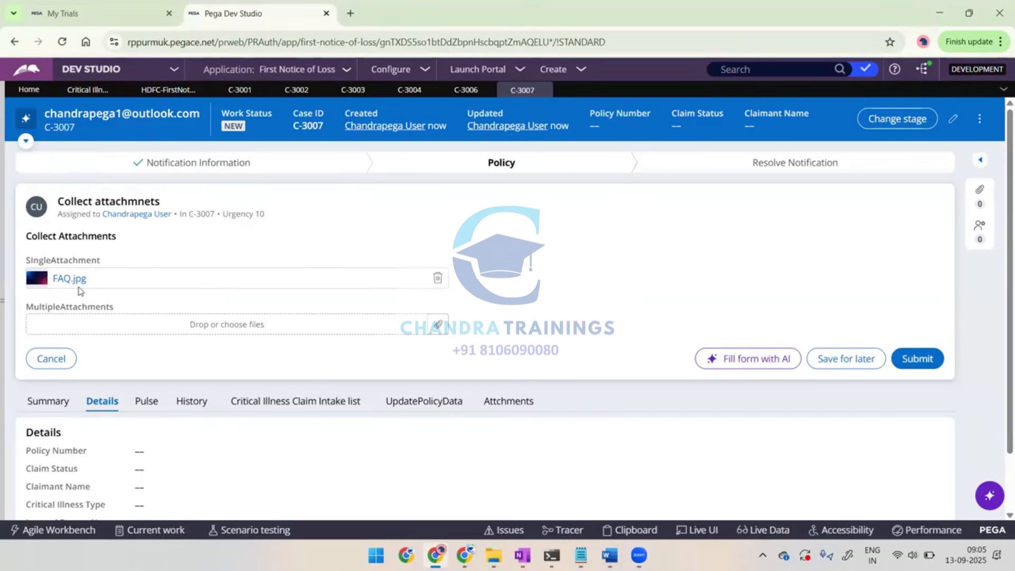
# Attach the Solutions, laptop and lab sessions images from Downloads to the MultipleAttachments field
pyautogui.click(438, 326)
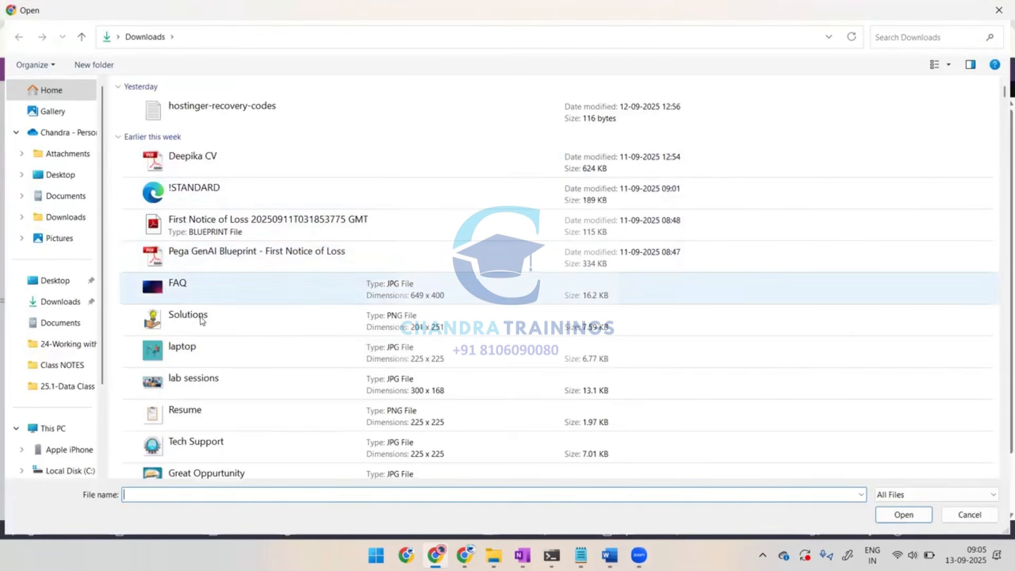
pyautogui.click(200, 320)
pyautogui.hotkey('shift', 'Down')
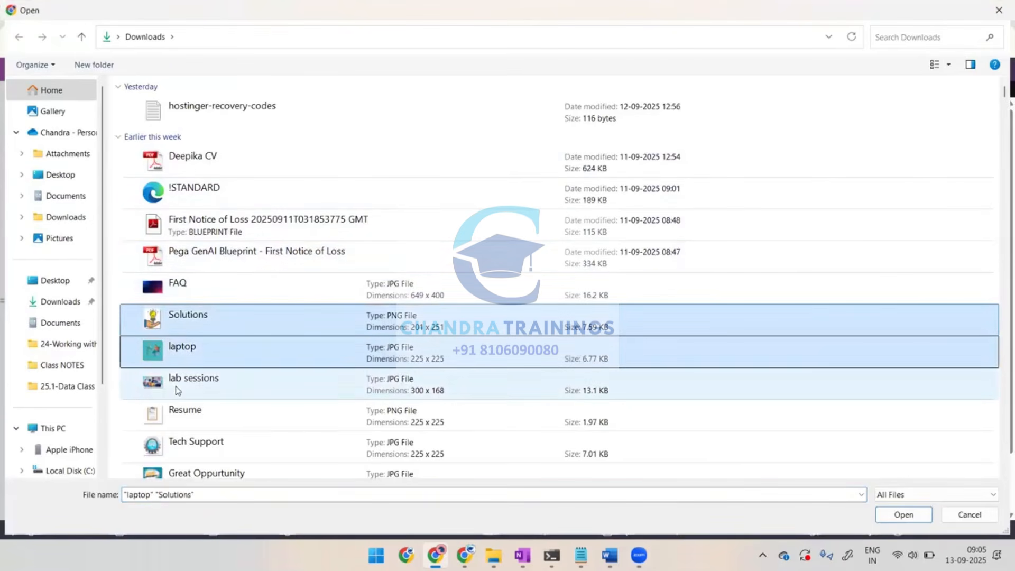
pyautogui.keyDown('ctrl'); pyautogui.click(175, 386); pyautogui.keyUp('ctrl')
pyautogui.press('Return')
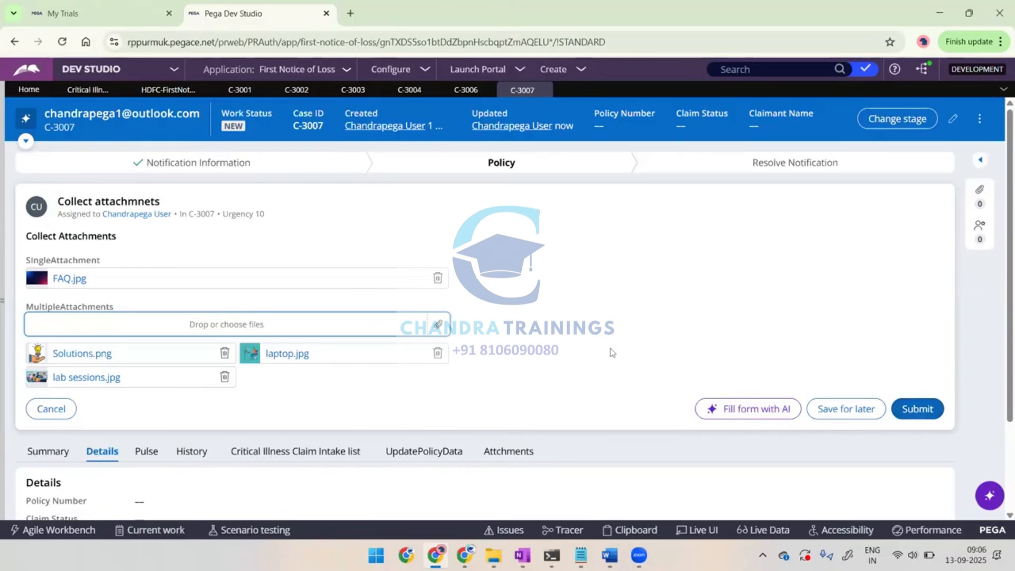
# Open the case's Attchments tab and check its single and multiple attachment fields
pyautogui.scroll(-1, 612, 351)
pyautogui.click(501, 390)
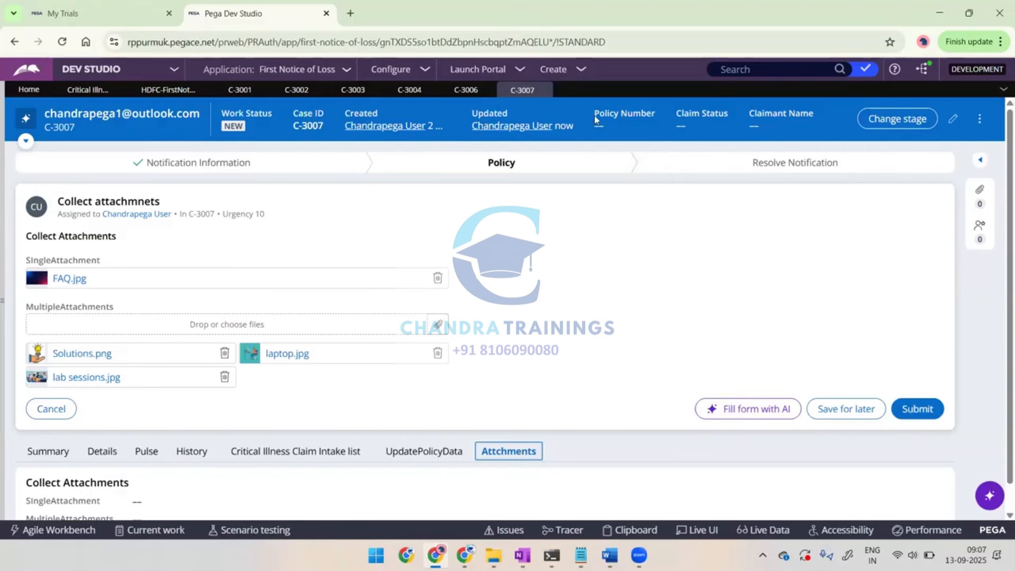
pyautogui.click(672, 506)
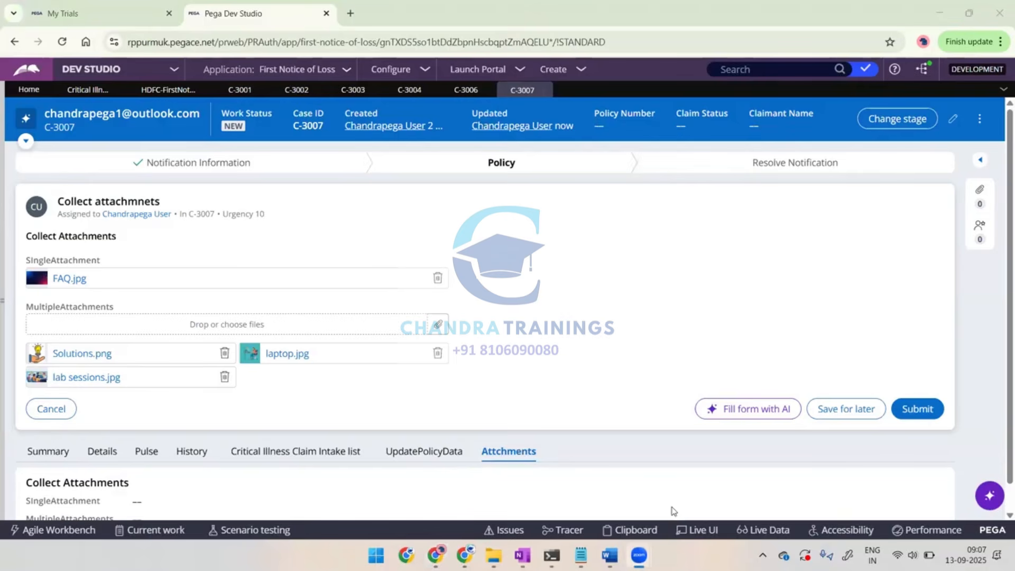